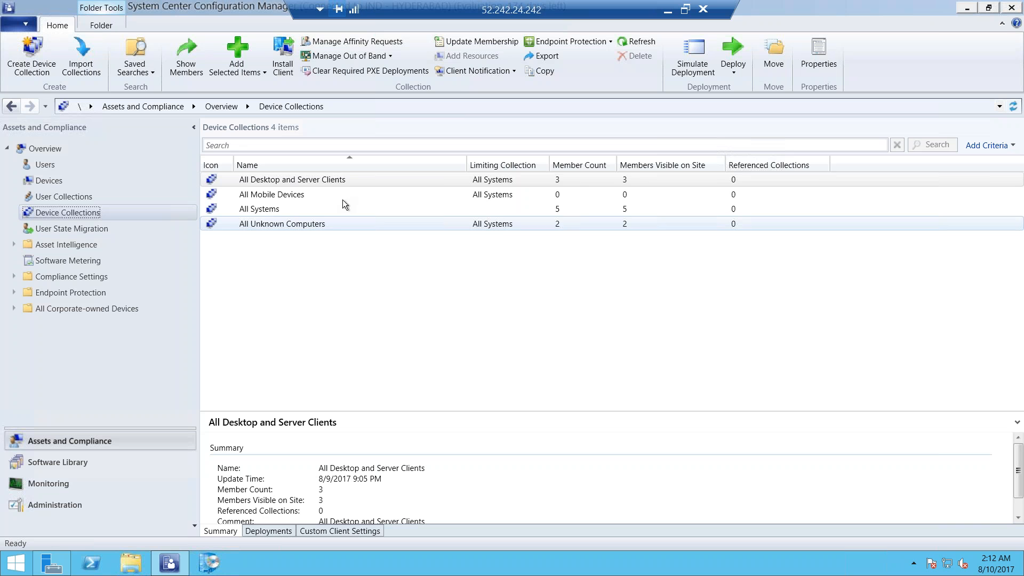
Start a new device collection, enter its name, and set All Systems as the limiting collection
{"action": "left_click", "coordinate": [214, 179]}
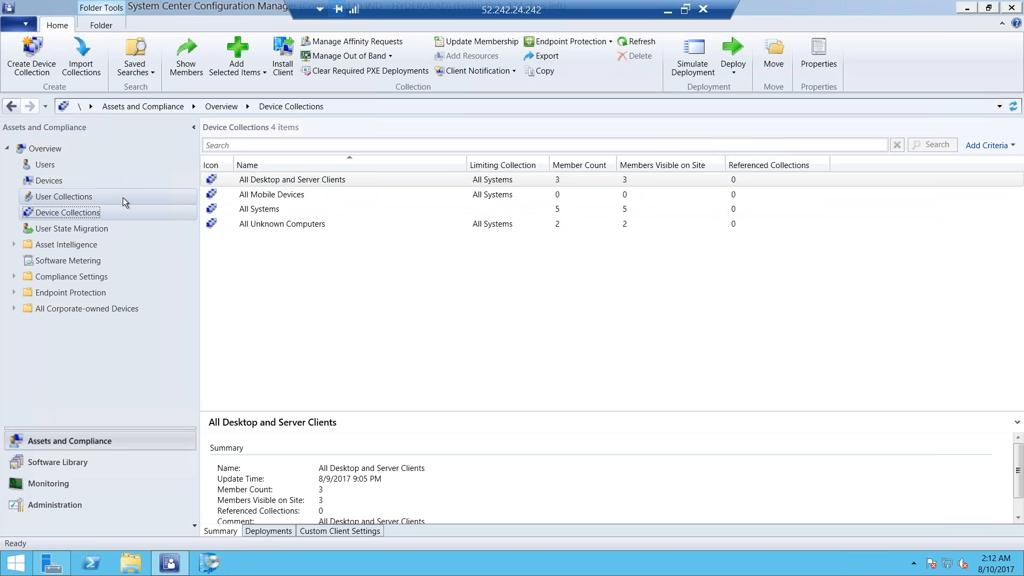
{"action": "right_click", "coordinate": [89, 213]}
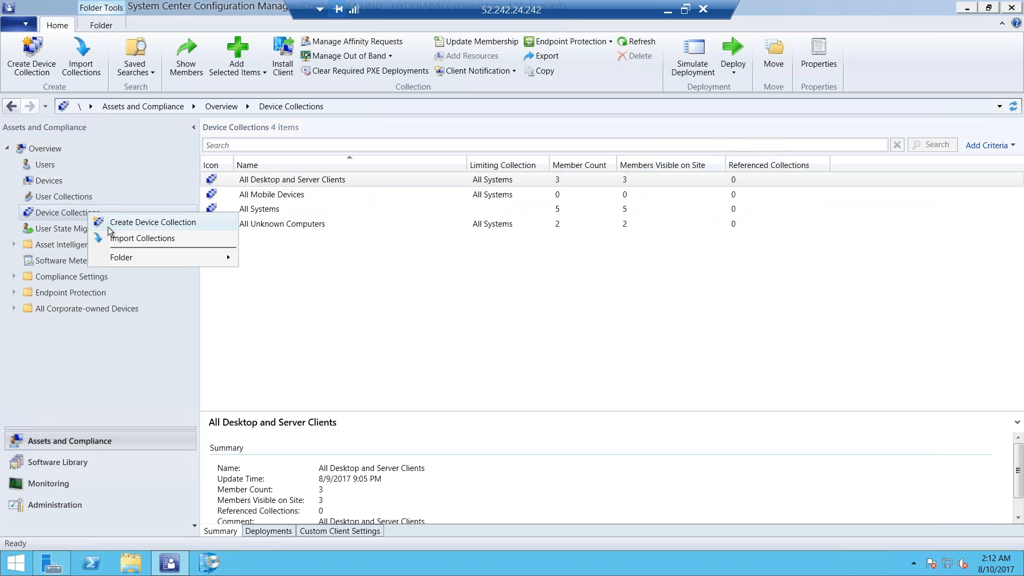
{"action": "left_click", "coordinate": [112, 223]}
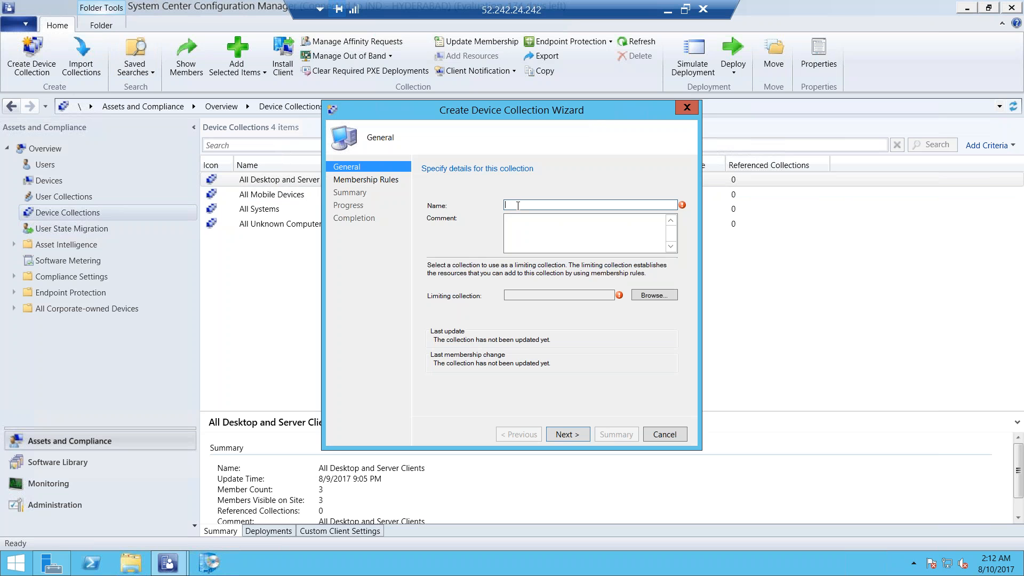
{"action": "type", "text": "manasa"}
{"action": "left_click", "coordinate": [646, 296]}
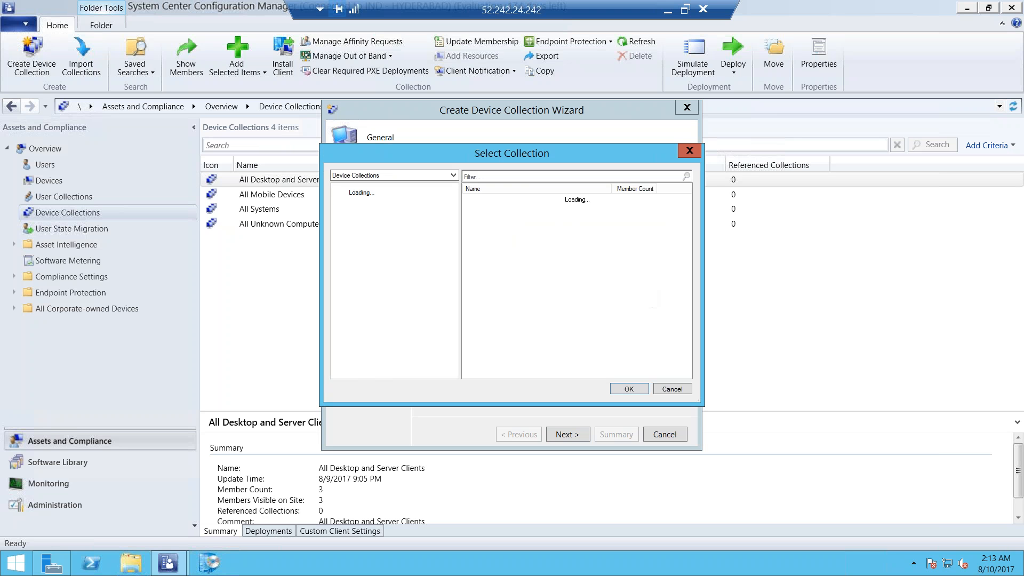
{"action": "left_click", "coordinate": [513, 217]}
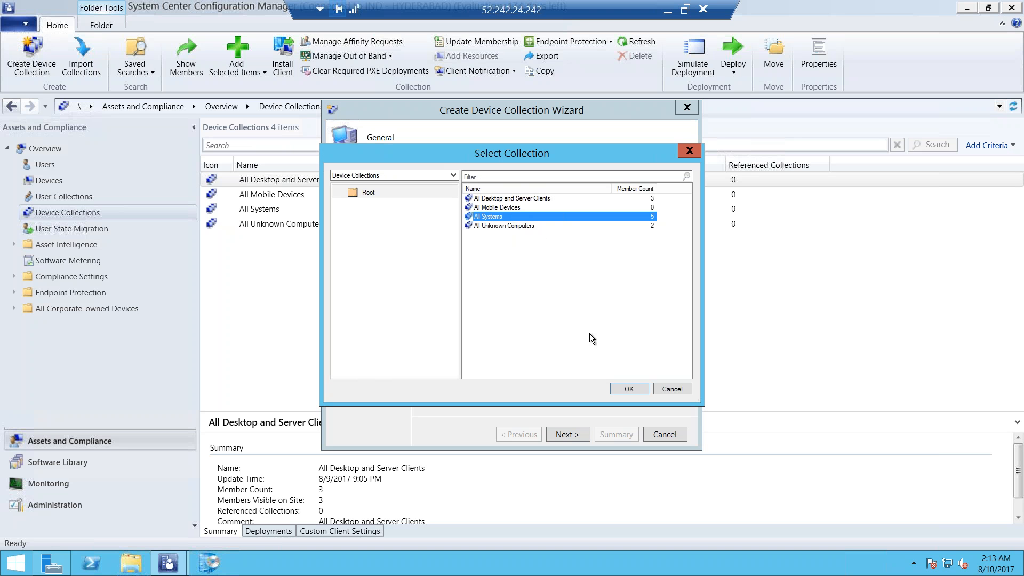
{"action": "left_click", "coordinate": [628, 390]}
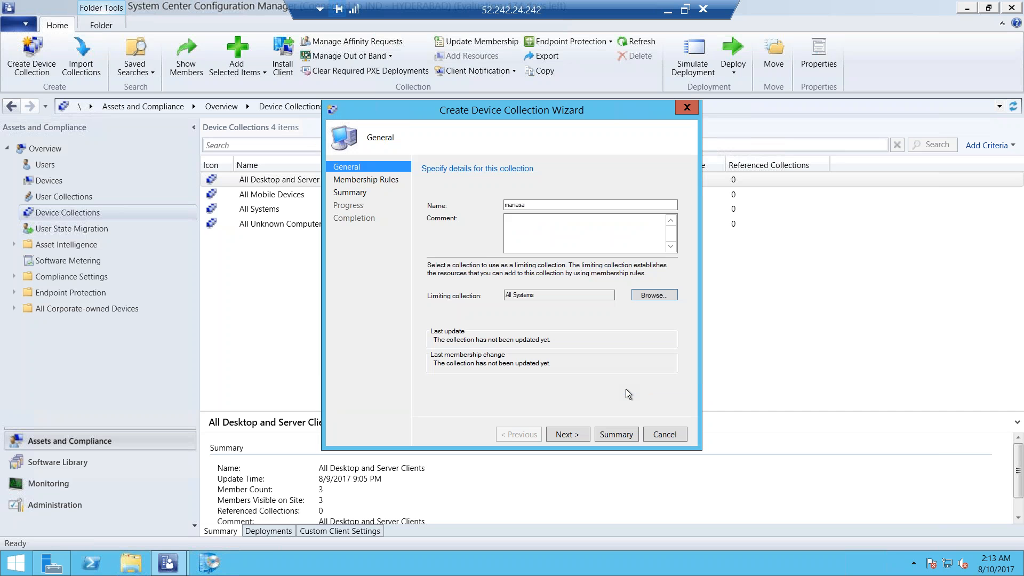
{"action": "left_click", "coordinate": [567, 434]}
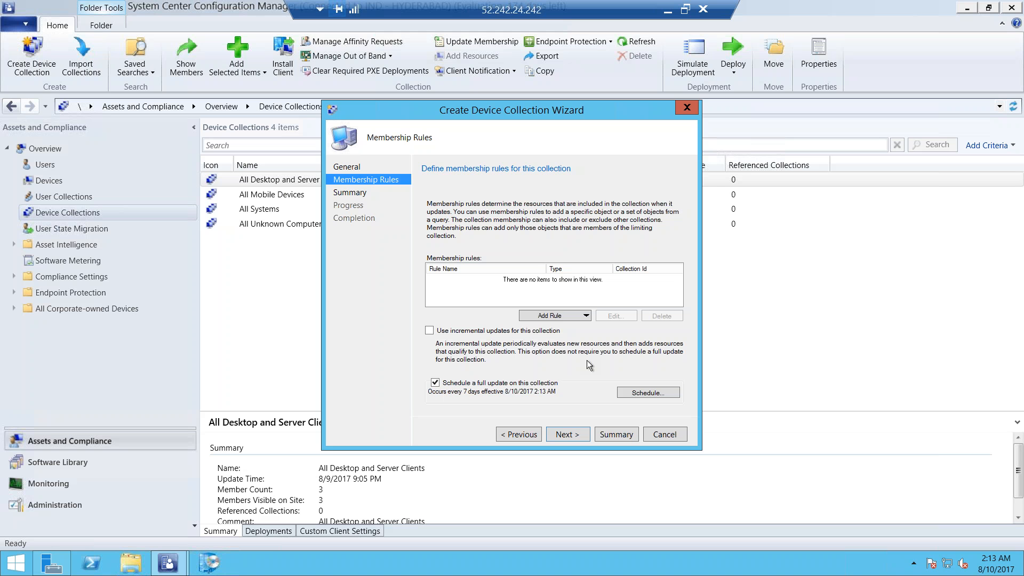
Start a direct membership rule and search for system resources by name with the wildcard %
{"action": "left_click", "coordinate": [563, 316]}
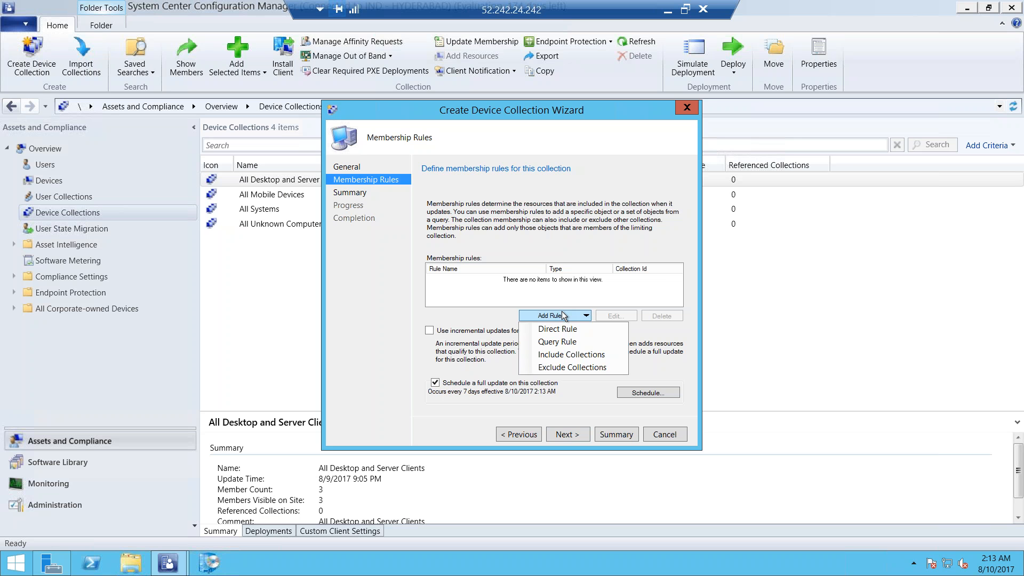
{"action": "left_click", "coordinate": [551, 328]}
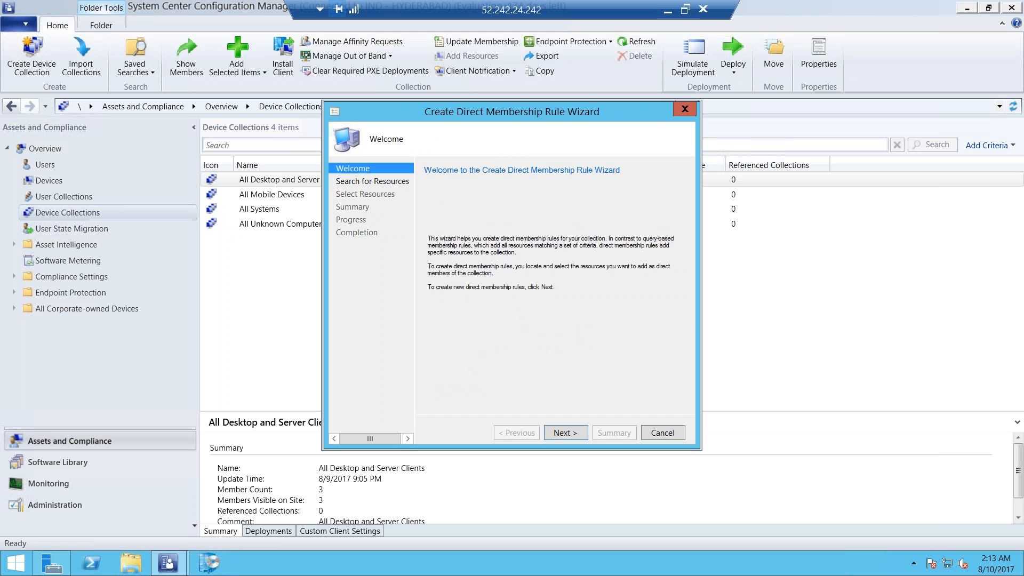
{"action": "left_click", "coordinate": [560, 432]}
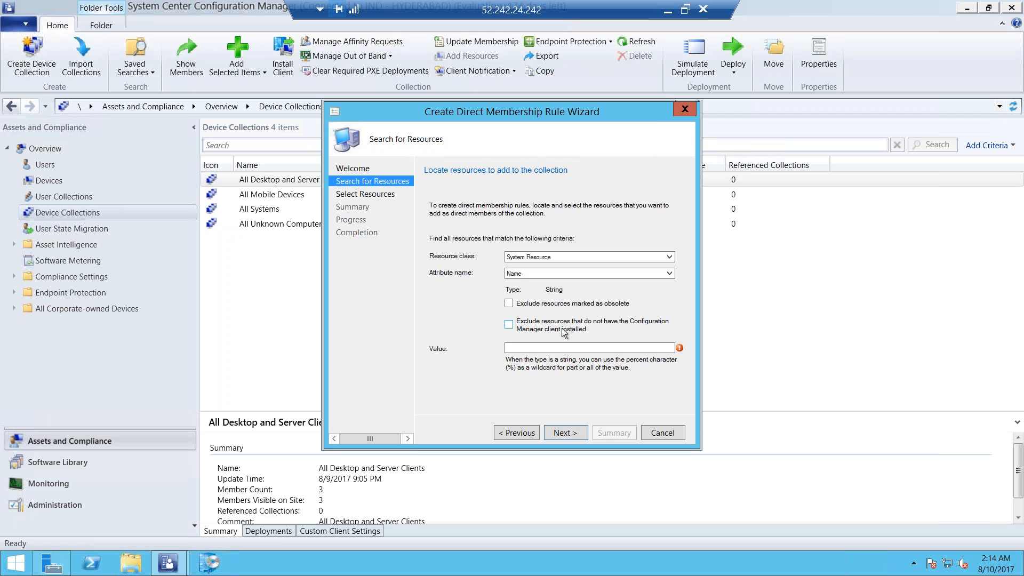
{"action": "left_click", "coordinate": [529, 347]}
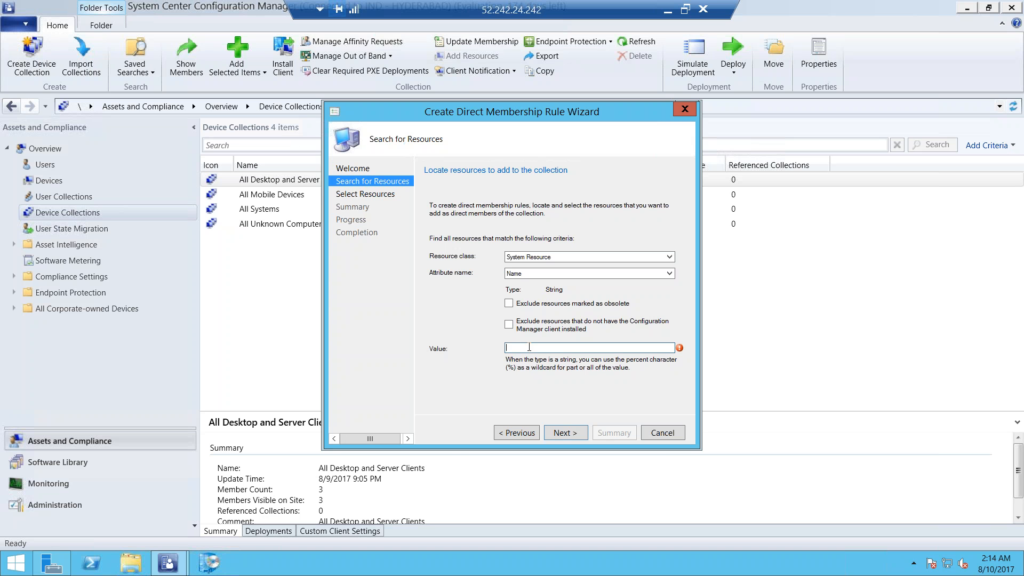
{"action": "type", "text": "%"}
{"action": "left_click", "coordinate": [561, 432]}
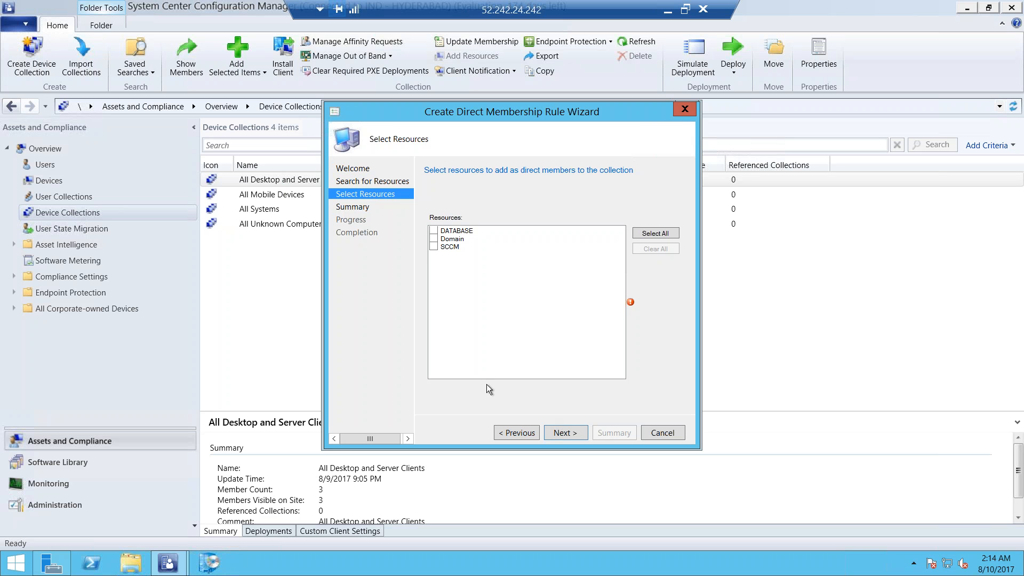
Select only the DATABASE resource as a direct member and complete the membership rule
{"action": "left_click", "coordinate": [433, 246]}
{"action": "left_click", "coordinate": [433, 230]}
{"action": "left_click", "coordinate": [433, 246]}
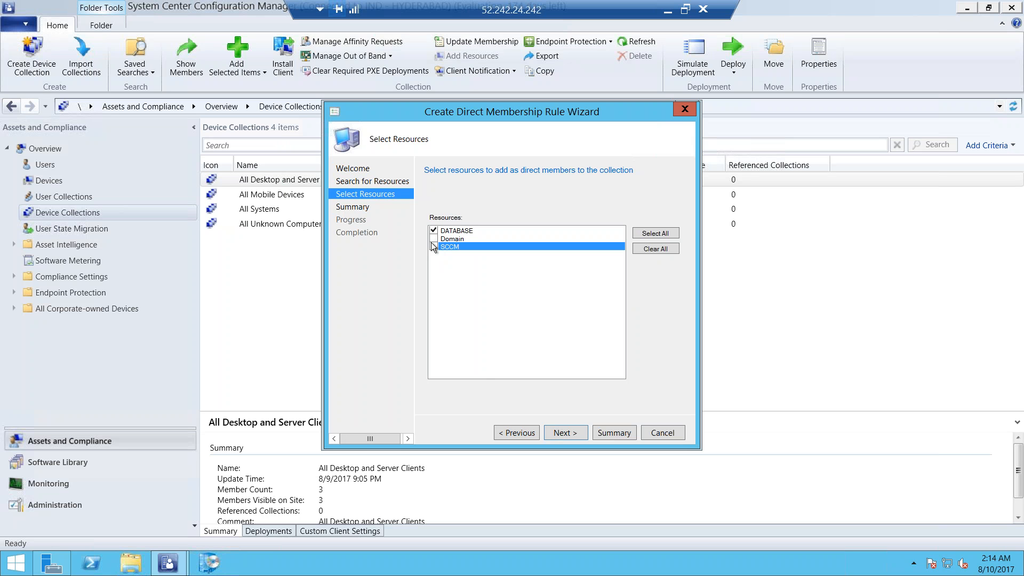
{"action": "left_click", "coordinate": [565, 433]}
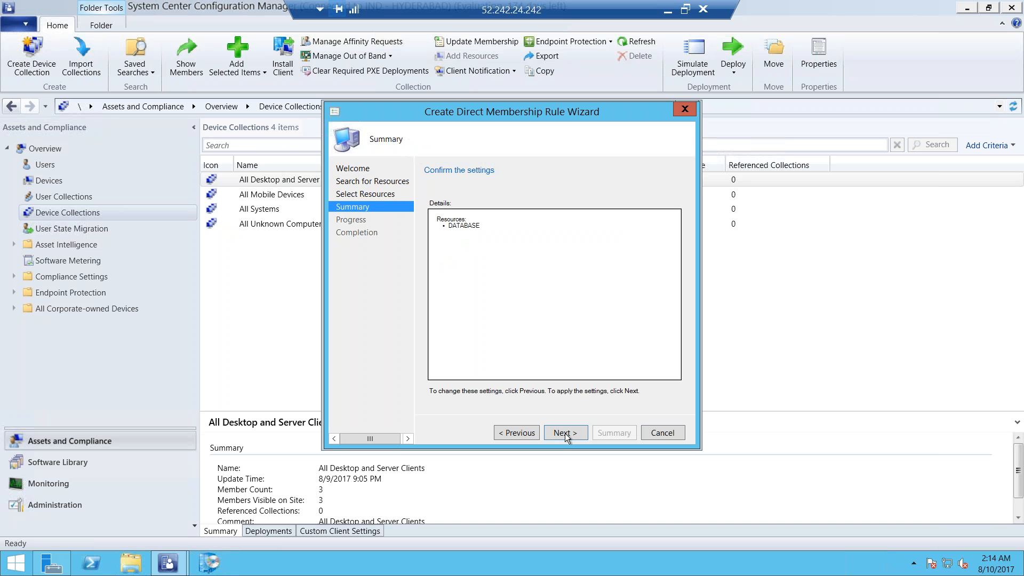
{"action": "left_click", "coordinate": [565, 433]}
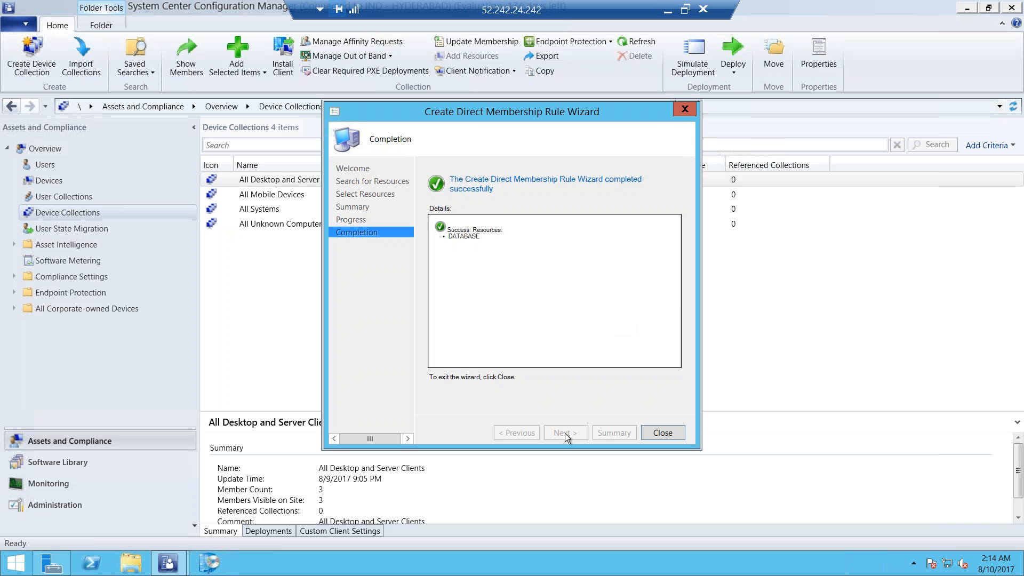
{"action": "left_click", "coordinate": [660, 433]}
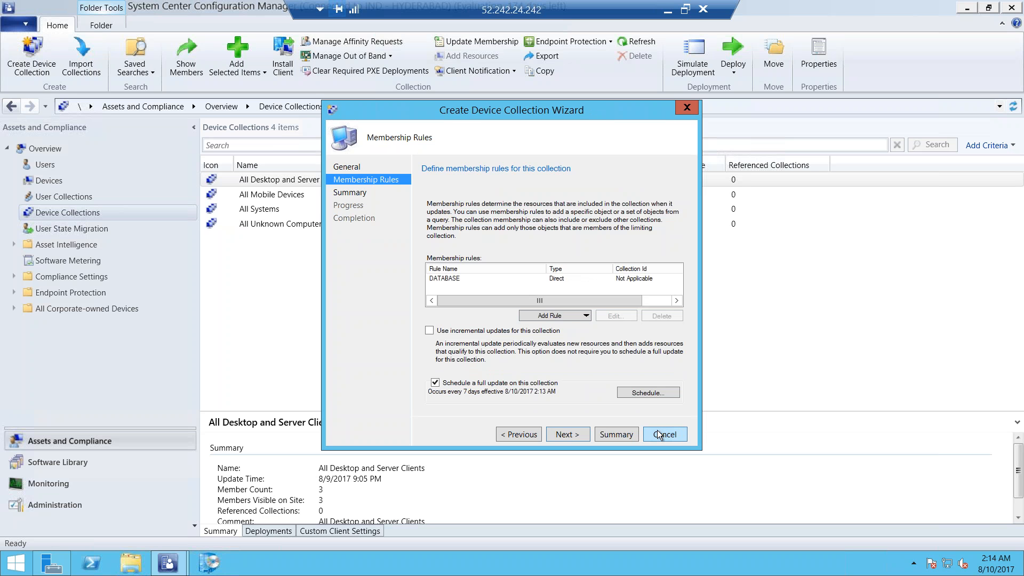
Accept the collection's membership rules and summary, and finish creating the device collection
{"action": "left_click", "coordinate": [568, 434]}
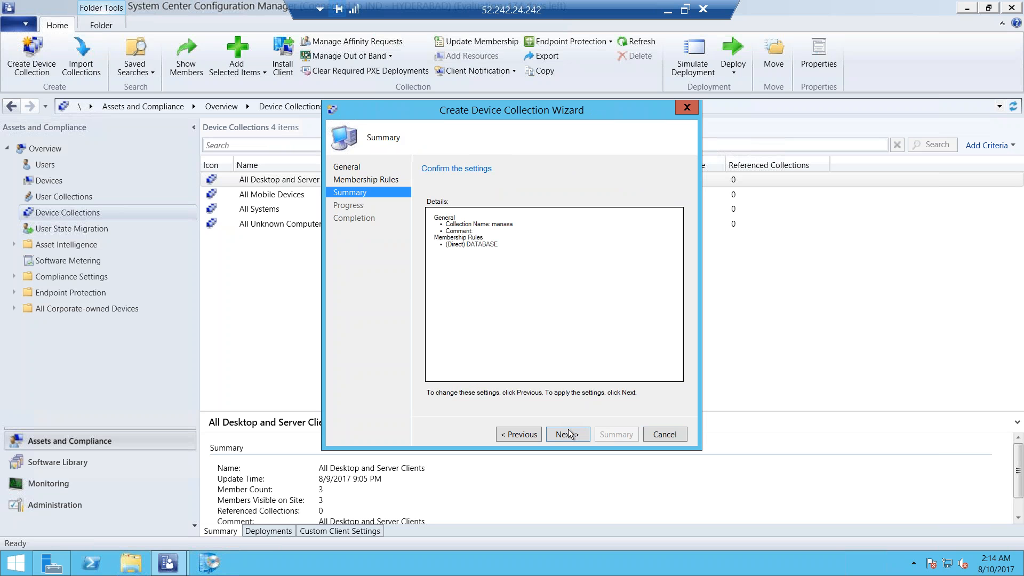
{"action": "left_click", "coordinate": [567, 434]}
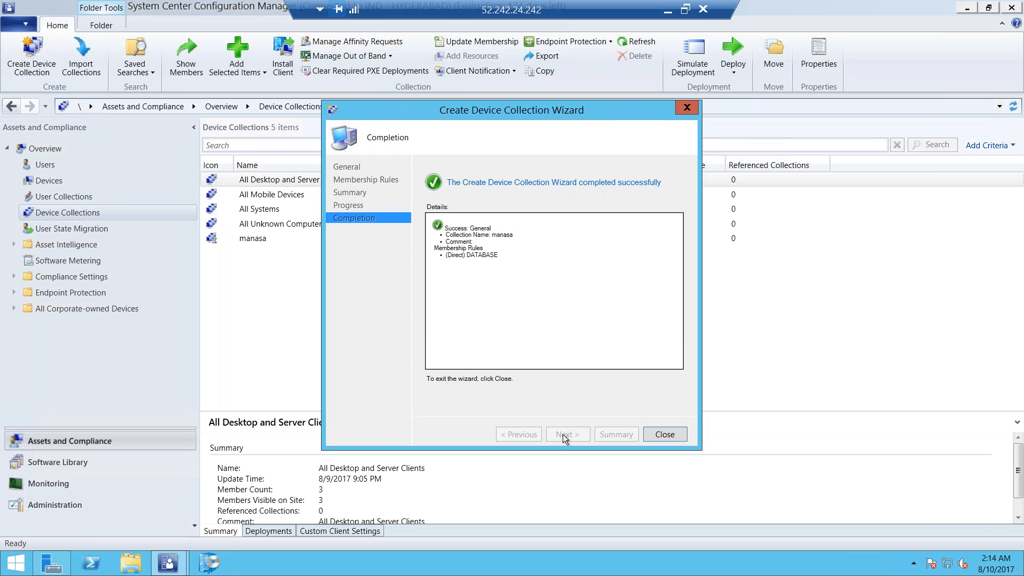
{"action": "left_click", "coordinate": [665, 434]}
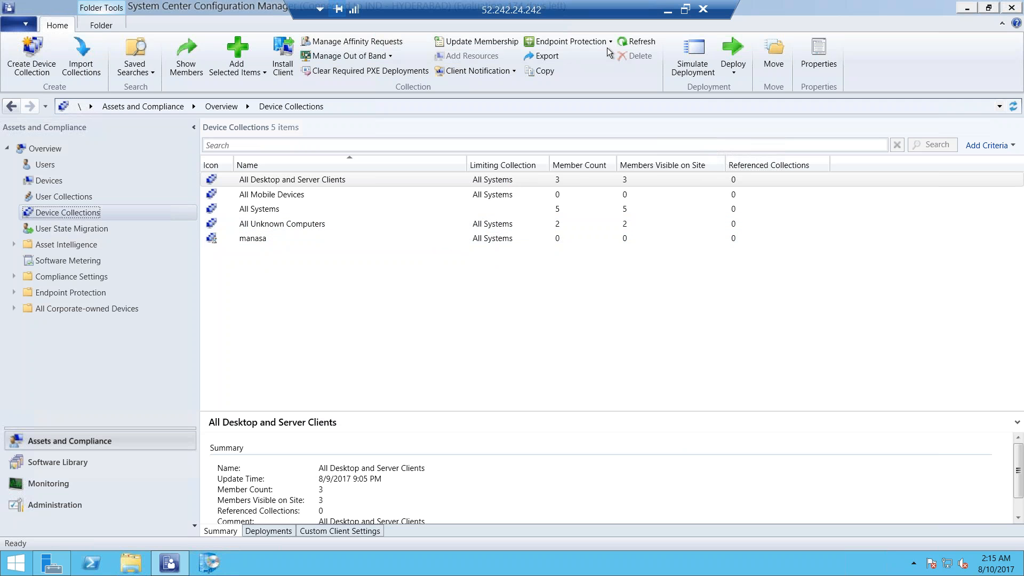
Refresh the device collections and open the newly created collection to view its members
{"action": "left_click", "coordinate": [632, 40]}
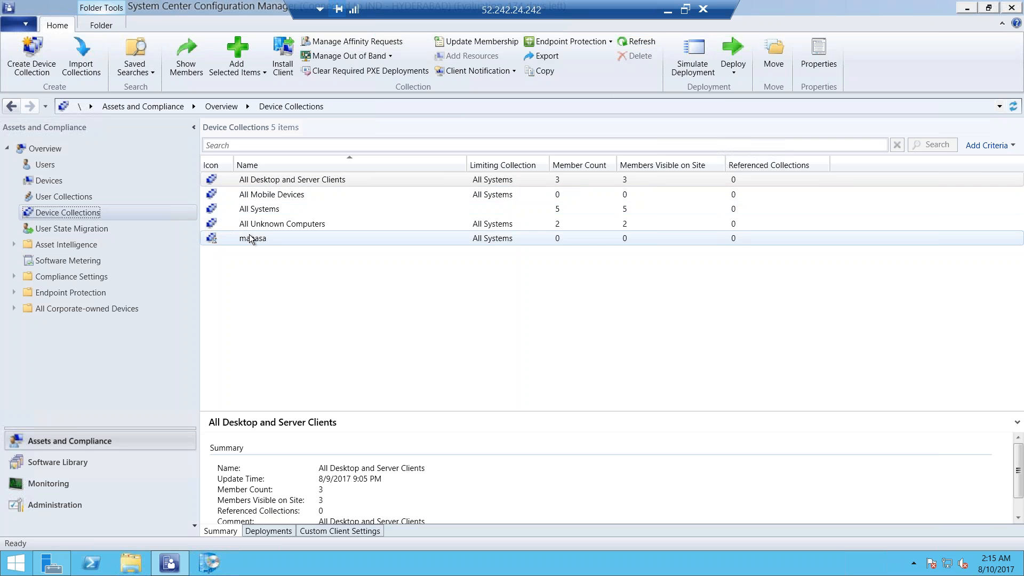
{"action": "left_click", "coordinate": [251, 238]}
{"action": "left_click", "coordinate": [631, 43]}
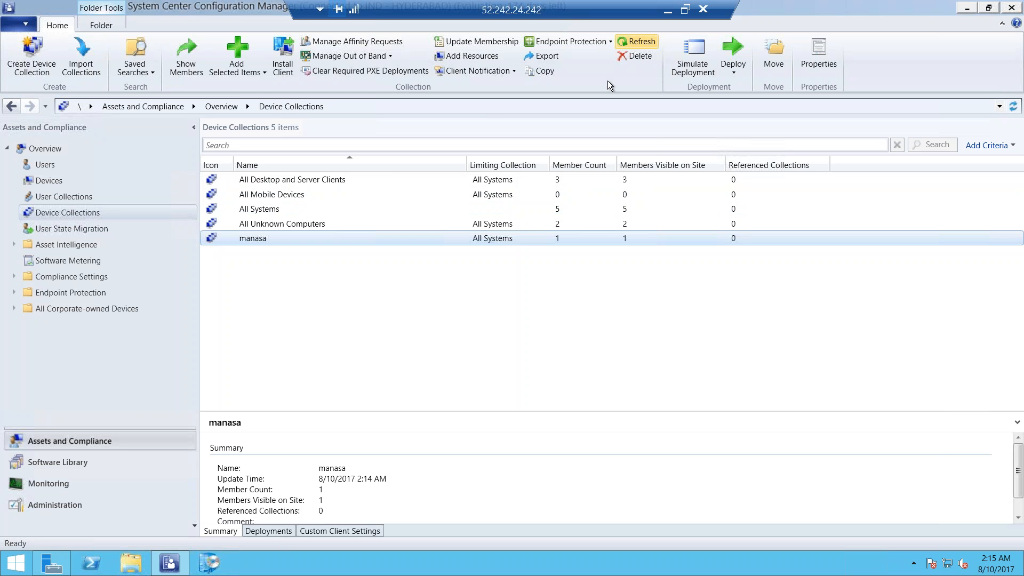
{"action": "double_click", "coordinate": [306, 238]}
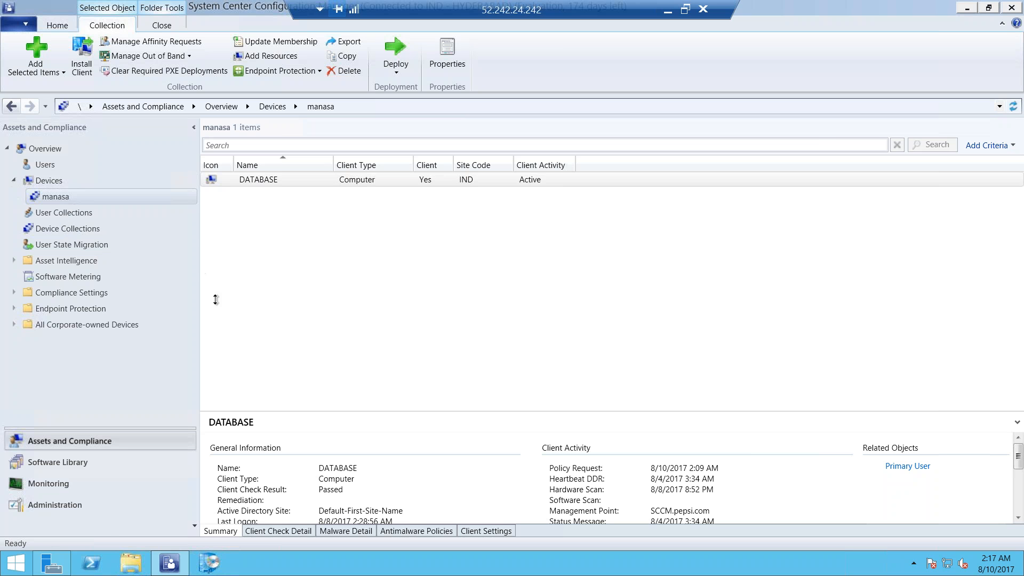
{"action": "left_click", "coordinate": [334, 238]}
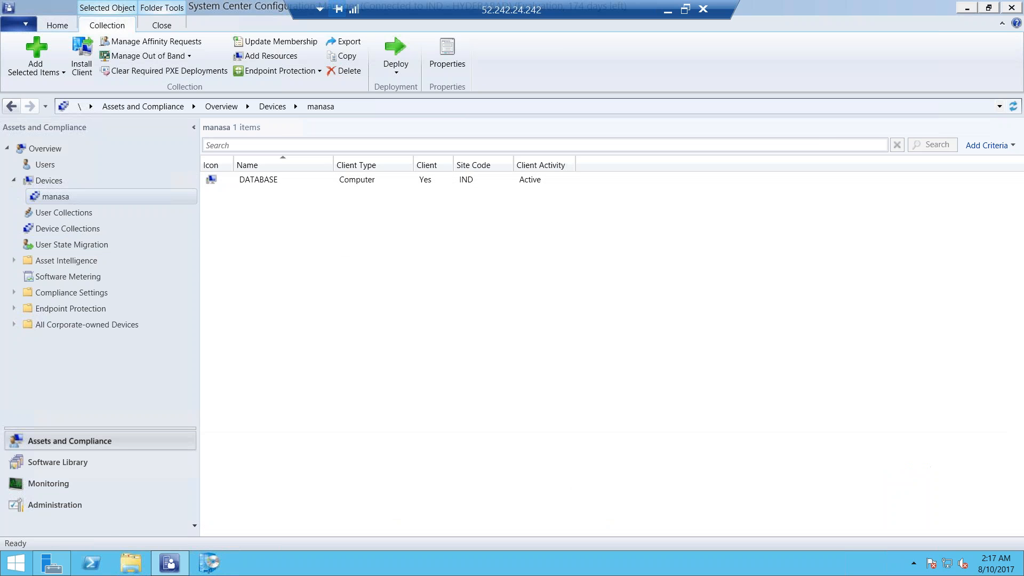
Start a second device collection, enter its name, and limit it to All Systems
{"action": "right_click", "coordinate": [73, 224]}
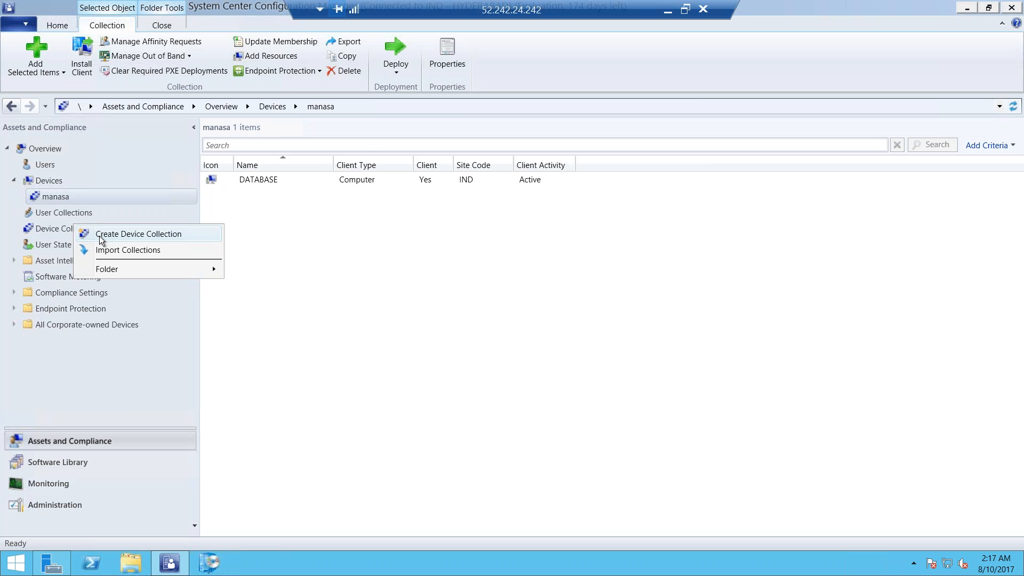
{"action": "left_click", "coordinate": [99, 236]}
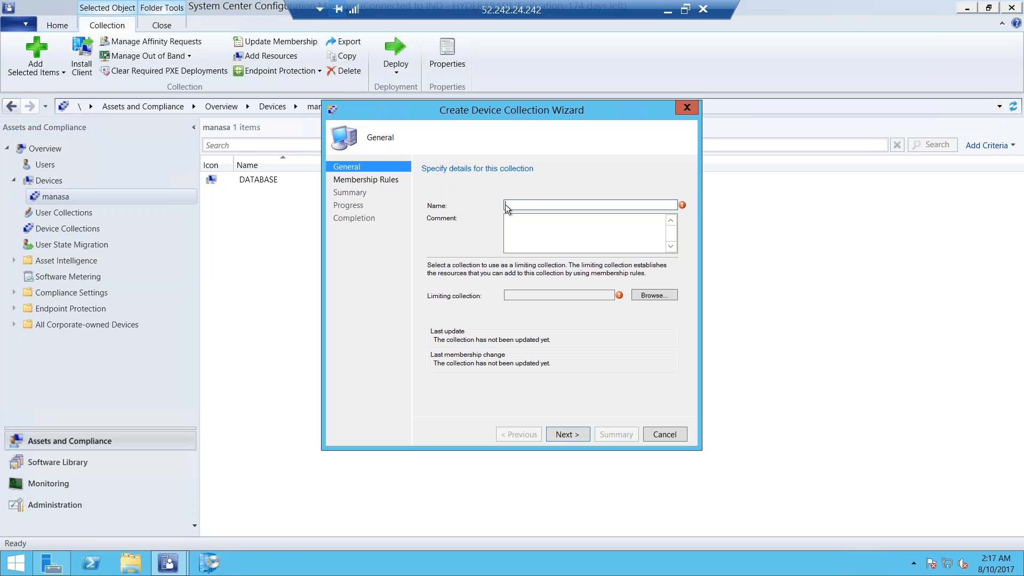
{"action": "type", "text": "reddy"}
{"action": "left_click", "coordinate": [654, 295]}
{"action": "left_click", "coordinate": [495, 216]}
{"action": "left_click", "coordinate": [627, 389]}
{"action": "left_click", "coordinate": [568, 438]}
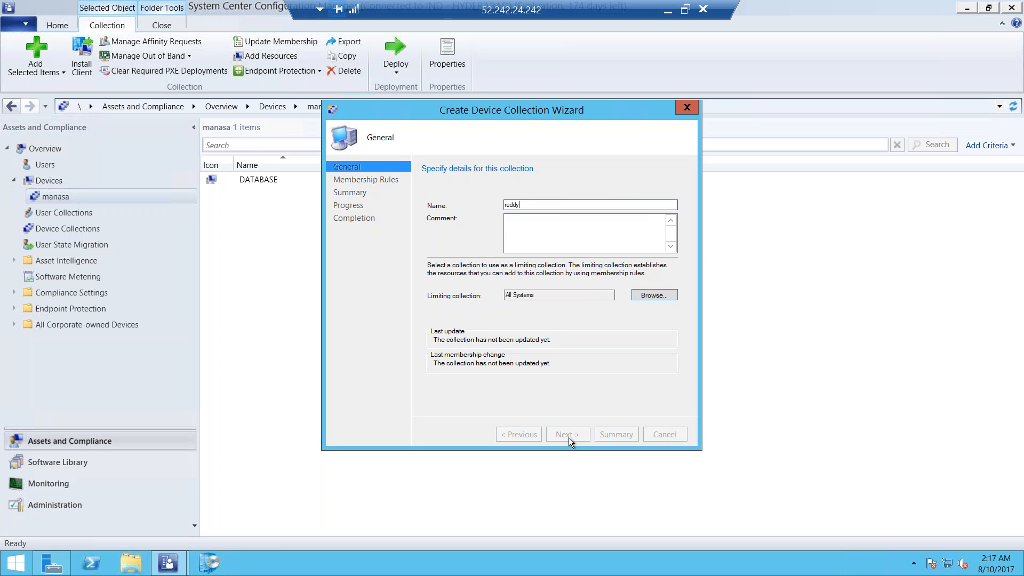
{"action": "left_click", "coordinate": [562, 316]}
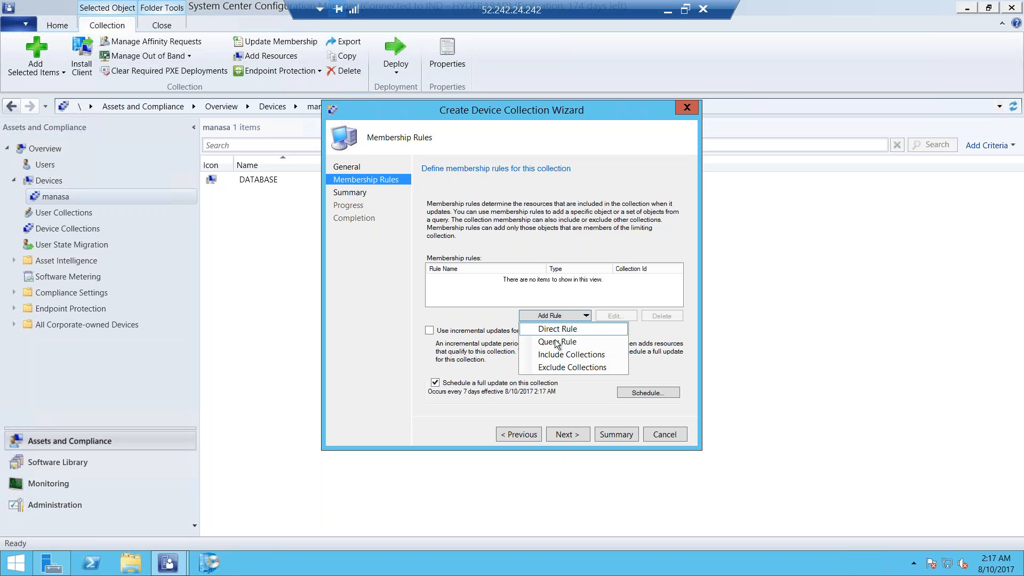
{"action": "left_click", "coordinate": [557, 342]}
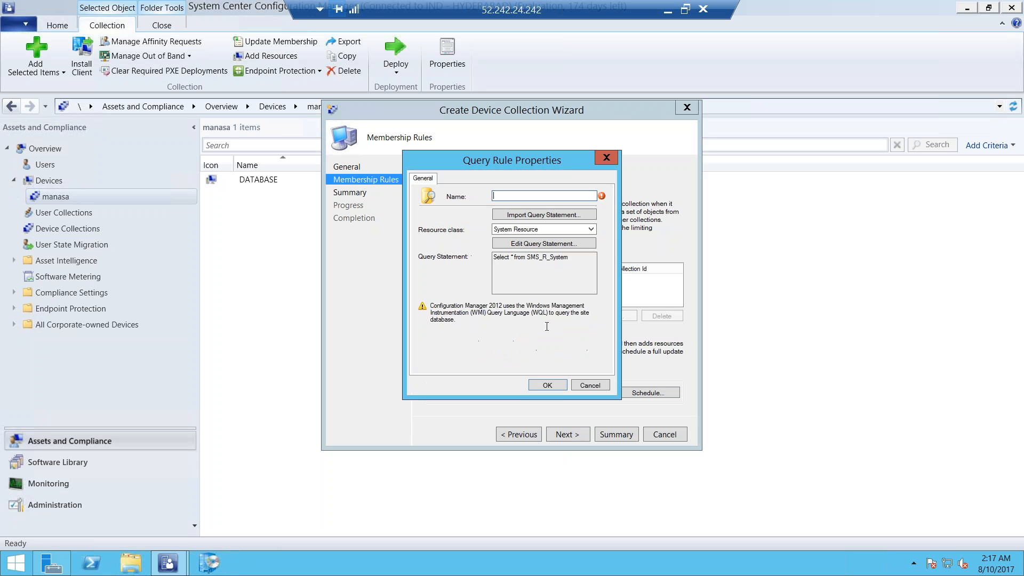
{"action": "left_click", "coordinate": [589, 384]}
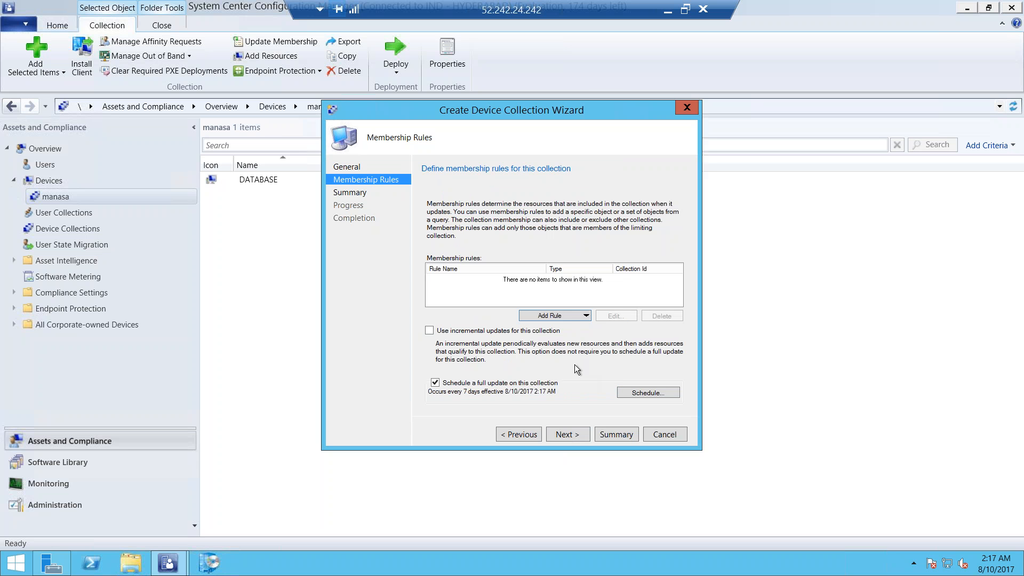
Start a query membership rule for the second collection and name it "query"
{"action": "left_click", "coordinate": [571, 316]}
{"action": "left_click", "coordinate": [558, 341]}
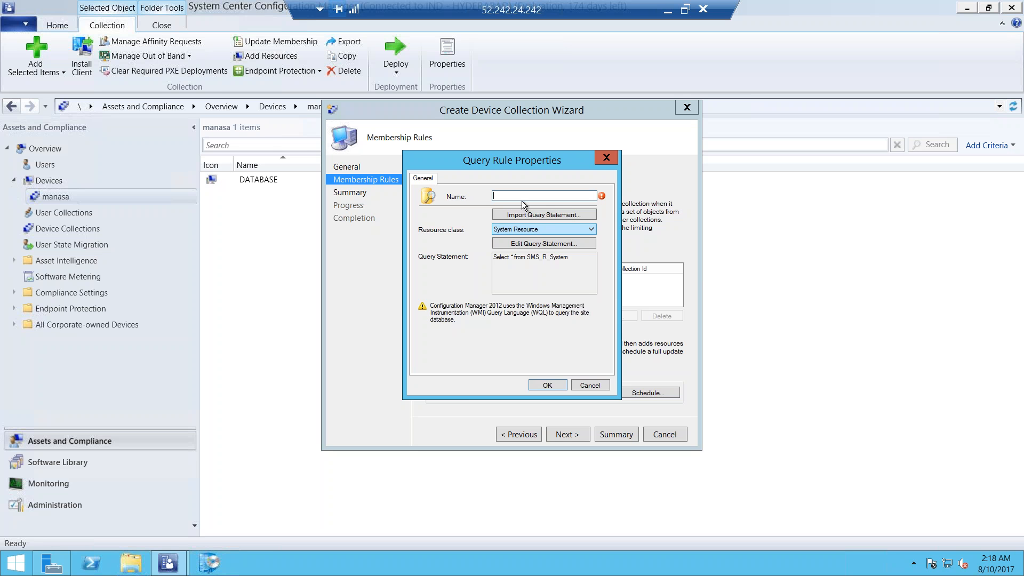
{"action": "type", "text": "query"}
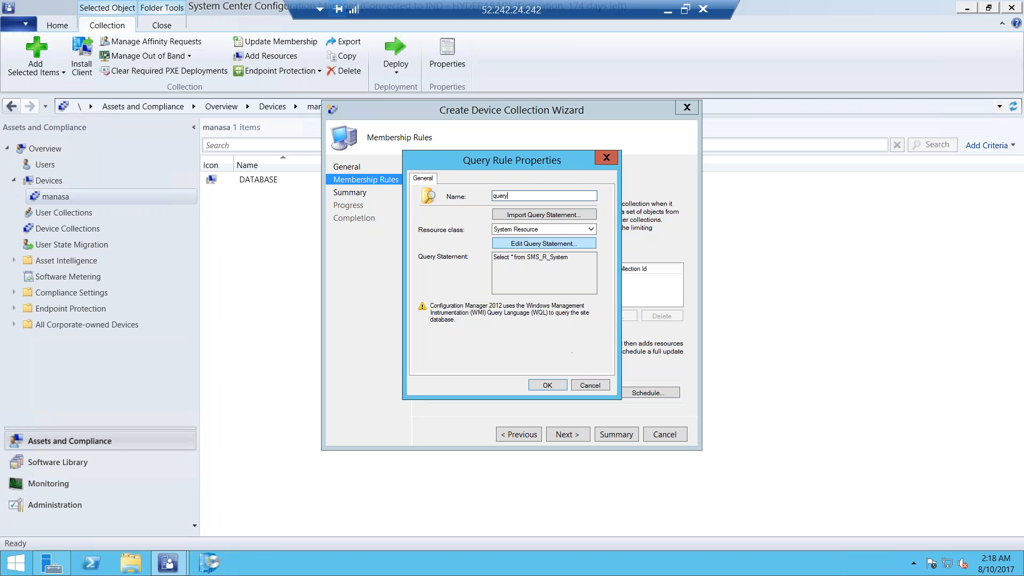
{"action": "left_click", "coordinate": [544, 243]}
{"action": "left_click", "coordinate": [544, 244]}
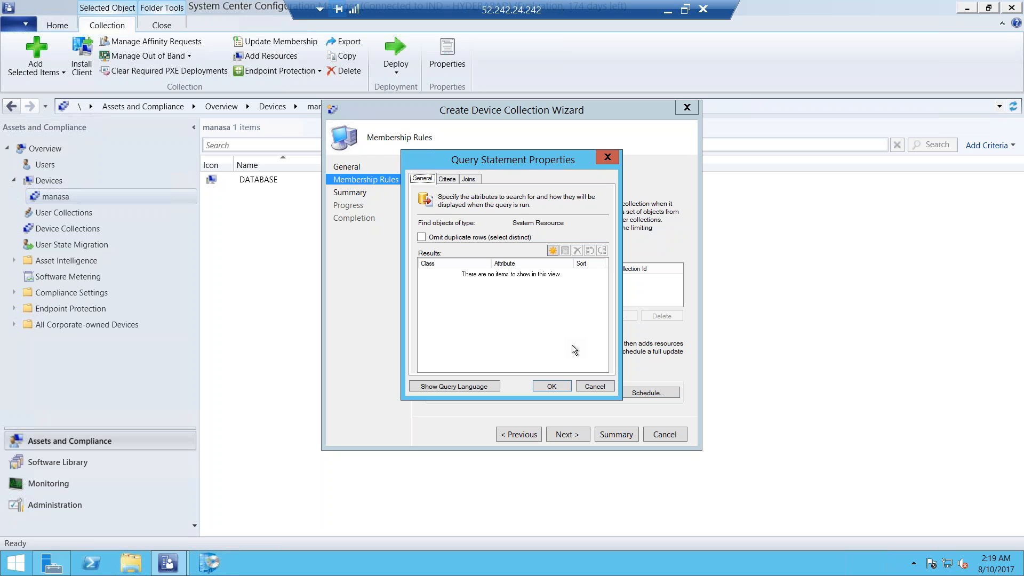
{"action": "left_click", "coordinate": [552, 385]}
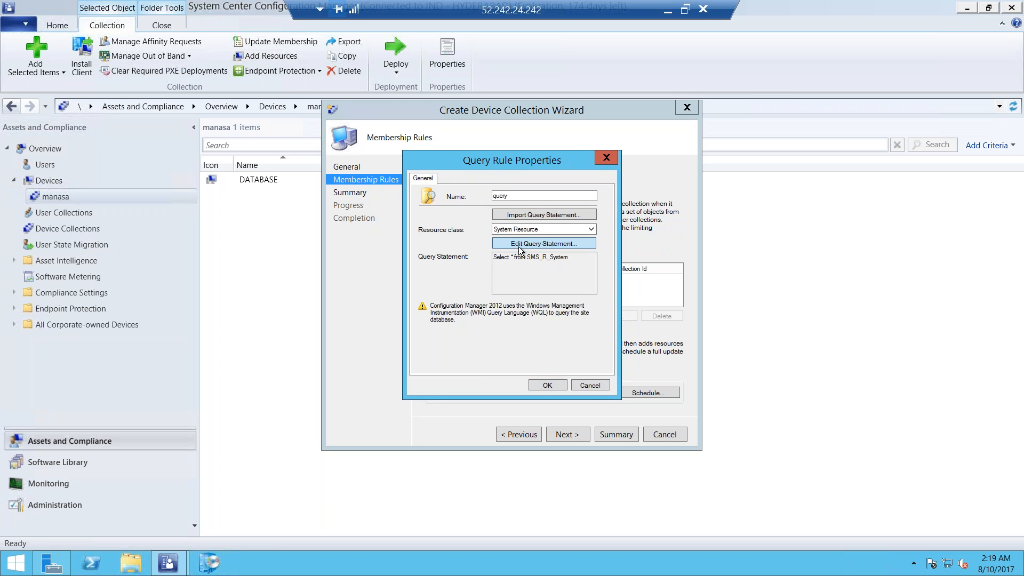
Add a criterion to the query statement and select the Name attribute of the Operating System class for it
{"action": "left_click", "coordinate": [545, 243]}
{"action": "left_click", "coordinate": [448, 180]}
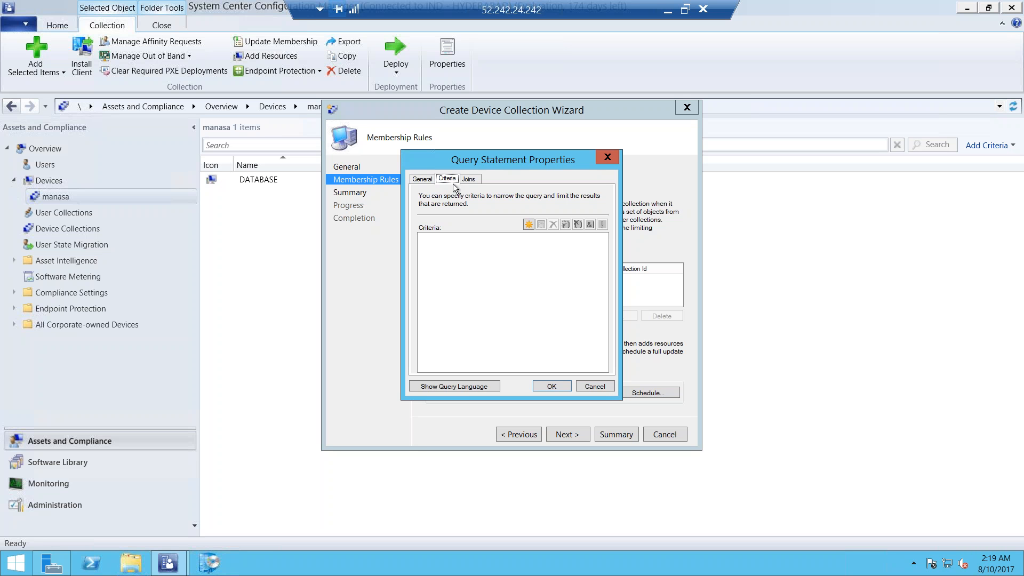
{"action": "left_click", "coordinate": [528, 224]}
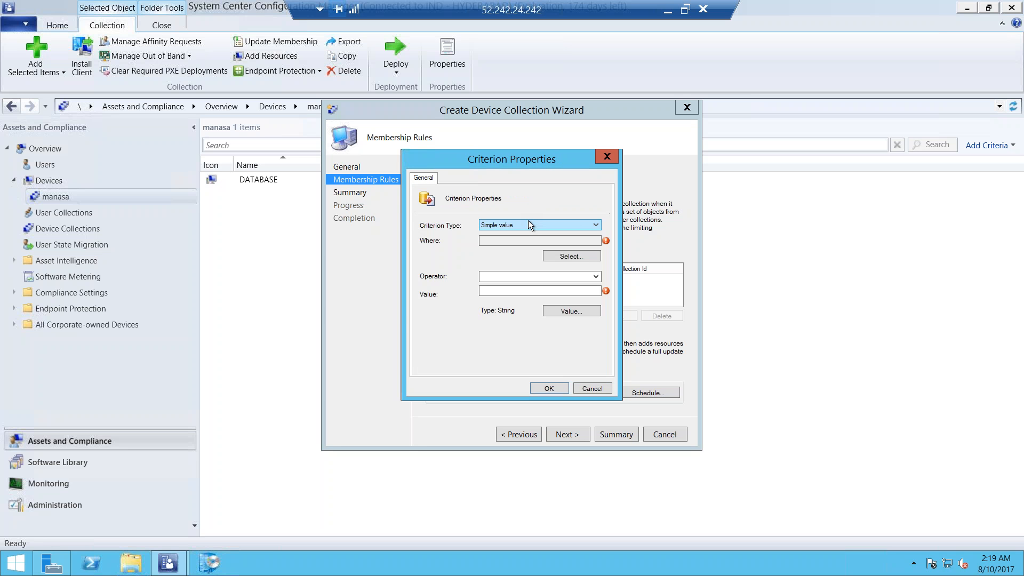
{"action": "left_click", "coordinate": [552, 257]}
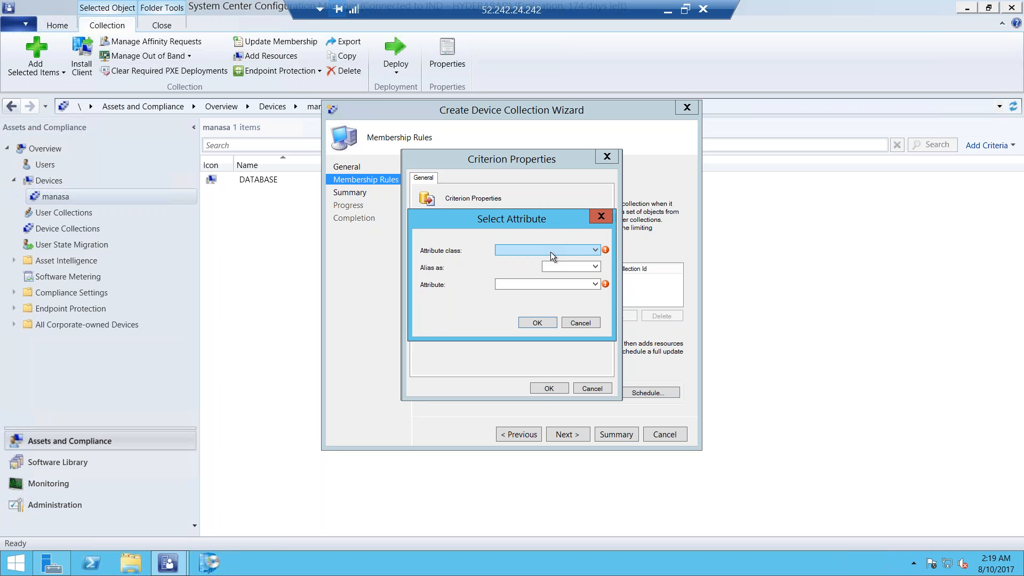
{"action": "left_click", "coordinate": [565, 251]}
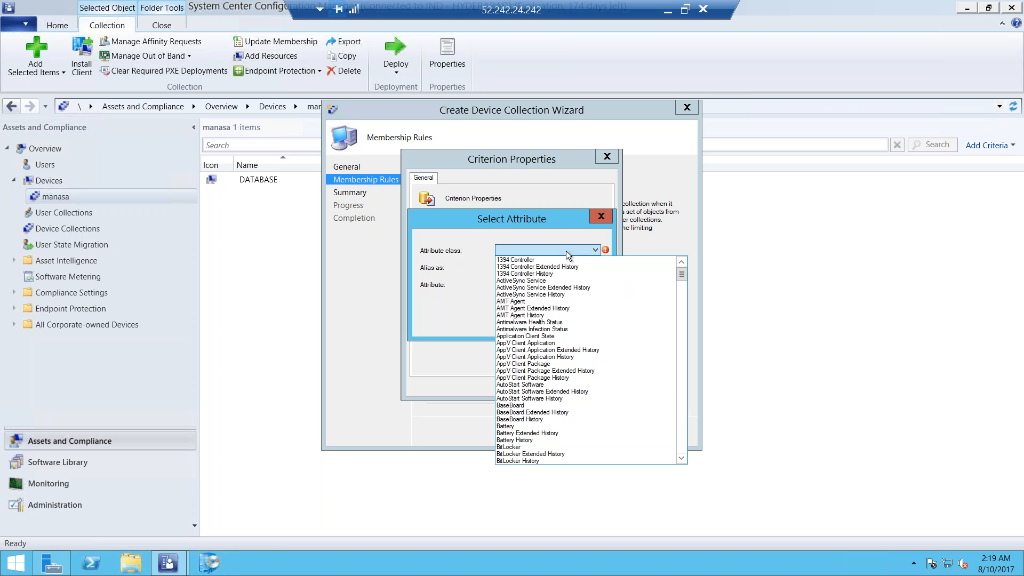
{"action": "scroll", "coordinate": [594, 392], "scroll_direction": "down", "scroll_amount": 6}
{"action": "scroll", "coordinate": [594, 392], "scroll_direction": "down", "scroll_amount": 17}
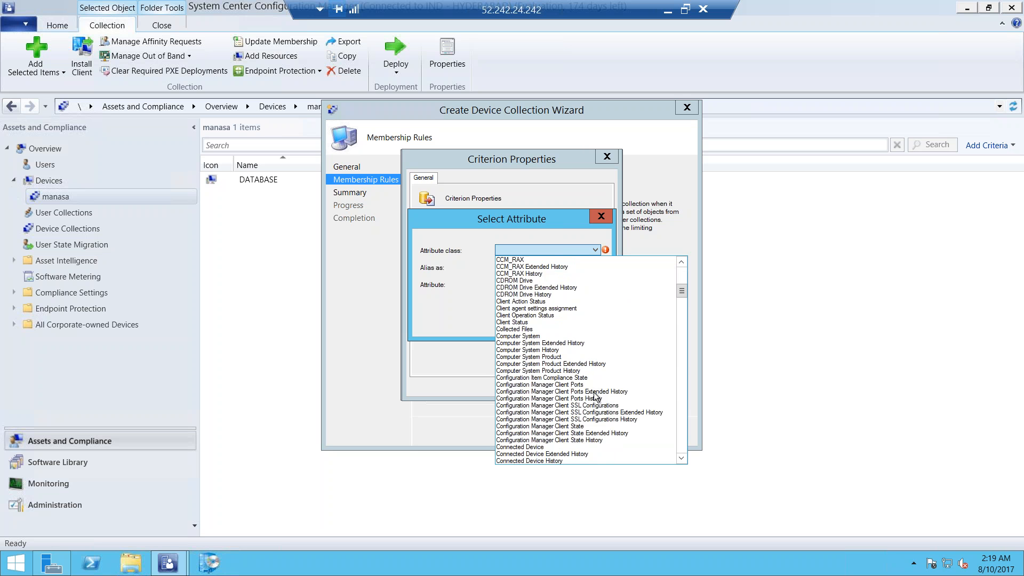
{"action": "key", "text": "o"}
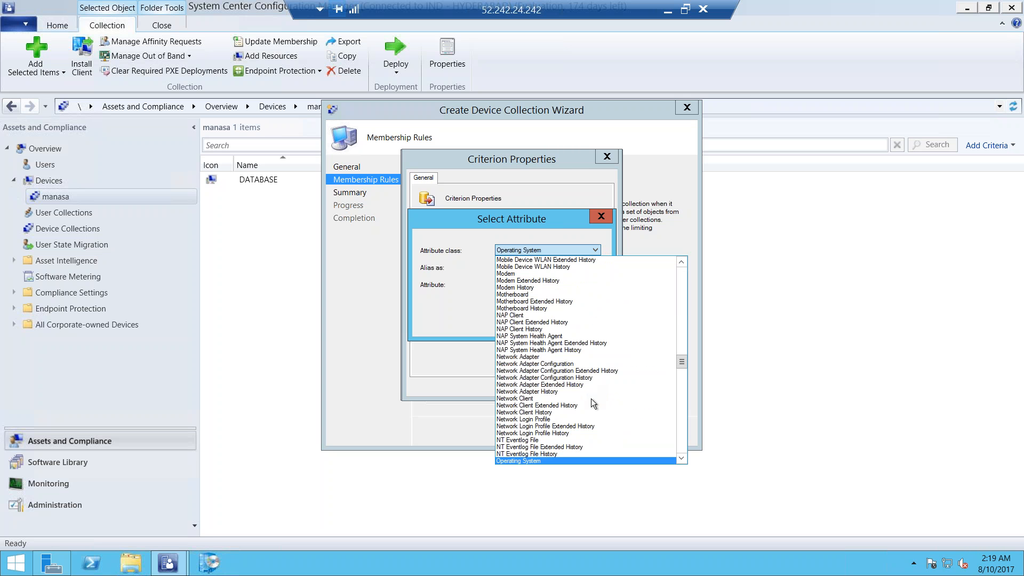
{"action": "left_click", "coordinate": [533, 461]}
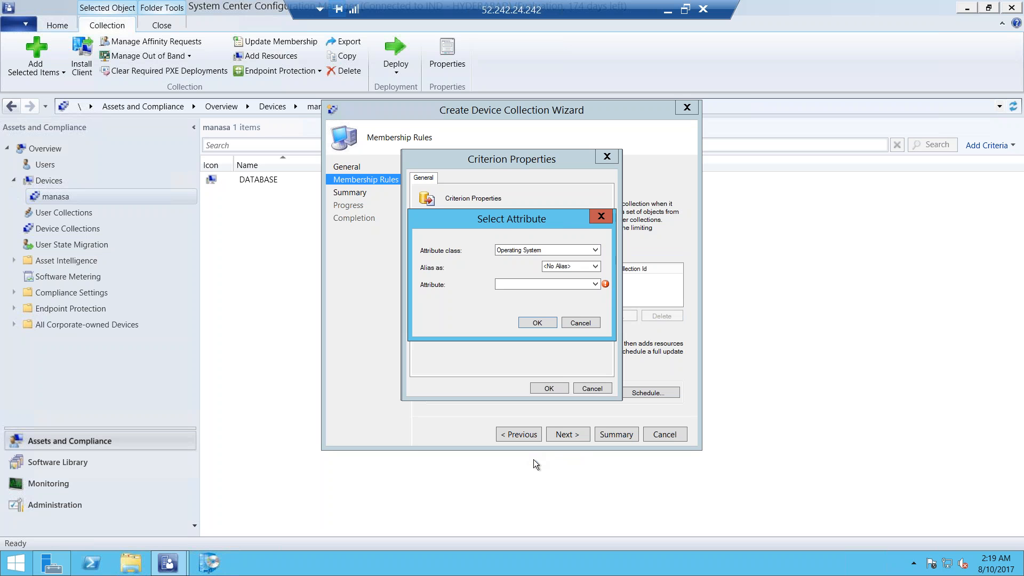
{"action": "left_click", "coordinate": [548, 282]}
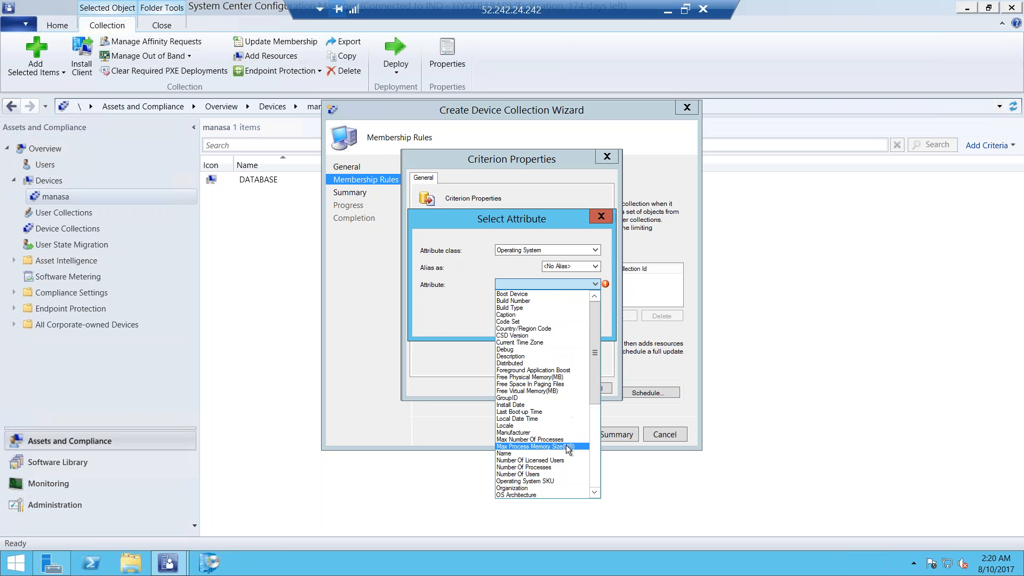
{"action": "left_click", "coordinate": [539, 453]}
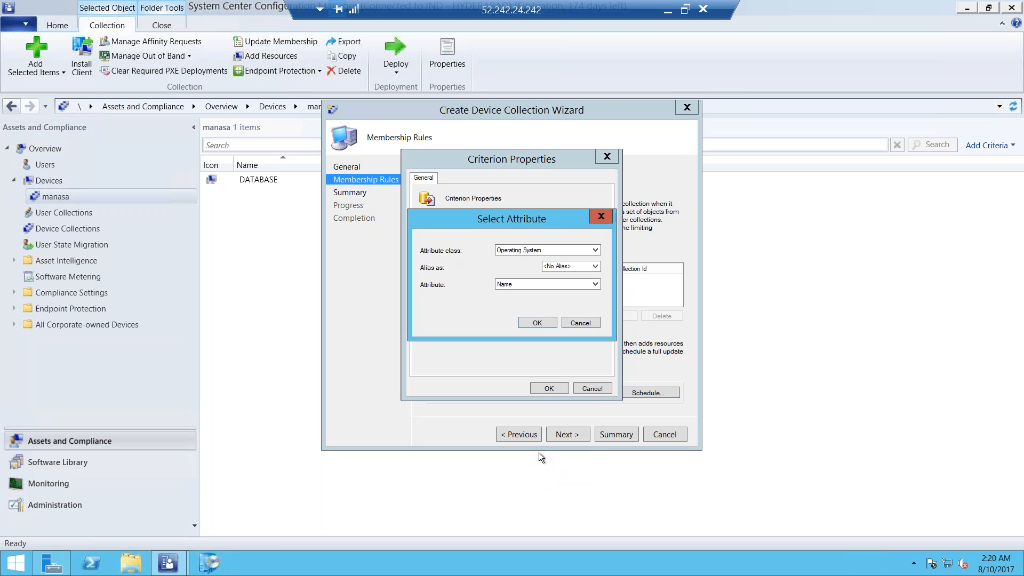
{"action": "left_click", "coordinate": [543, 323]}
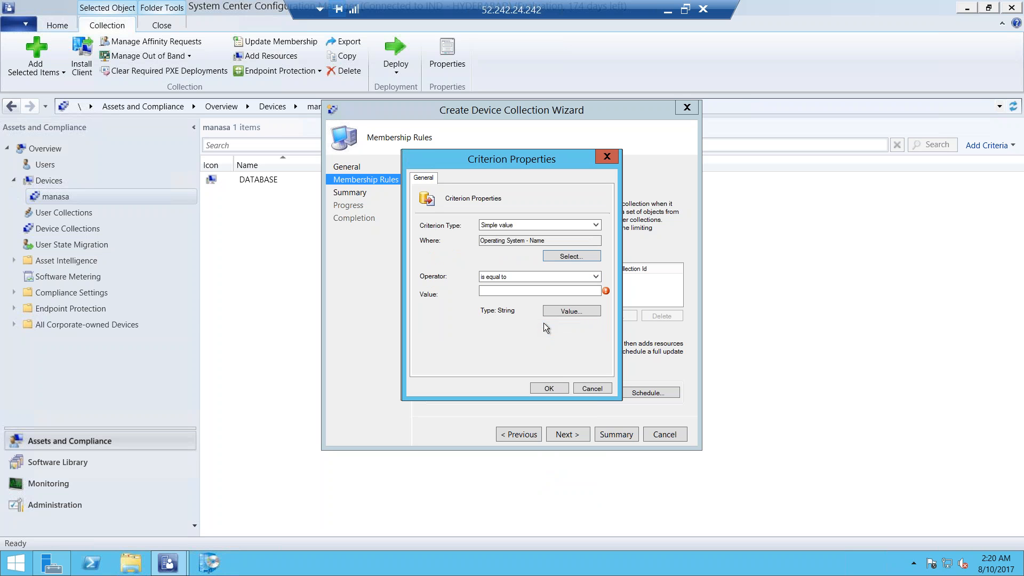
Set the criterion's value to the listed Microsoft Windows Server 2012 R2 Datacenter entry and accept the query statement and rule
{"action": "left_click", "coordinate": [558, 312]}
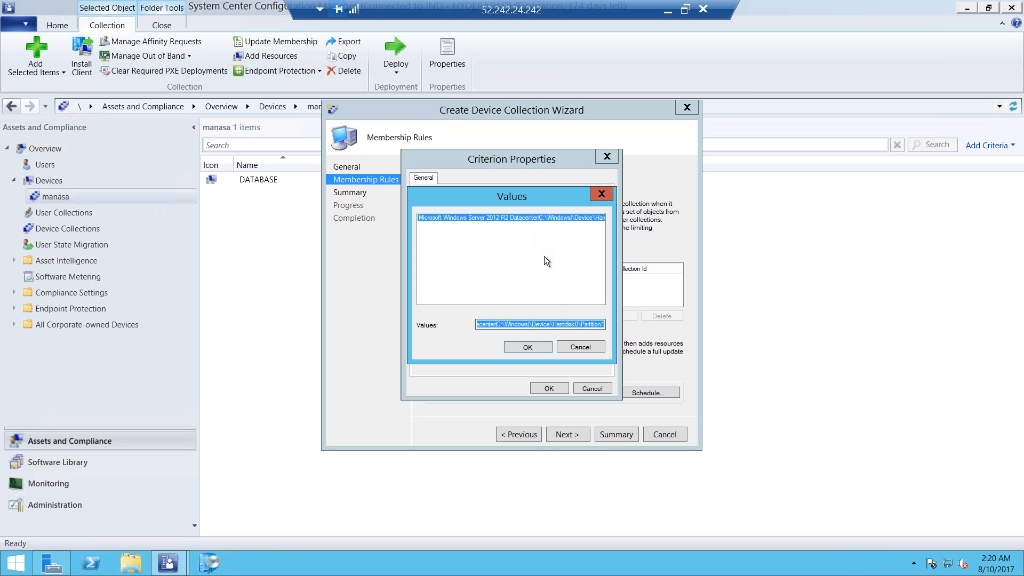
{"action": "left_click", "coordinate": [527, 347]}
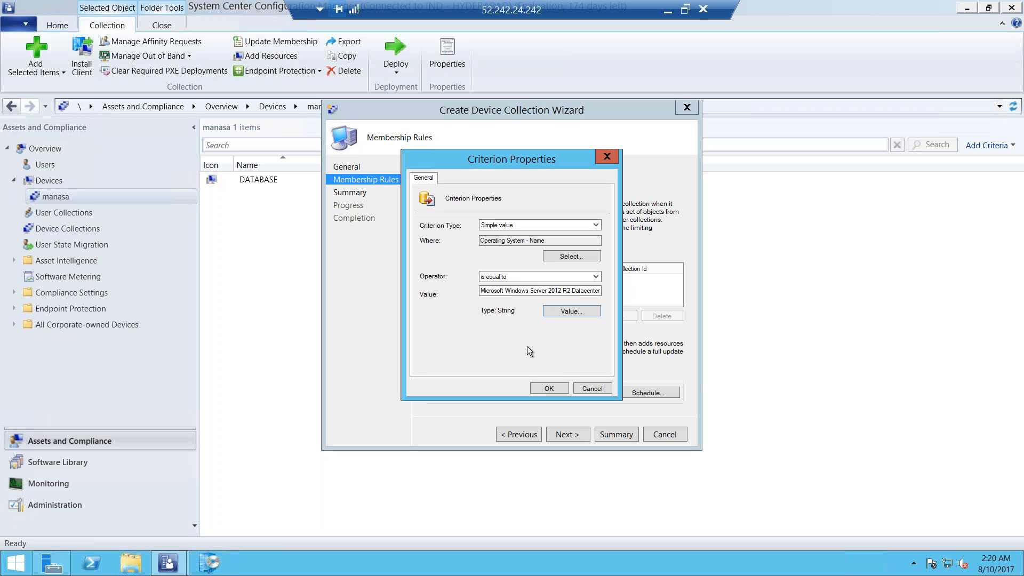
{"action": "left_click", "coordinate": [543, 386]}
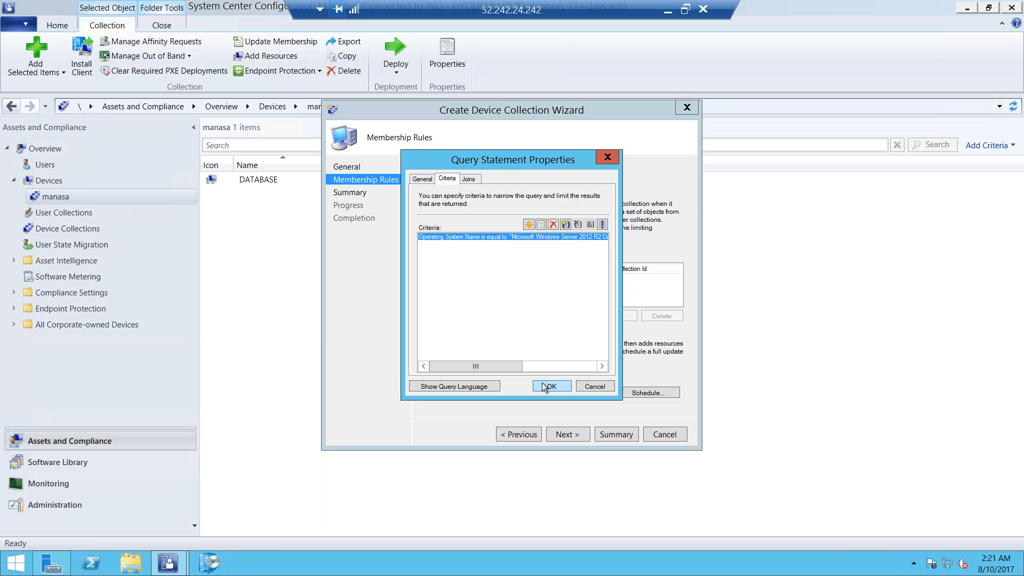
{"action": "left_click", "coordinate": [543, 384]}
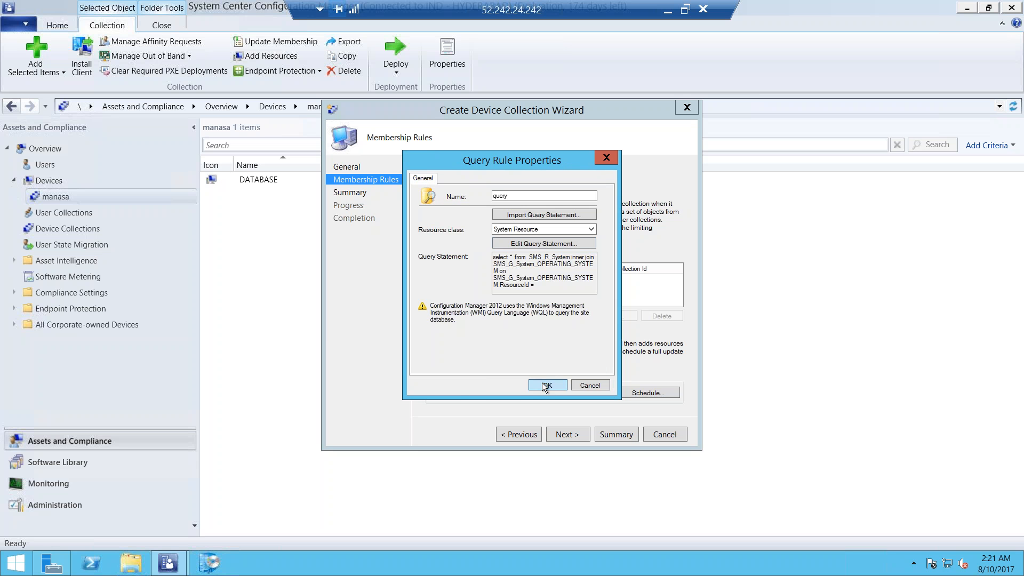
{"action": "left_click", "coordinate": [546, 385]}
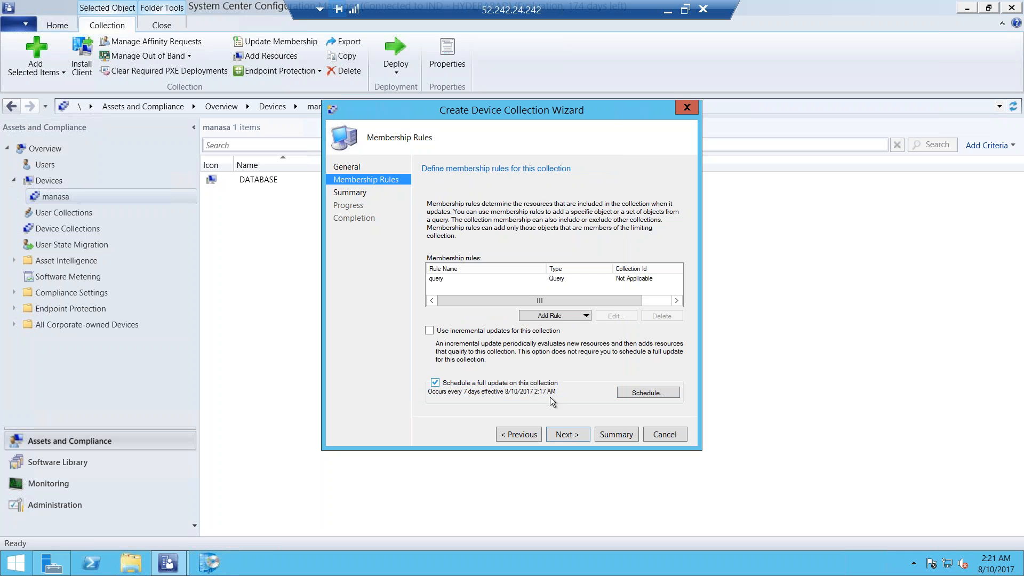
Accept the second collection's membership rules and summary, and complete its creation
{"action": "left_click", "coordinate": [560, 435]}
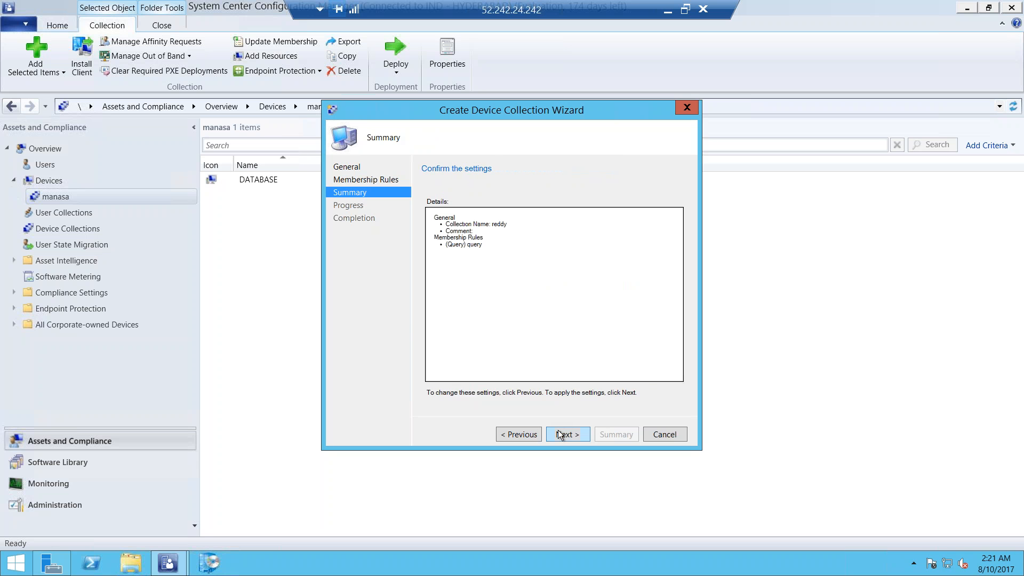
{"action": "left_click", "coordinate": [560, 434]}
{"action": "left_click", "coordinate": [664, 435]}
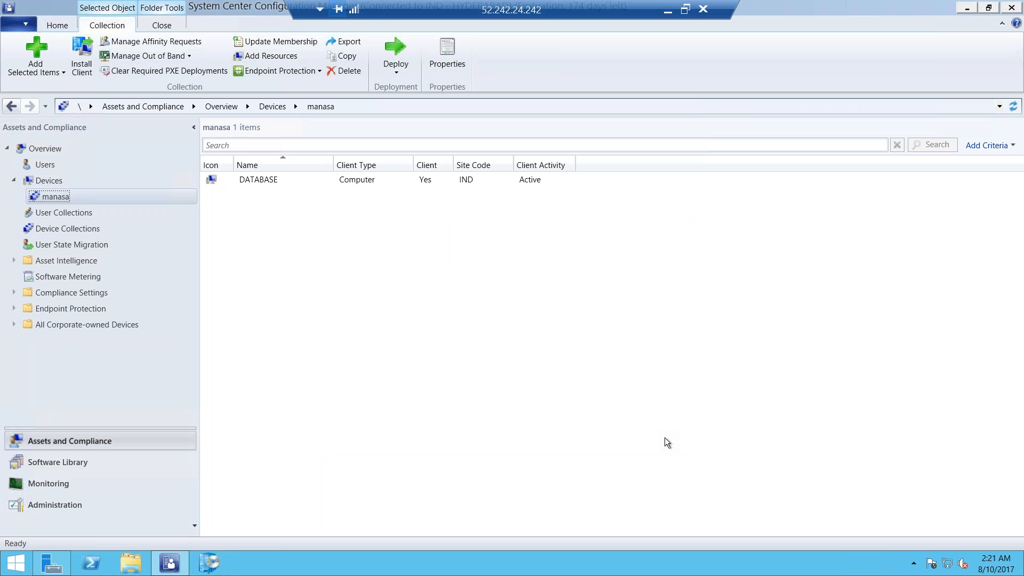
Return to the device collections, select the new query-based collection, and refresh it to check its member count
{"action": "left_click", "coordinate": [91, 230]}
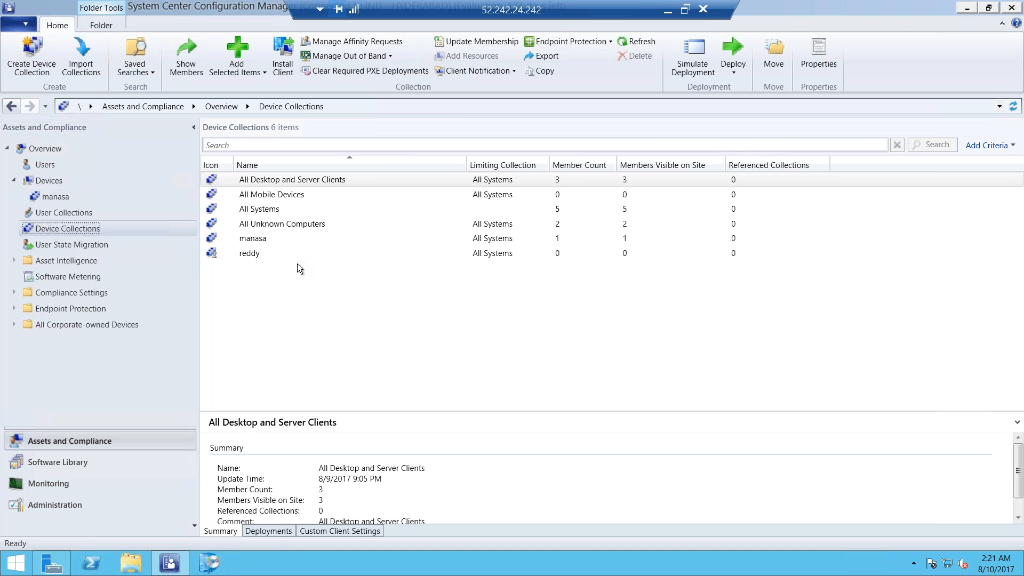
{"action": "left_click", "coordinate": [297, 258]}
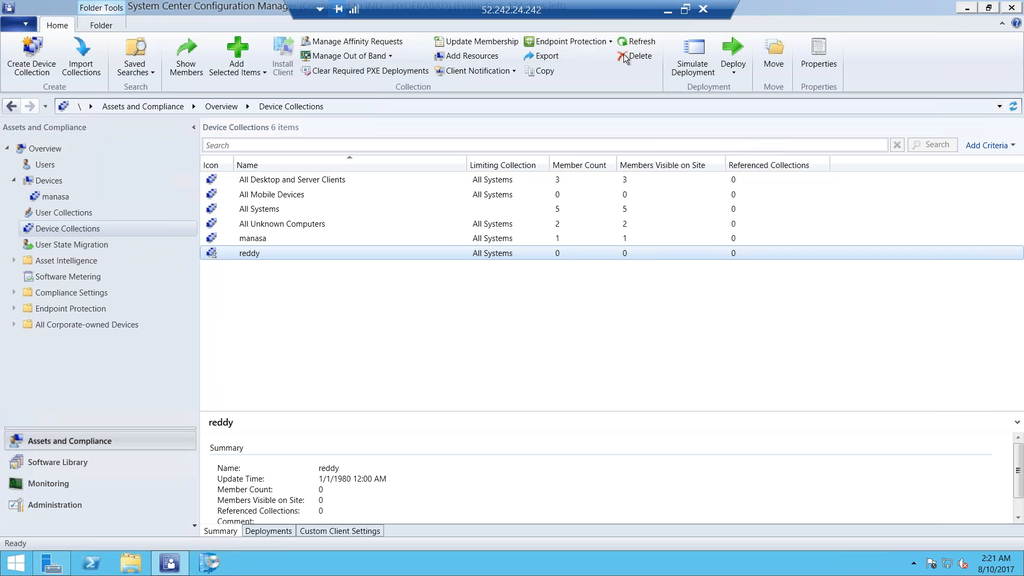
{"action": "left_click", "coordinate": [624, 41]}
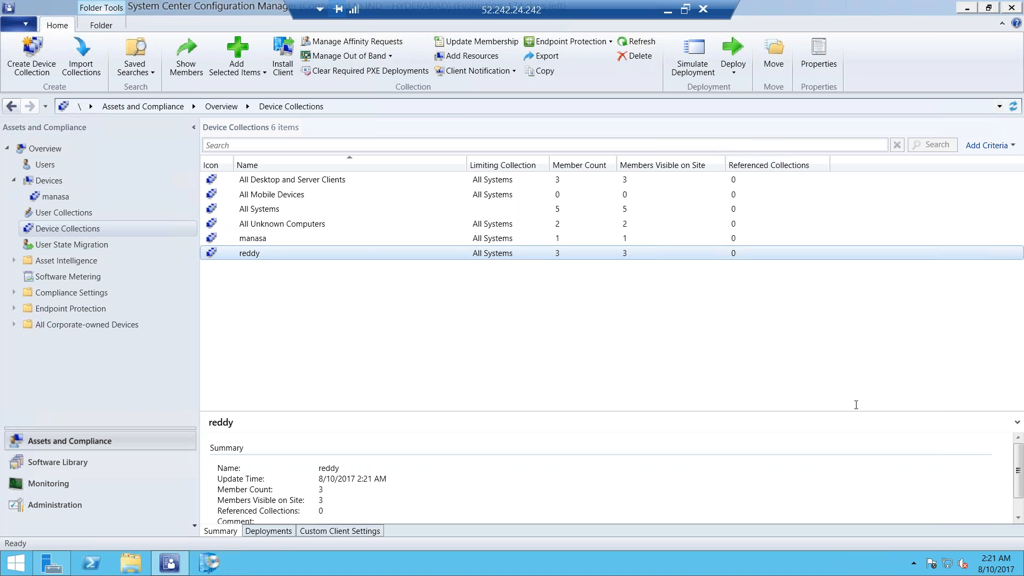
Start a third device collection, enter its name, and limit it to All Systems
{"action": "left_click", "coordinate": [77, 229]}
{"action": "right_click", "coordinate": [77, 230]}
{"action": "left_click", "coordinate": [102, 235]}
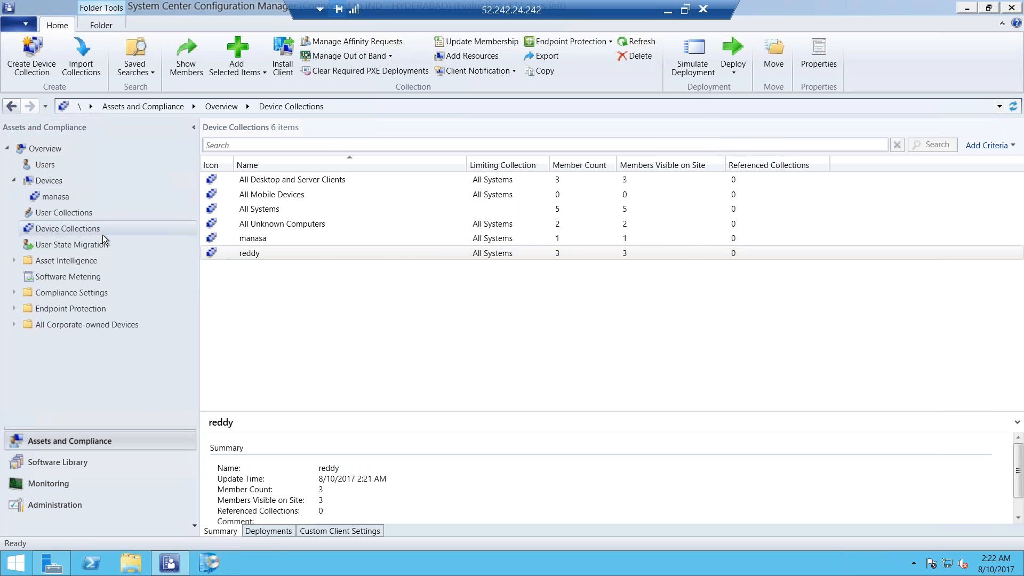
{"action": "type", "text": "kaukutla"}
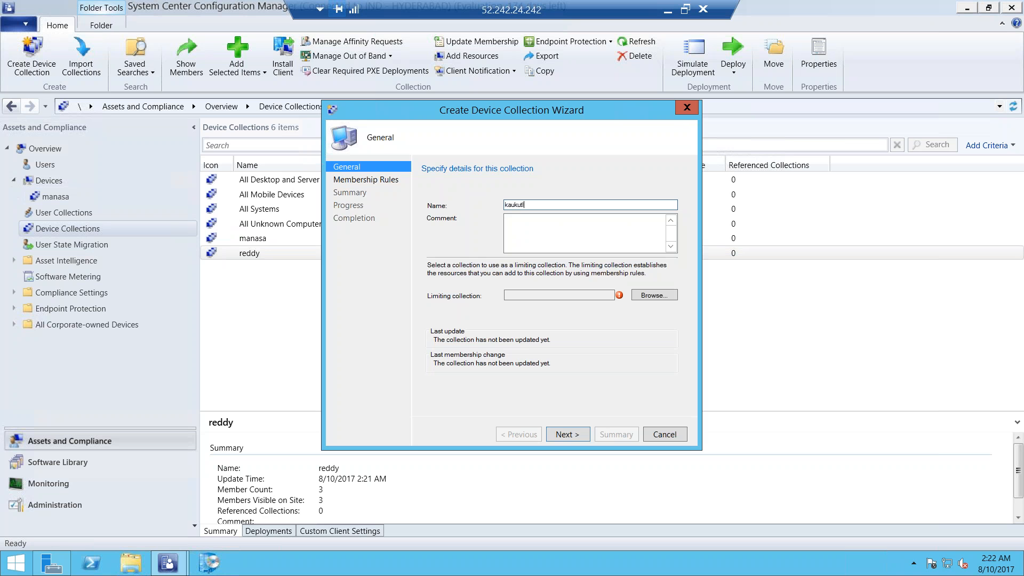
{"action": "left_click", "coordinate": [640, 296]}
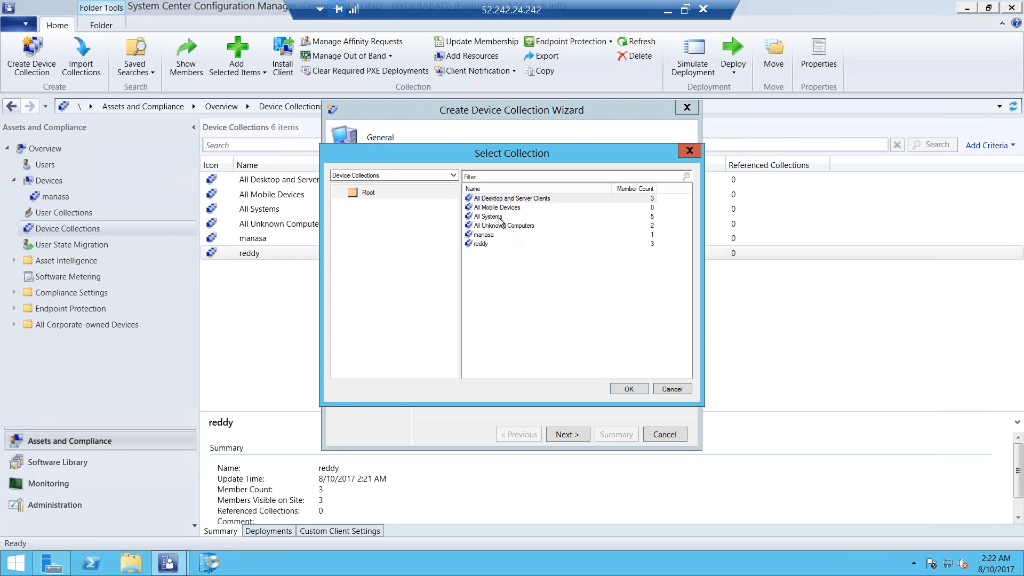
{"action": "left_click", "coordinate": [499, 216]}
{"action": "left_click", "coordinate": [620, 389]}
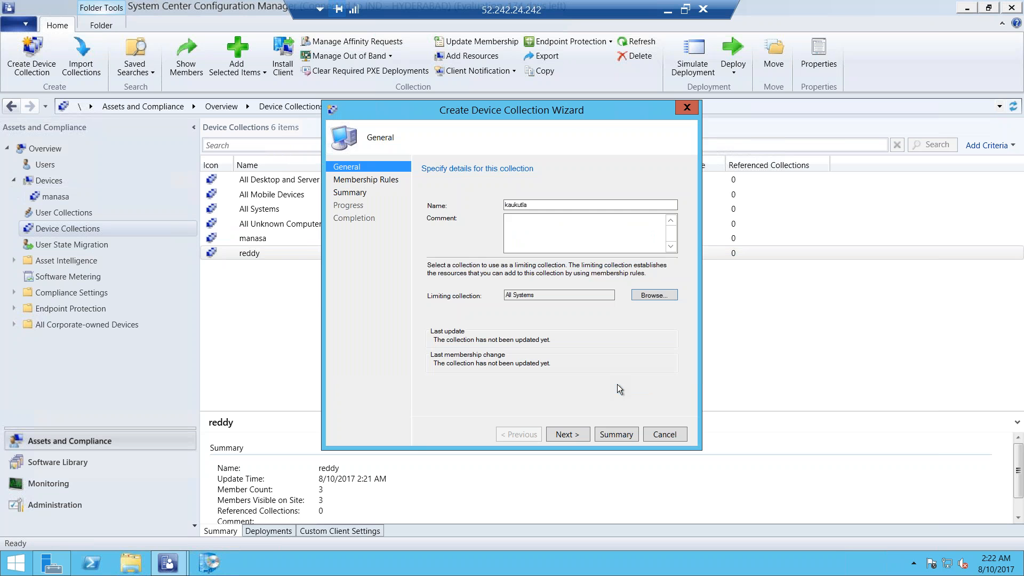
Start a query membership rule for the third collection and name it "query"
{"action": "left_click", "coordinate": [564, 433]}
{"action": "left_click", "coordinate": [573, 315]}
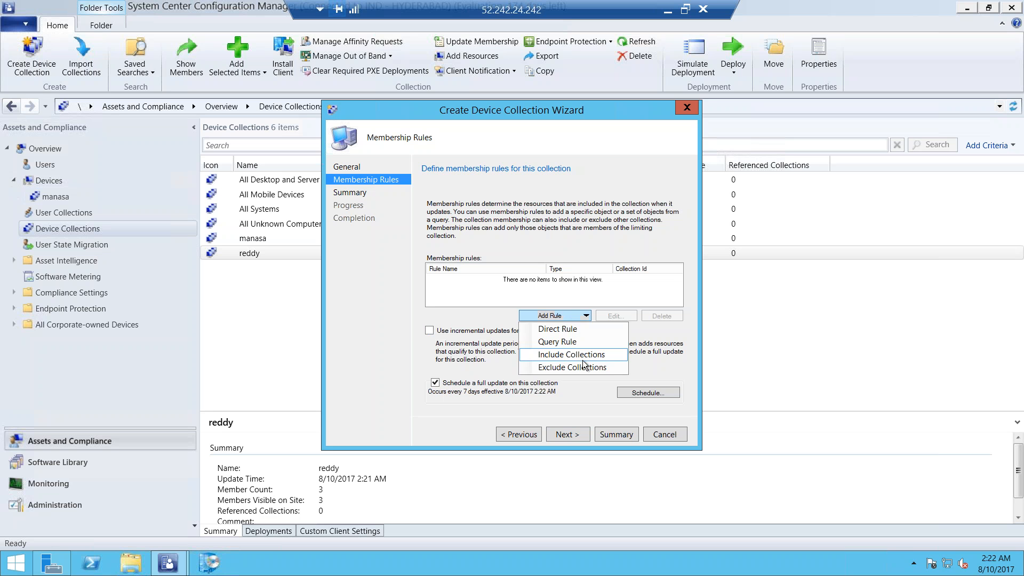
{"action": "left_click", "coordinate": [579, 344]}
{"action": "type", "text": "quer"}
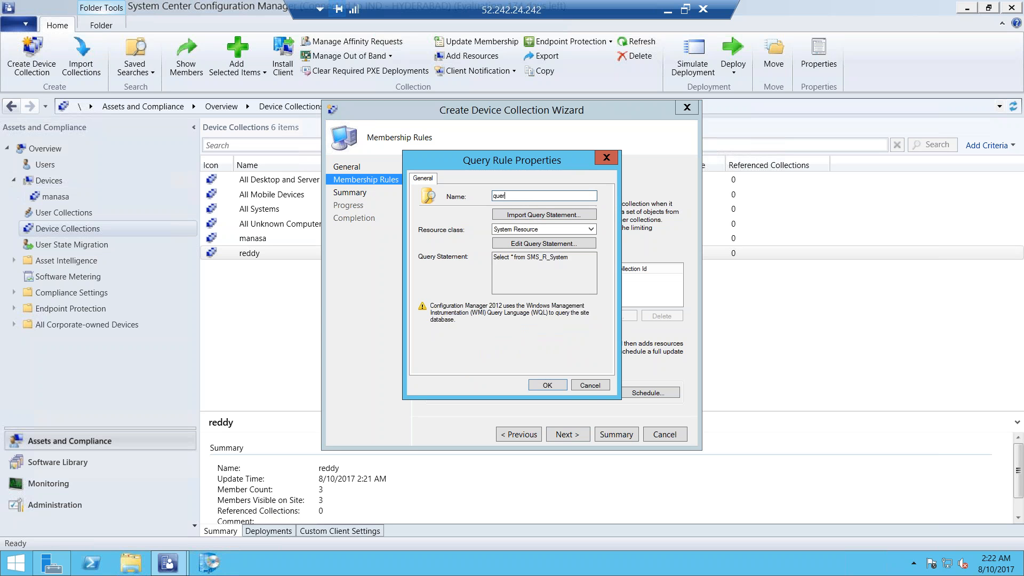
{"action": "key", "text": "BackSpace"}
{"action": "key", "text": "BackSpace"}
{"action": "key", "text": "BackSpace"}
{"action": "type", "text": "query"}
{"action": "left_click", "coordinate": [544, 243]}
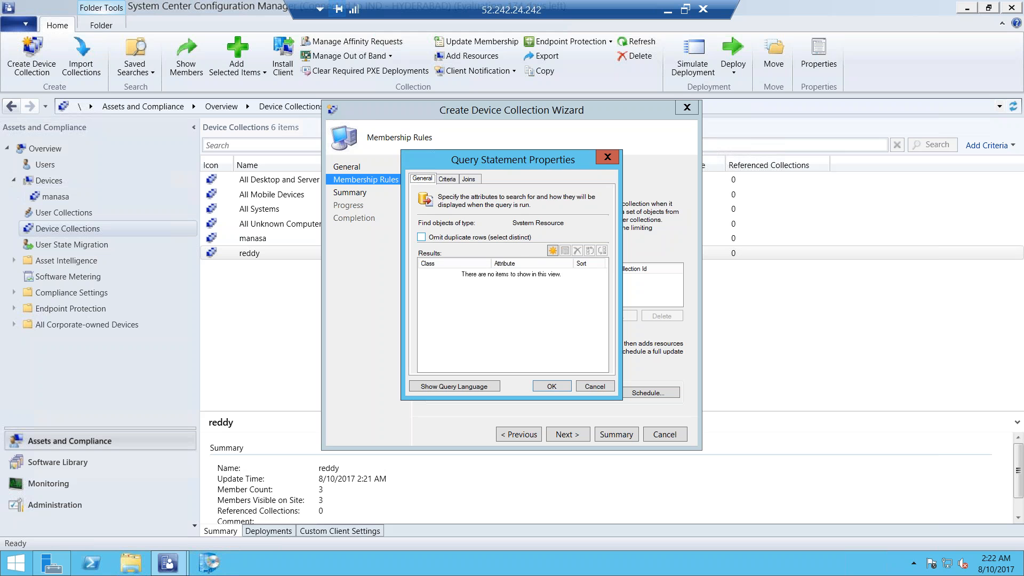
{"action": "left_click", "coordinate": [552, 251]}
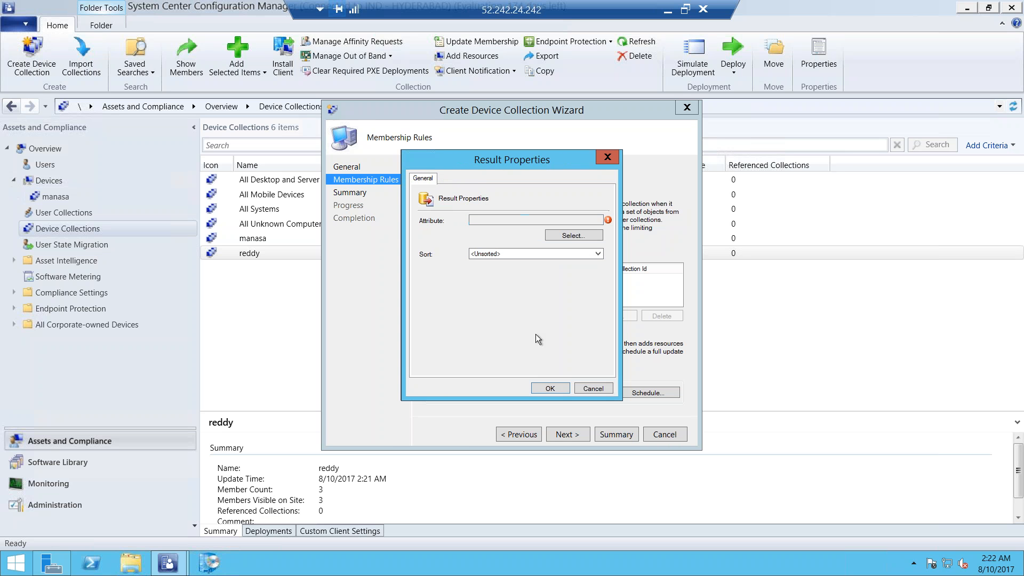
{"action": "left_click", "coordinate": [587, 385]}
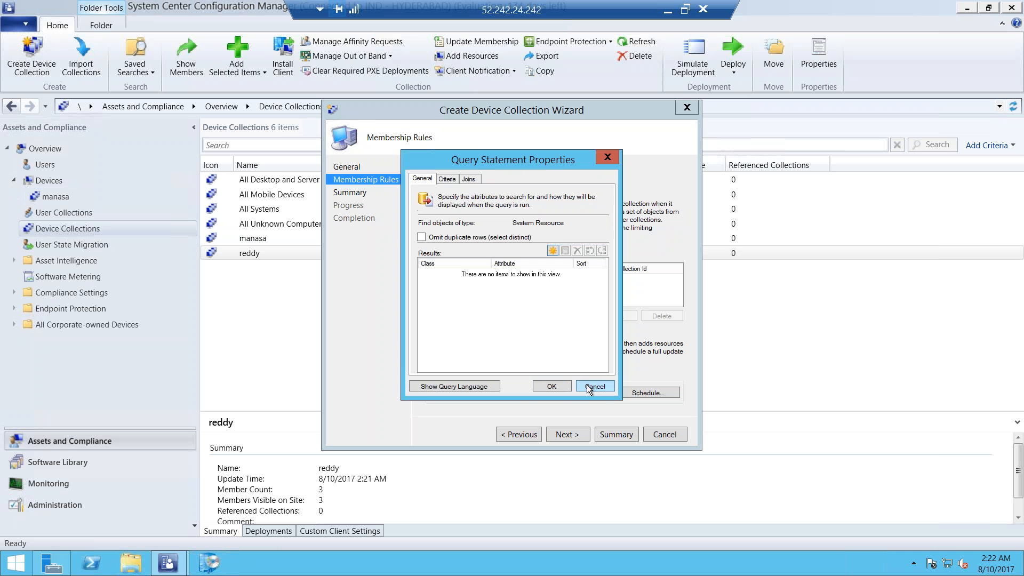
{"action": "left_click", "coordinate": [449, 181]}
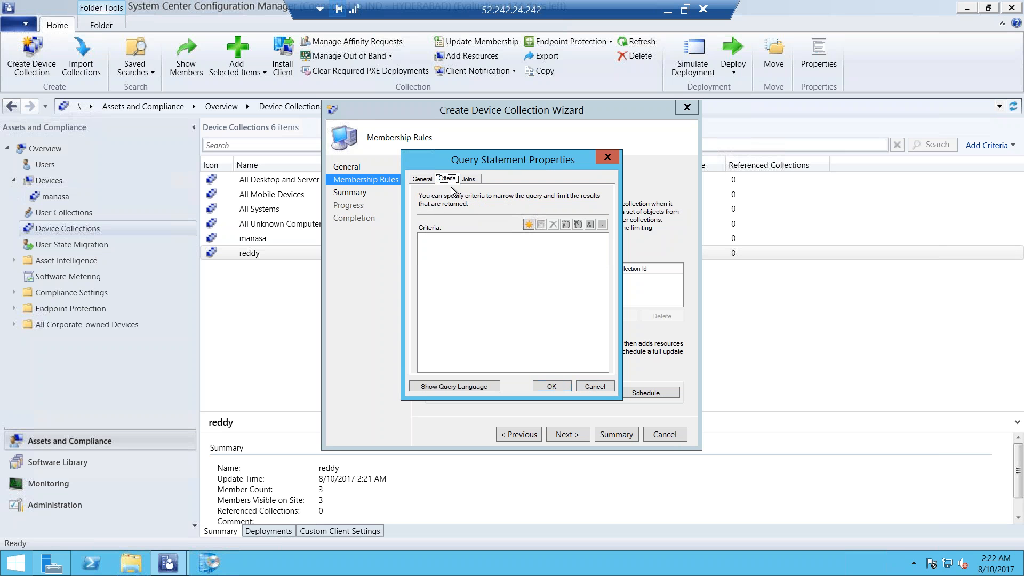
{"action": "left_click", "coordinate": [528, 224]}
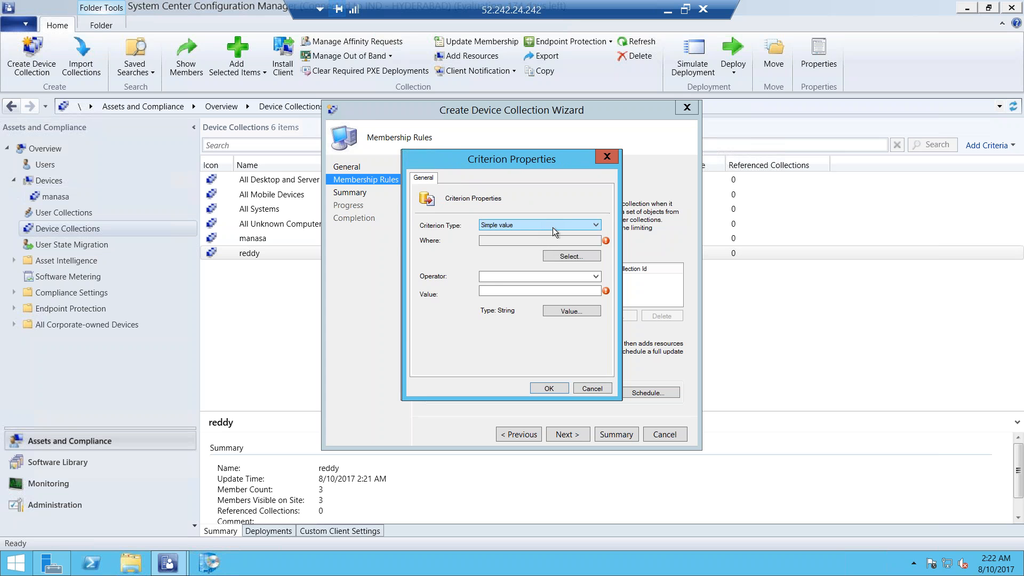
{"action": "left_click", "coordinate": [563, 258]}
{"action": "left_click", "coordinate": [586, 250]}
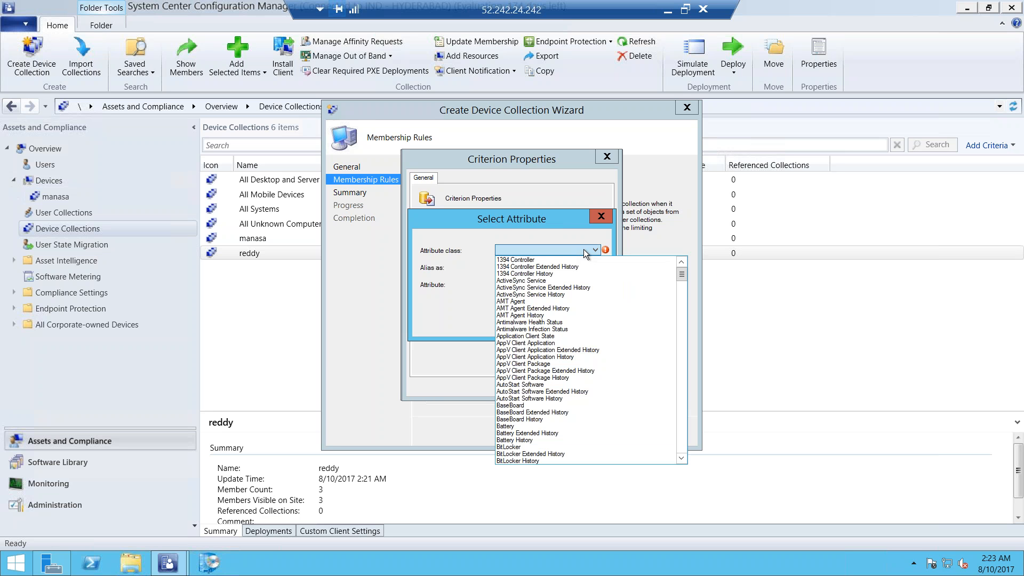
{"action": "key", "text": "s"}
{"action": "key", "text": "o"}
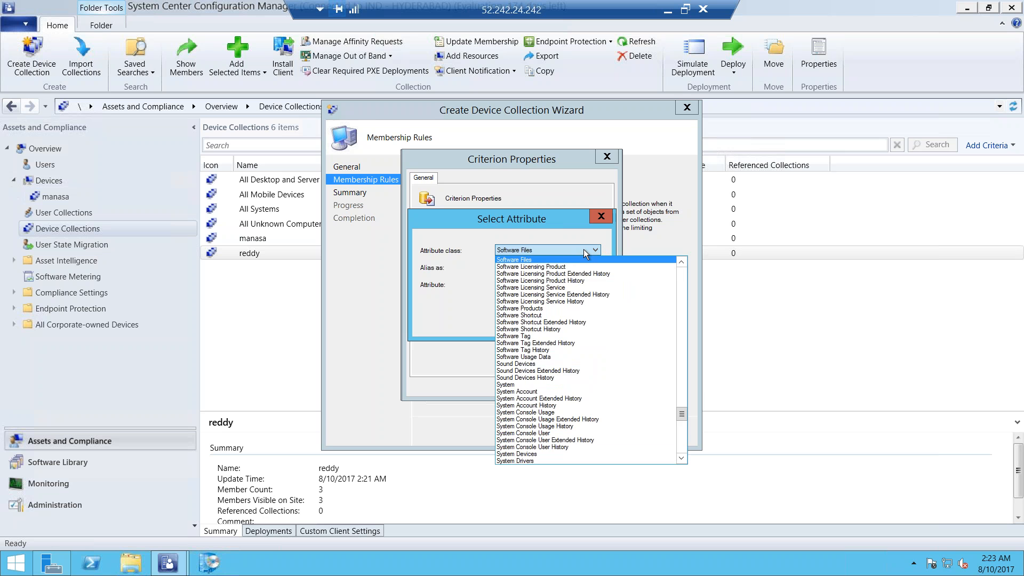
{"action": "left_click", "coordinate": [552, 259]}
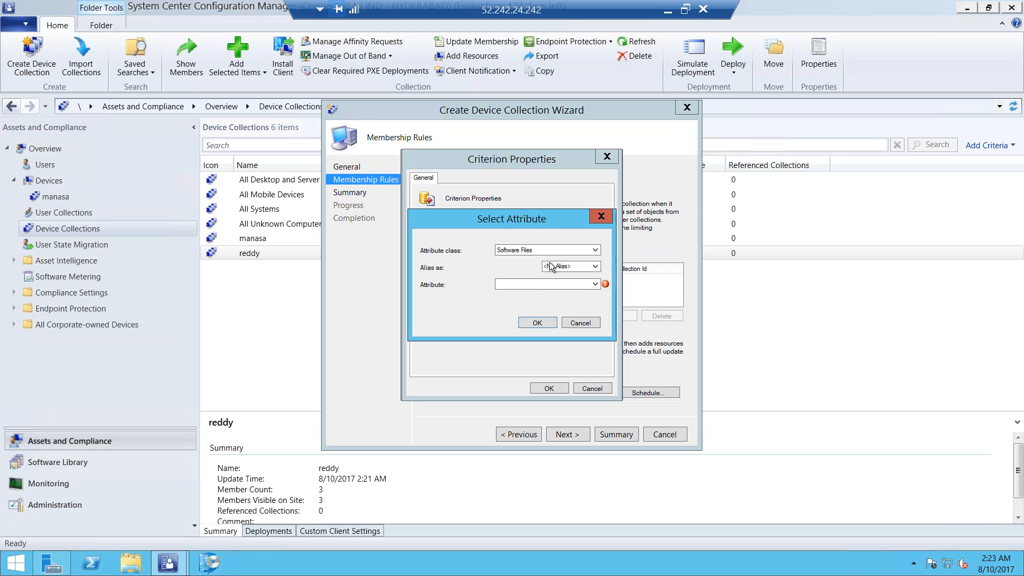
{"action": "left_click", "coordinate": [532, 283]}
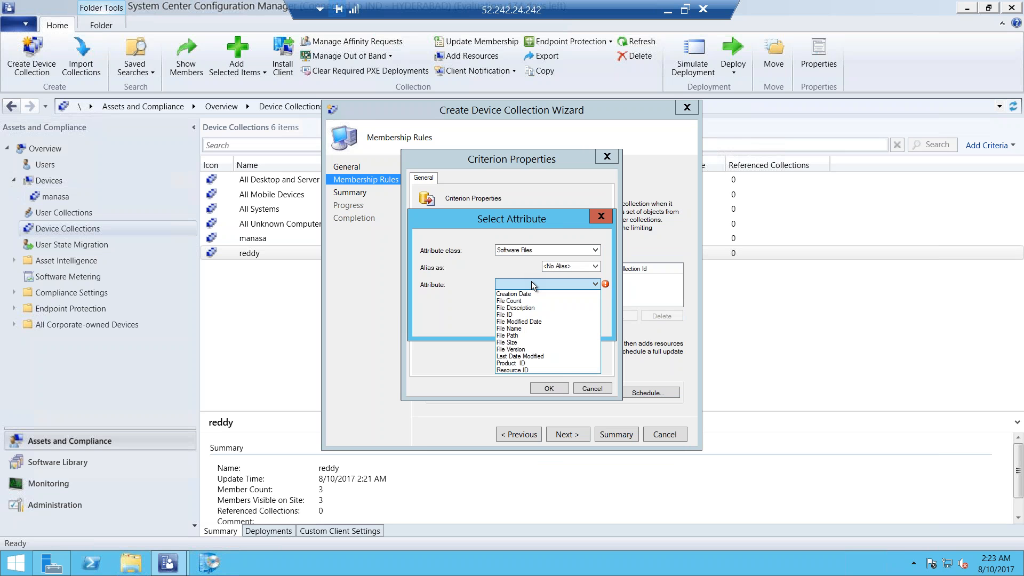
{"action": "key", "text": "f"}
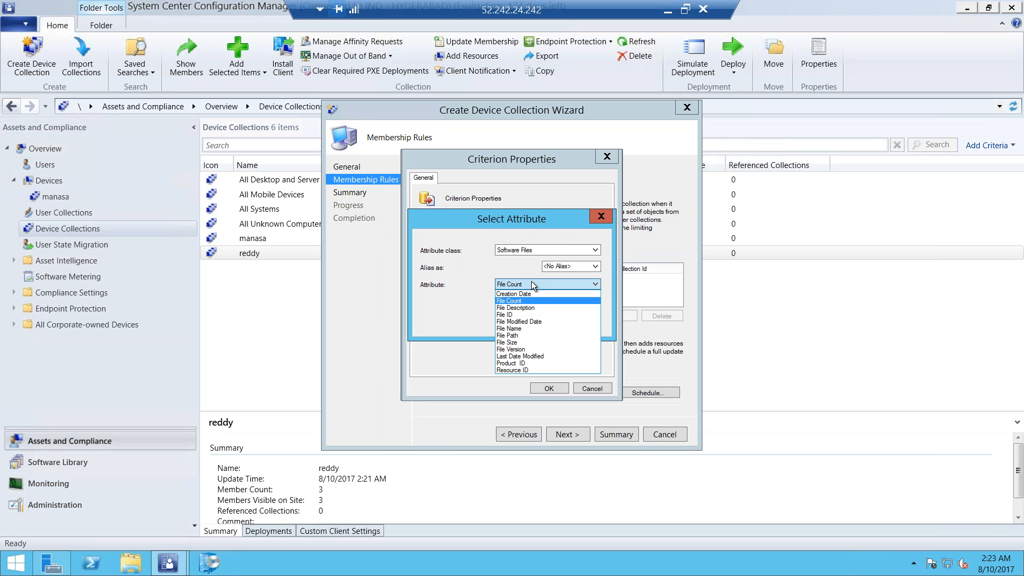
{"action": "left_click", "coordinate": [518, 328]}
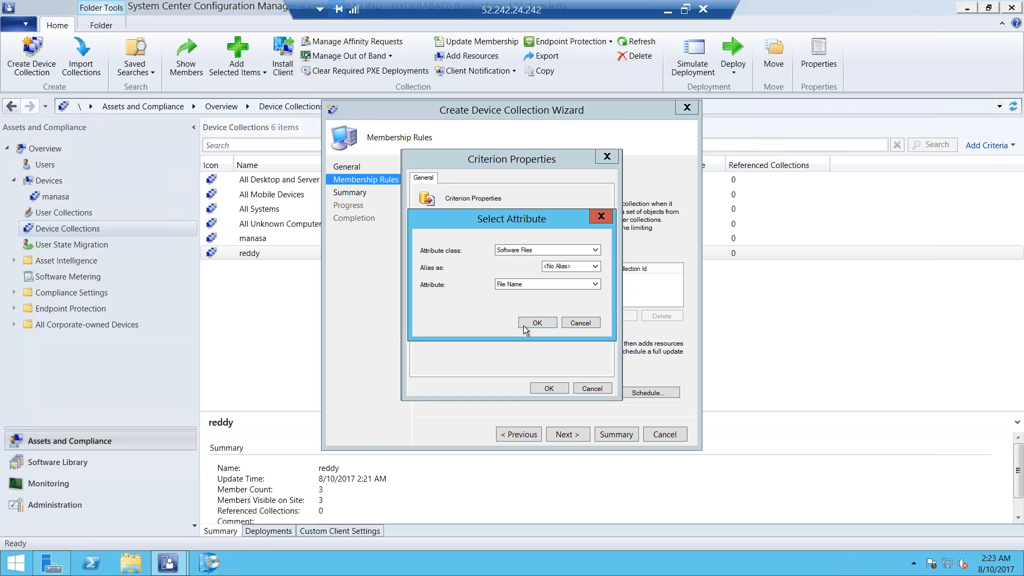
{"action": "left_click", "coordinate": [525, 325]}
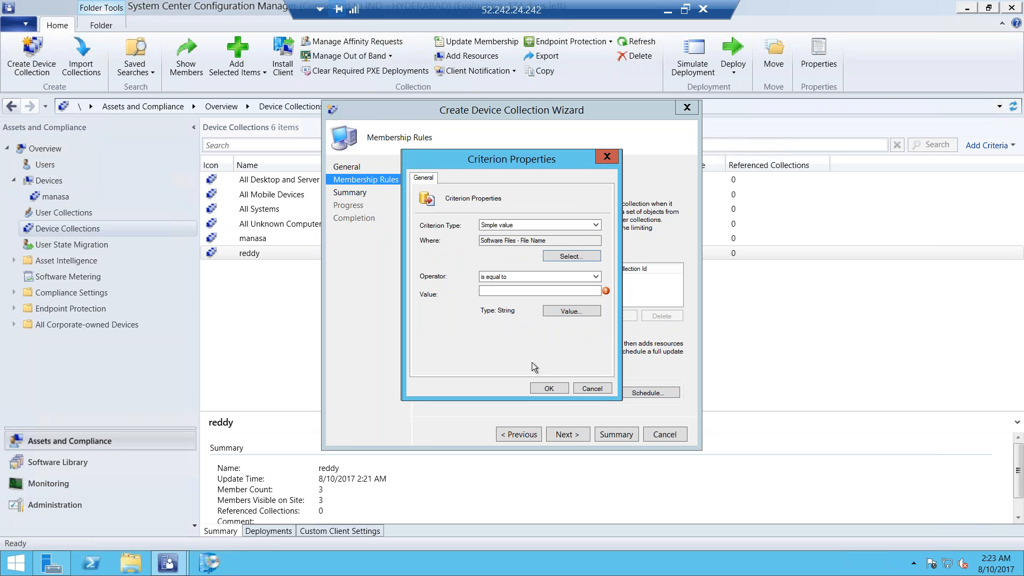
{"action": "left_click", "coordinate": [555, 312]}
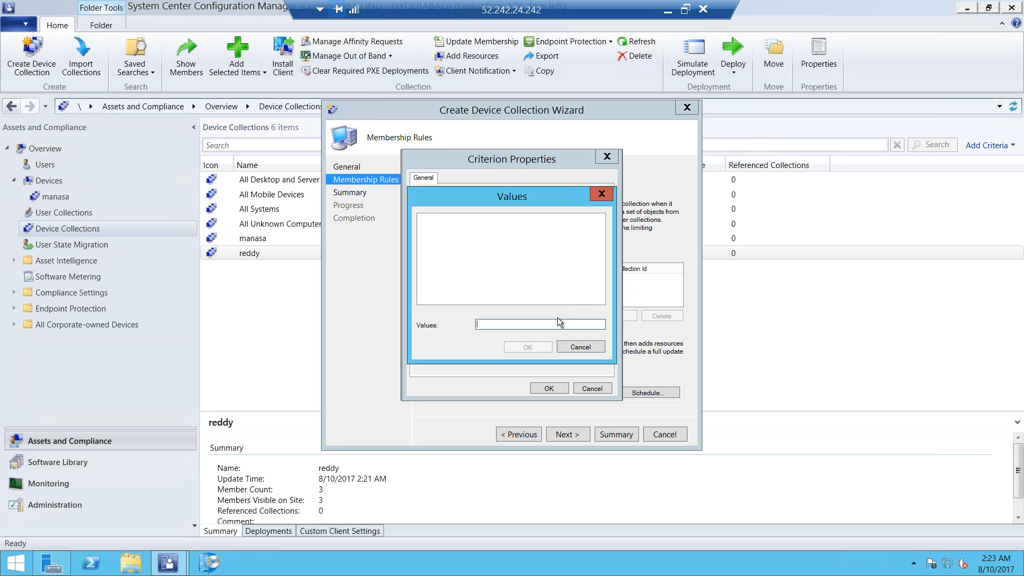
{"action": "left_click", "coordinate": [577, 345]}
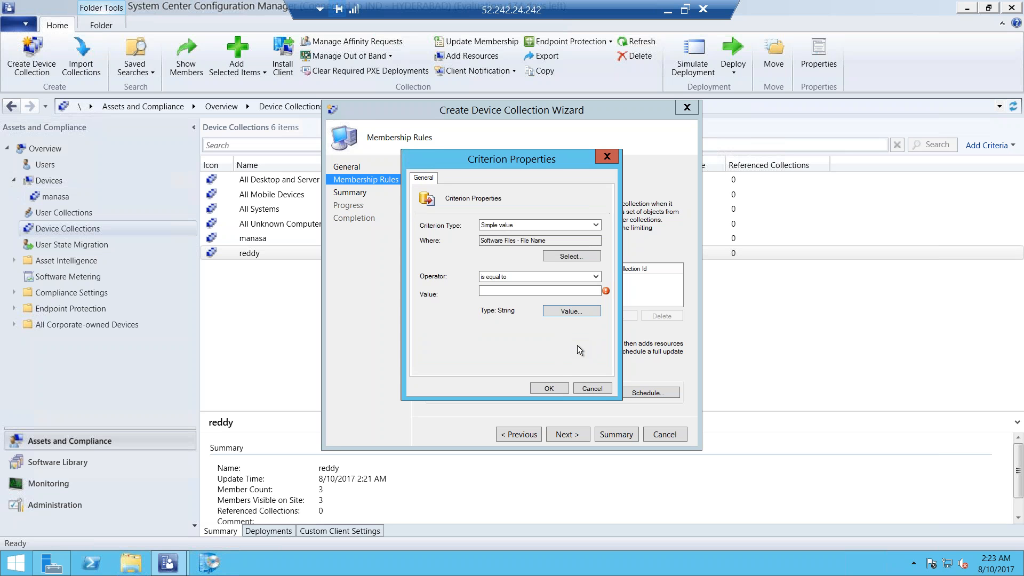
{"action": "left_click", "coordinate": [592, 389]}
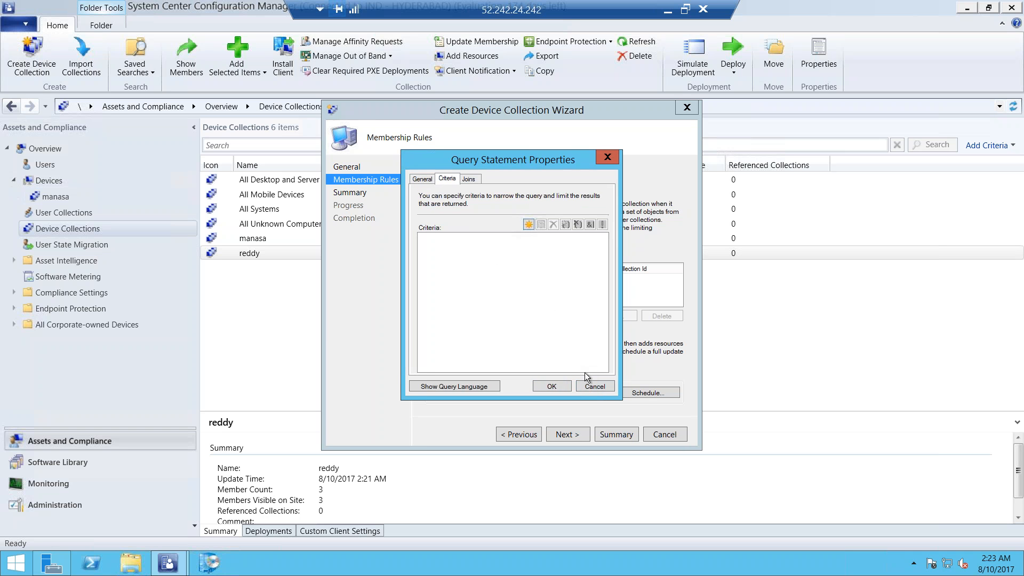
{"action": "left_click", "coordinate": [591, 386]}
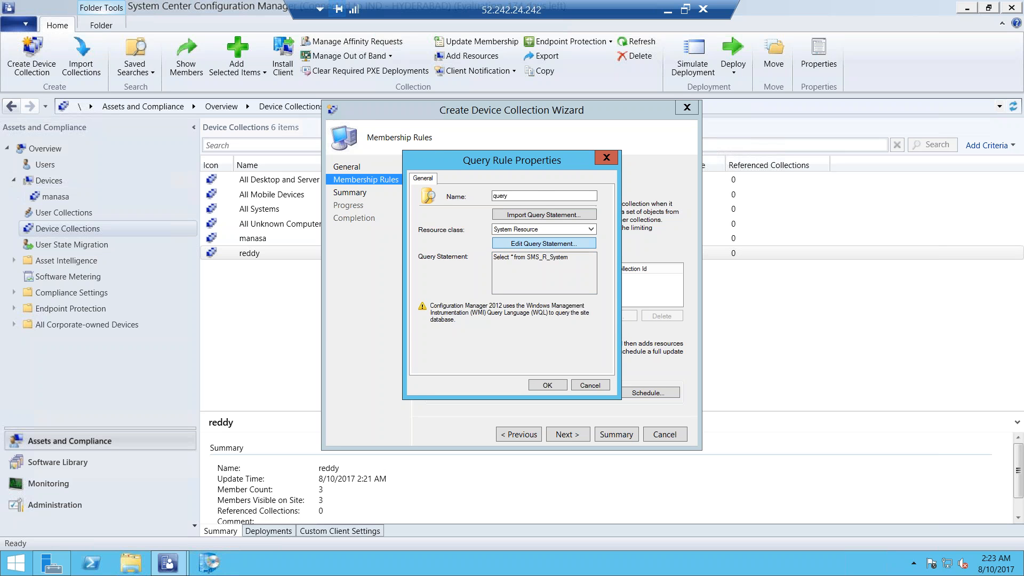
Edit the rule's query statement and start a simple value criterion on the Capacity(MB) attribute of the Physical Memory class
{"action": "left_click", "coordinate": [544, 243]}
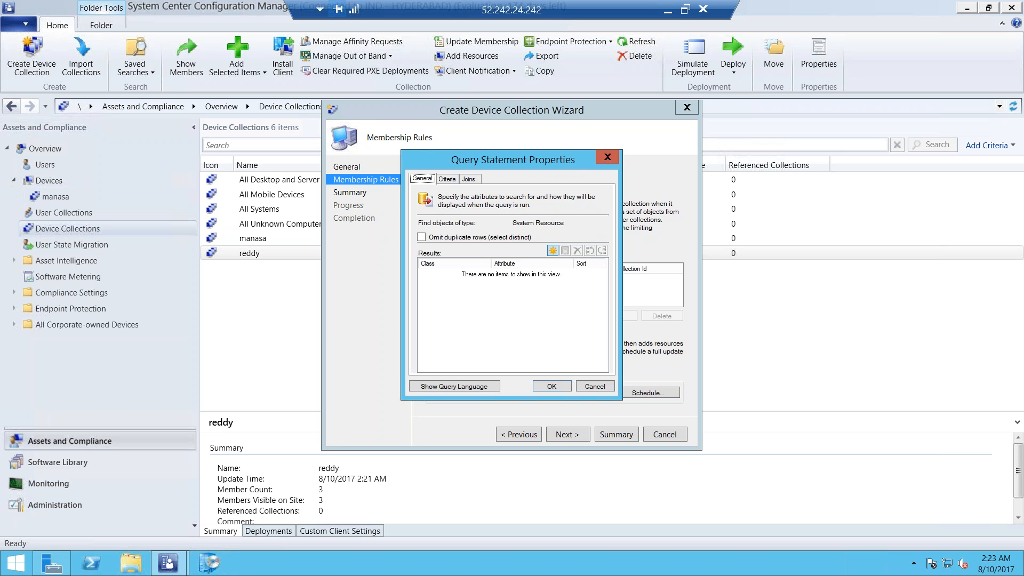
{"action": "left_click", "coordinate": [448, 179]}
{"action": "left_click", "coordinate": [528, 224]}
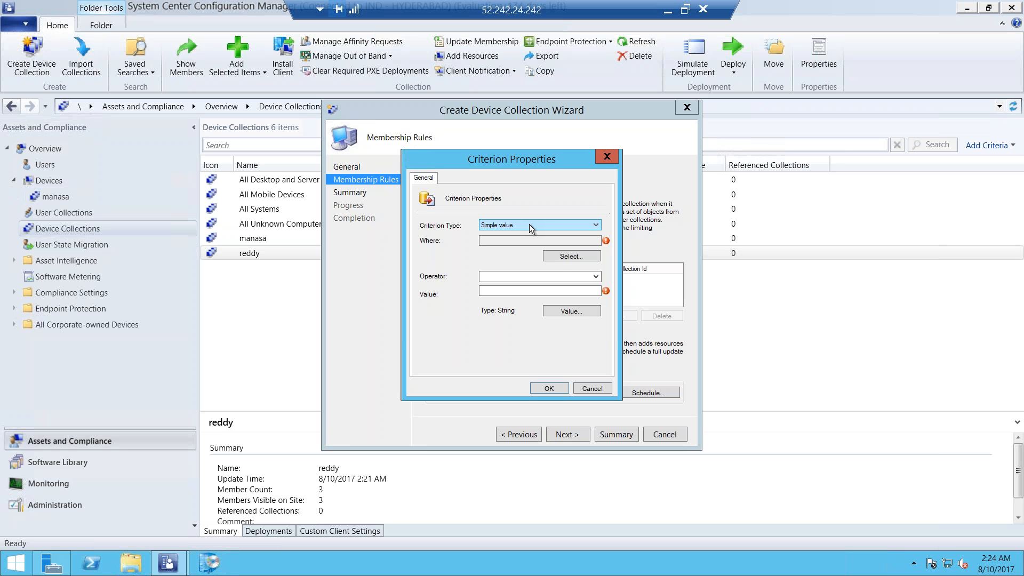
{"action": "left_click", "coordinate": [558, 255]}
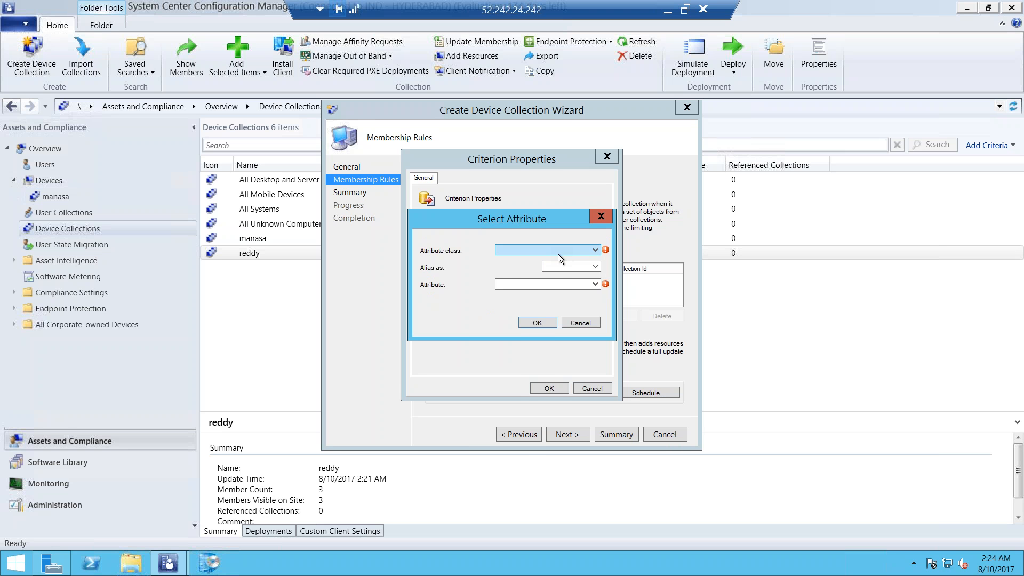
{"action": "left_click", "coordinate": [558, 254]}
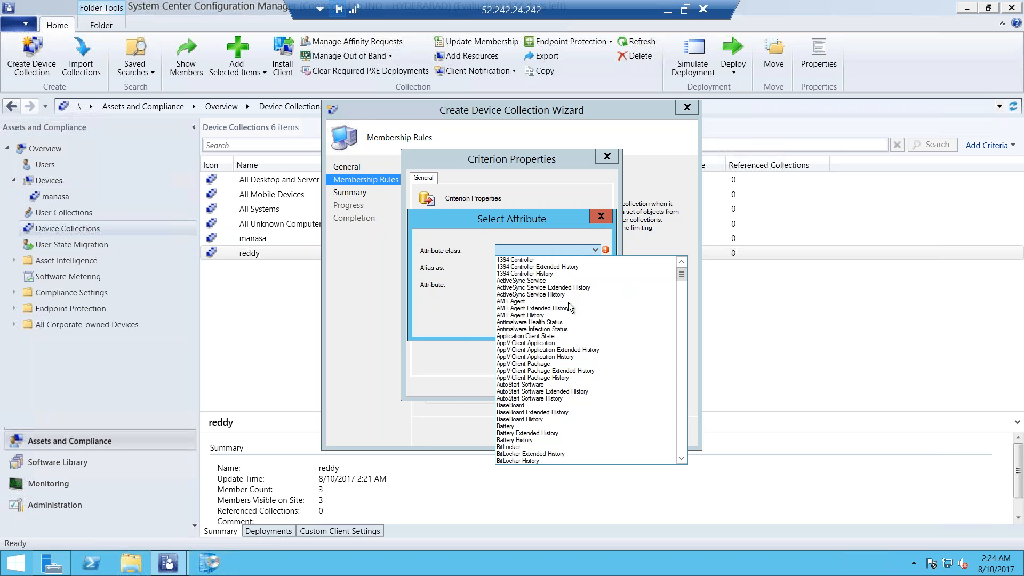
{"action": "key", "text": "p"}
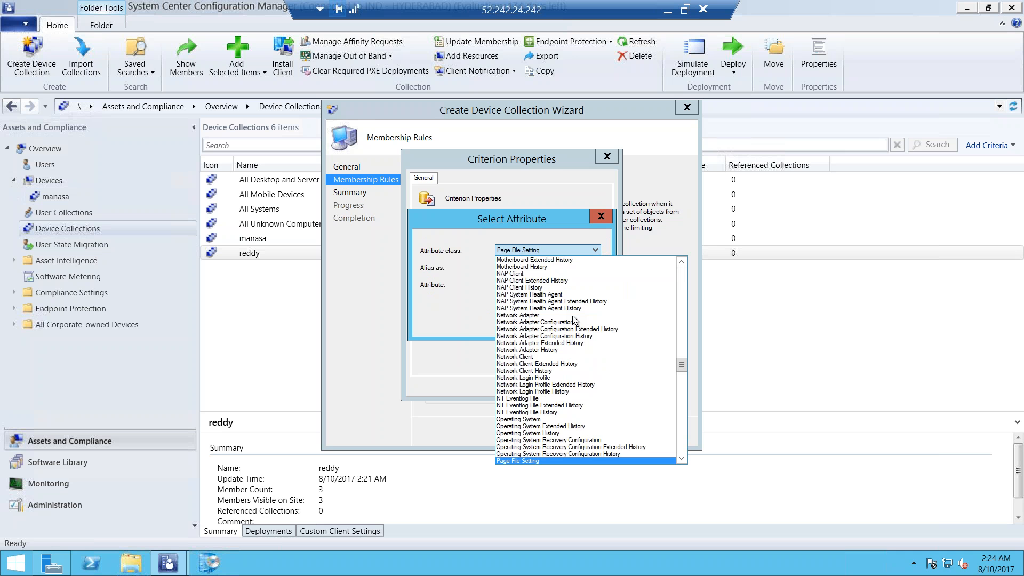
{"action": "key", "text": "Down"}
{"action": "key", "text": "h"}
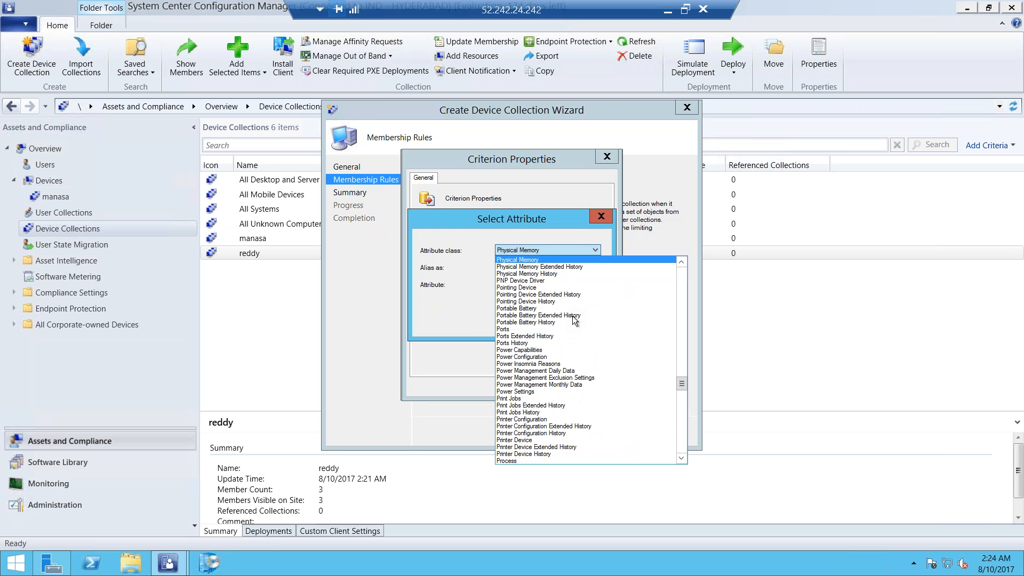
{"action": "left_click", "coordinate": [533, 260]}
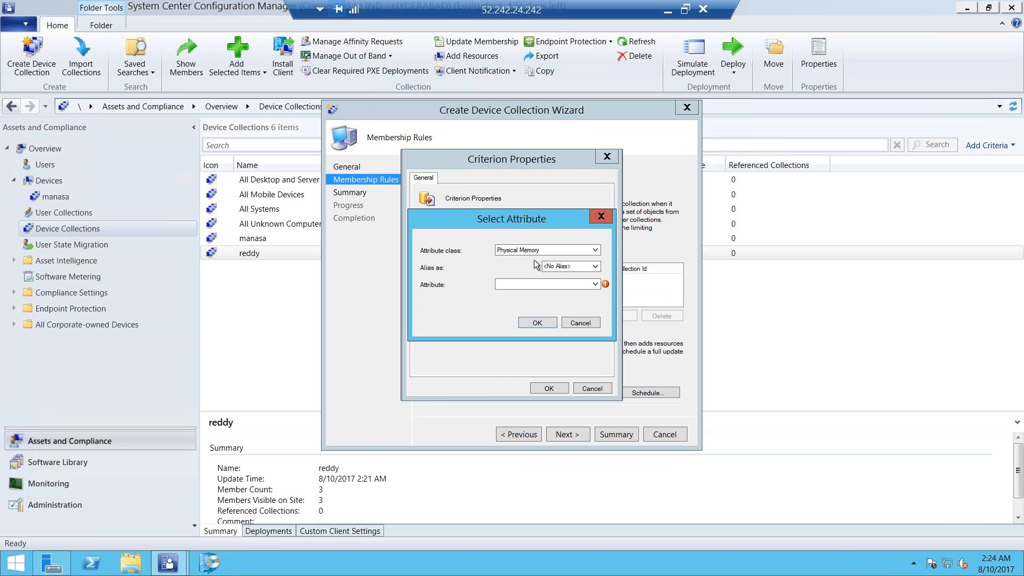
{"action": "left_click", "coordinate": [527, 283]}
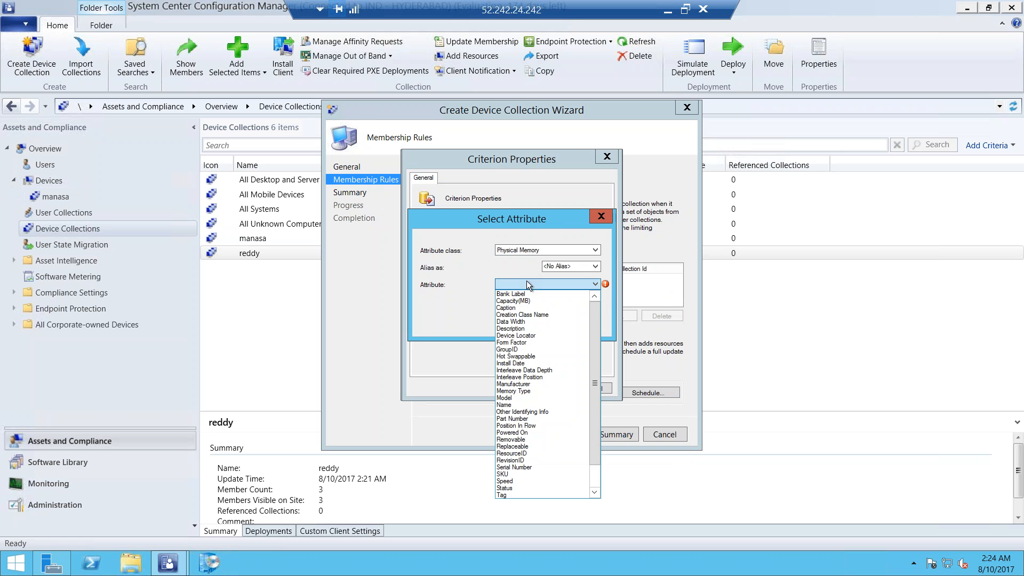
{"action": "left_click", "coordinate": [516, 300]}
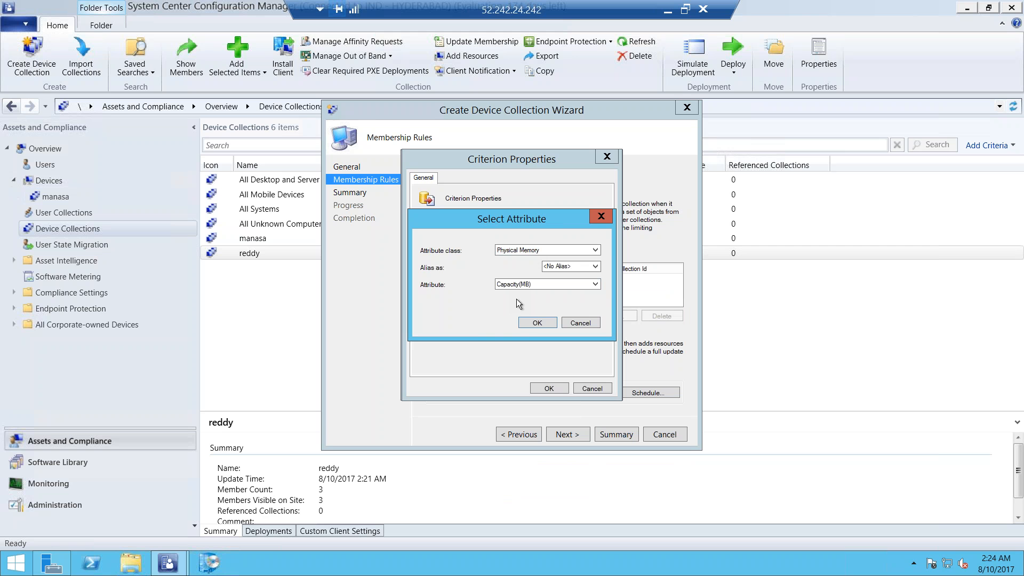
{"action": "left_click", "coordinate": [537, 324]}
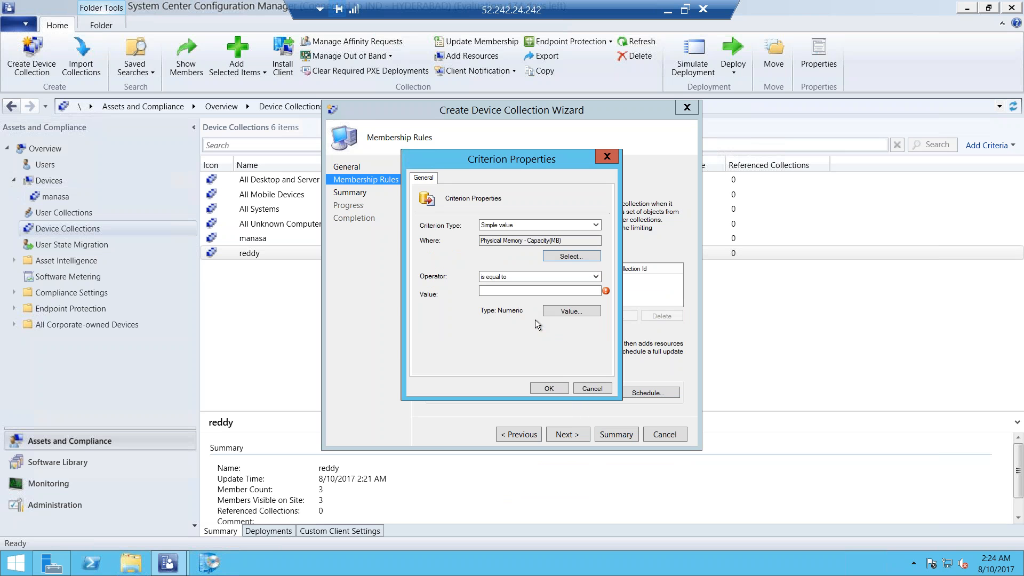
Make the memory criterion match values greater than or equal to 3072, and accept the criterion and query statement
{"action": "left_click", "coordinate": [571, 310]}
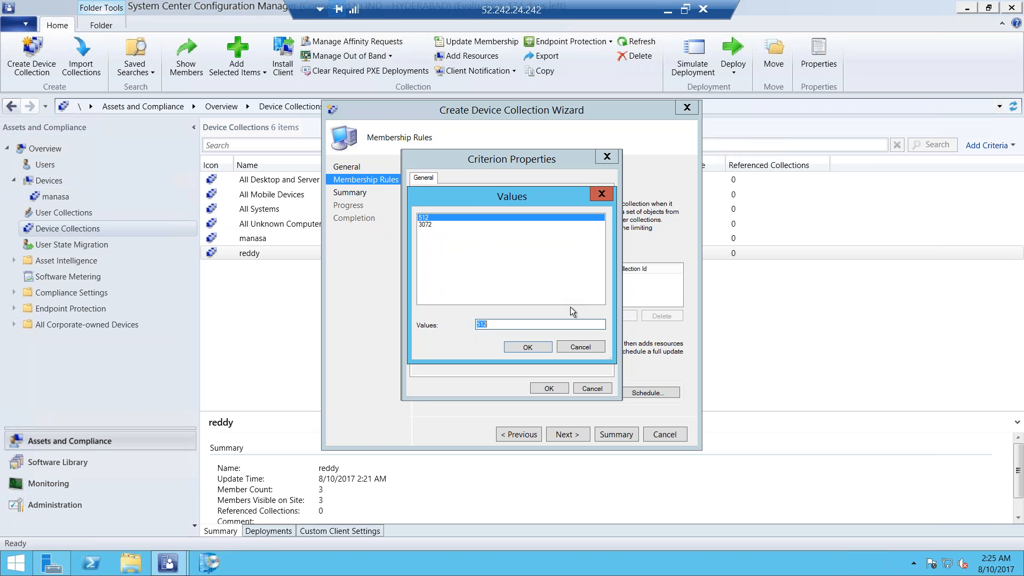
{"action": "left_click", "coordinate": [434, 224]}
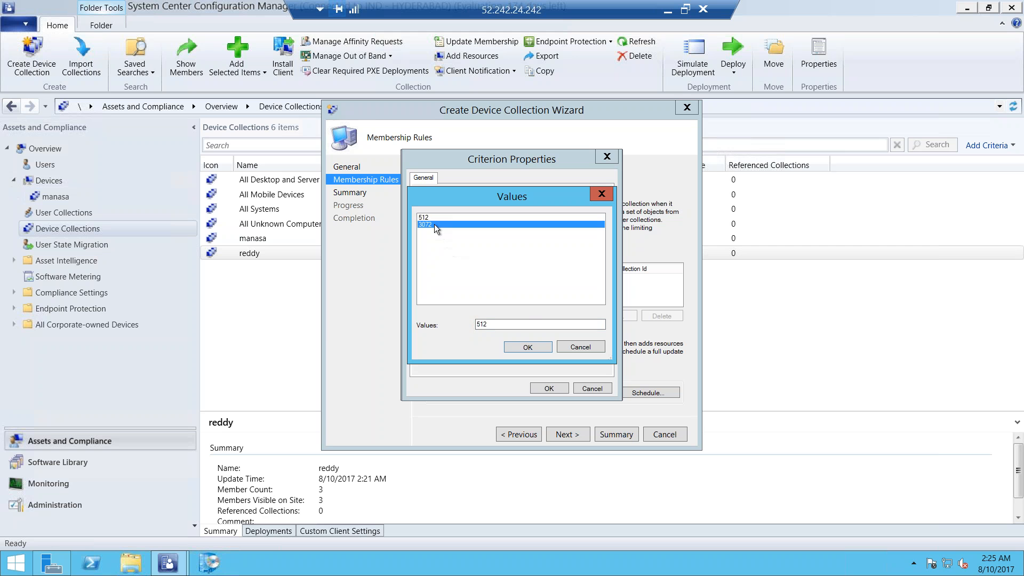
{"action": "left_click", "coordinate": [520, 347]}
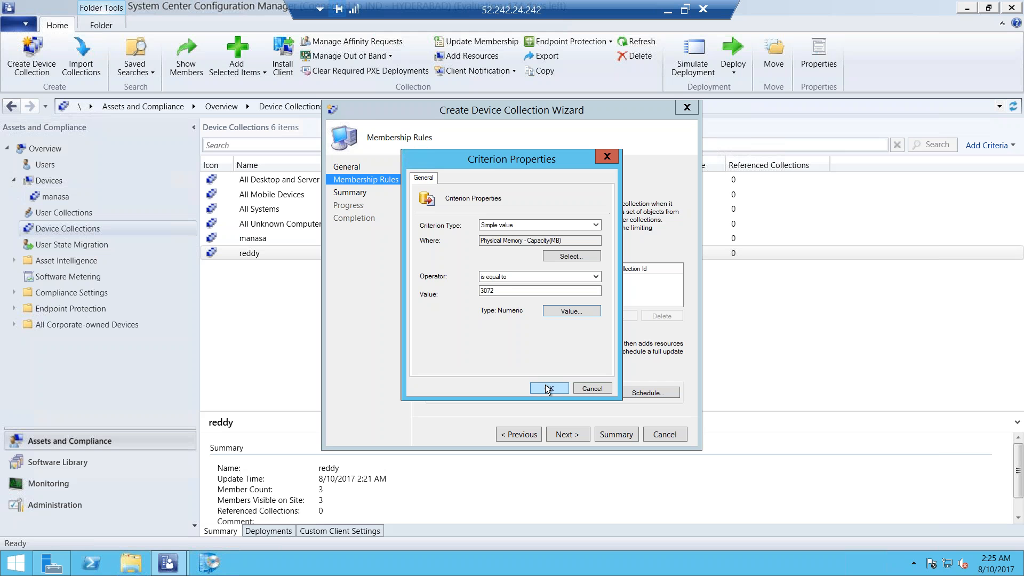
{"action": "left_click", "coordinate": [543, 279]}
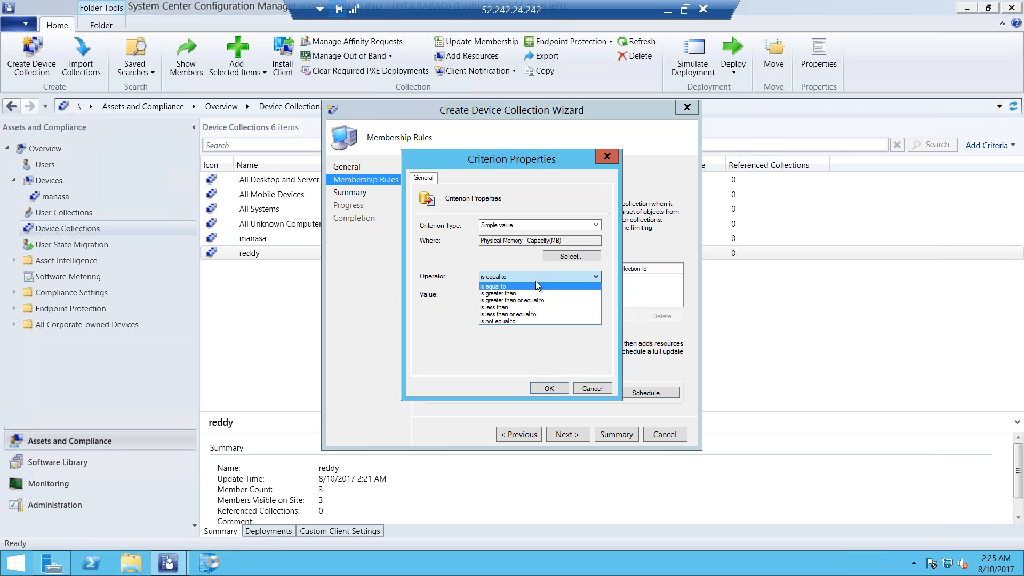
{"action": "left_click", "coordinate": [510, 300]}
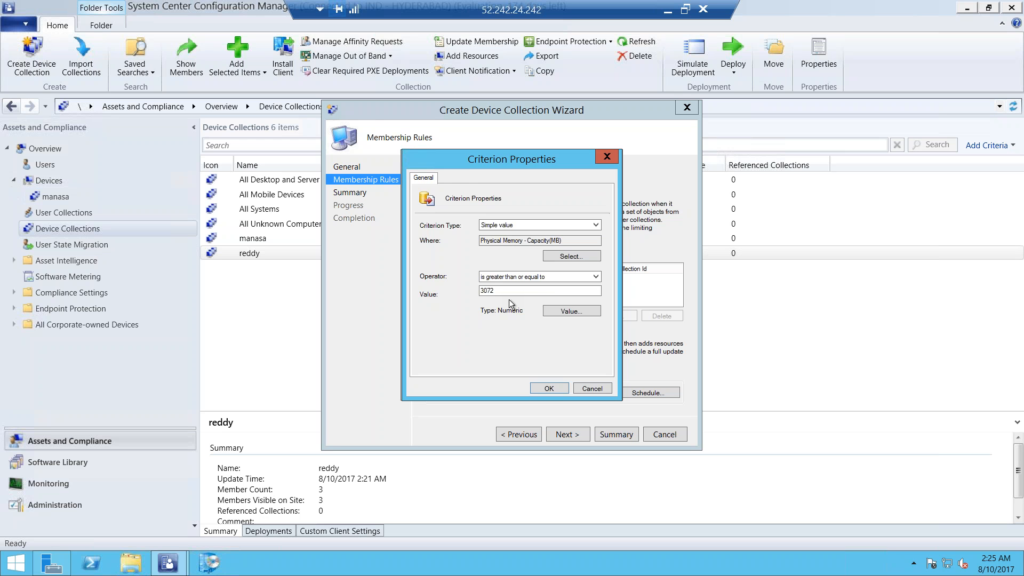
{"action": "left_click", "coordinate": [543, 388]}
{"action": "left_click", "coordinate": [550, 386]}
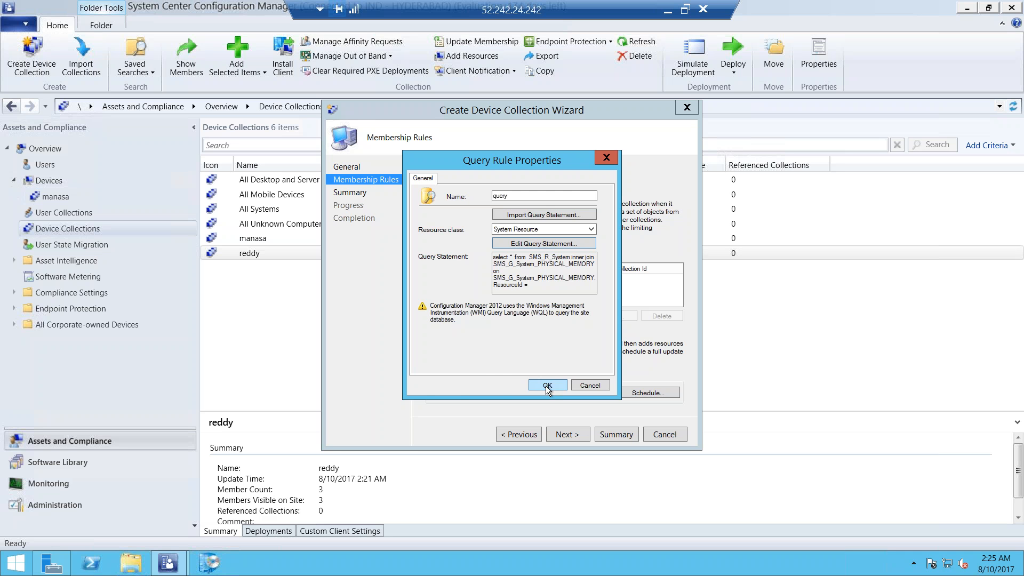
Accept the query rule, membership rules and summary to create the third device collection
{"action": "left_click", "coordinate": [547, 386]}
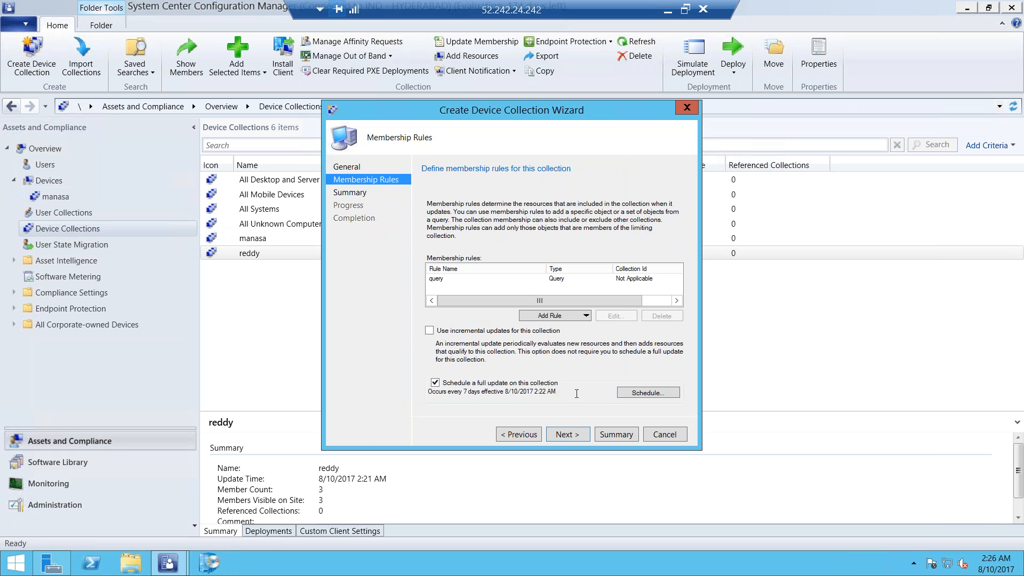
{"action": "left_click", "coordinate": [565, 434]}
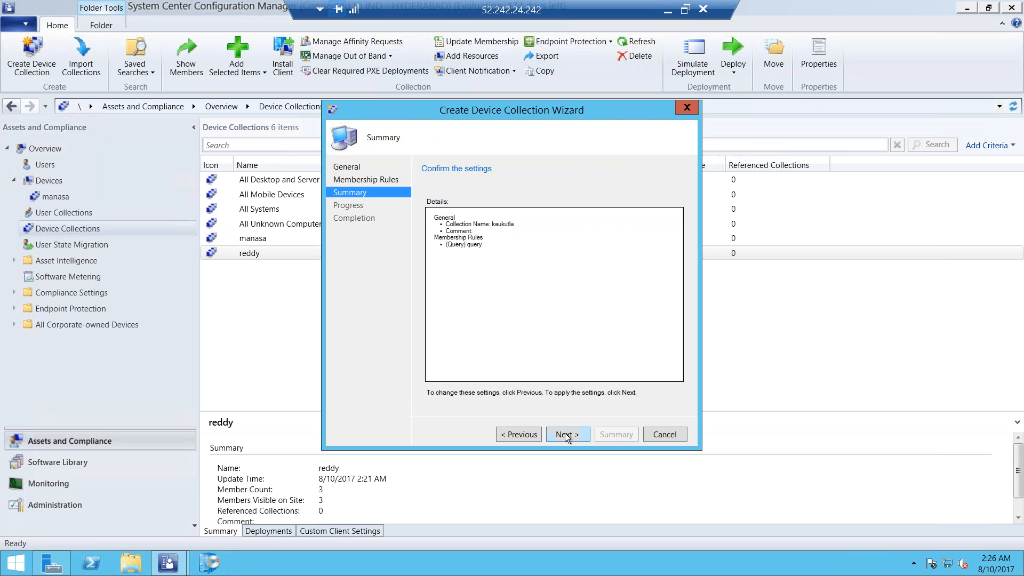
{"action": "left_click", "coordinate": [565, 434]}
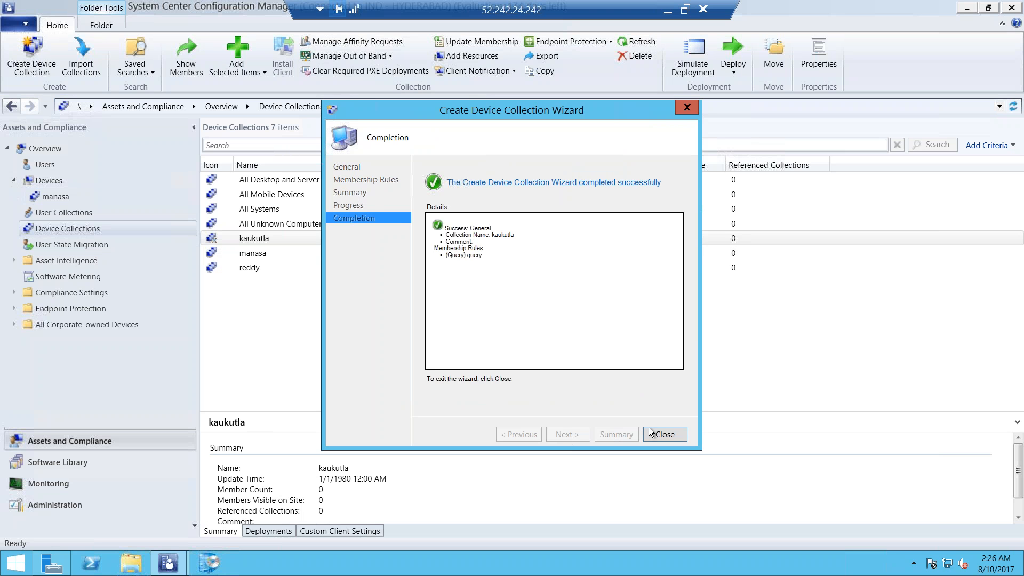
Close the finished wizard, refresh the third custom device collection and show its members
{"action": "left_click", "coordinate": [660, 434]}
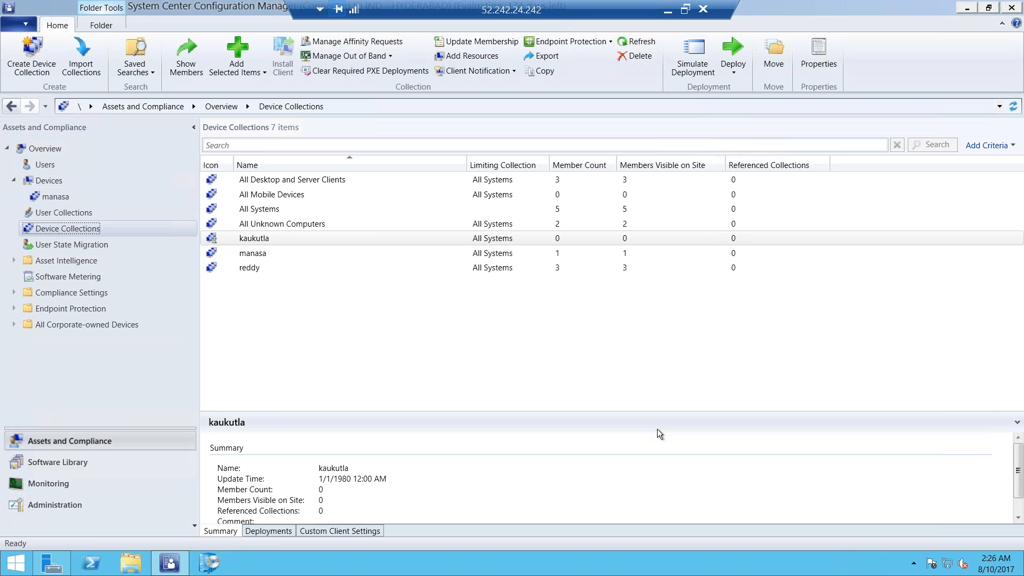
{"action": "left_click", "coordinate": [319, 242]}
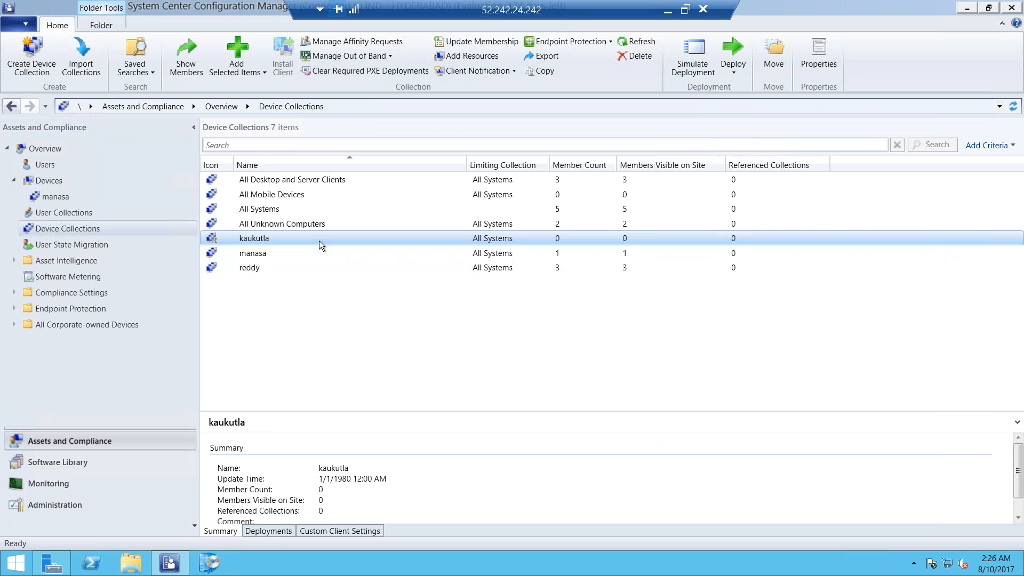
{"action": "left_click", "coordinate": [625, 43]}
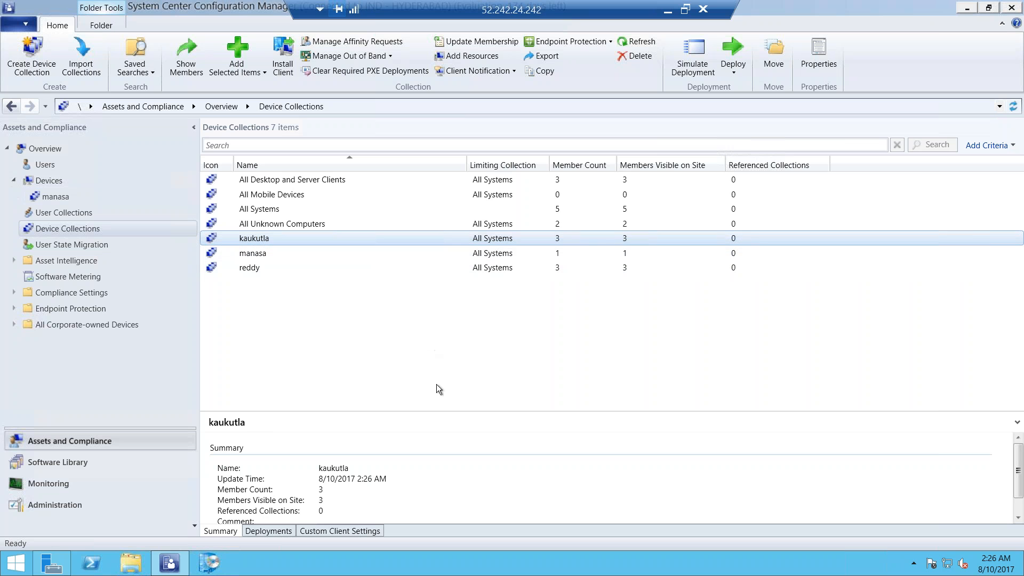
{"action": "double_click", "coordinate": [398, 241]}
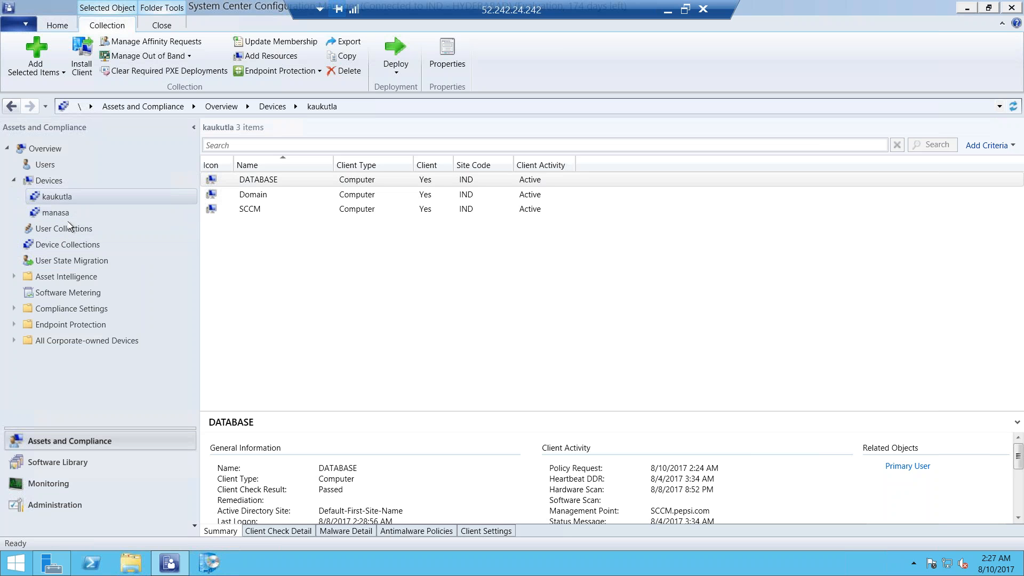
Start a new device collection named "abc" with All Systems as its limiting collection, and continue to its membership rules
{"action": "right_click", "coordinate": [60, 245]}
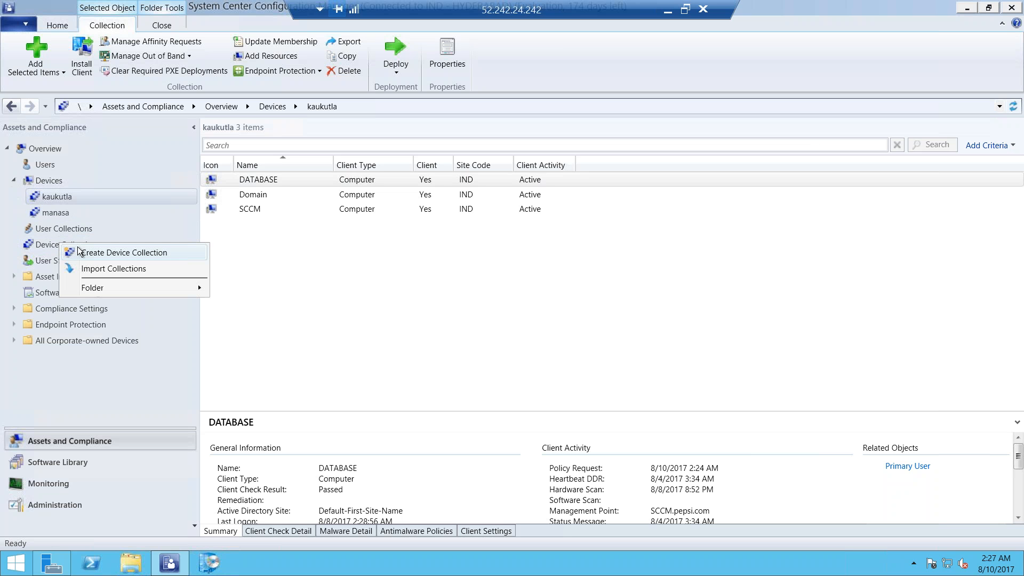
{"action": "left_click", "coordinate": [91, 250]}
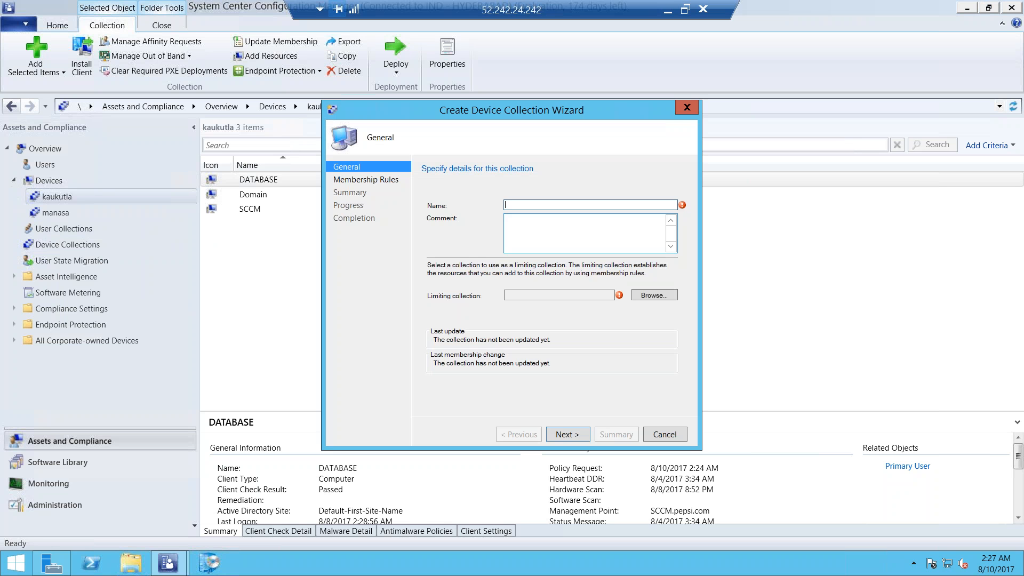
{"action": "type", "text": "abc"}
{"action": "left_click", "coordinate": [655, 295]}
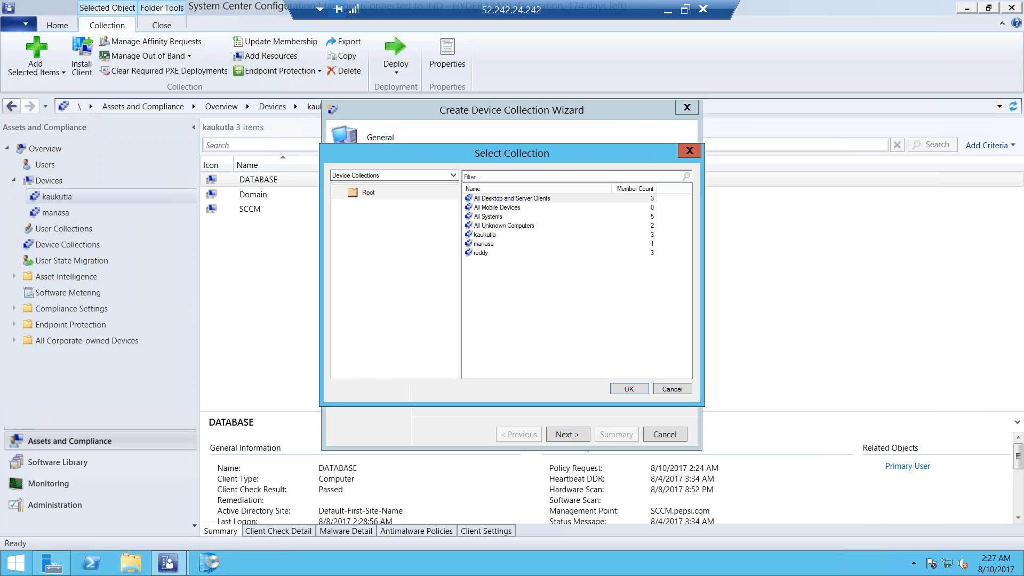
{"action": "left_click", "coordinate": [496, 217]}
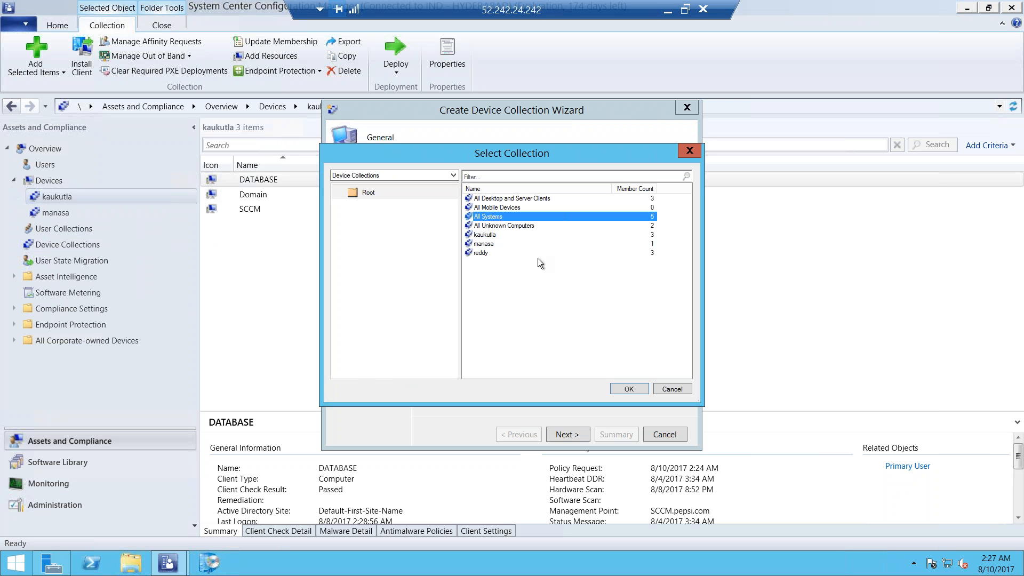
{"action": "left_click", "coordinate": [620, 388]}
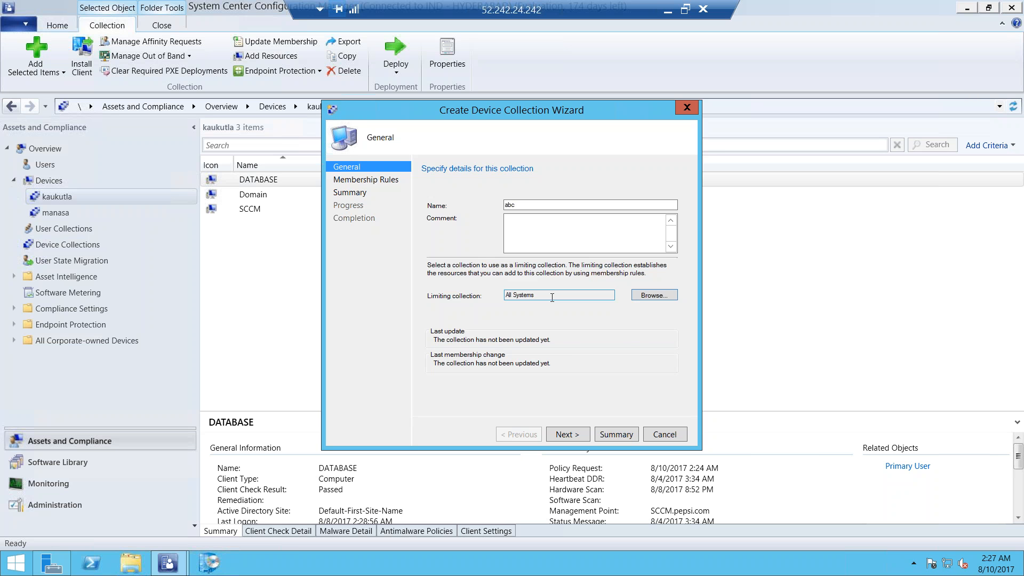
{"action": "left_click", "coordinate": [571, 434]}
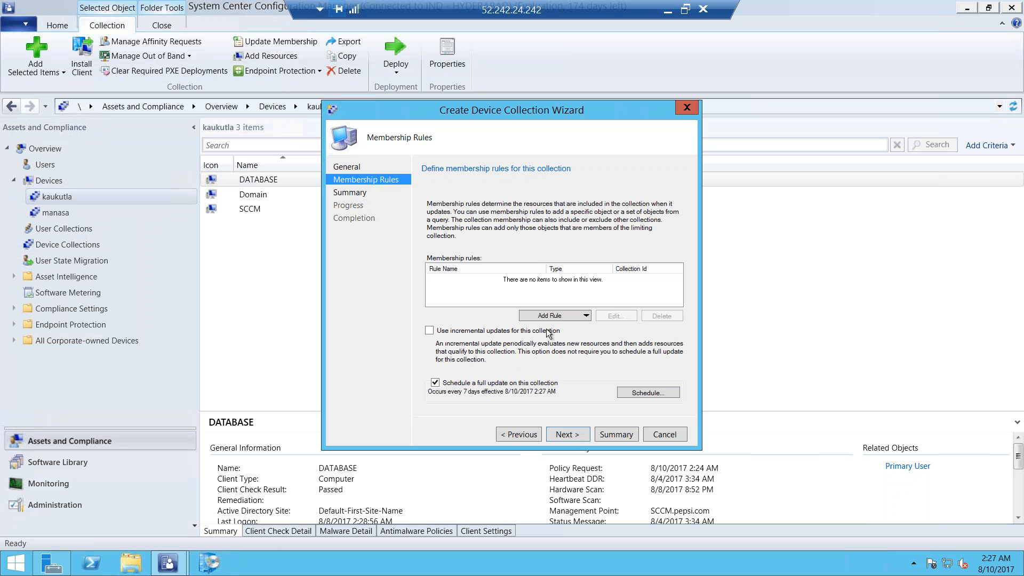
Try to add an Include Collections rule for the custom collection that has one member
{"action": "left_click", "coordinate": [562, 316]}
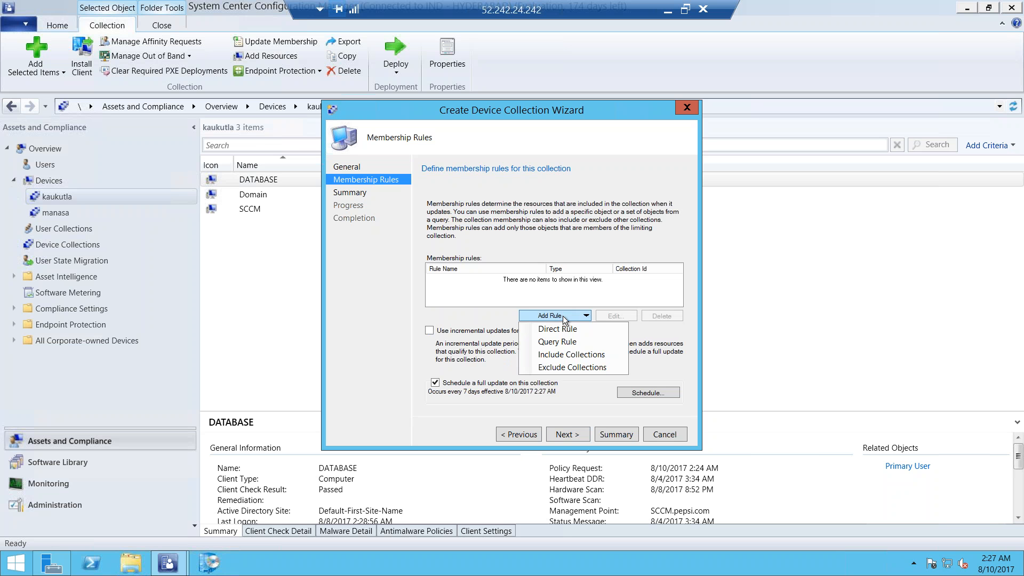
{"action": "left_click", "coordinate": [561, 355]}
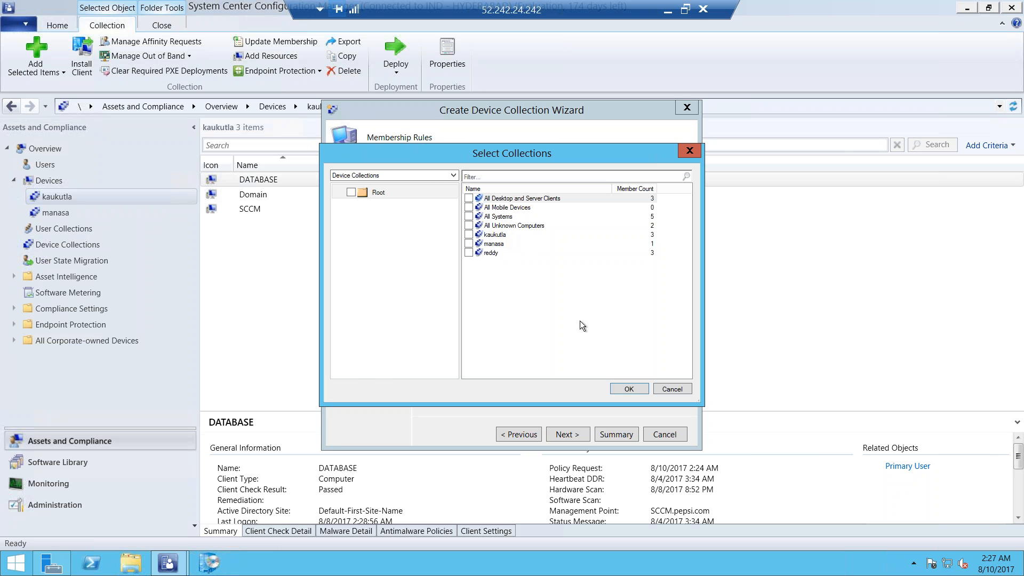
{"action": "left_click", "coordinate": [497, 246]}
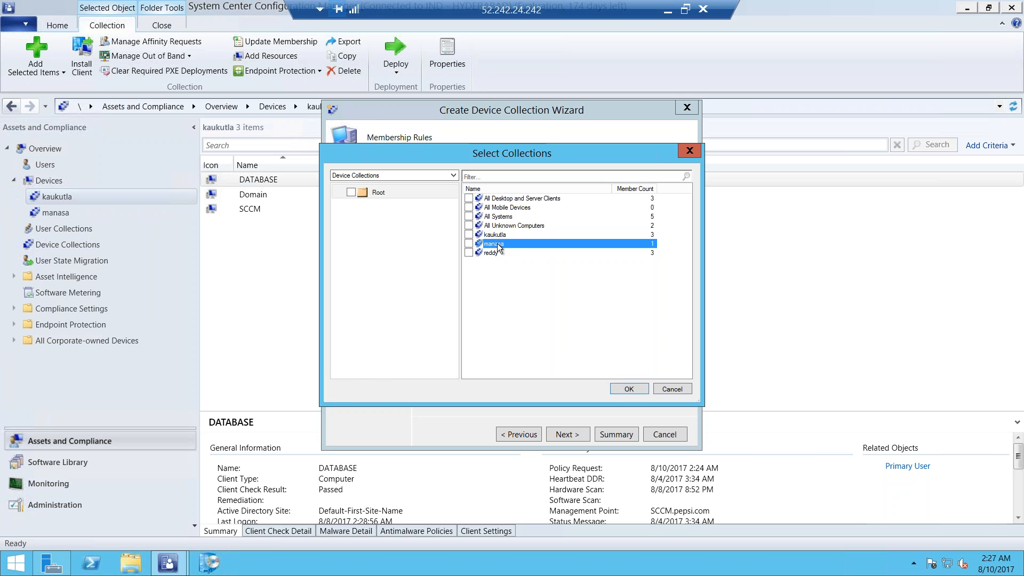
{"action": "left_click", "coordinate": [630, 389]}
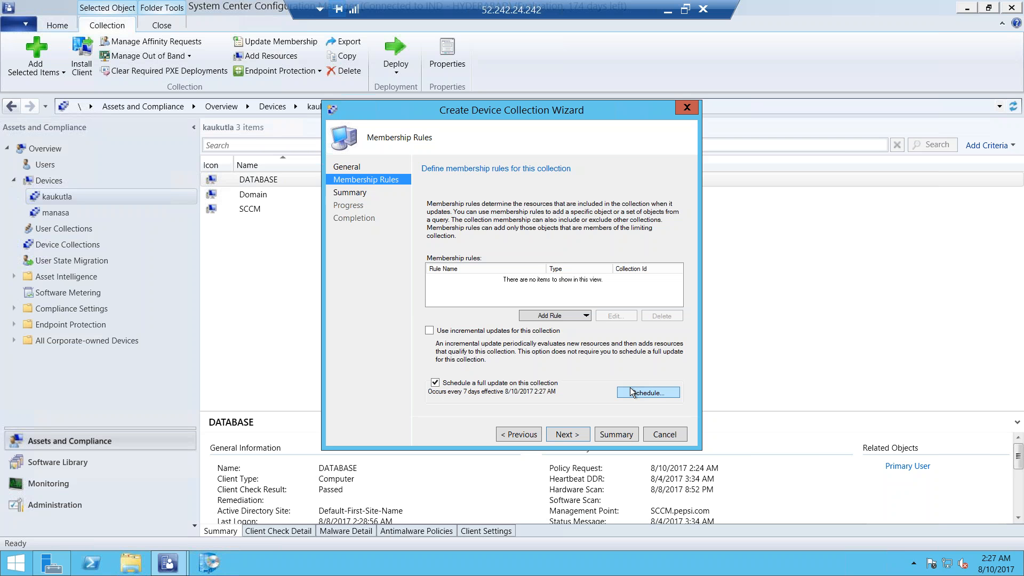
Add an Include Collections membership rule to "abc" that includes the one-member custom collection
{"action": "left_click", "coordinate": [556, 317]}
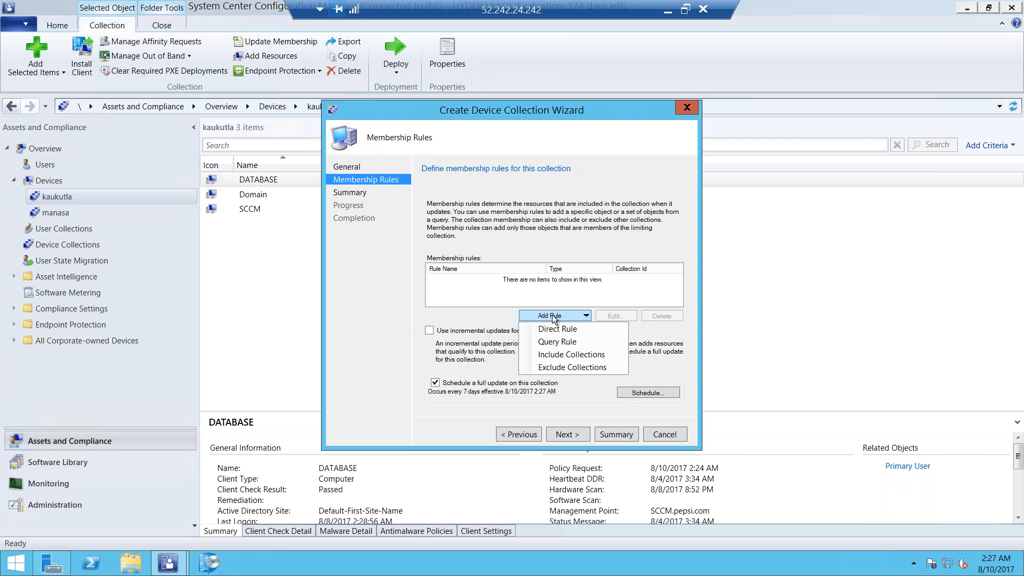
{"action": "left_click", "coordinate": [557, 355]}
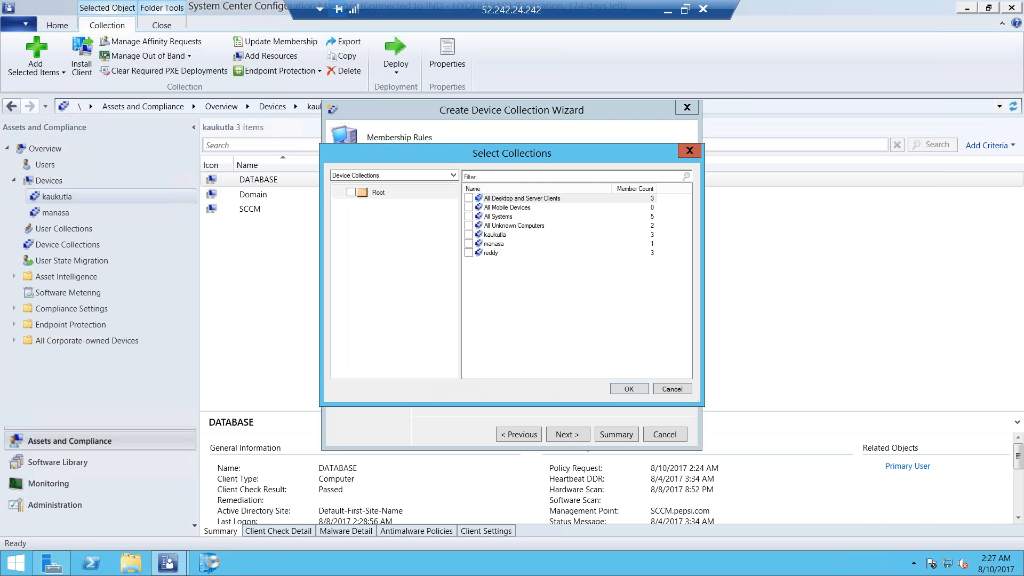
{"action": "left_click", "coordinate": [468, 243]}
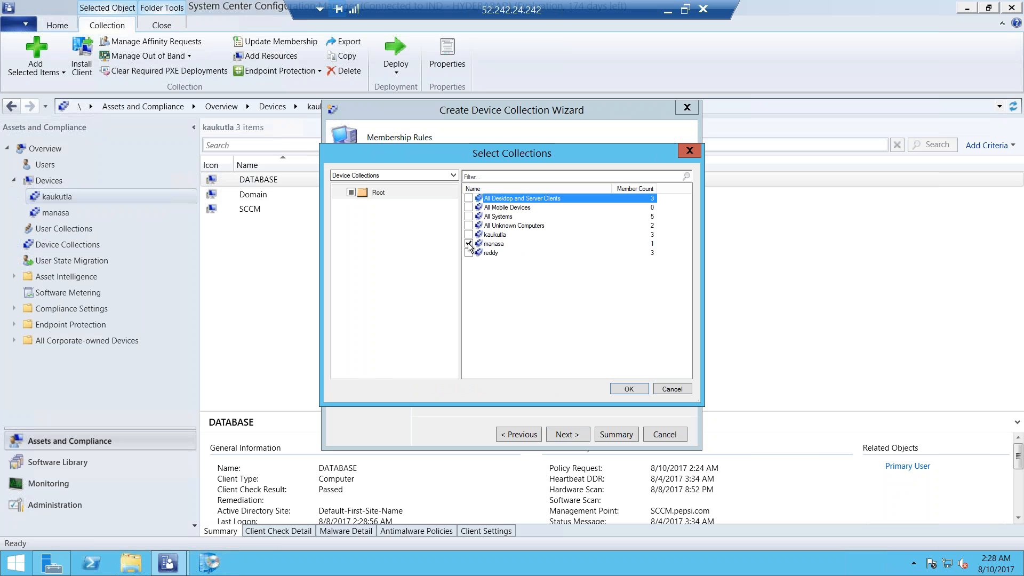
{"action": "left_click", "coordinate": [629, 389]}
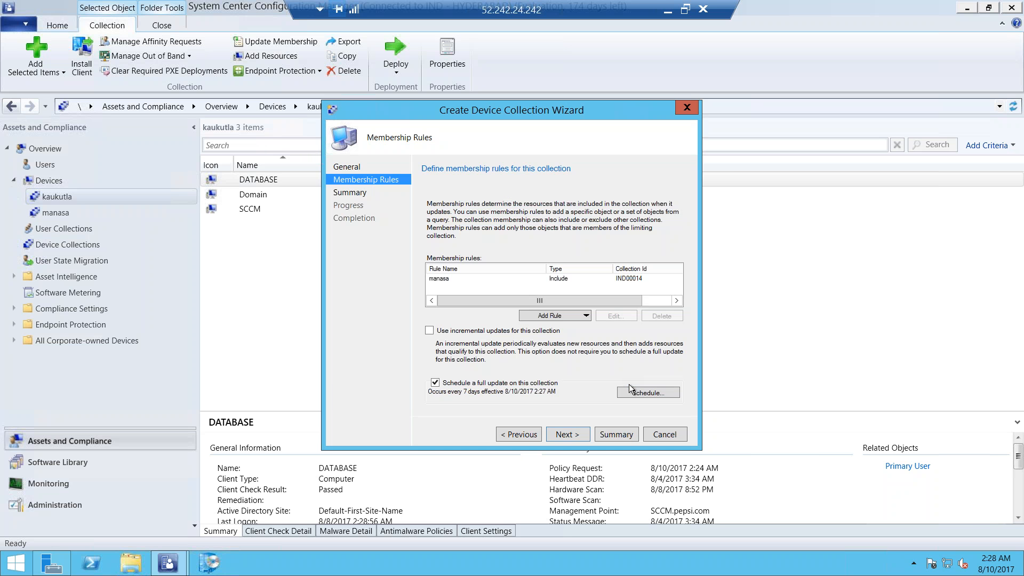
Accept the membership rules and summary to create the "abc" collection, and close the wizard
{"action": "left_click", "coordinate": [572, 436]}
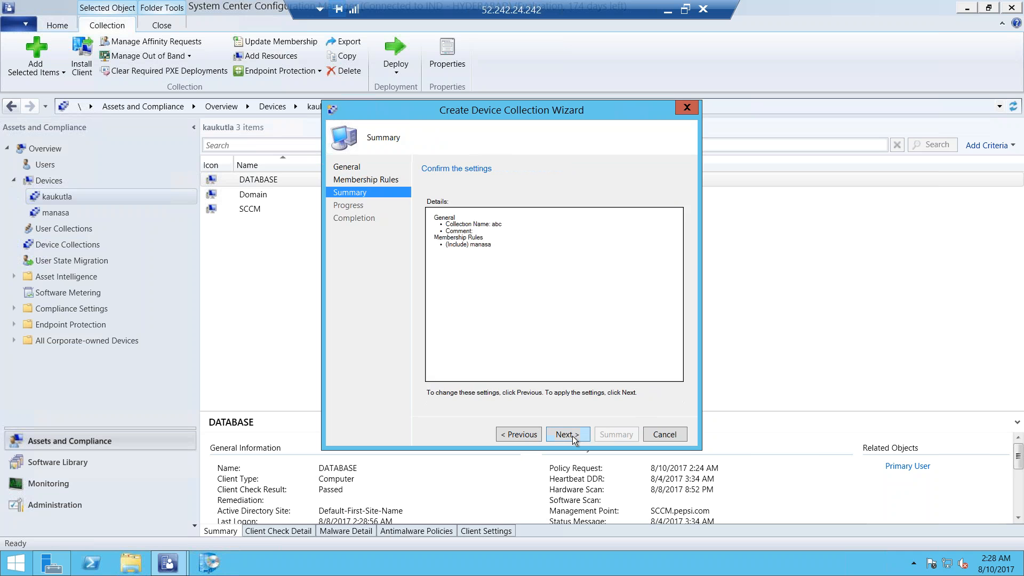
{"action": "left_click", "coordinate": [571, 436]}
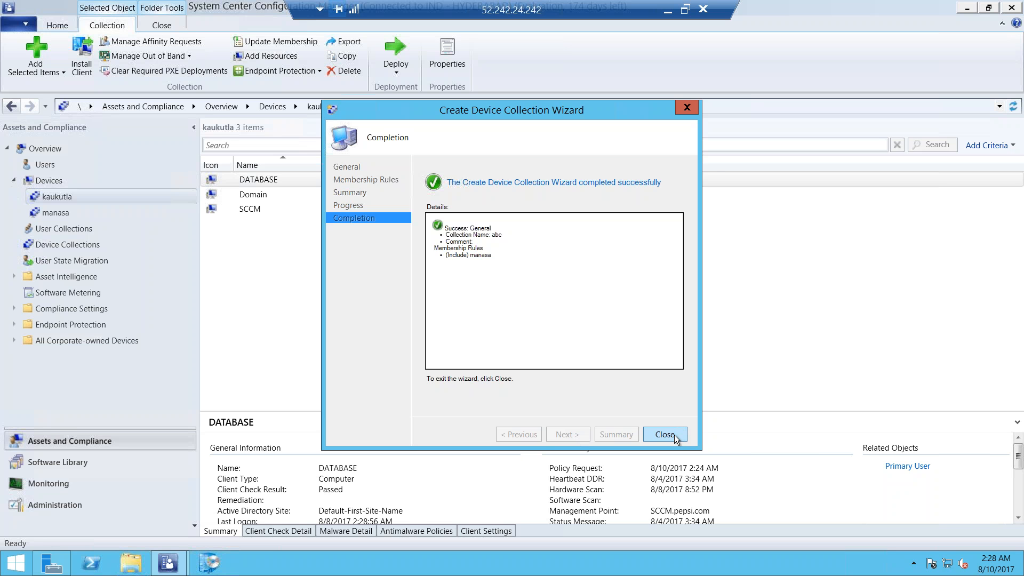
{"action": "left_click", "coordinate": [675, 435]}
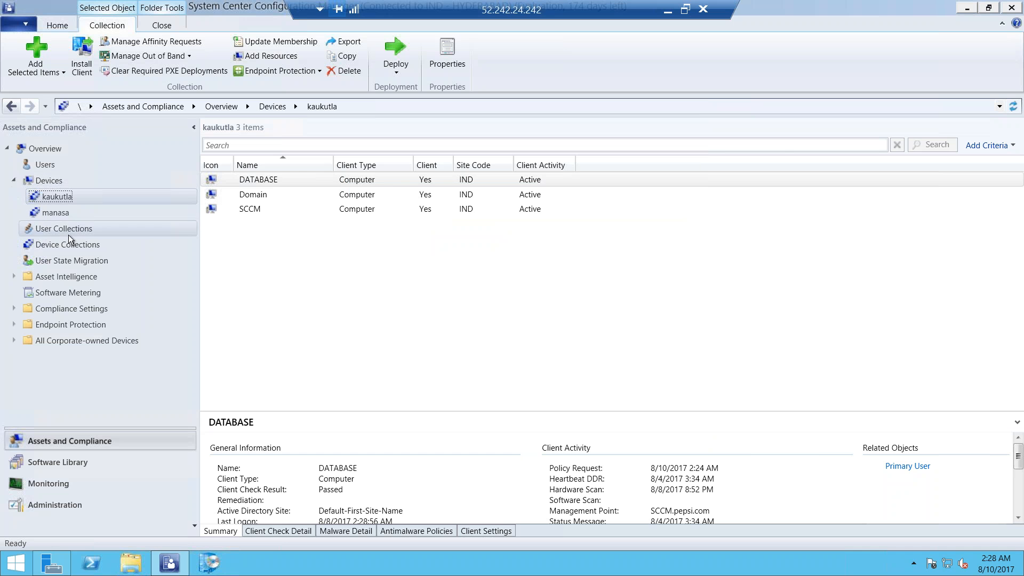
Refresh the device collections and compare the members of the memory-query collection, the included collection and "abc"
{"action": "left_click", "coordinate": [55, 245]}
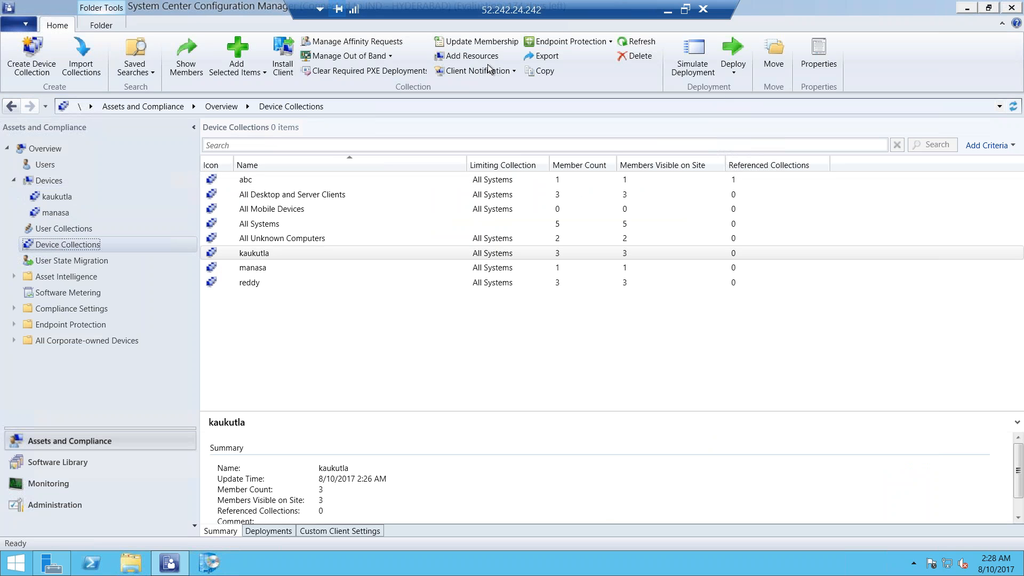
{"action": "left_click", "coordinate": [626, 43]}
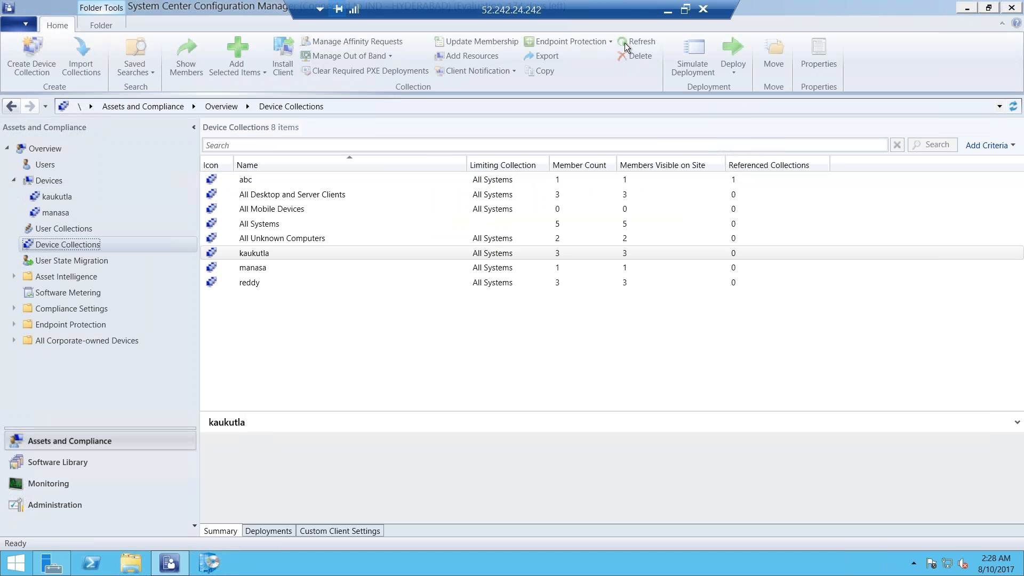
{"action": "left_click", "coordinate": [303, 252]}
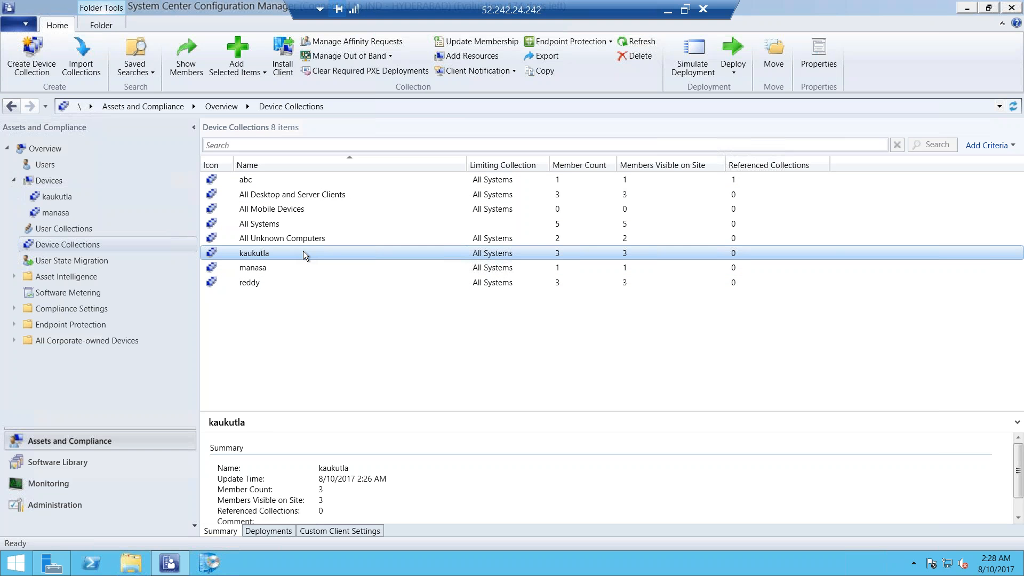
{"action": "double_click", "coordinate": [302, 252]}
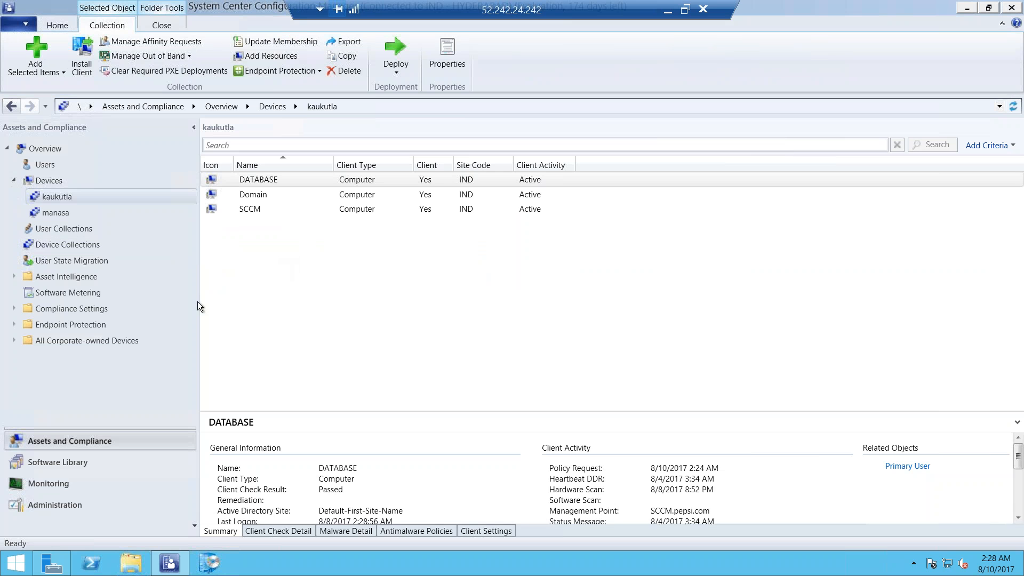
{"action": "left_click", "coordinate": [74, 208]}
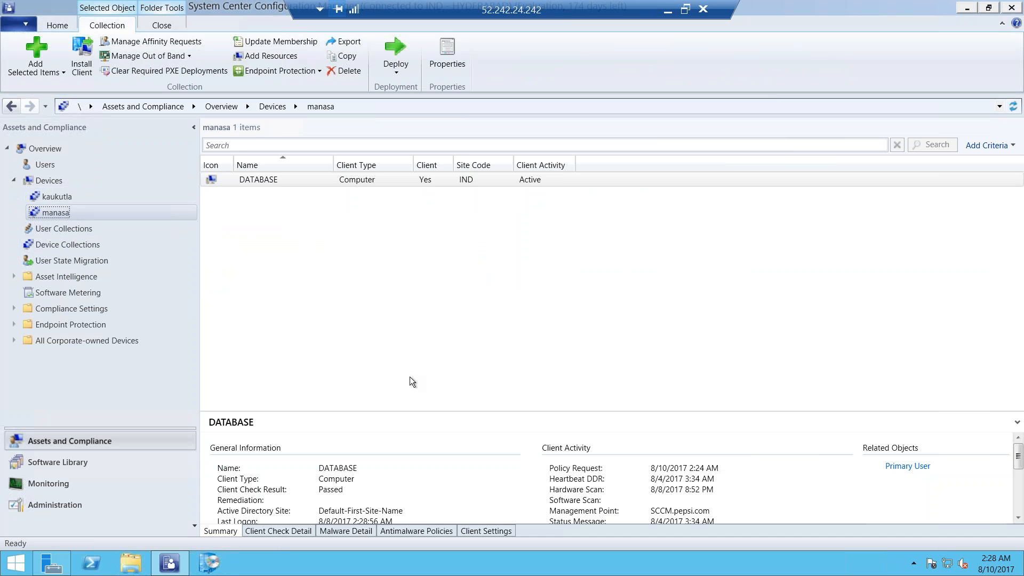
{"action": "left_click", "coordinate": [69, 246]}
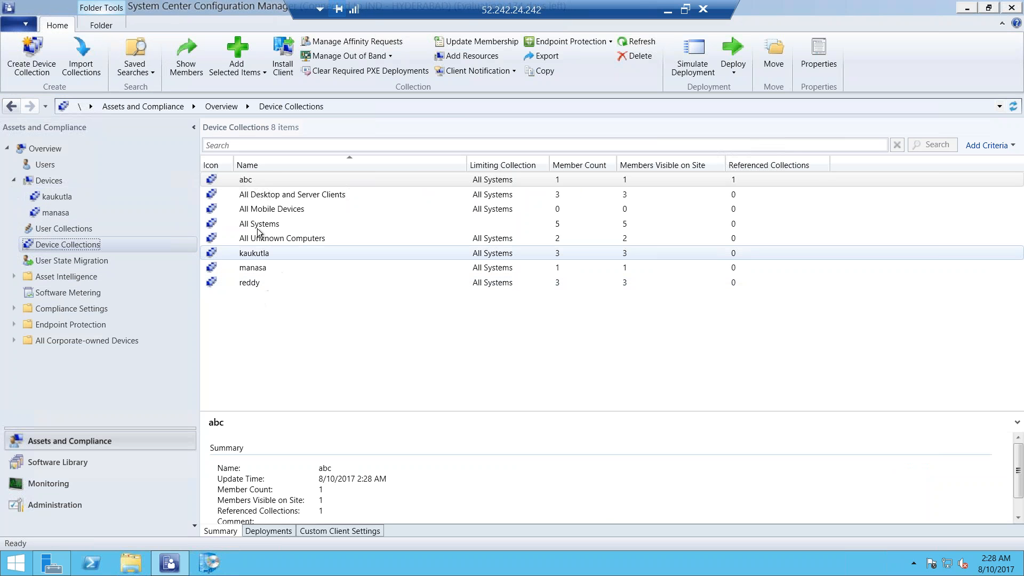
{"action": "double_click", "coordinate": [263, 179]}
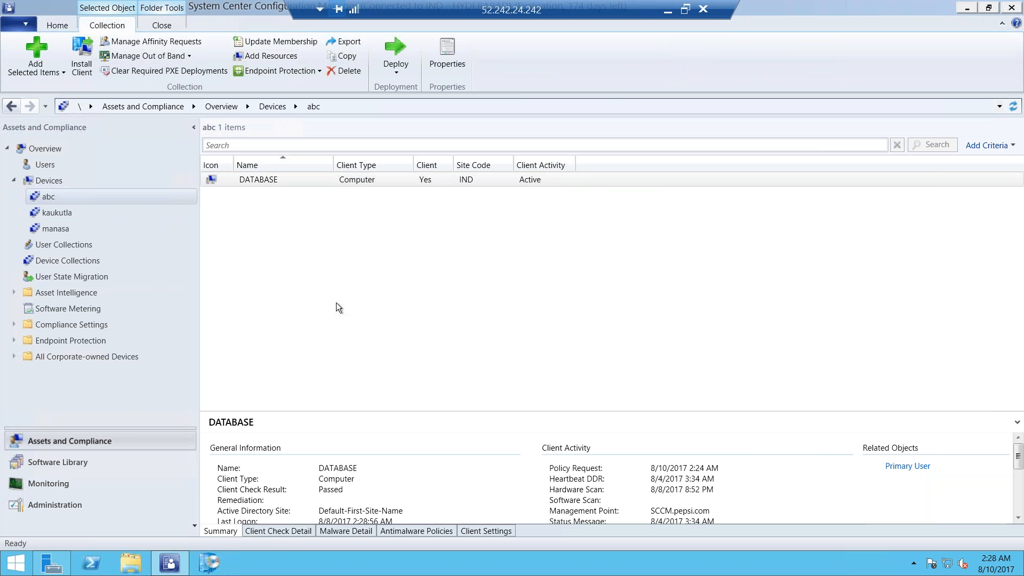
Start another device collection named "xyz" limited to All Systems, and continue to its membership rules
{"action": "right_click", "coordinate": [47, 261]}
{"action": "left_click", "coordinate": [88, 272]}
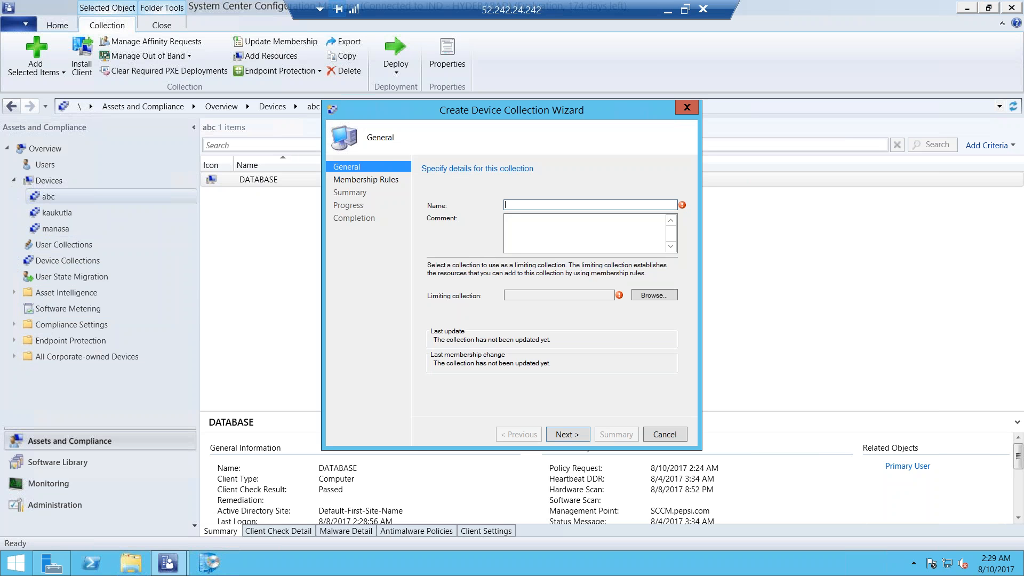
{"action": "type", "text": "xyz"}
{"action": "left_click", "coordinate": [654, 295]}
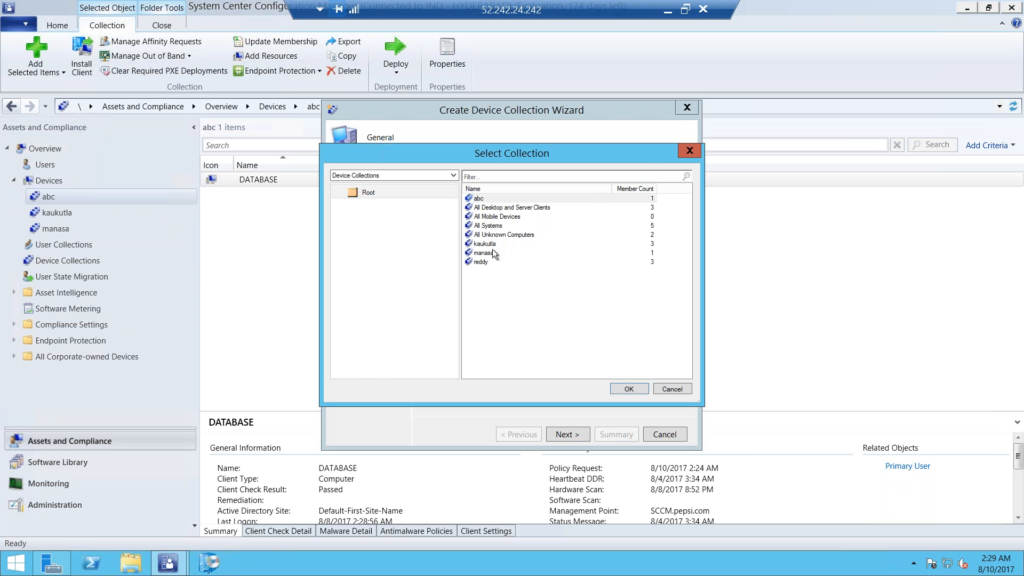
{"action": "left_click", "coordinate": [491, 226]}
{"action": "left_click", "coordinate": [627, 390]}
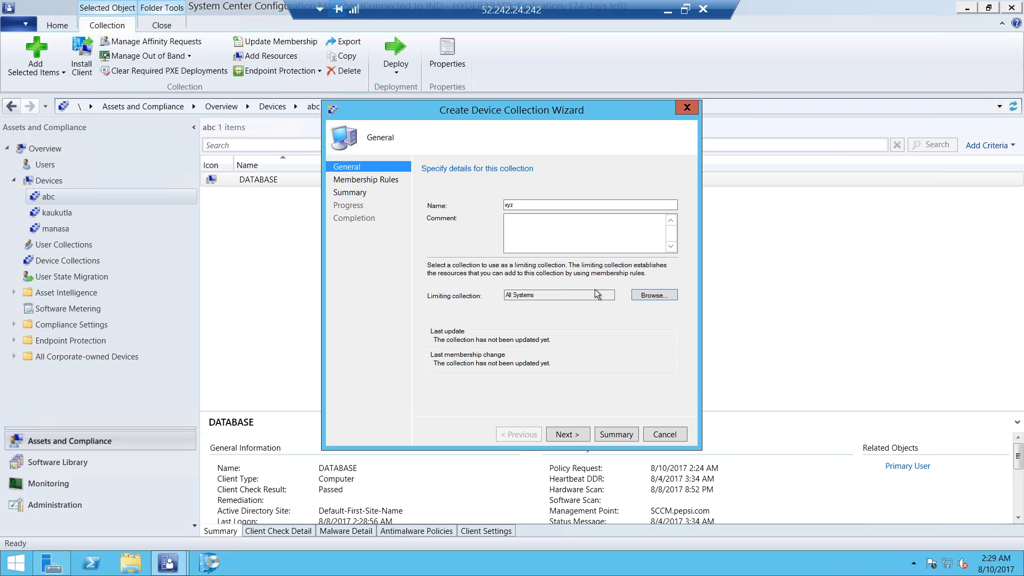
{"action": "left_click", "coordinate": [564, 434]}
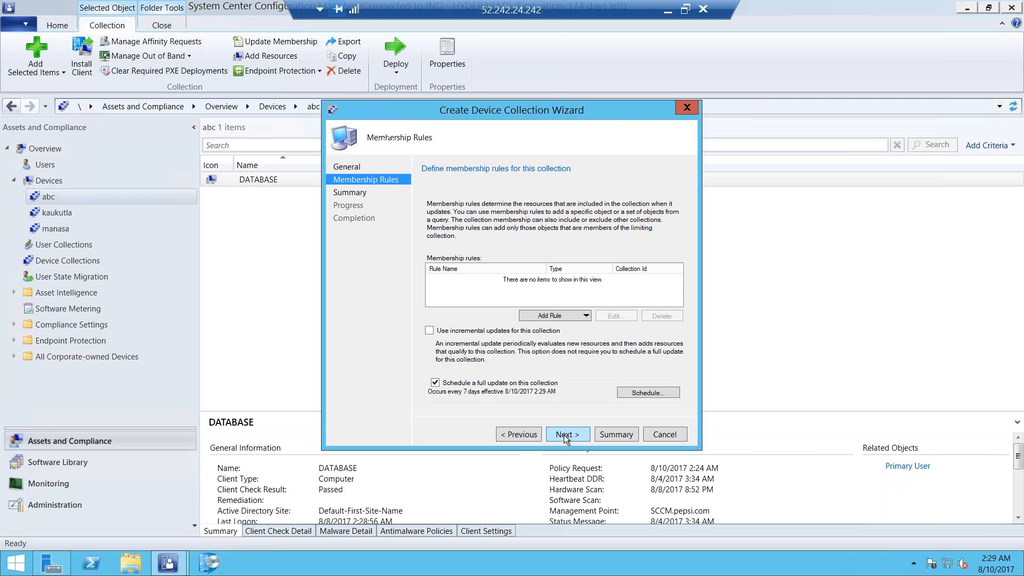
{"action": "left_click", "coordinate": [559, 315]}
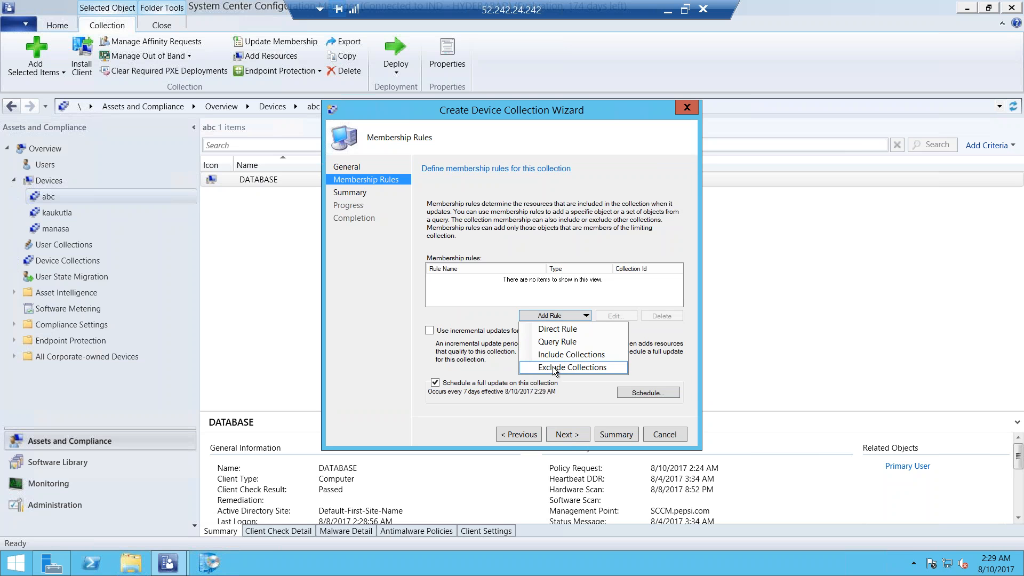
{"action": "left_click", "coordinate": [554, 368]}
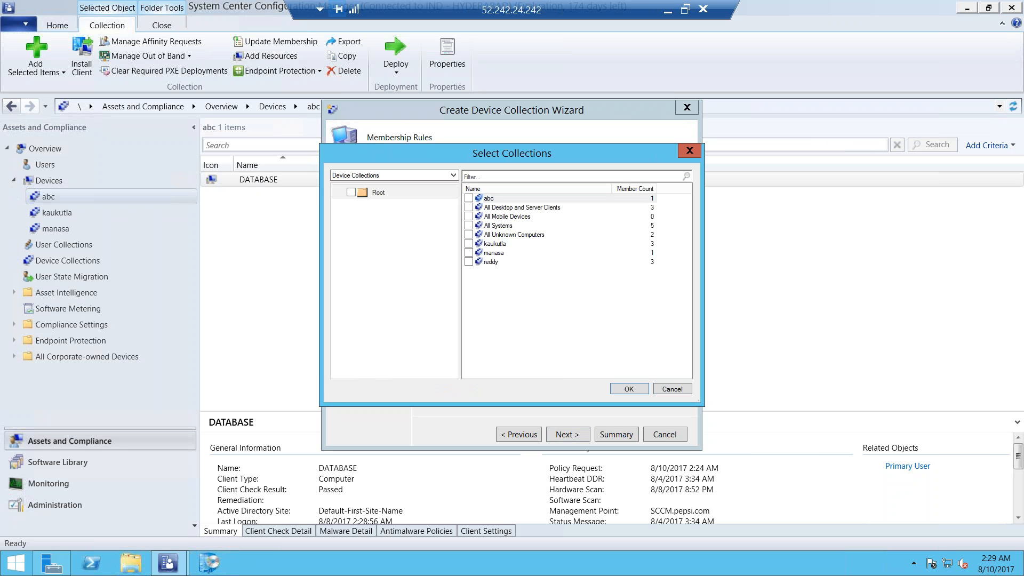
{"action": "left_click", "coordinate": [469, 252]}
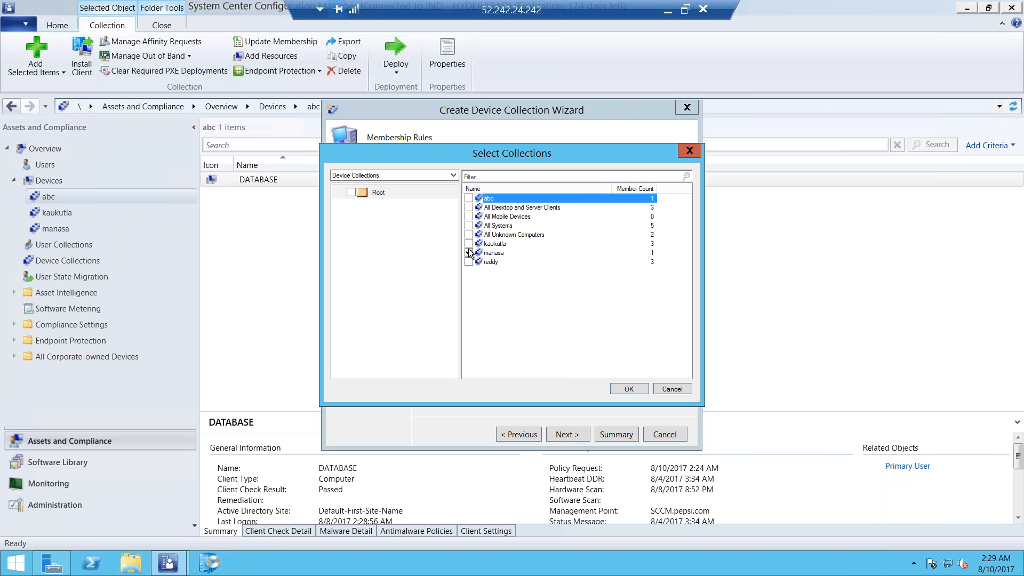
{"action": "left_click", "coordinate": [622, 388]}
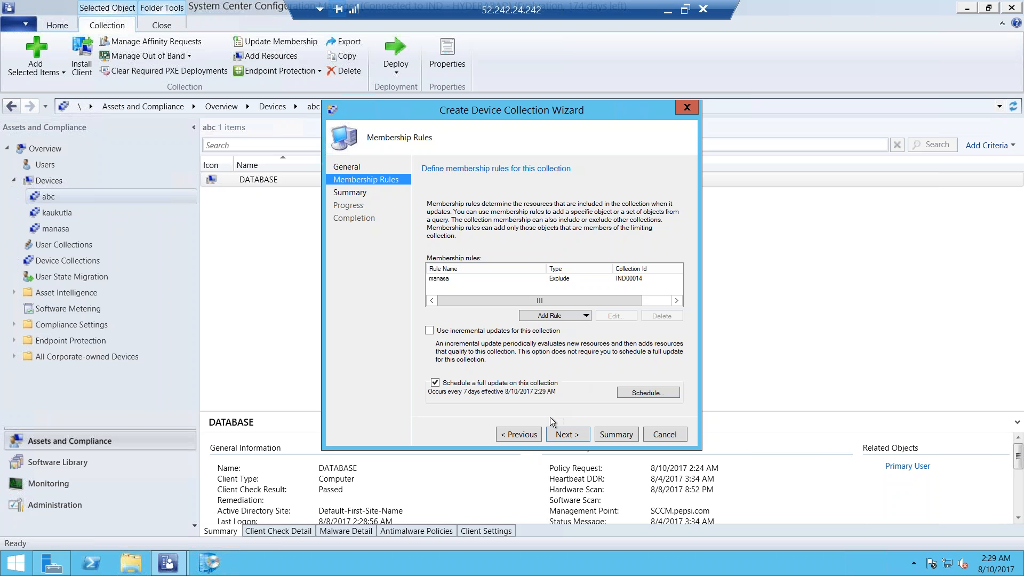
{"action": "left_click", "coordinate": [443, 278]}
{"action": "left_click", "coordinate": [656, 315]}
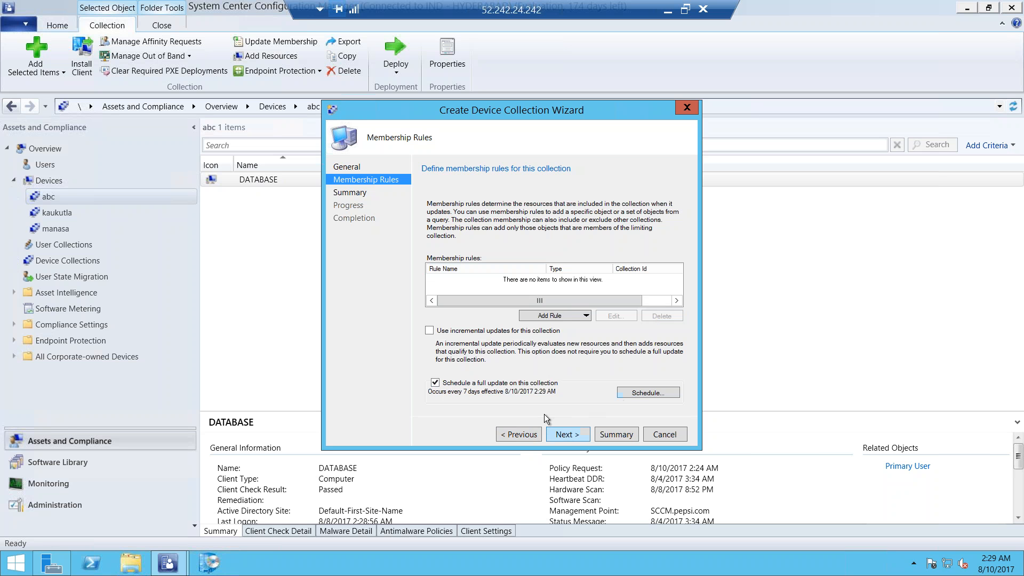
Start a direct membership rule for "xyz" and search System Resource names with the wildcard value %
{"action": "left_click", "coordinate": [559, 317]}
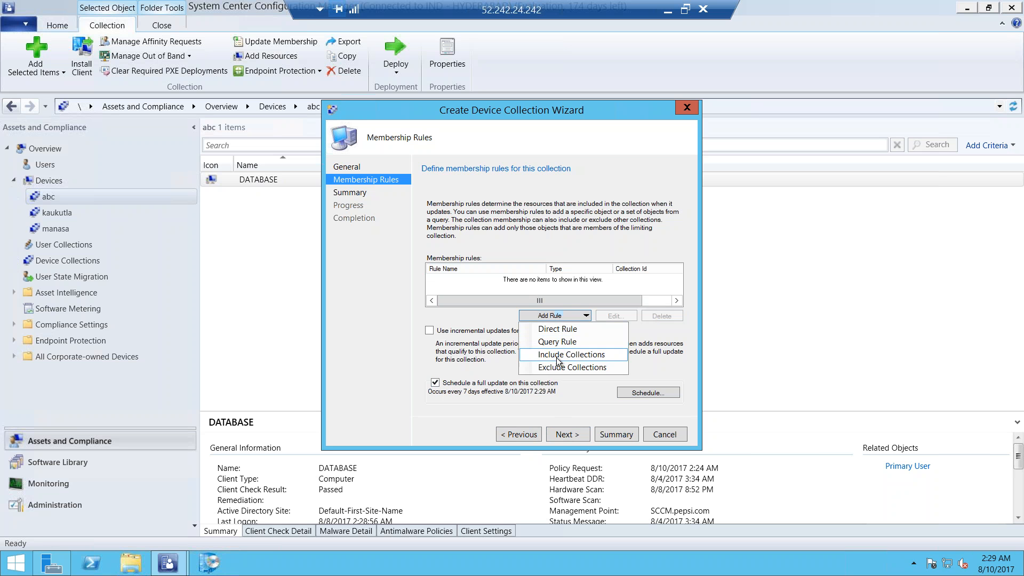
{"action": "left_click", "coordinate": [564, 328]}
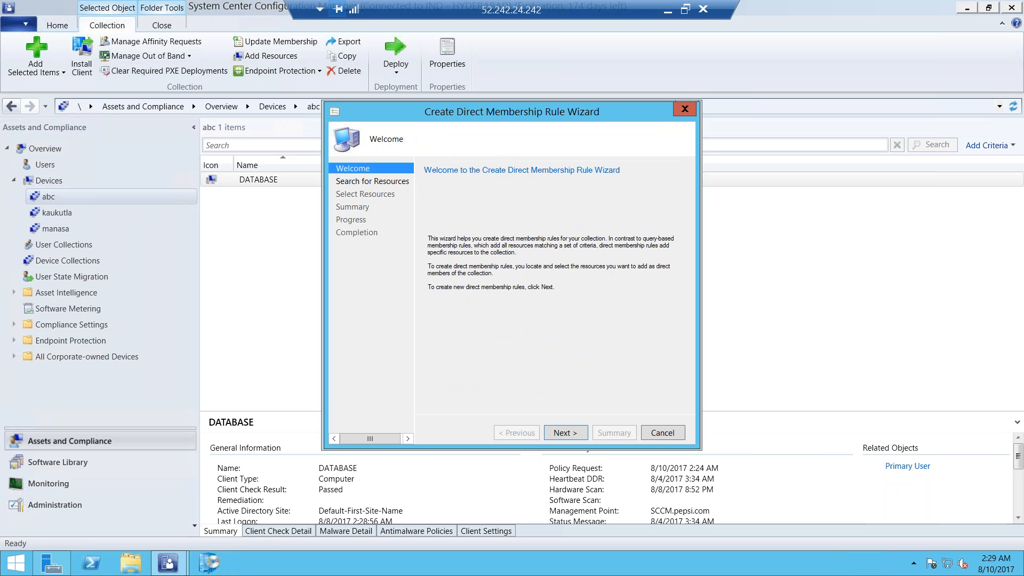
{"action": "left_click", "coordinate": [564, 430]}
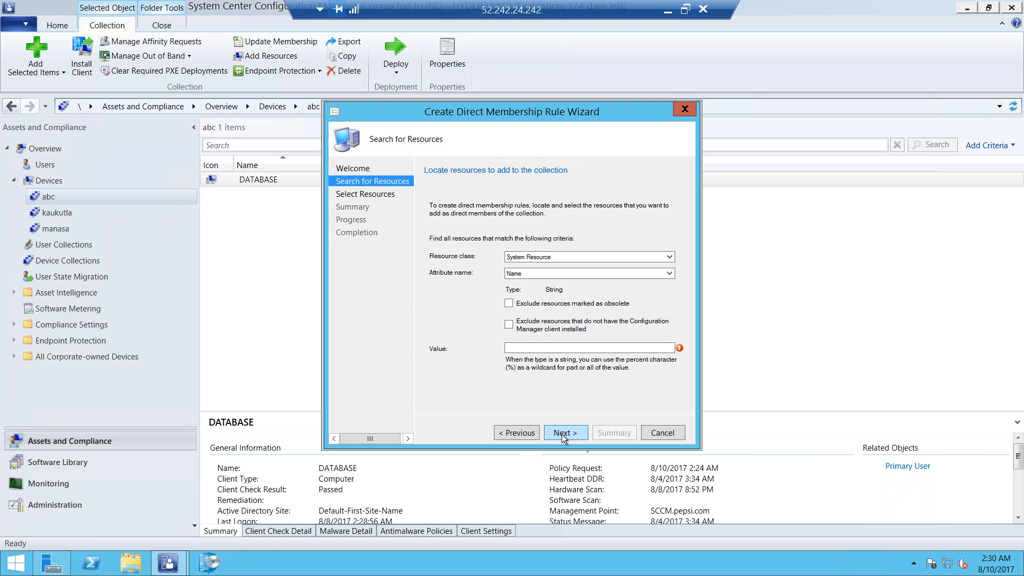
{"action": "left_click", "coordinate": [534, 349]}
{"action": "type", "text": "%"}
{"action": "left_click", "coordinate": [559, 431]}
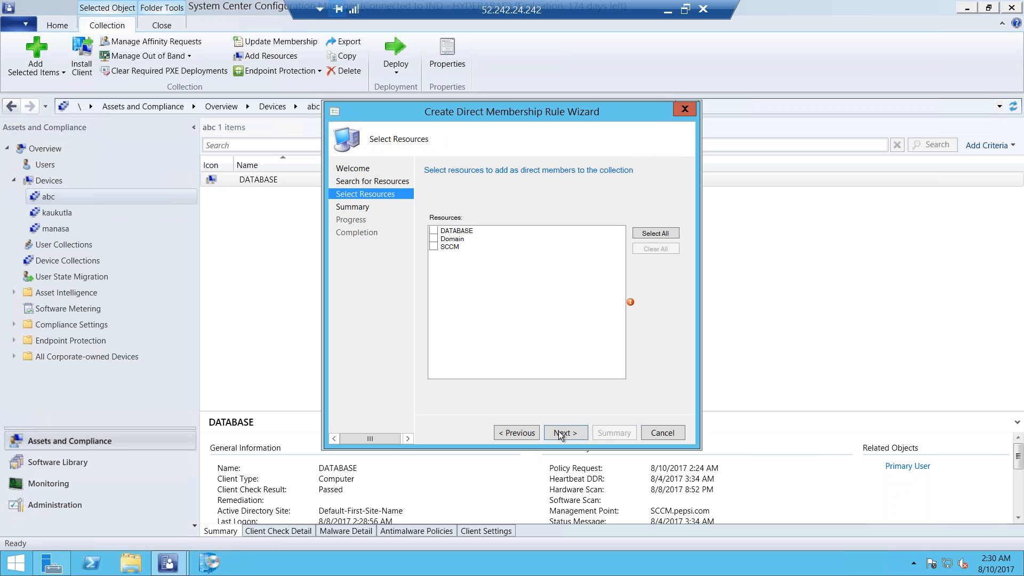
Select DATABASE, Domain and SCCM as direct members, apply the rule and close the direct membership rule wizard
{"action": "left_click", "coordinate": [434, 231]}
{"action": "left_click", "coordinate": [434, 239]}
{"action": "left_click", "coordinate": [433, 247]}
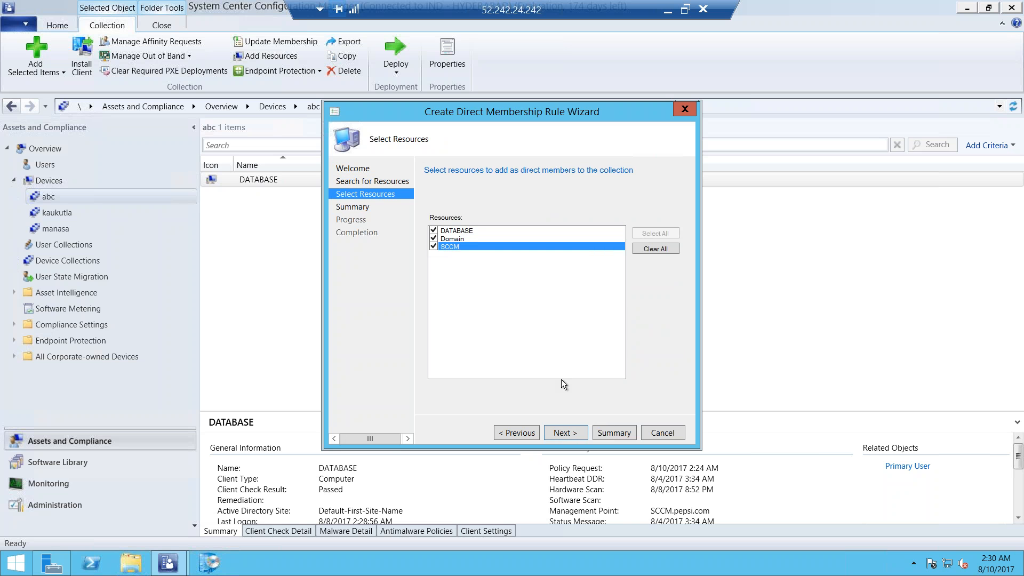
{"action": "left_click", "coordinate": [561, 427]}
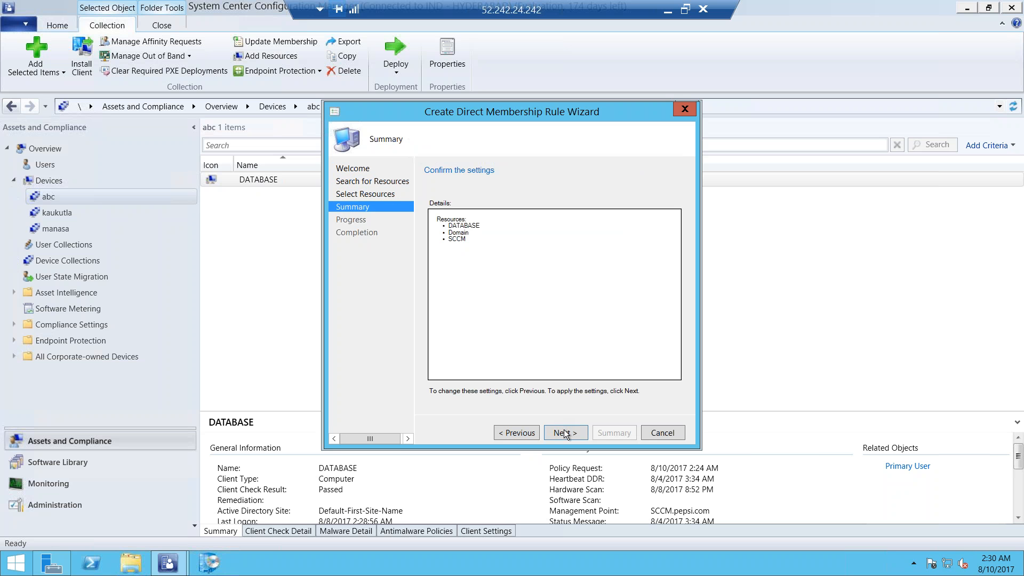
{"action": "left_click", "coordinate": [564, 431]}
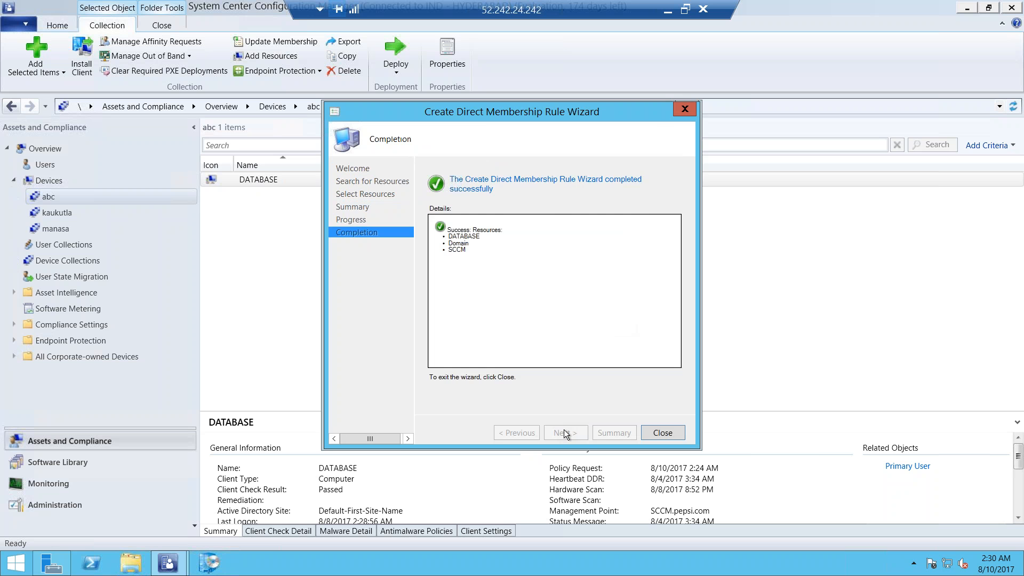
{"action": "left_click", "coordinate": [655, 434]}
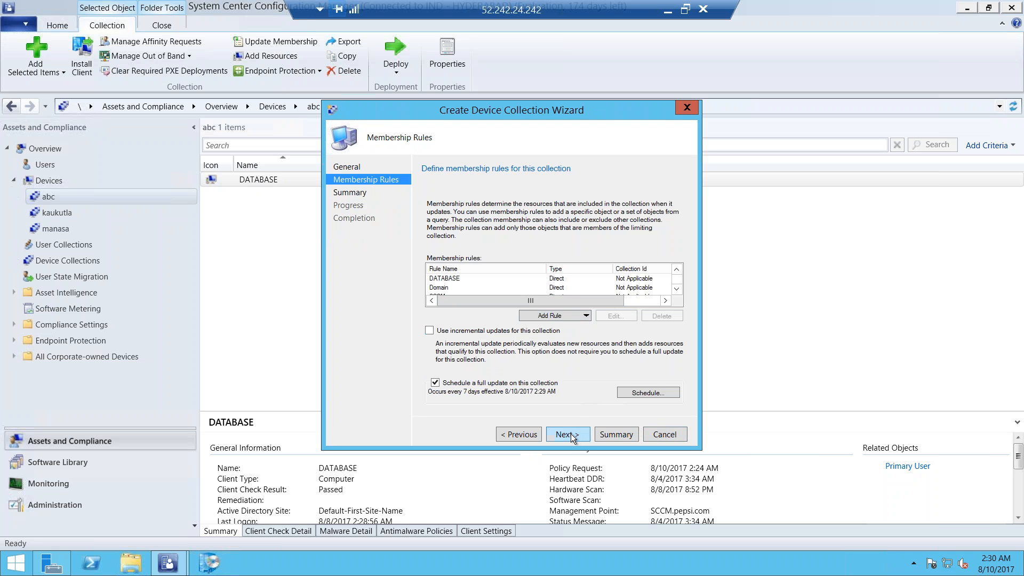
Add an Exclude Collections membership rule to "xyz" for the custom one-member collection that "abc" includes
{"action": "left_click", "coordinate": [547, 318]}
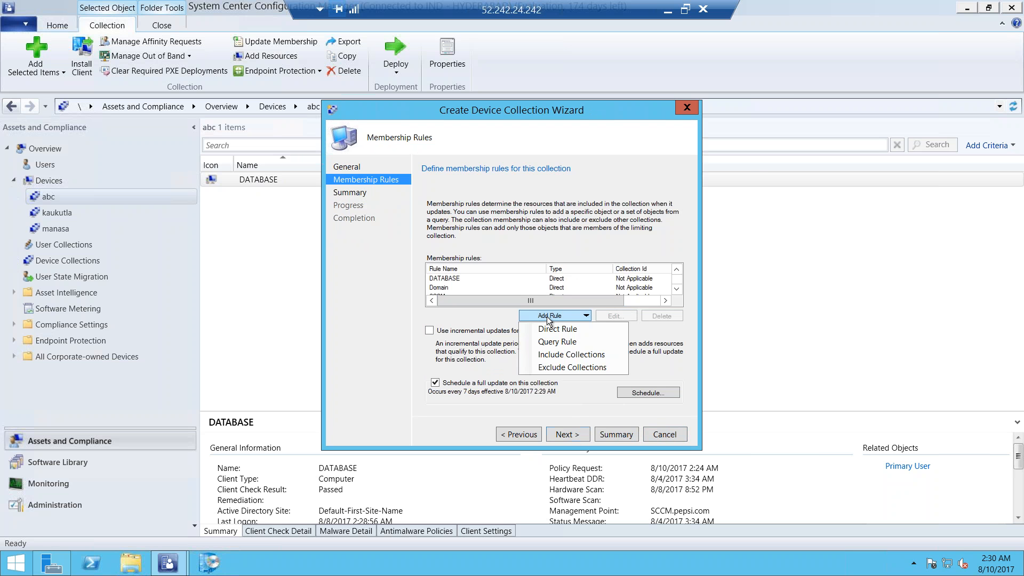
{"action": "left_click", "coordinate": [565, 368]}
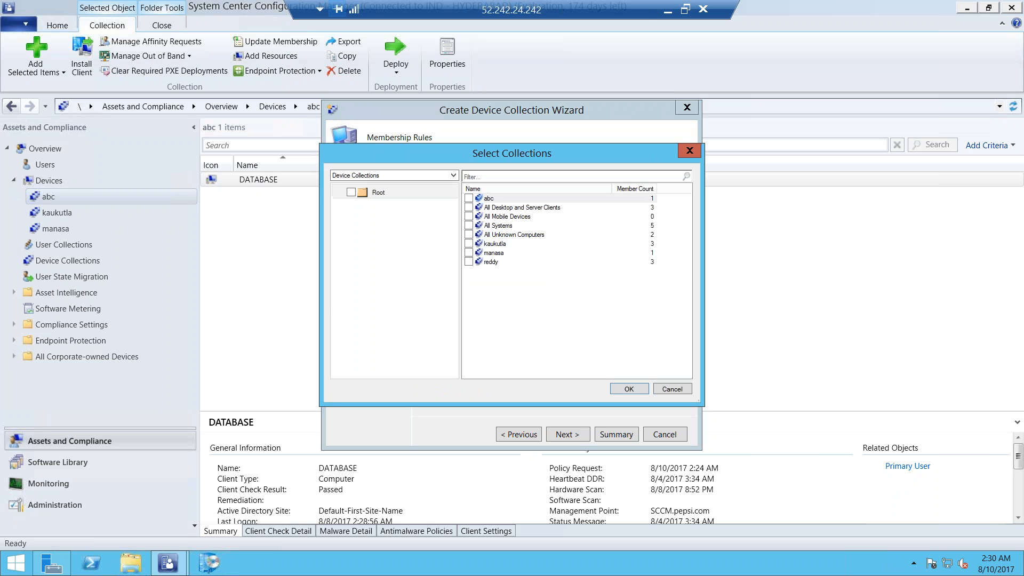
{"action": "left_click", "coordinate": [468, 253]}
{"action": "left_click", "coordinate": [630, 389]}
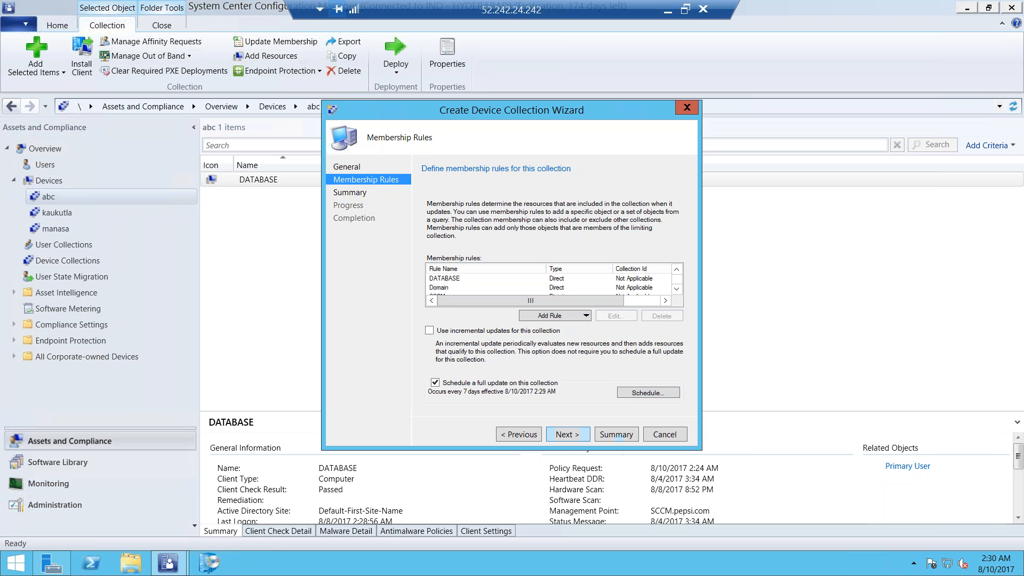
Accept the membership rules and summary to create the "xyz" collection, and close the wizard
{"action": "left_click", "coordinate": [560, 438]}
{"action": "left_click", "coordinate": [562, 435]}
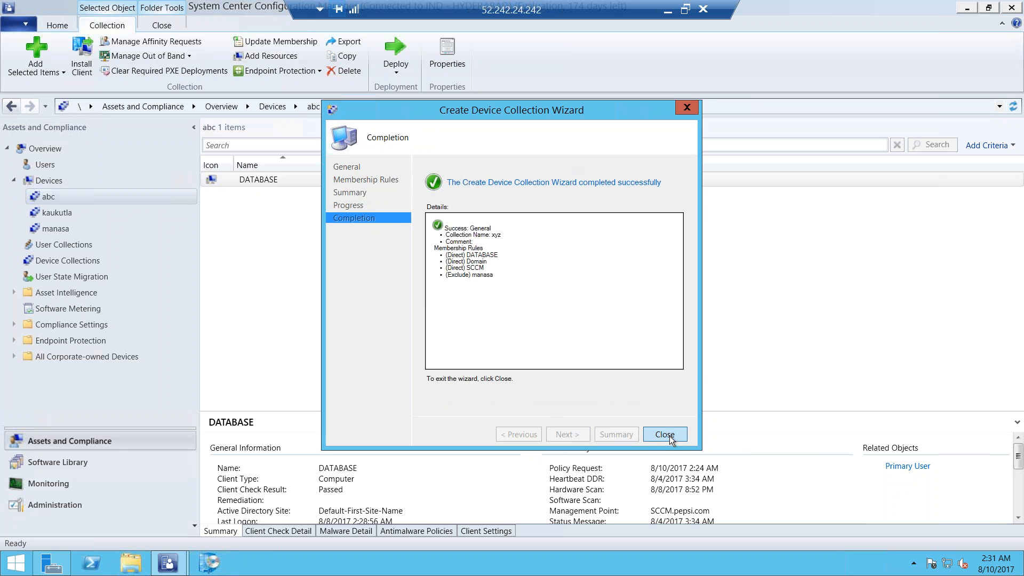
{"action": "left_click", "coordinate": [665, 434]}
Refresh the device collections and examine the members of "xyz"
{"action": "left_click", "coordinate": [59, 260]}
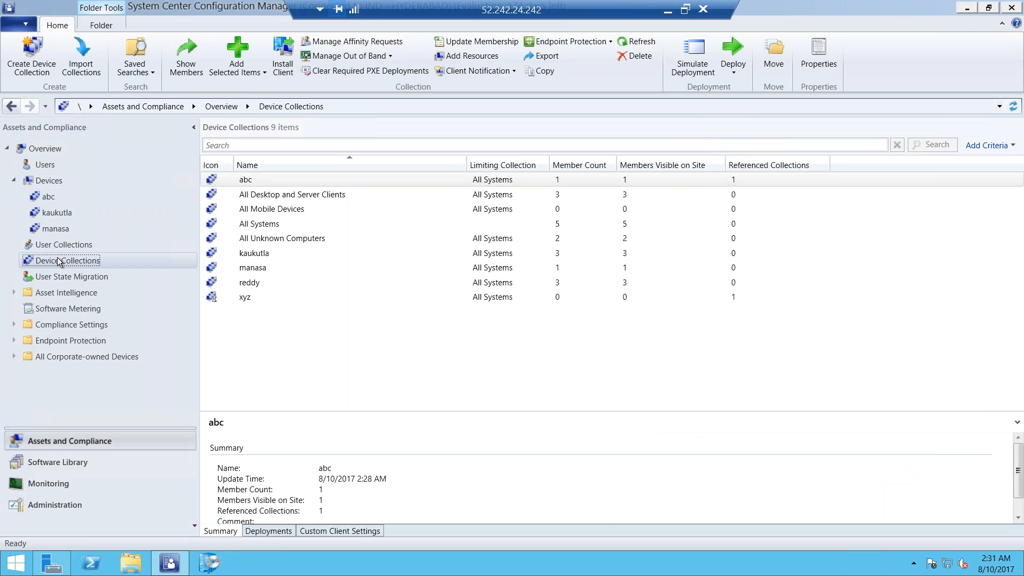
{"action": "left_click", "coordinate": [246, 297]}
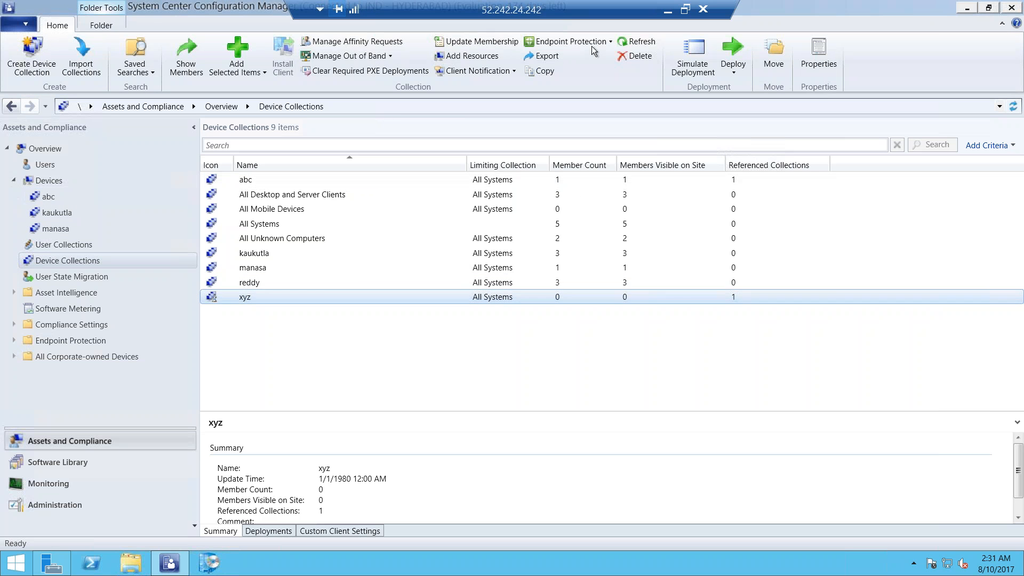
{"action": "left_click", "coordinate": [628, 43]}
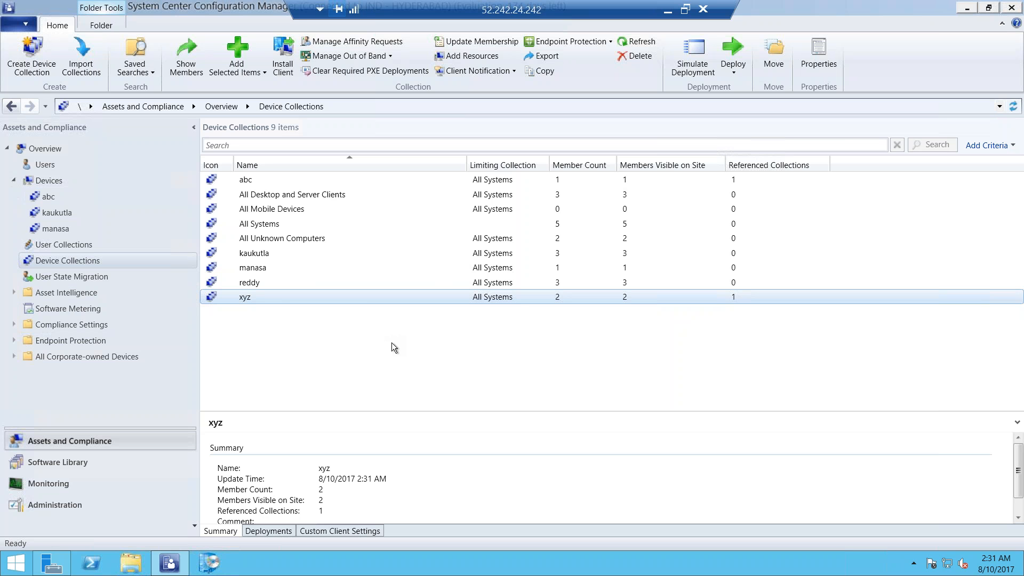
{"action": "double_click", "coordinate": [354, 301]}
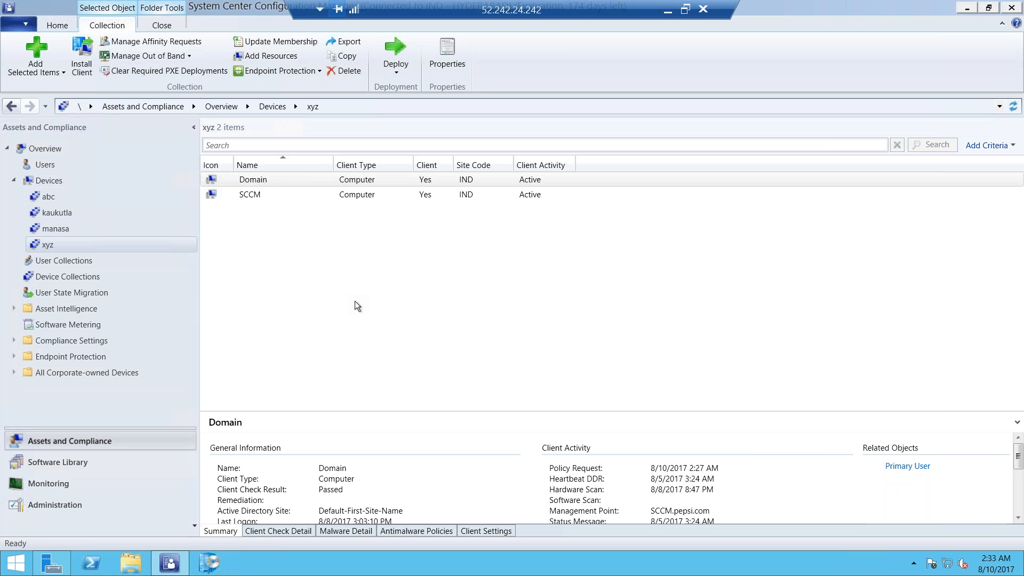
Start a user collection named "a" limited to All Users, and continue to its membership rules
{"action": "right_click", "coordinate": [63, 264]}
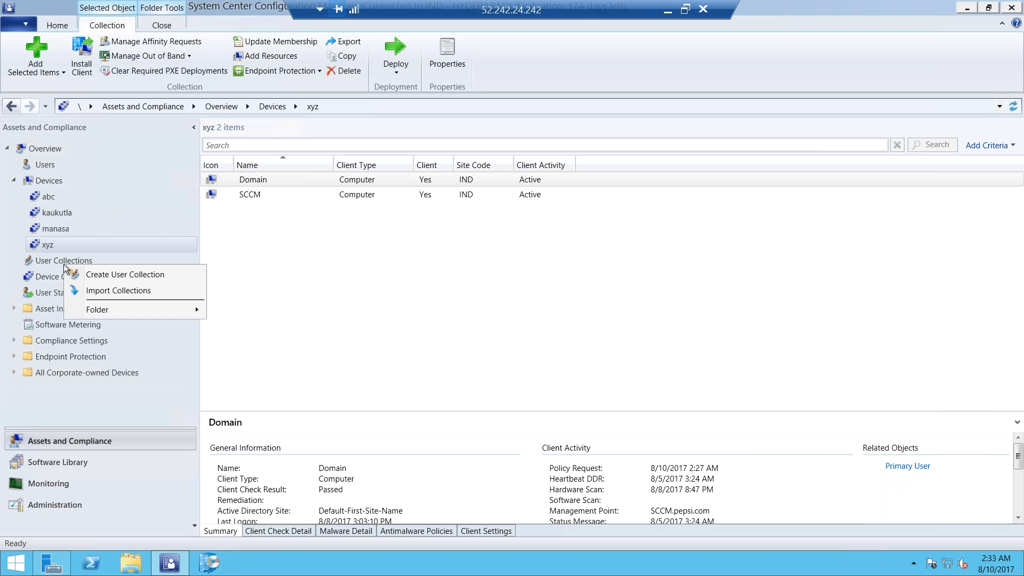
{"action": "left_click", "coordinate": [97, 275]}
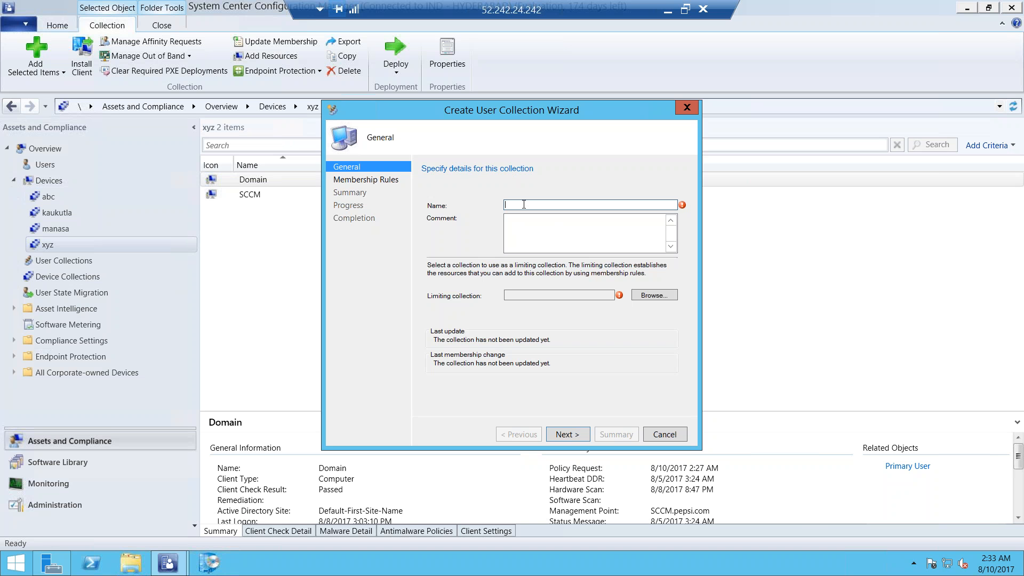
{"action": "type", "text": "a"}
{"action": "left_click", "coordinate": [666, 299]}
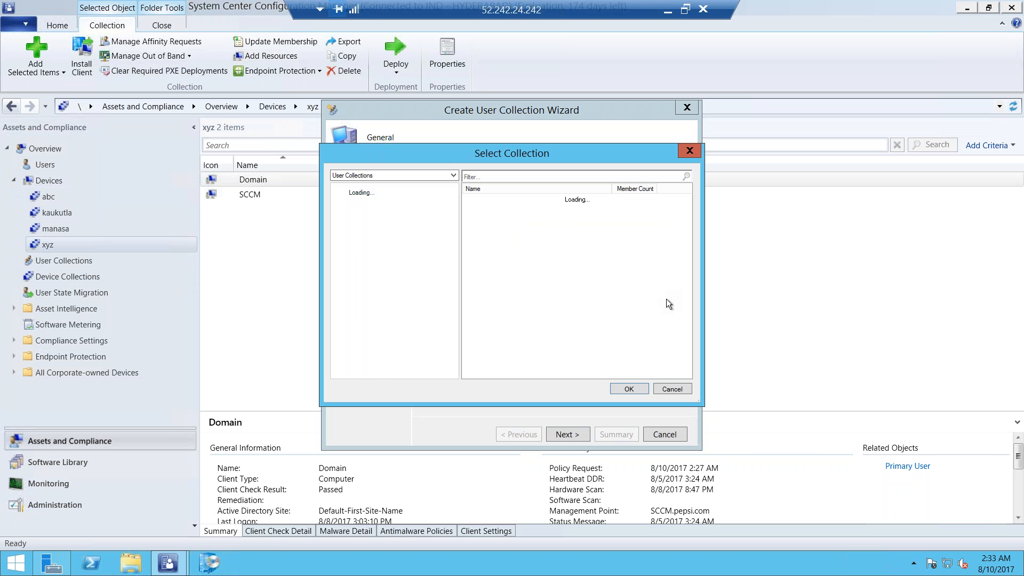
{"action": "left_click", "coordinate": [499, 208]}
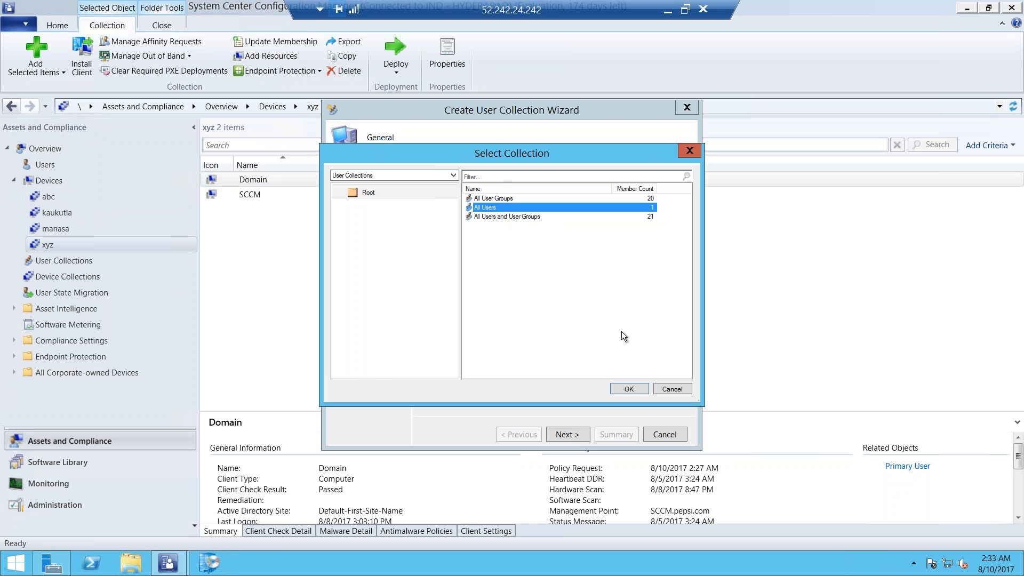
{"action": "left_click", "coordinate": [621, 388]}
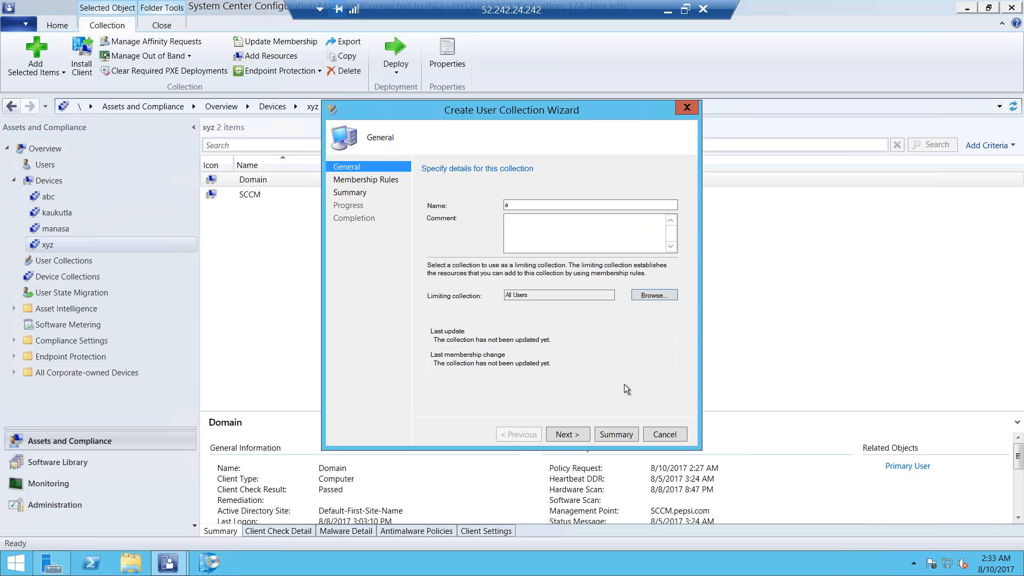
{"action": "left_click", "coordinate": [562, 434]}
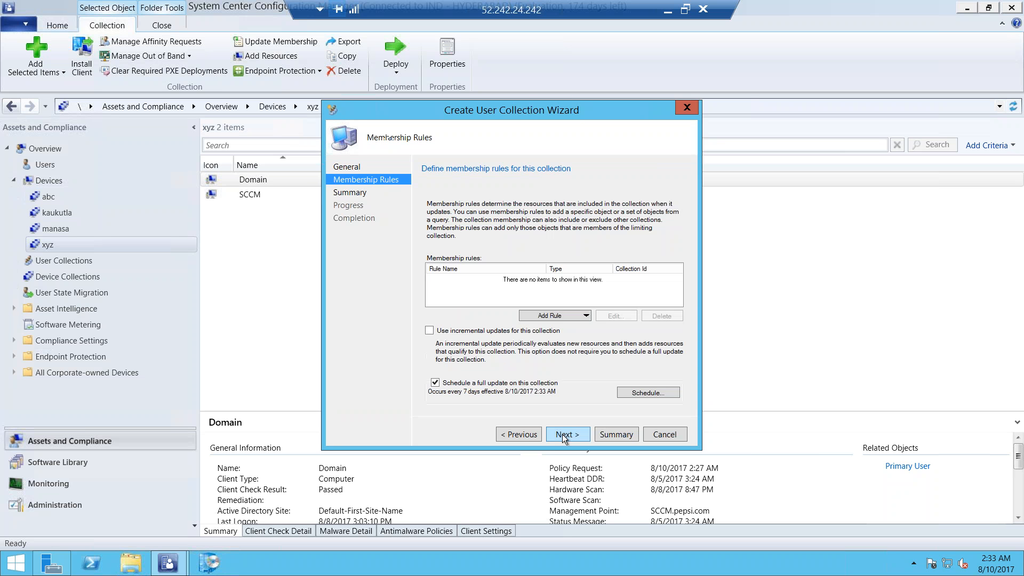
Start a direct membership rule for user collection "a" and search User Resource names with the wildcard value %
{"action": "left_click", "coordinate": [574, 320]}
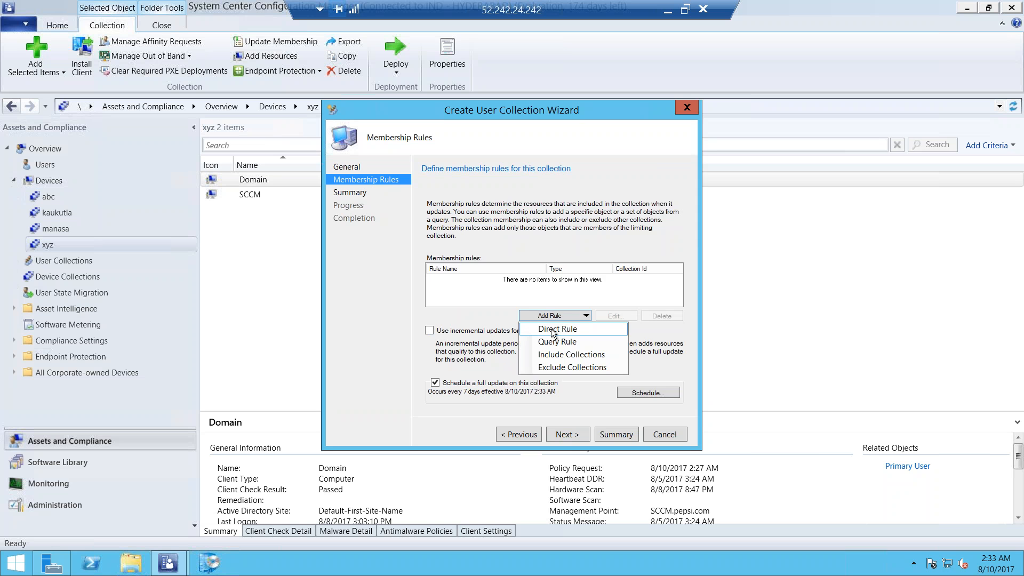
{"action": "left_click", "coordinate": [551, 328]}
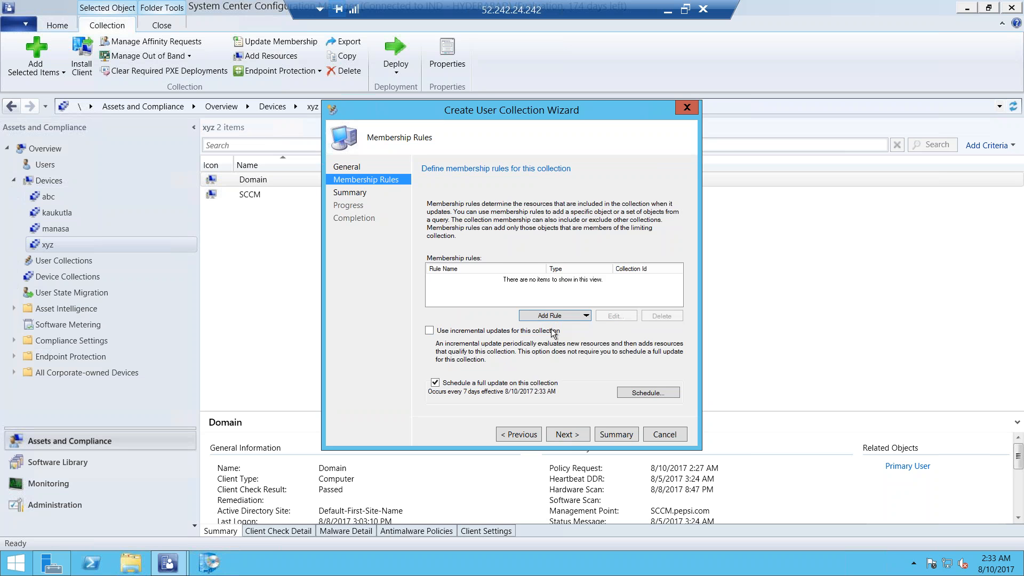
{"action": "left_click", "coordinate": [565, 431]}
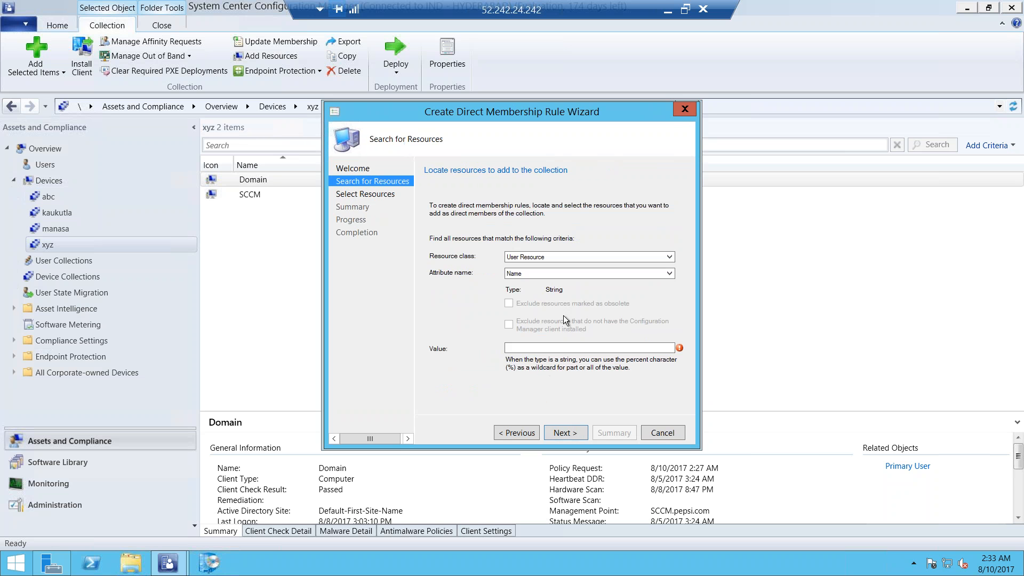
{"action": "left_click", "coordinate": [575, 347]}
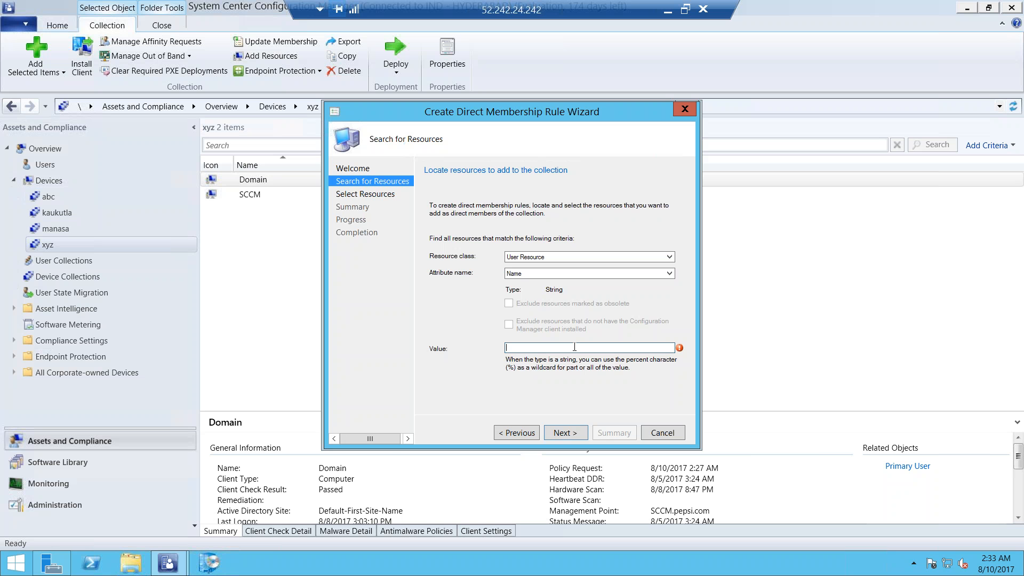
{"action": "type", "text": "%"}
{"action": "left_click", "coordinate": [559, 433]}
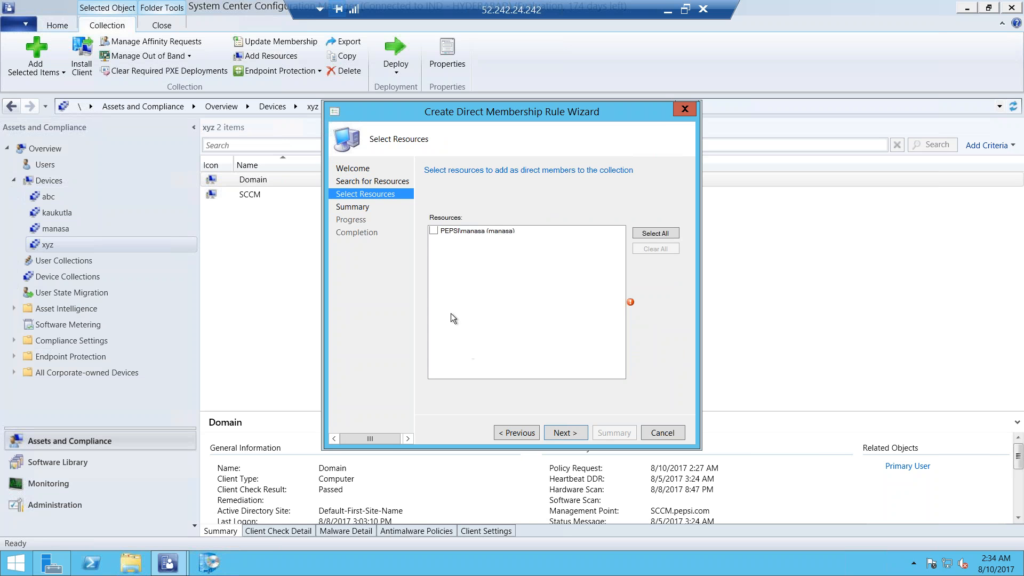
Select the listed PEPSI domain user as a direct member, apply the rule and close the direct membership rule wizard
{"action": "left_click", "coordinate": [434, 230]}
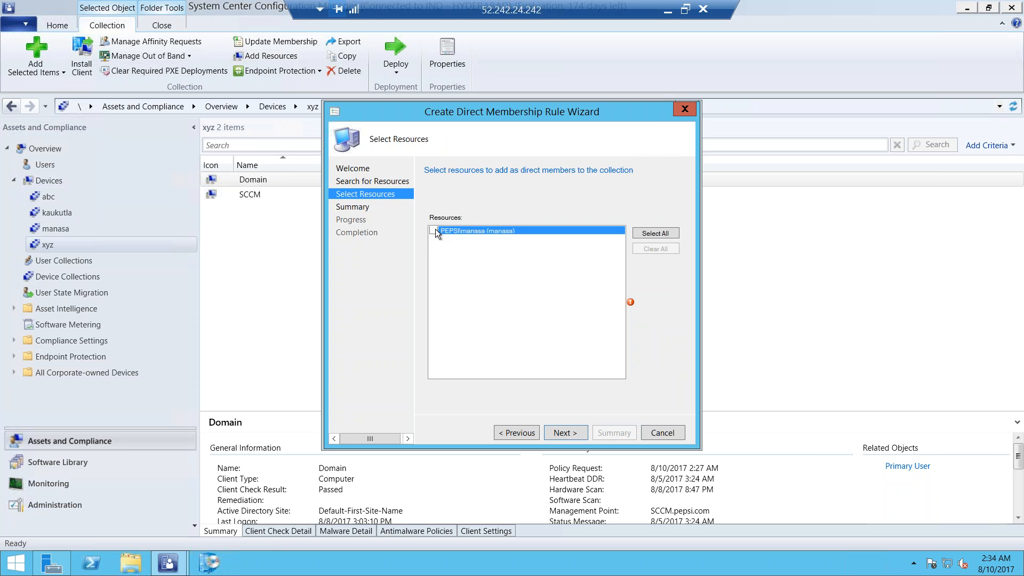
{"action": "left_click", "coordinate": [562, 433]}
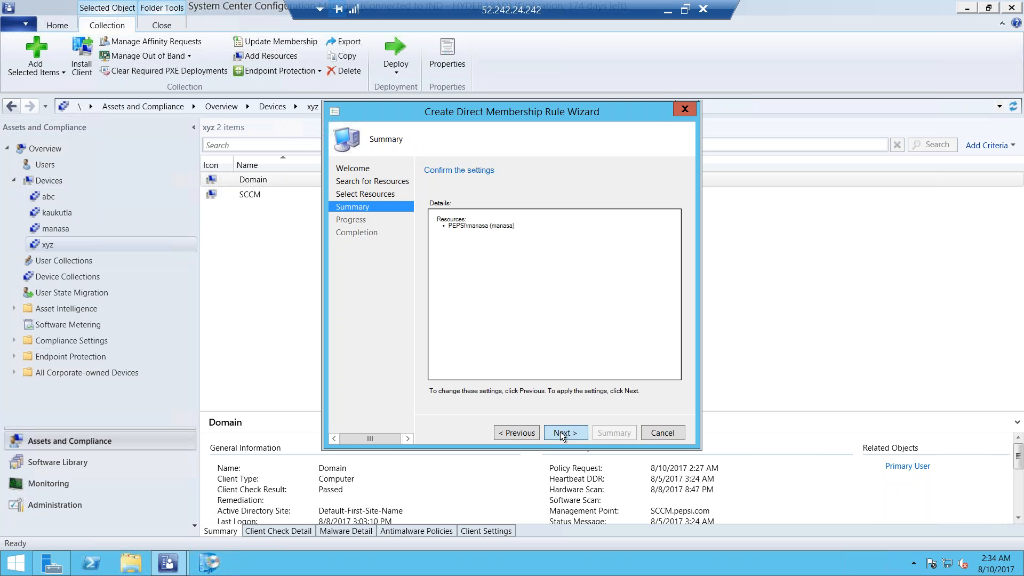
{"action": "left_click", "coordinate": [560, 431]}
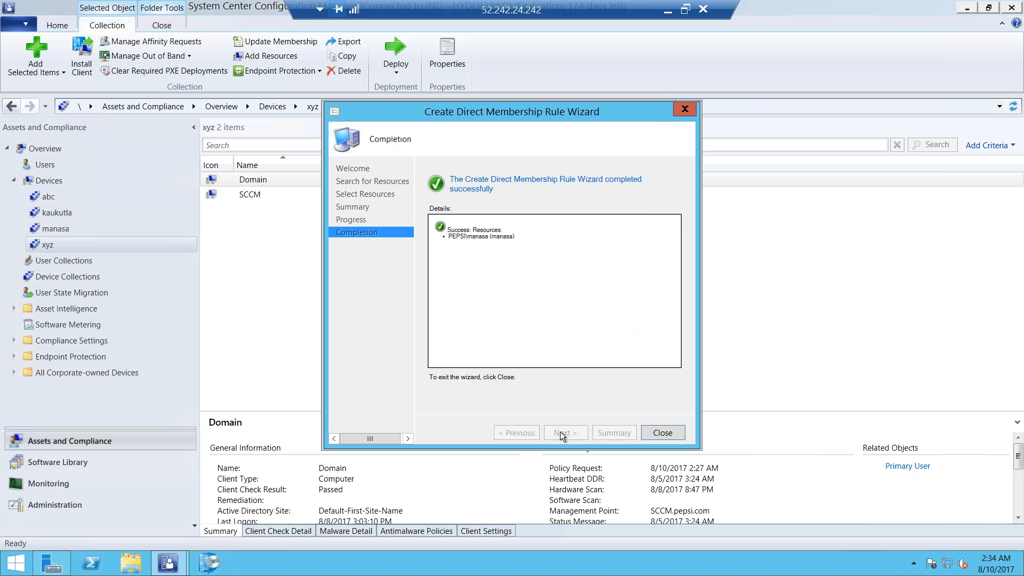
{"action": "left_click", "coordinate": [661, 432]}
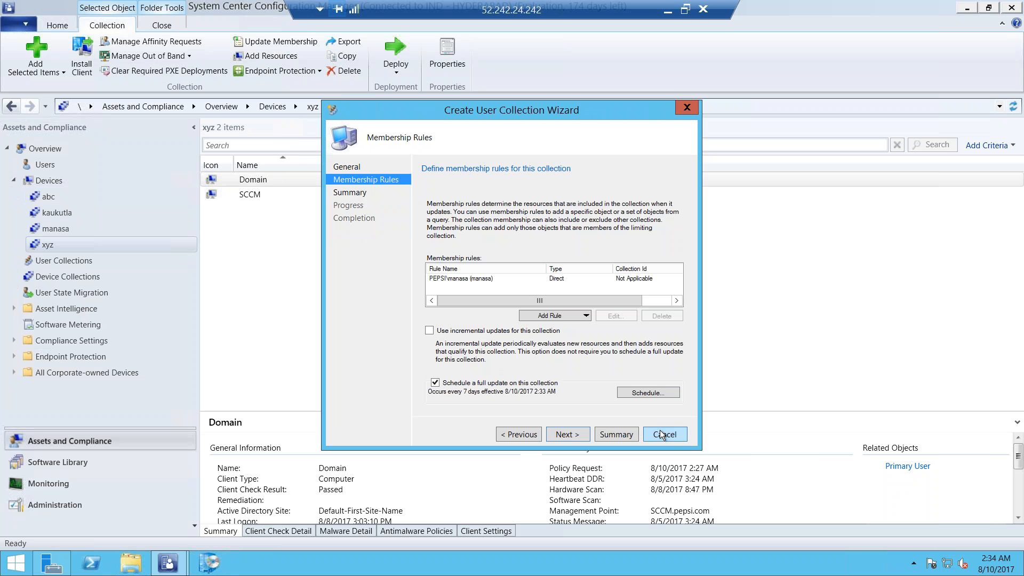
Accept the membership rules and summary to create user collection "a", and close the wizard on completion
{"action": "left_click", "coordinate": [577, 433]}
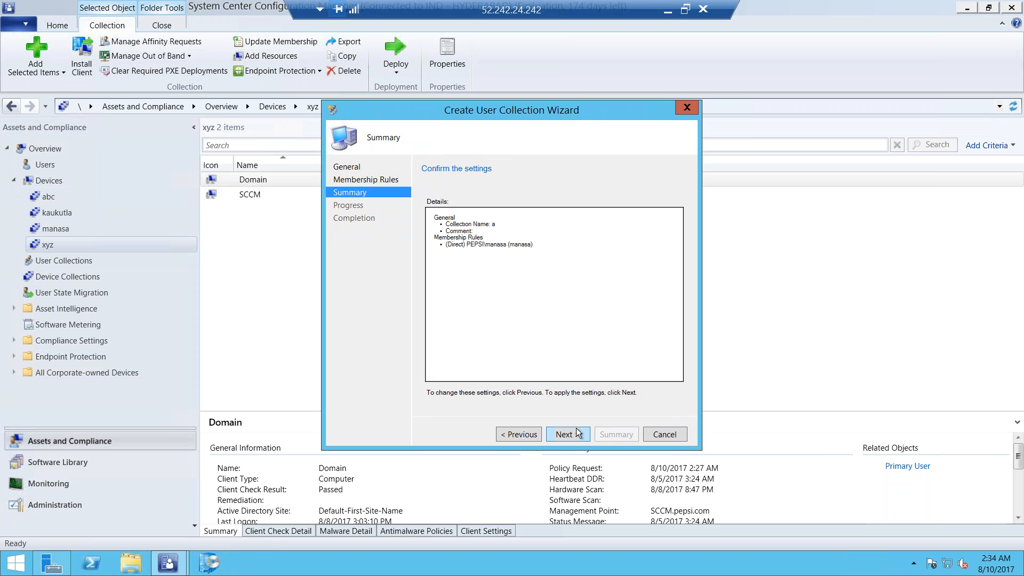
{"action": "left_click", "coordinate": [573, 431]}
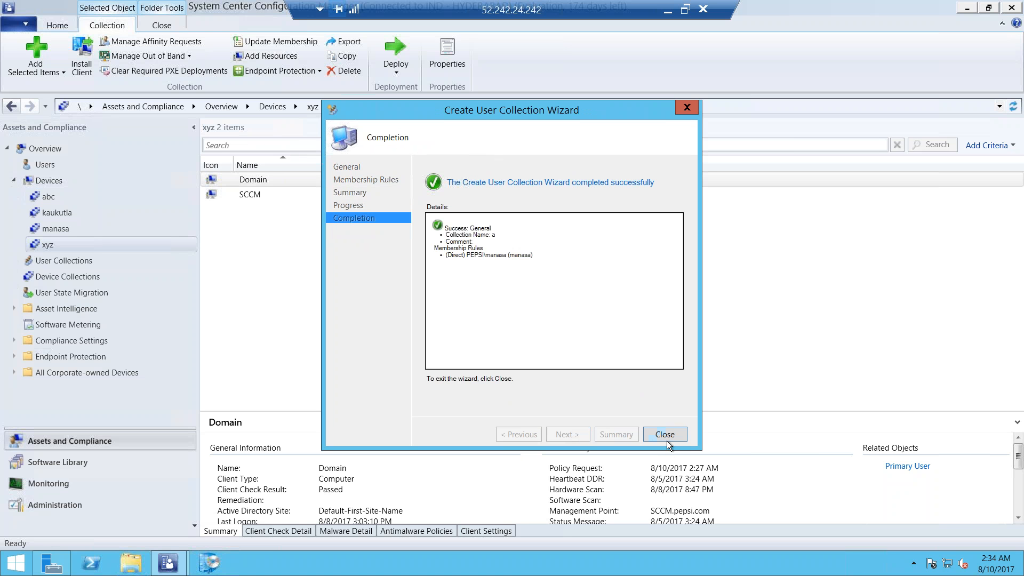
{"action": "left_click", "coordinate": [668, 435]}
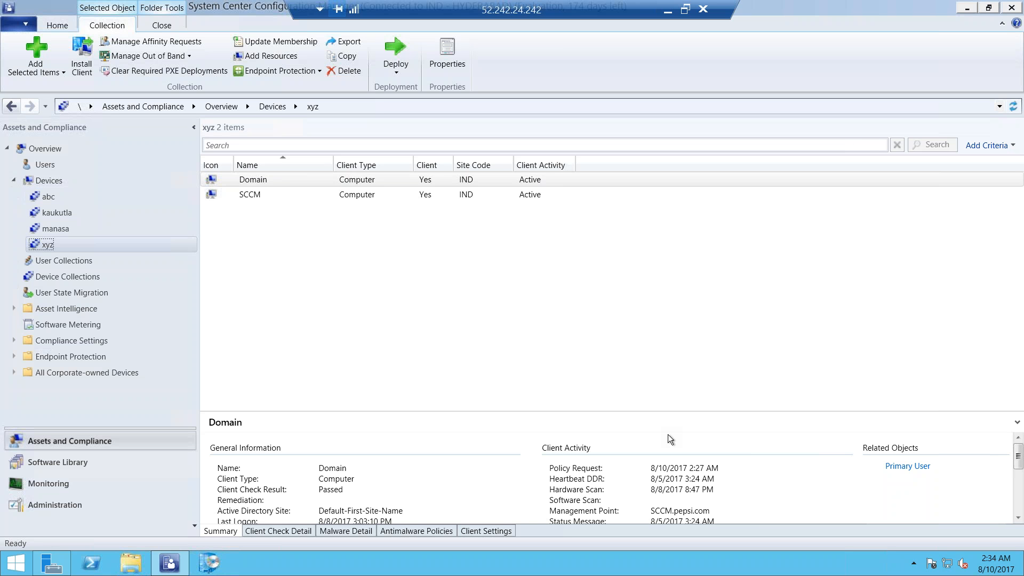
Go to the user collections and show the members of collection "a"
{"action": "left_click", "coordinate": [71, 260]}
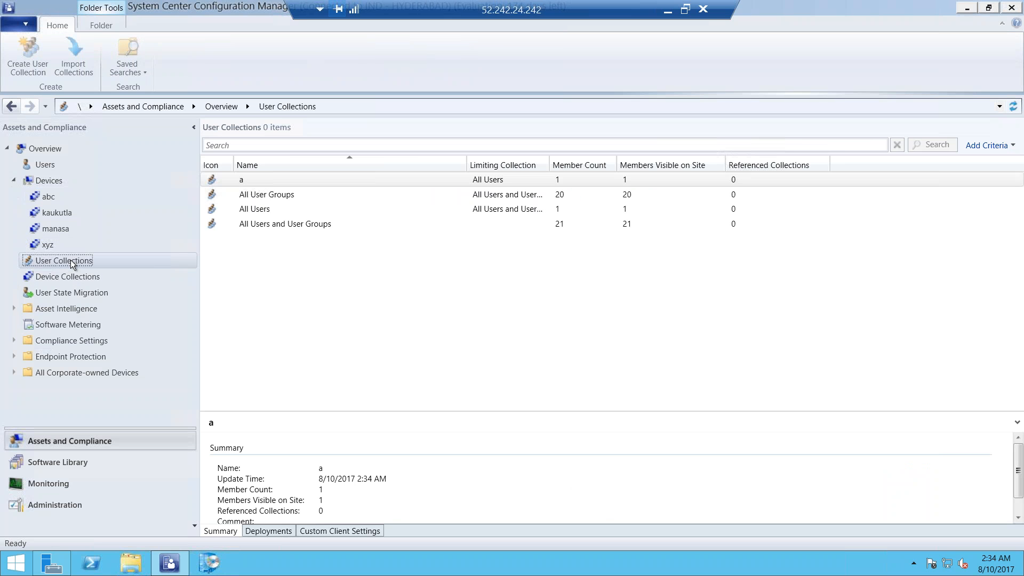
{"action": "left_click", "coordinate": [265, 179]}
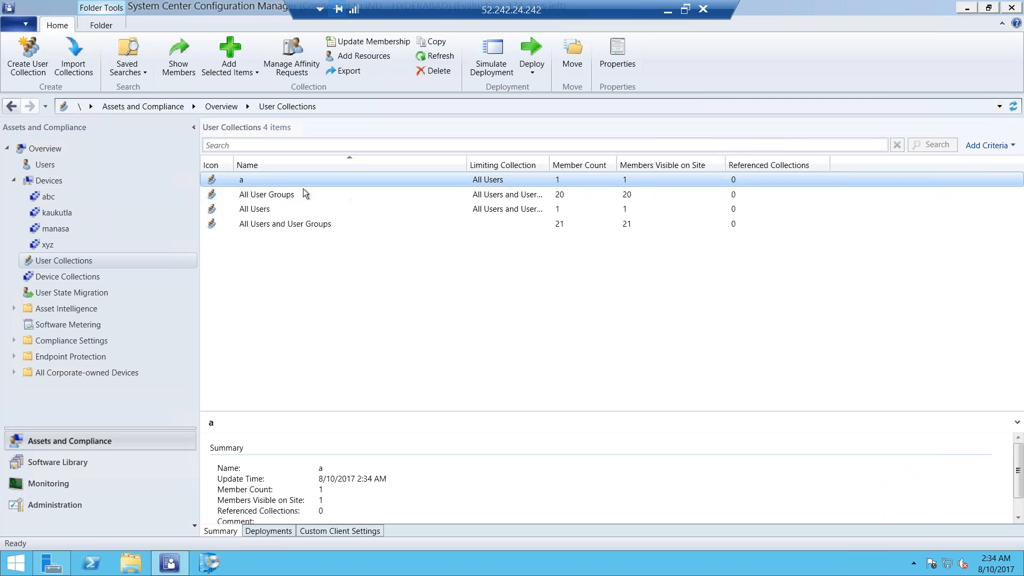
{"action": "double_click", "coordinate": [352, 178]}
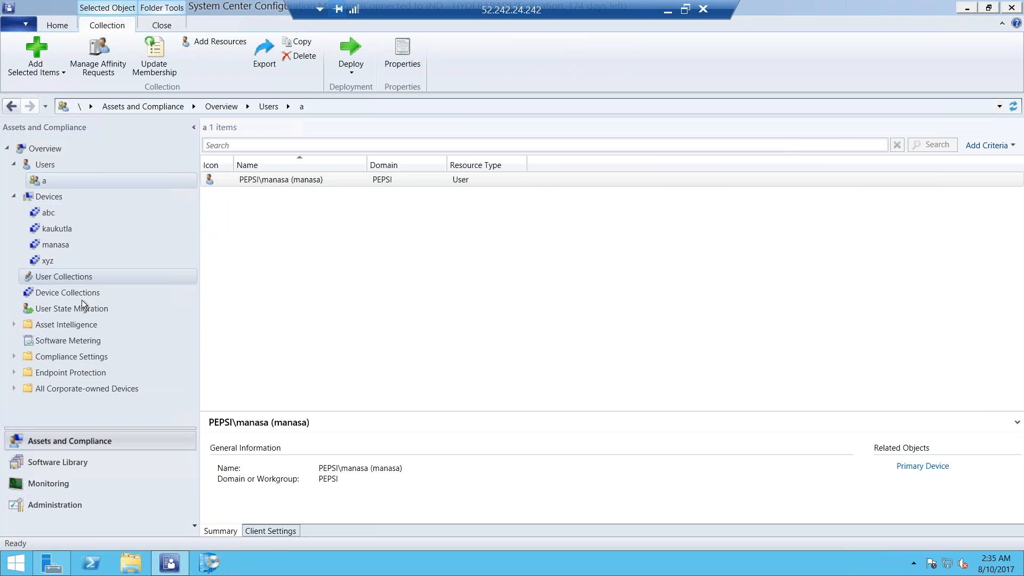
Switch to the applications in the Software Library and select 7-Zip 17.00 (x64 edition)
{"action": "left_click", "coordinate": [57, 464]}
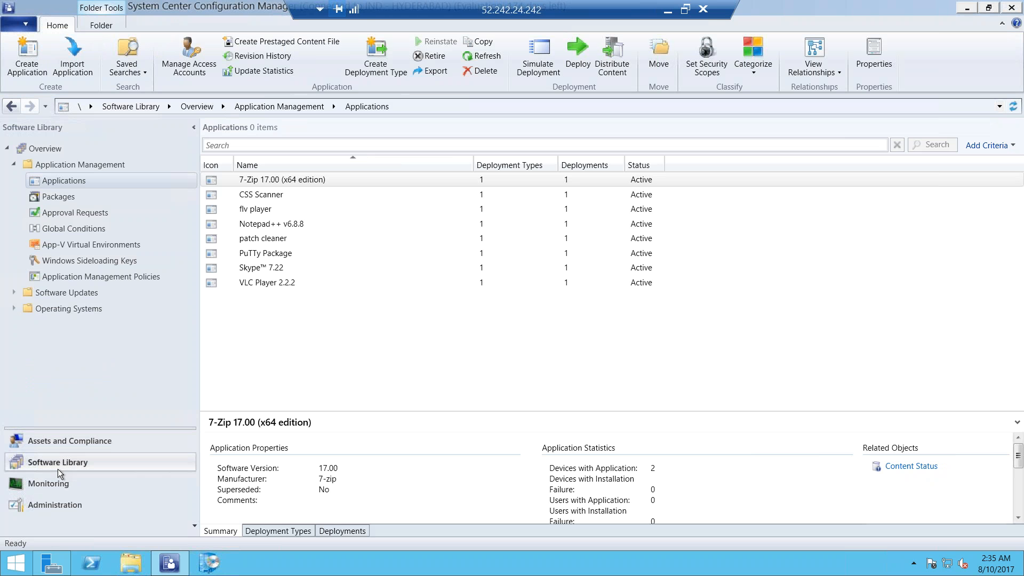
{"action": "left_click", "coordinate": [271, 181]}
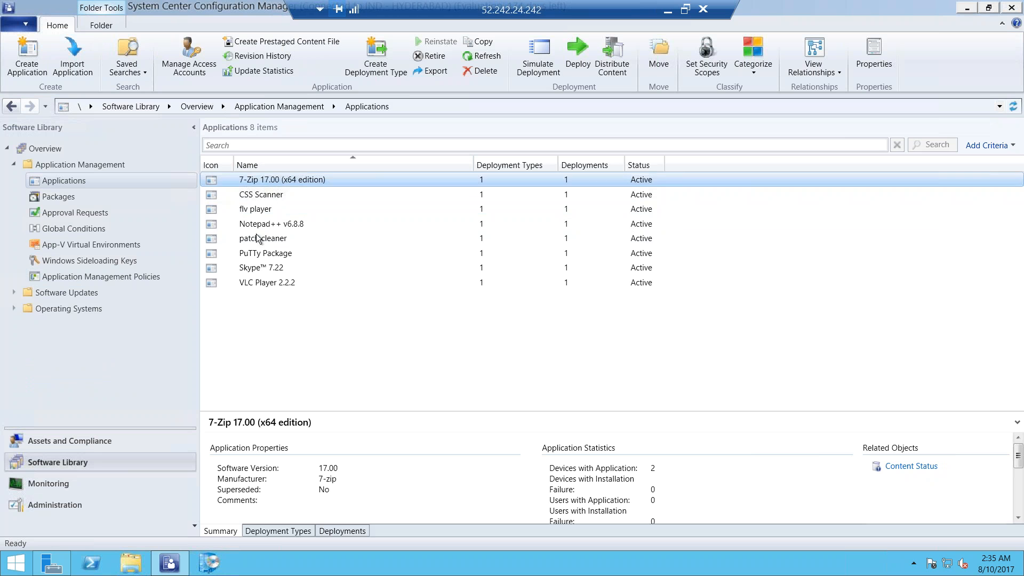
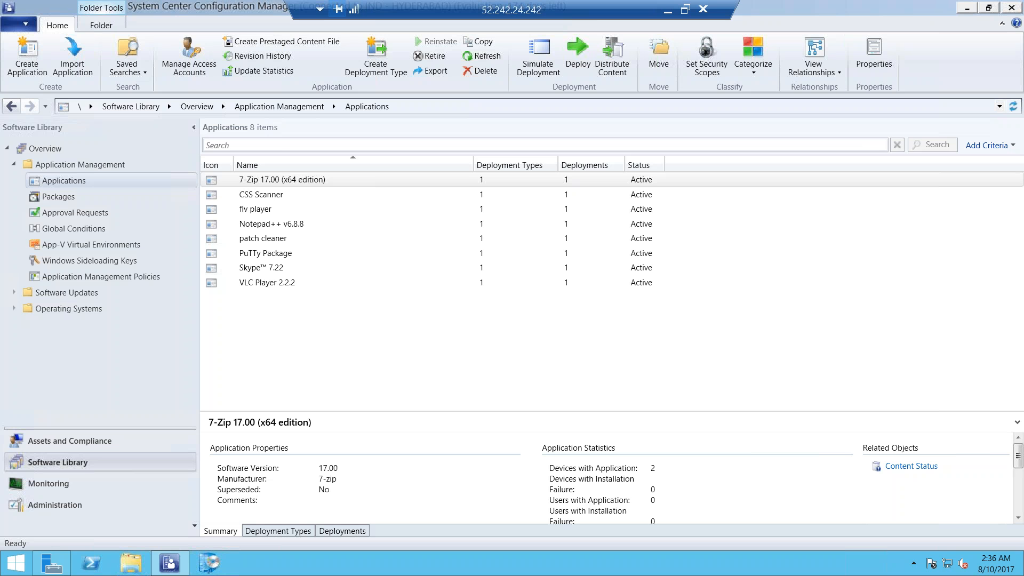
Start deploying 7-Zip 17.00 (x64 edition) with the All Users user collection as the target and continue to the content settings
{"action": "left_click", "coordinate": [272, 181]}
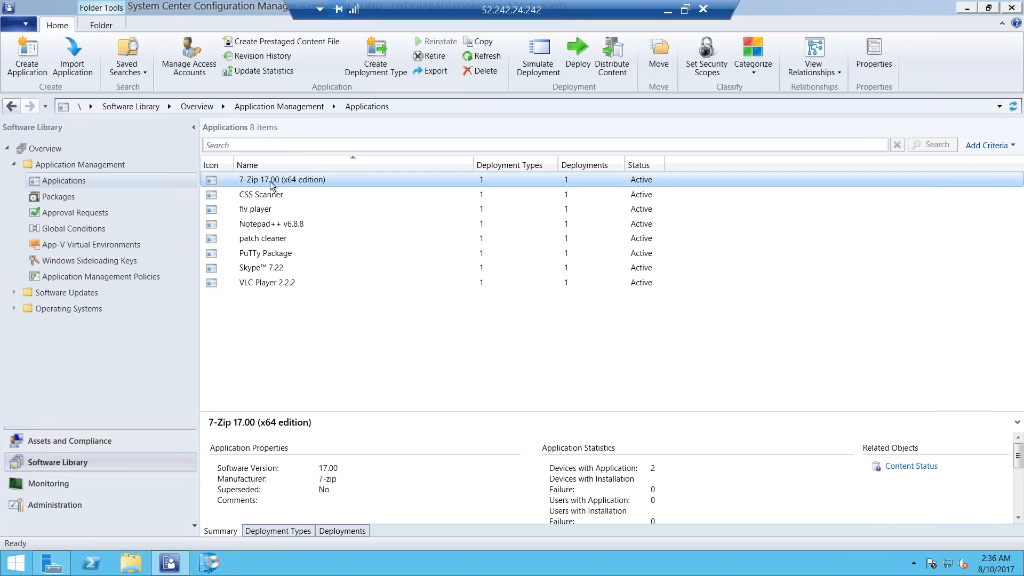
{"action": "right_click", "coordinate": [272, 184]}
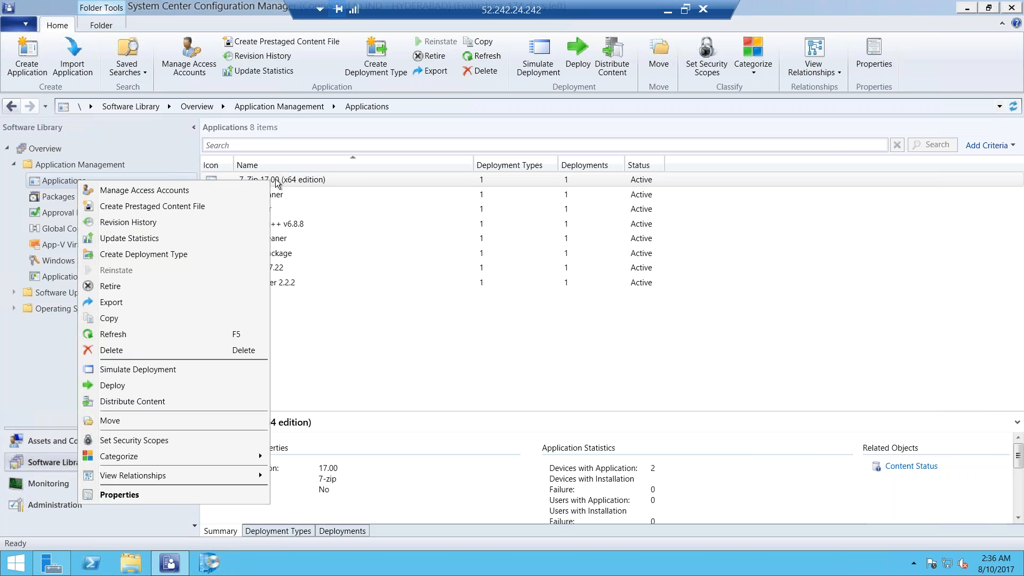
{"action": "left_click", "coordinate": [113, 385]}
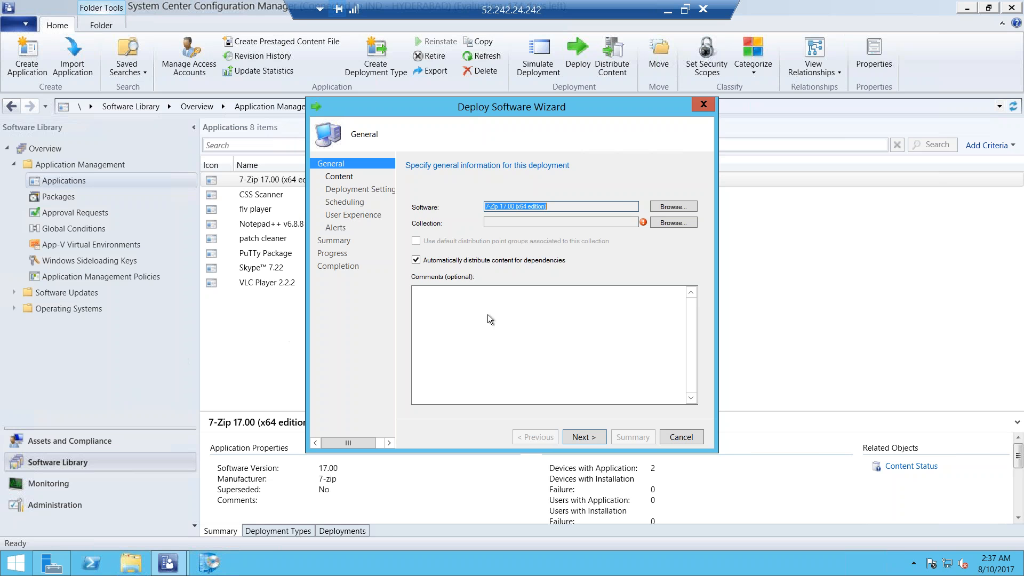
{"action": "left_click", "coordinate": [681, 222]}
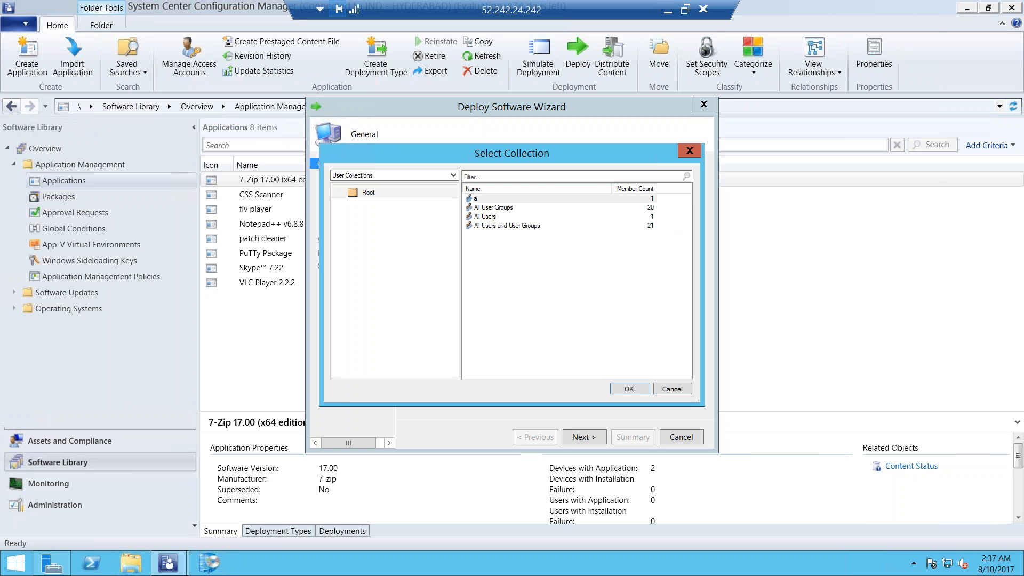
{"action": "left_click", "coordinate": [413, 176]}
{"action": "left_click", "coordinate": [481, 214]}
{"action": "left_click", "coordinate": [485, 218]}
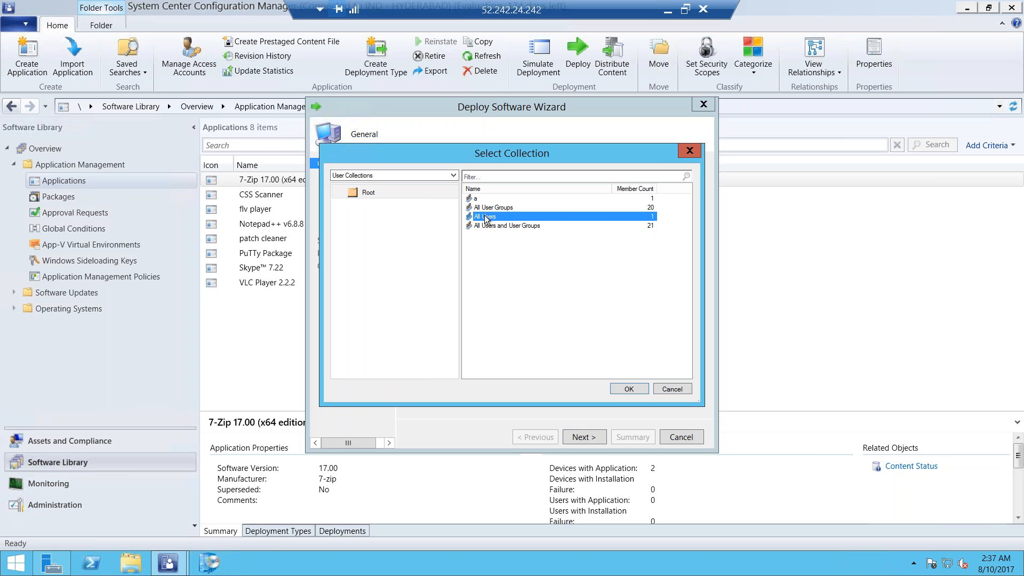
{"action": "left_click", "coordinate": [618, 386]}
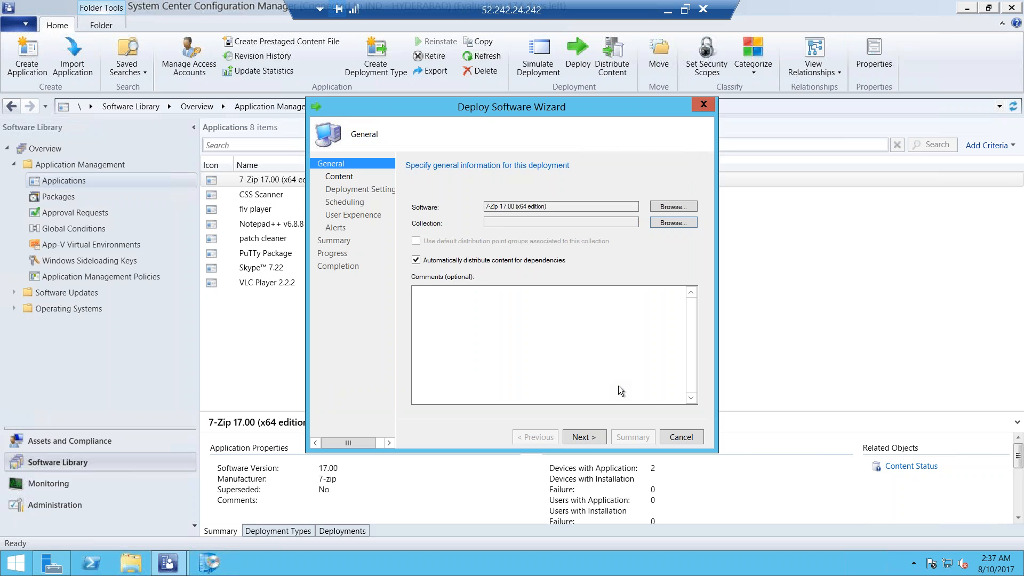
{"action": "left_click", "coordinate": [581, 438]}
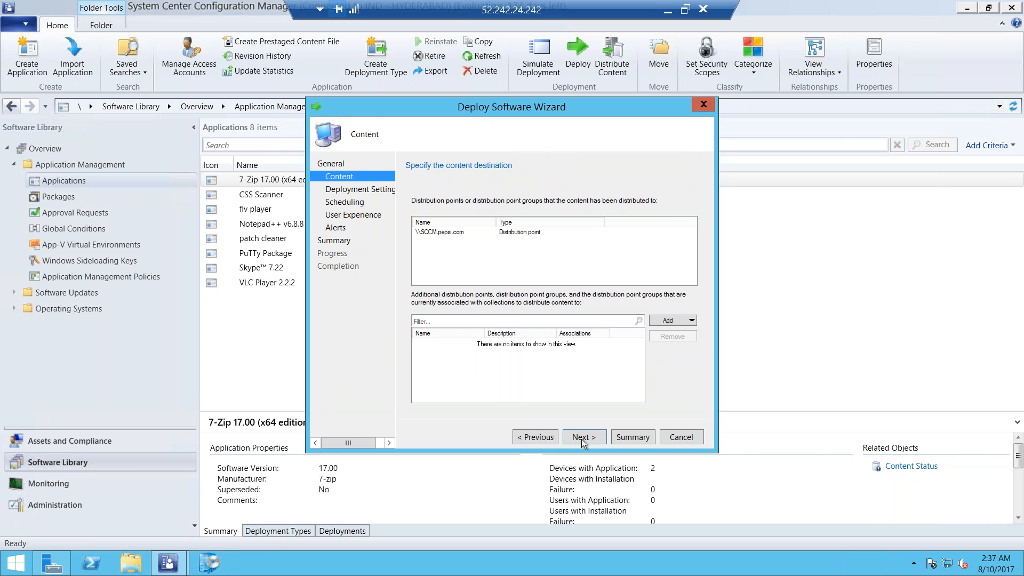
Keep the existing \\SCCM.pepsi.com distribution point as the content destination without adding another and continue to the deployment settings
{"action": "left_click", "coordinate": [676, 320]}
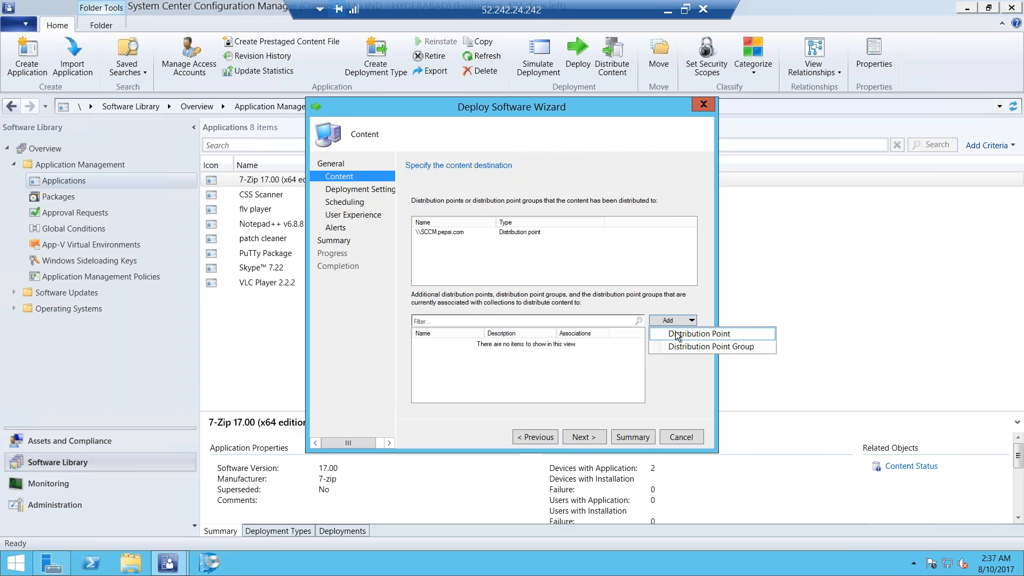
{"action": "left_click", "coordinate": [659, 378]}
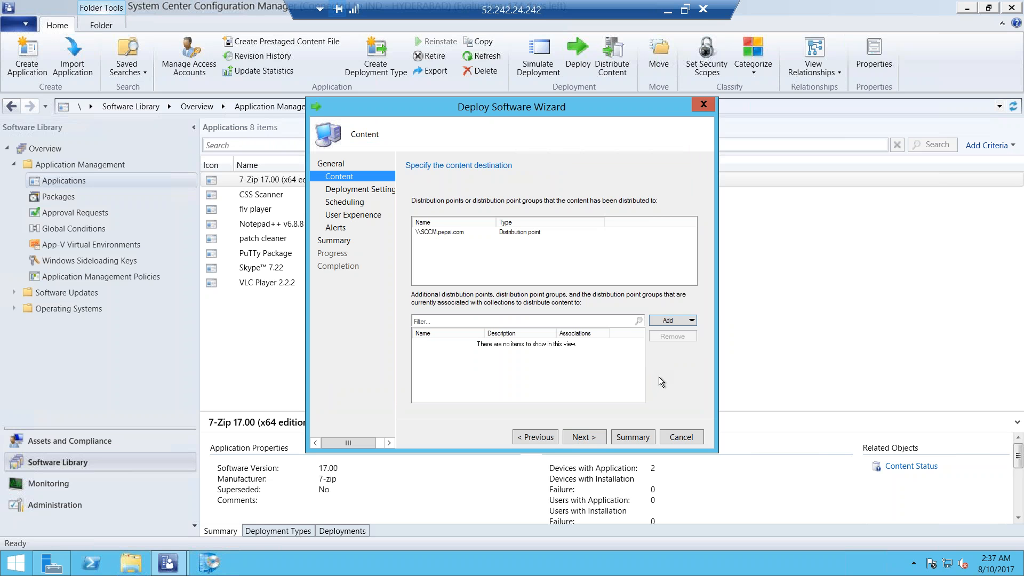
{"action": "left_click", "coordinate": [508, 232]}
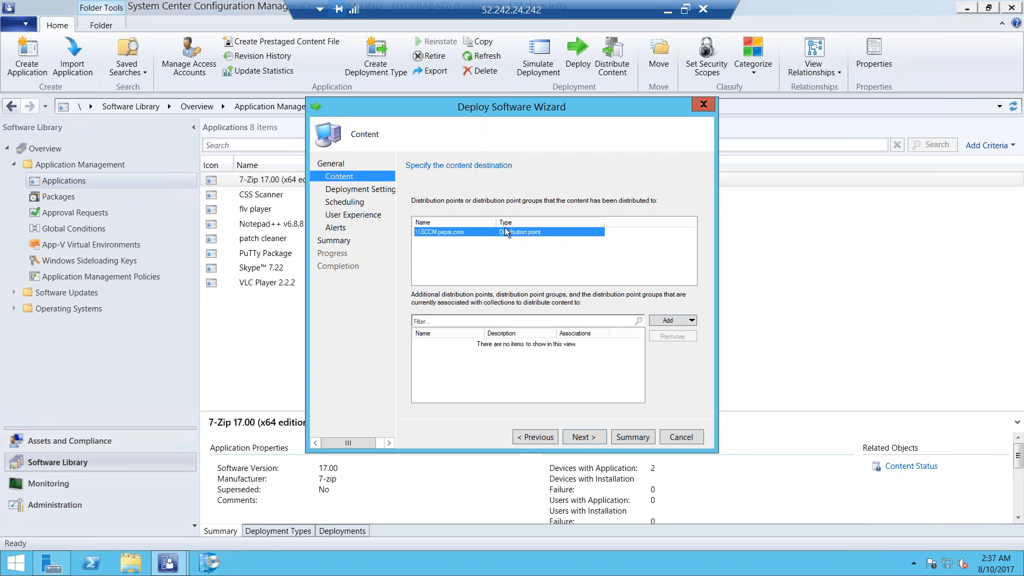
{"action": "left_click", "coordinate": [577, 438]}
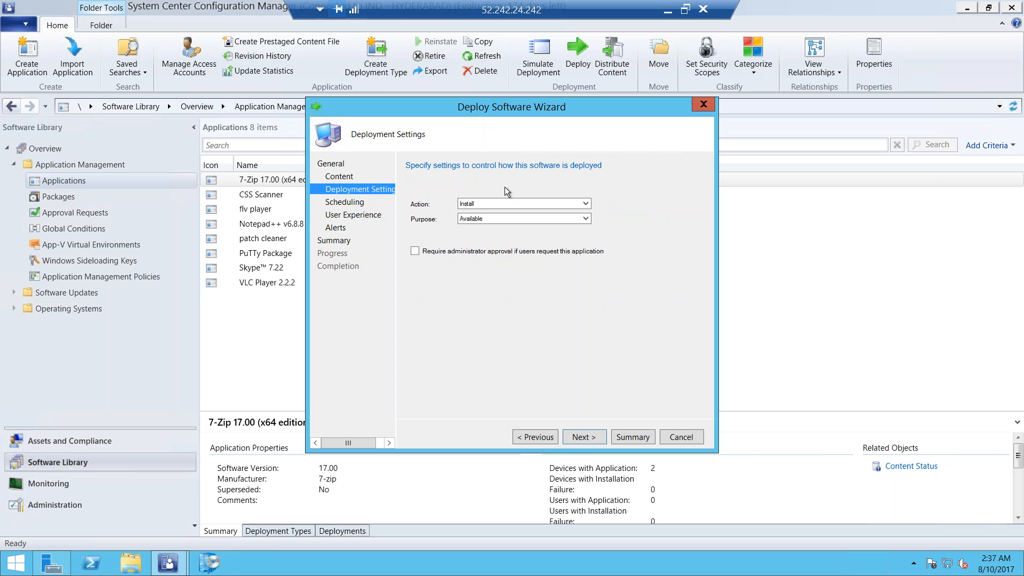
Complete the 7-Zip deployment with action Install, purpose Available and the default remaining settings, close the wizard and refresh the applications
{"action": "left_click", "coordinate": [576, 437]}
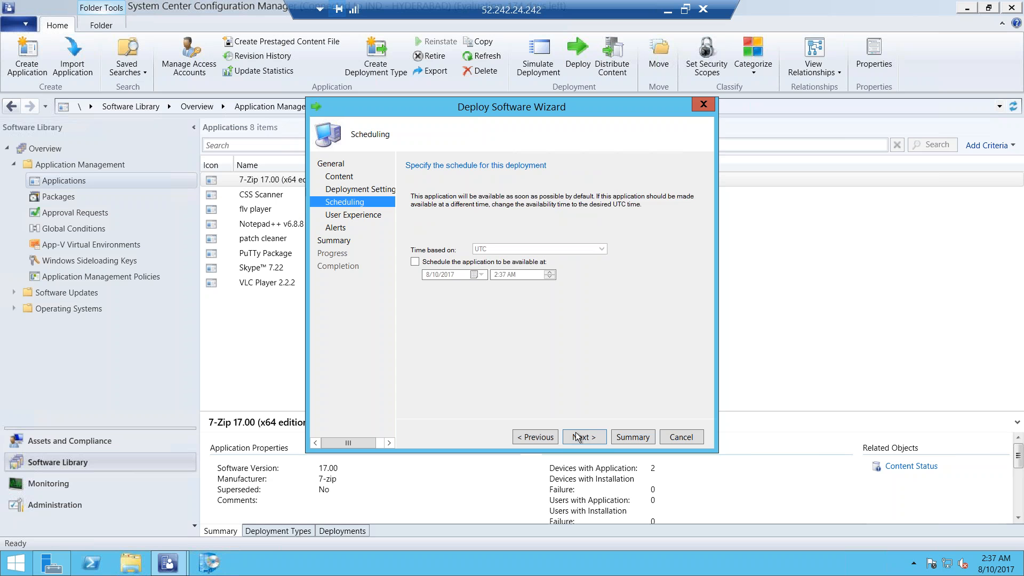
{"action": "left_click", "coordinate": [577, 437]}
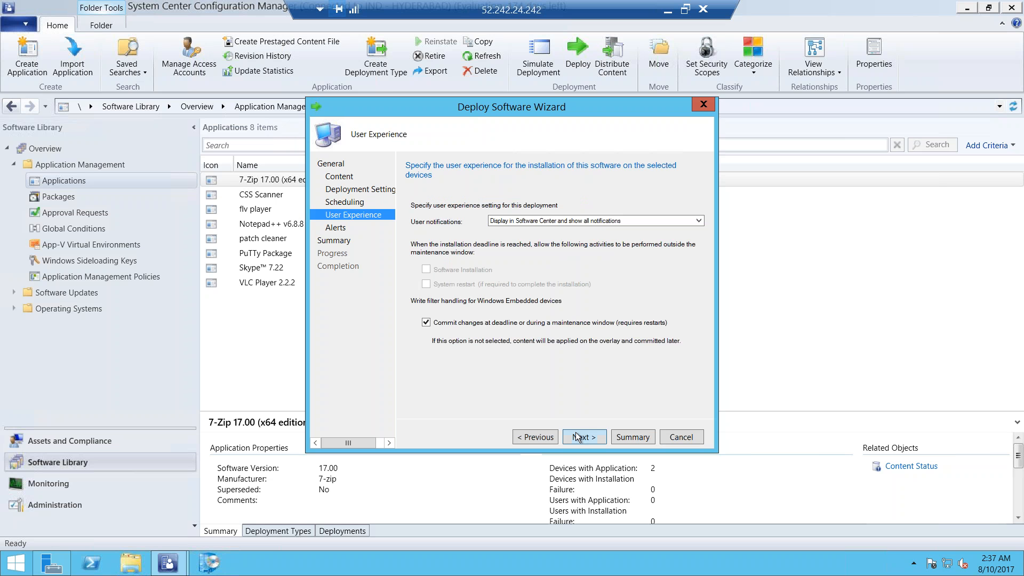
{"action": "left_click", "coordinate": [577, 437]}
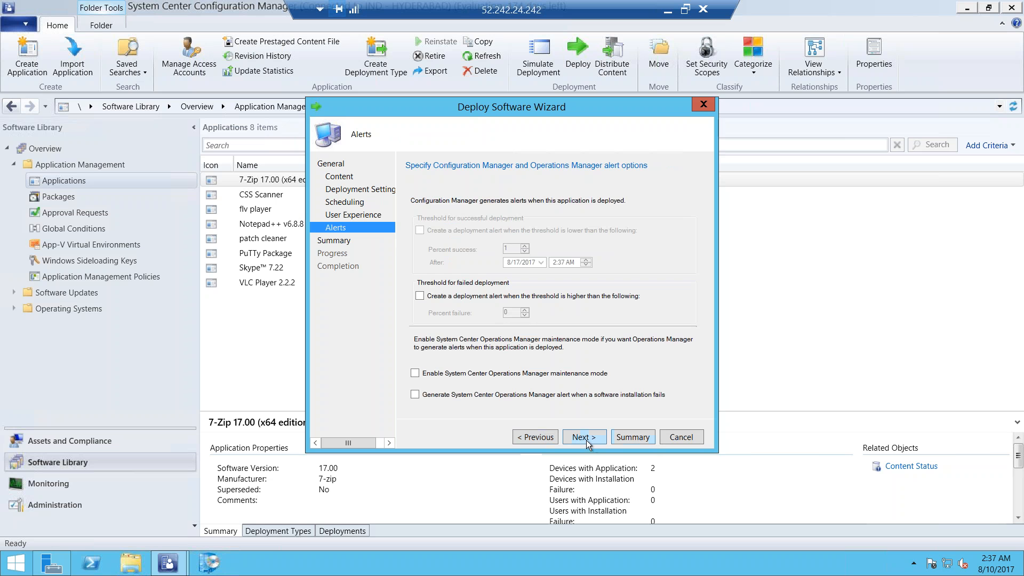
{"action": "left_click", "coordinate": [587, 439]}
{"action": "left_click", "coordinate": [586, 439]}
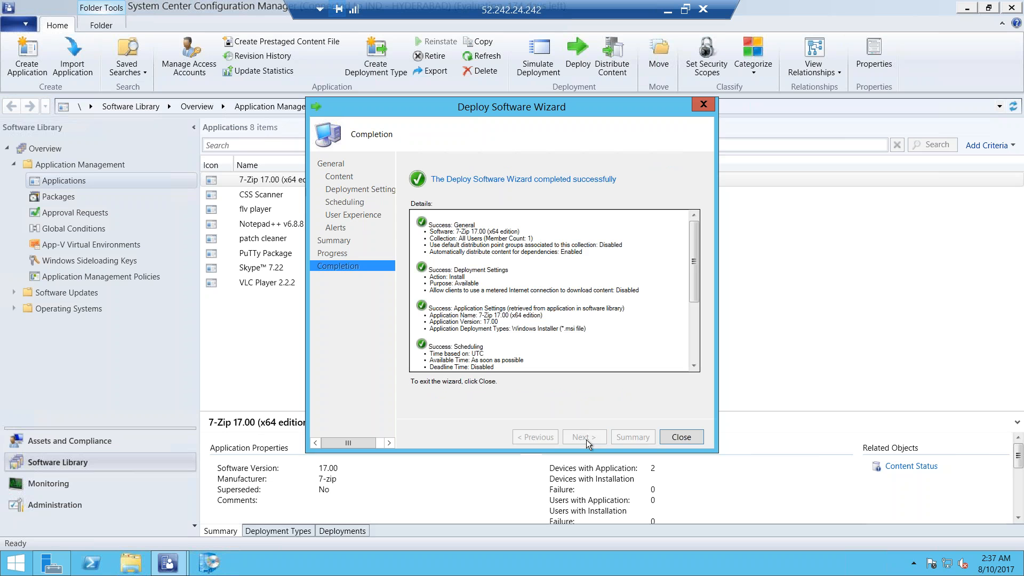
{"action": "left_click", "coordinate": [681, 437]}
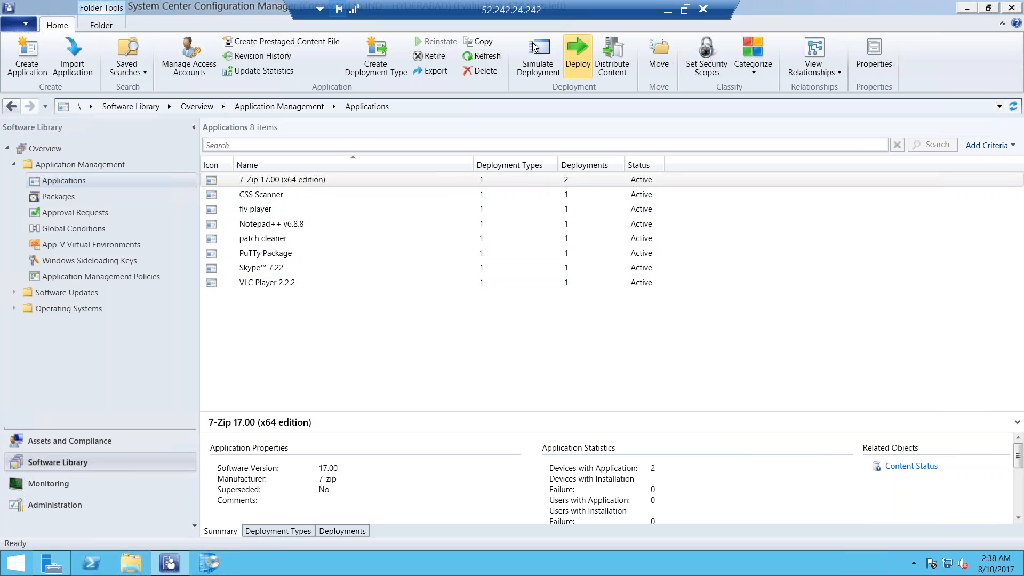
{"action": "left_click", "coordinate": [472, 56]}
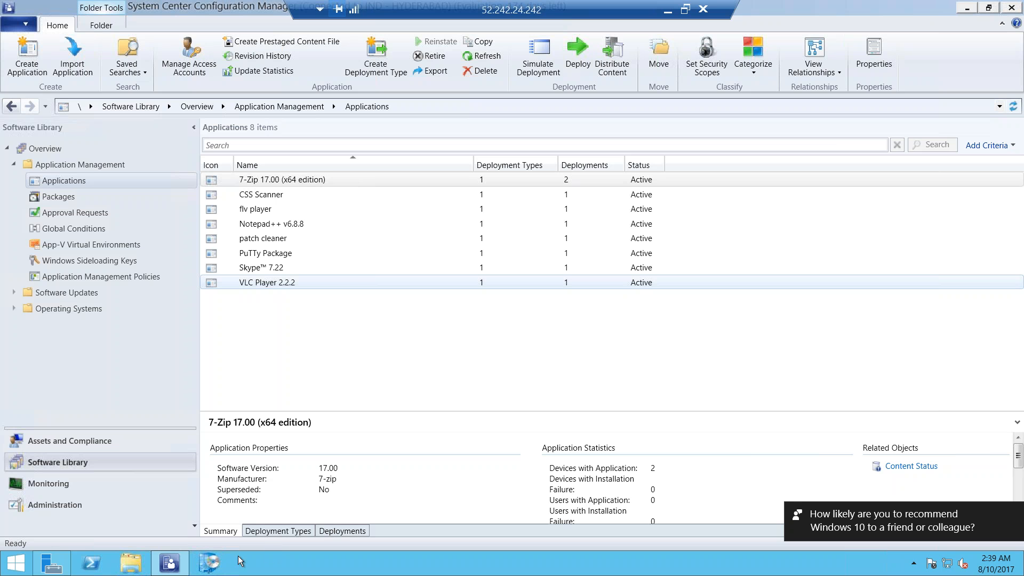
Switch to Software Center and follow the link to find additional applications from the Application Catalog
{"action": "left_click", "coordinate": [208, 567]}
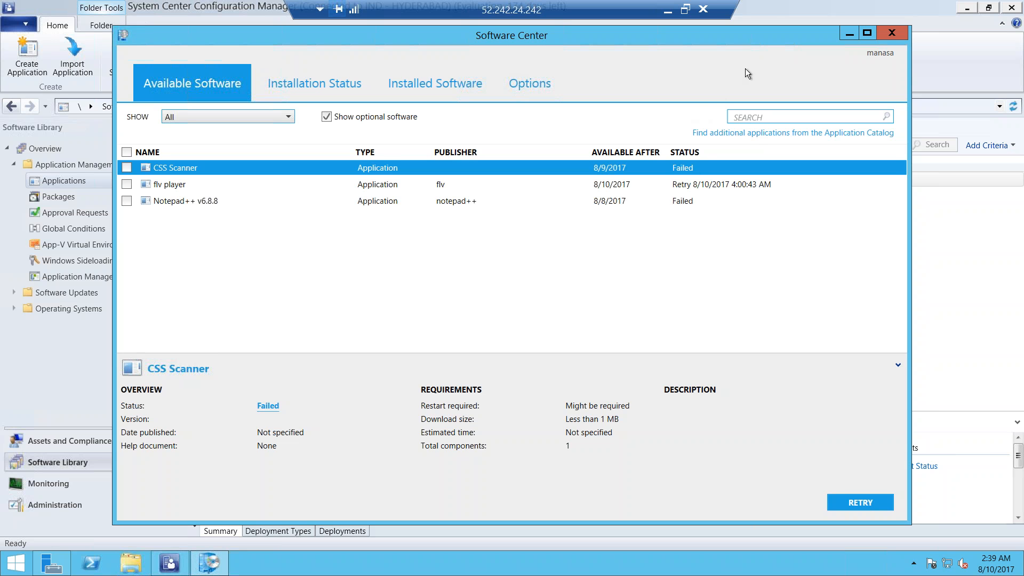
{"action": "left_click_drag", "start_coordinate": [731, 37], "coordinate": [668, 42]}
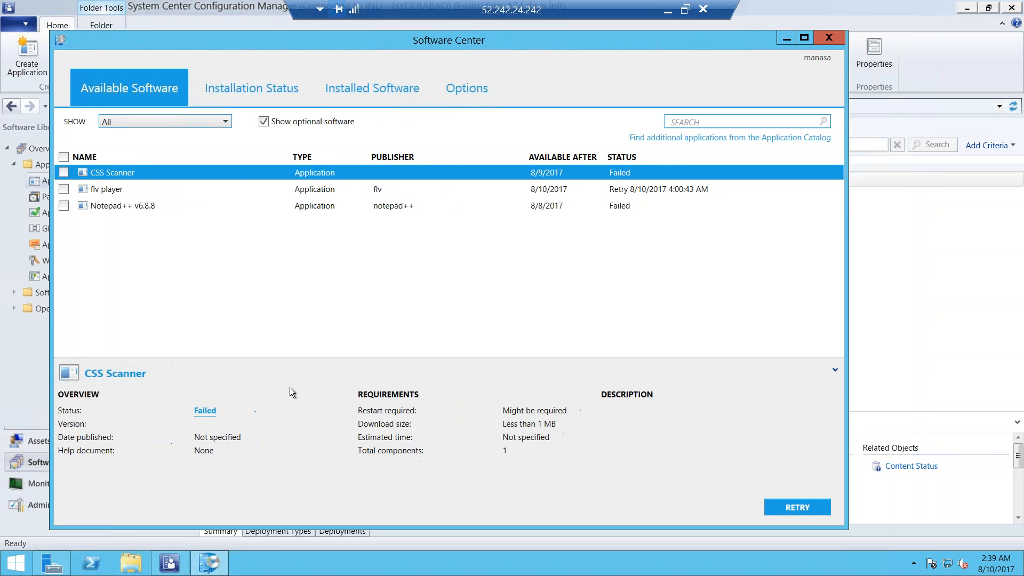
{"action": "left_click", "coordinate": [699, 138]}
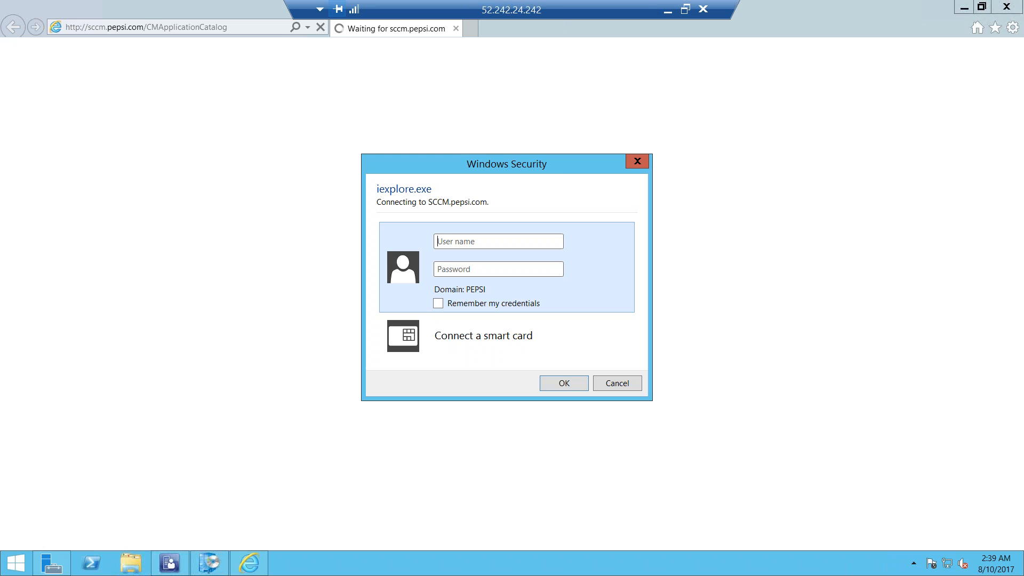
Enter the pepsi.com domain user name in the Application Catalog's sign-in prompt
{"action": "type", "text": "pepsi.com\\manasa"}
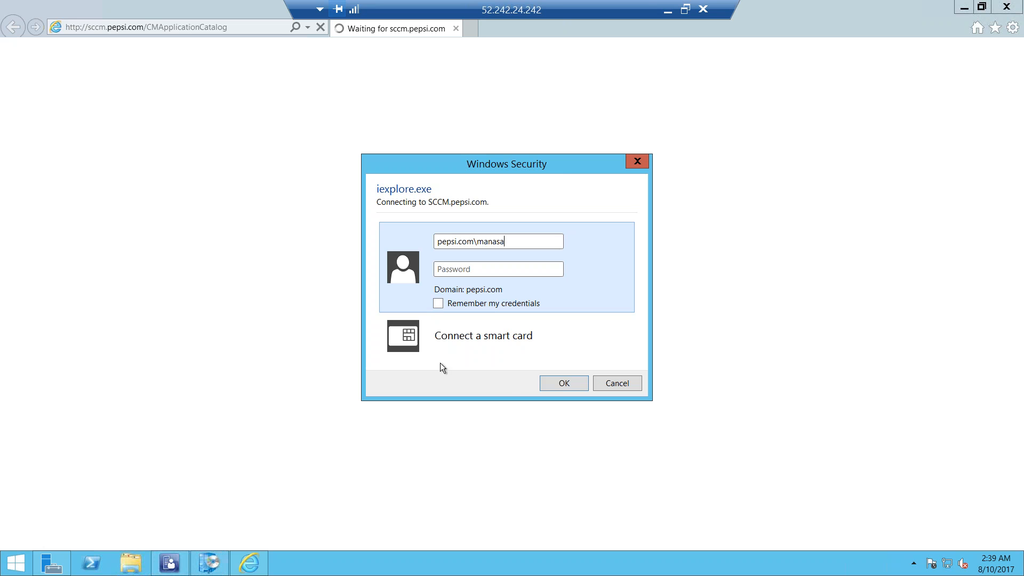
{"action": "key", "text": "Tab"}
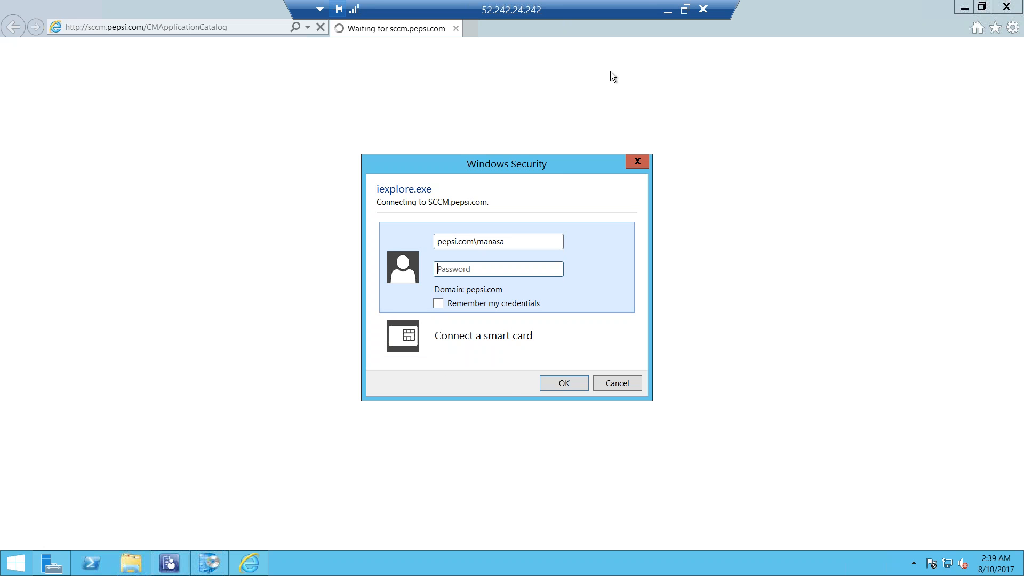
Copy the account password from the local desktop's sticky note, return to the SCCM remote session and sign in with it
{"action": "left_click", "coordinate": [668, 10]}
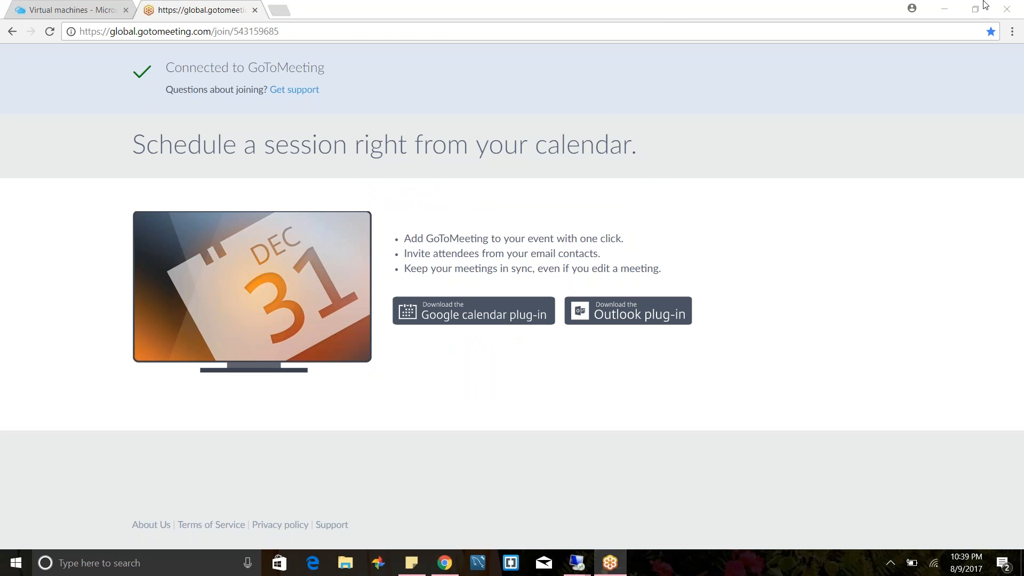
{"action": "left_click", "coordinate": [944, 8]}
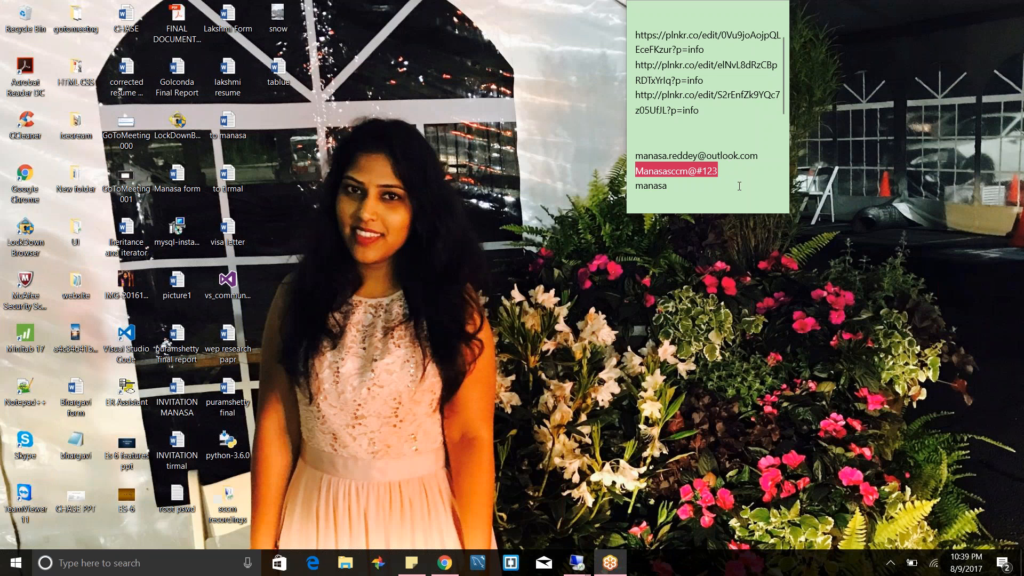
{"action": "left_click_drag", "start_coordinate": [728, 170], "coordinate": [630, 175]}
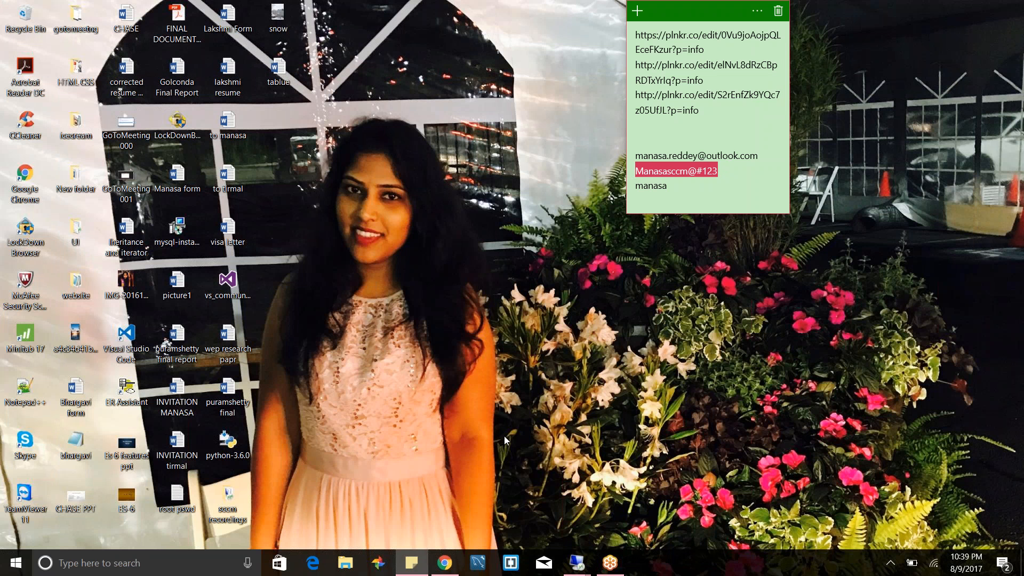
{"action": "mouse_move", "coordinate": [577, 565]}
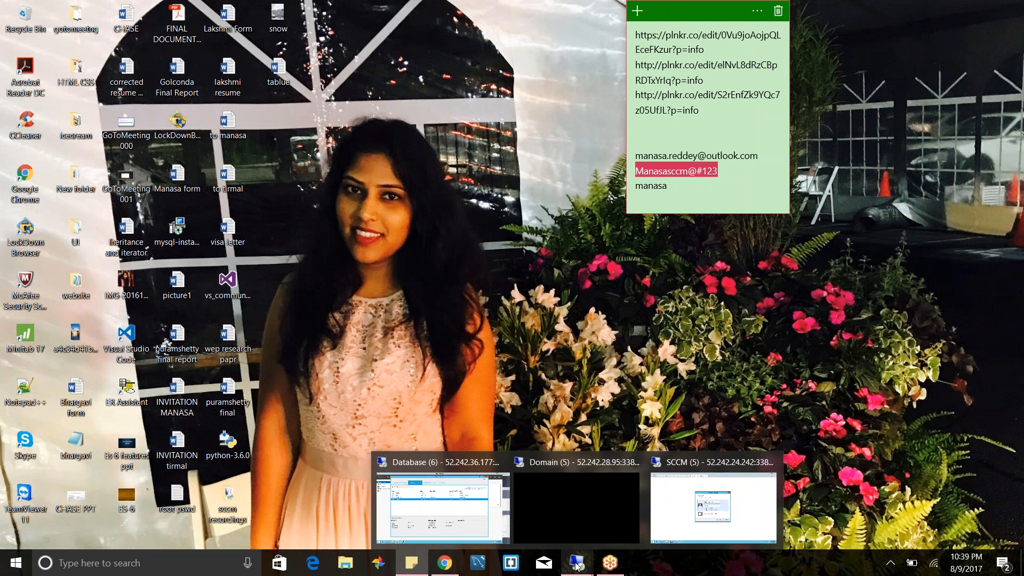
{"action": "mouse_move", "coordinate": [514, 504]}
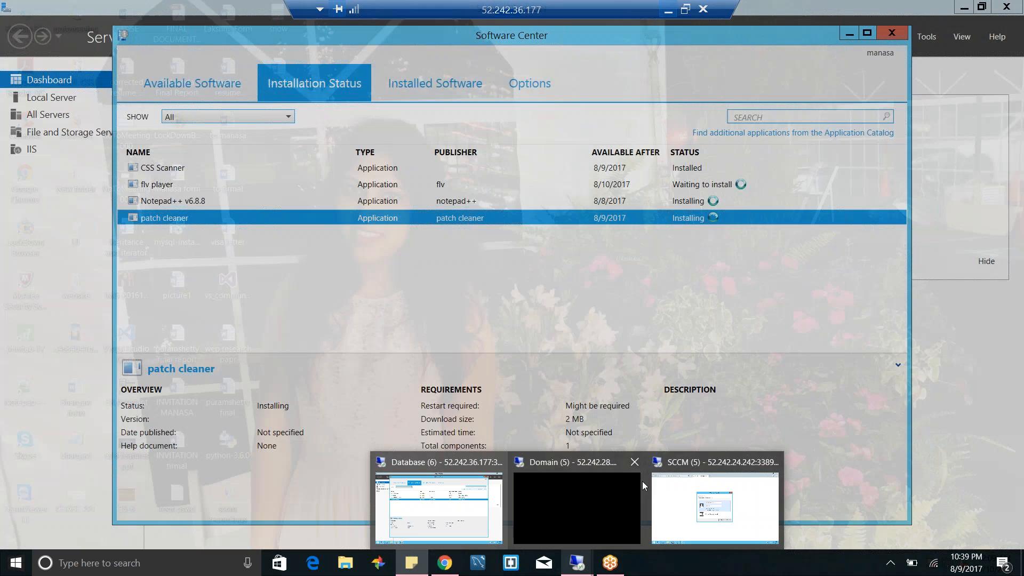
{"action": "left_click", "coordinate": [645, 483]}
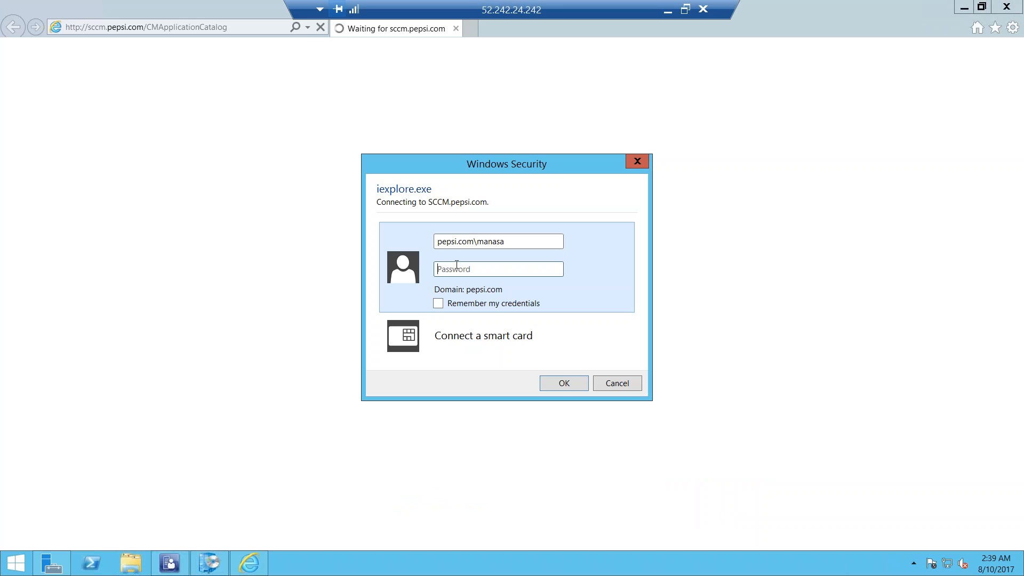
{"action": "key", "text": "ctrl+v"}
{"action": "left_click", "coordinate": [551, 388]}
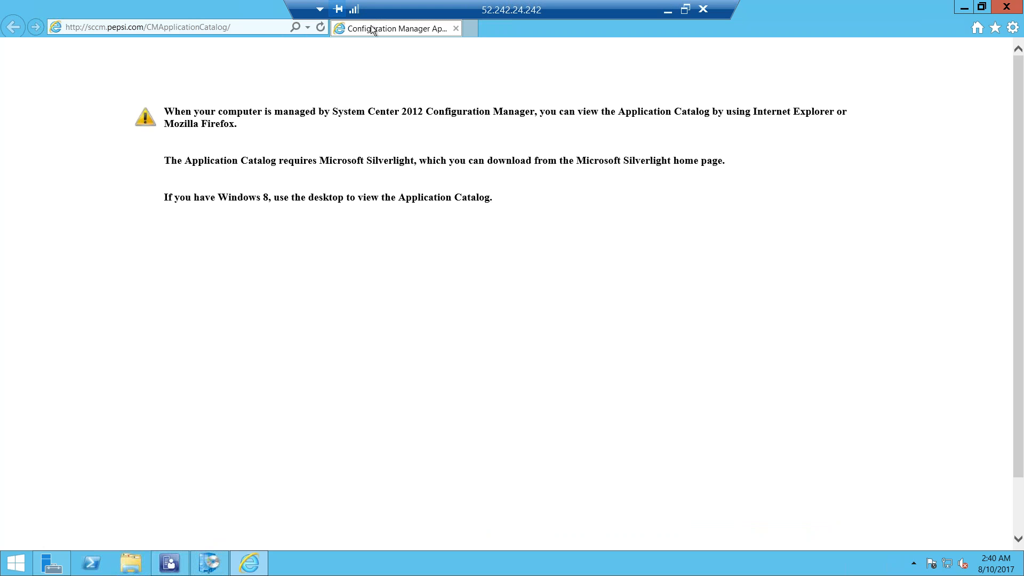
Reload the Application Catalog page and allow the blocked Silverlight add-on to run this time
{"action": "left_click", "coordinate": [260, 27]}
{"action": "key", "text": "Return"}
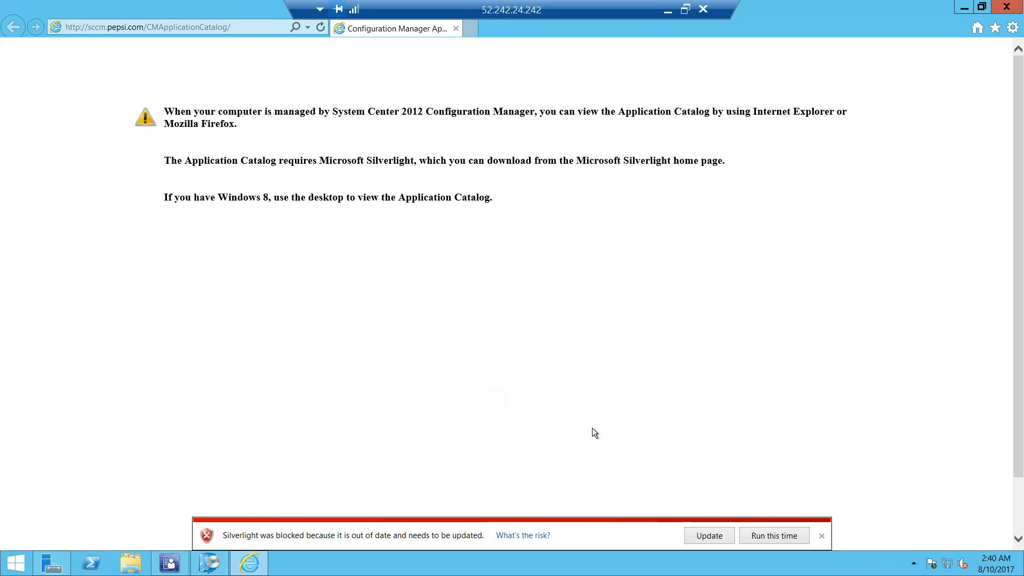
{"action": "left_click", "coordinate": [758, 535]}
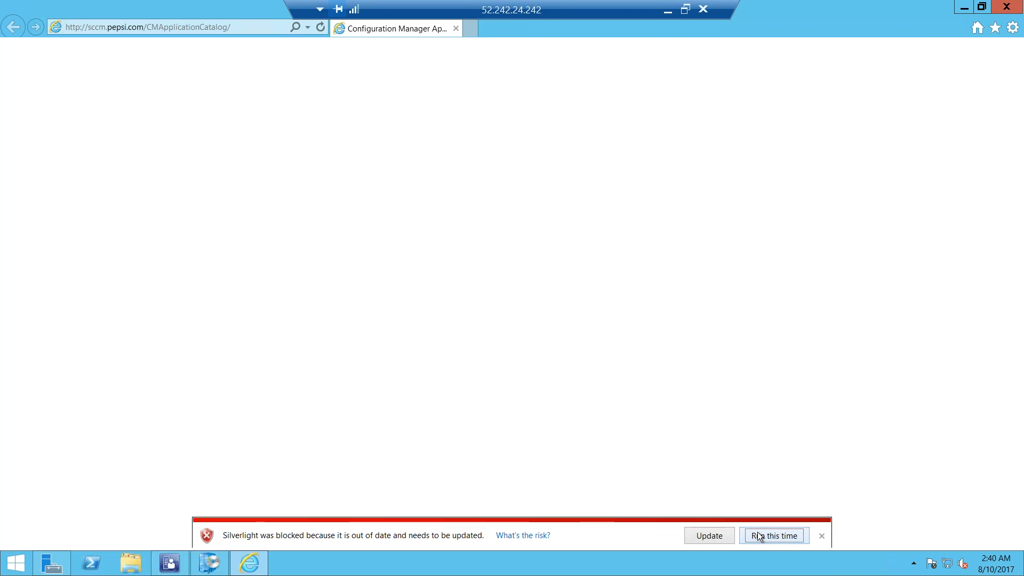
{"action": "left_click", "coordinate": [759, 535]}
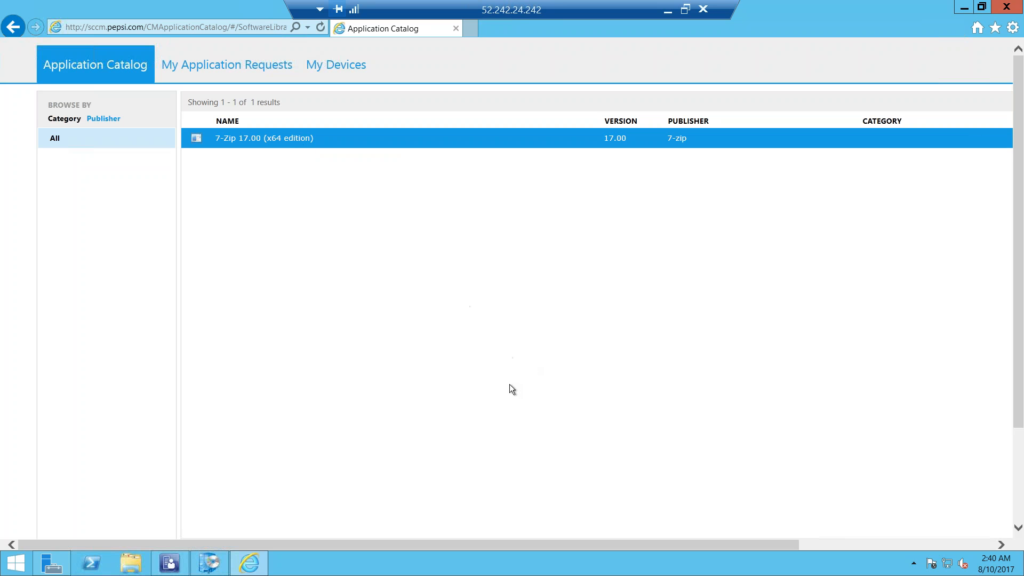
Install 7-Zip 17.00 (x64 edition) from the Application Catalog, confirm the installation and return to the catalog
{"action": "scroll", "coordinate": [510, 389], "scroll_direction": "down", "scroll_amount": 3}
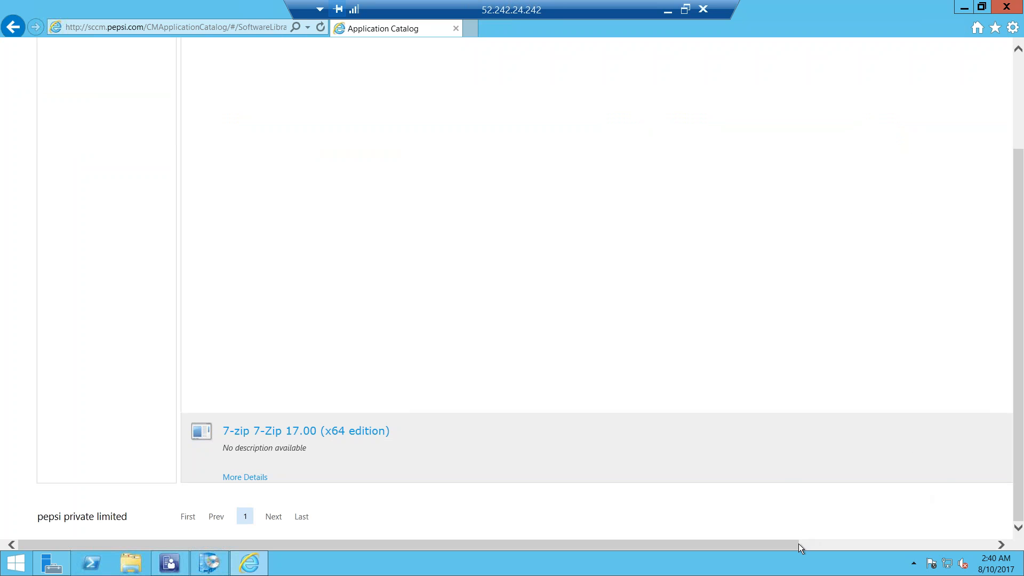
{"action": "left_click", "coordinate": [930, 540]}
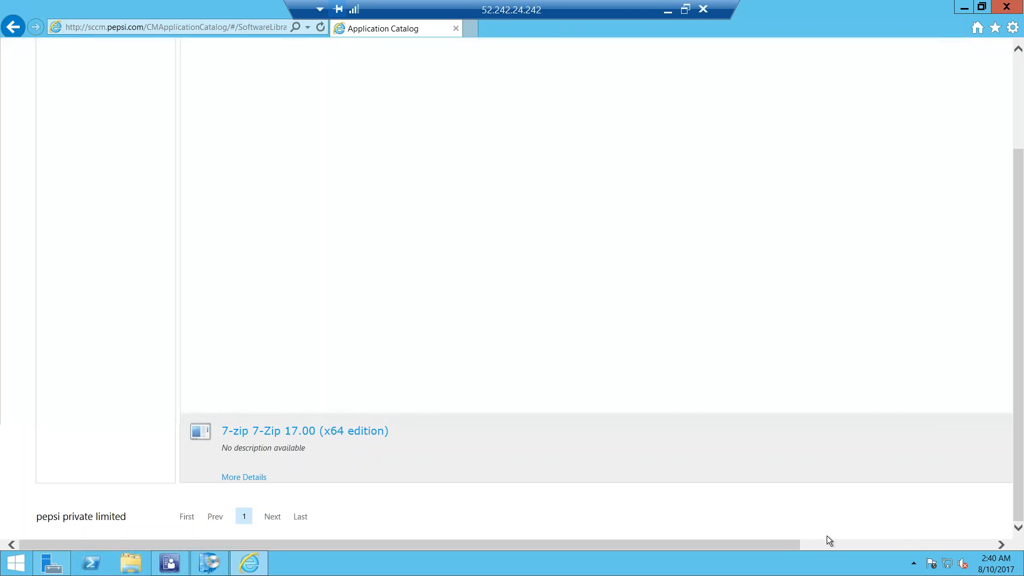
{"action": "left_click_drag", "start_coordinate": [783, 541], "coordinate": [1022, 546]}
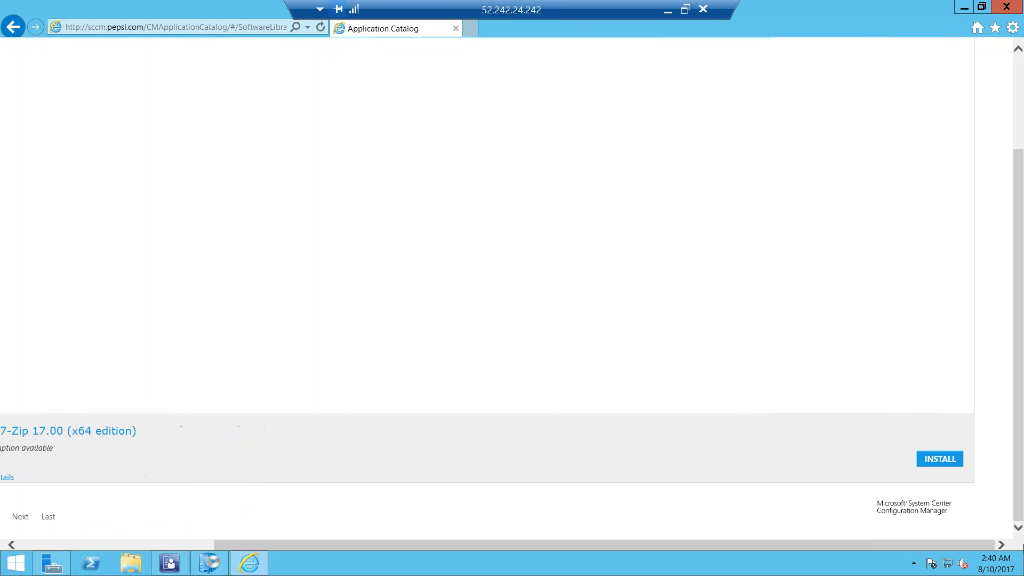
{"action": "left_click", "coordinate": [936, 459]}
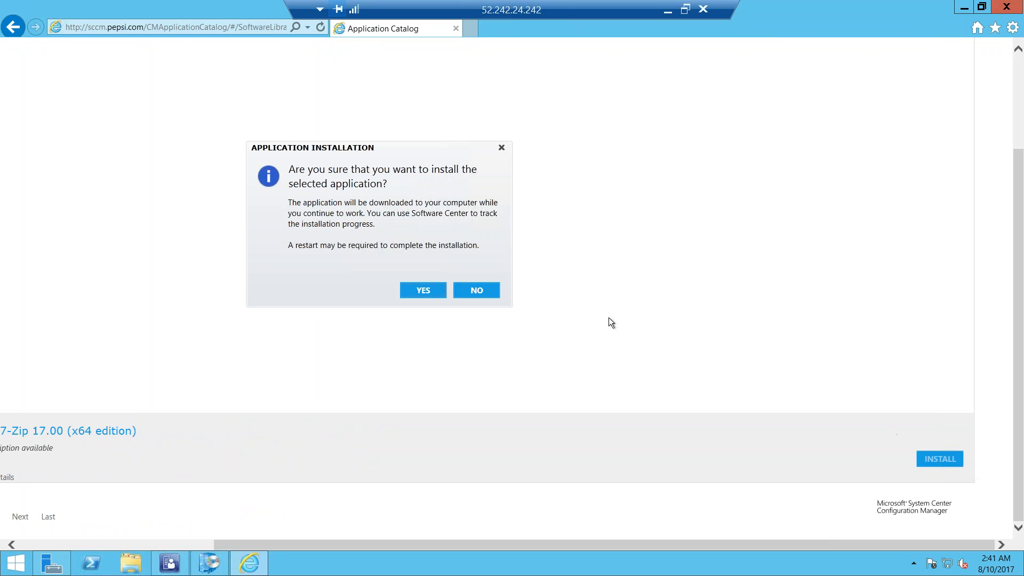
{"action": "left_click", "coordinate": [422, 292]}
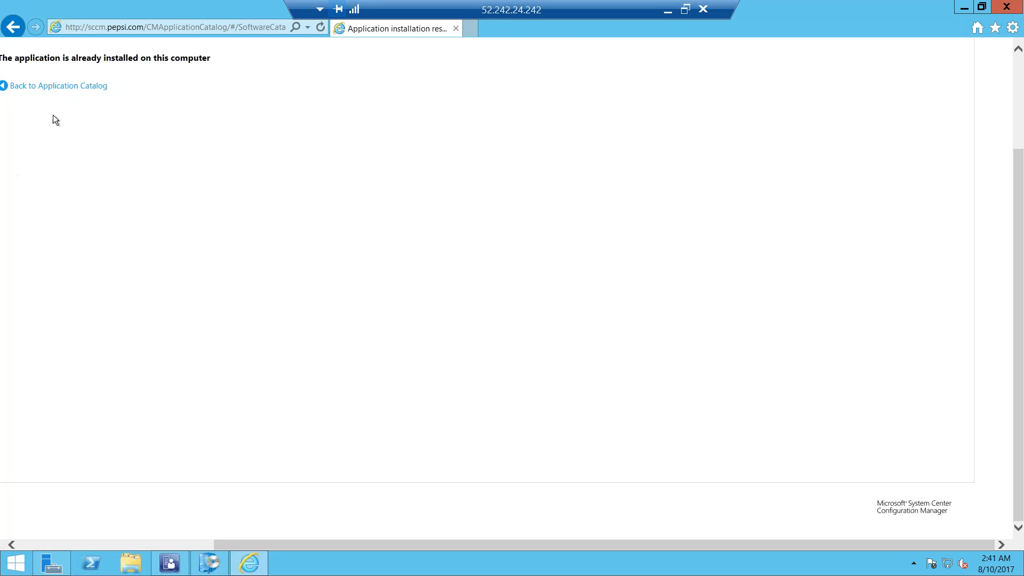
{"action": "left_click", "coordinate": [63, 86]}
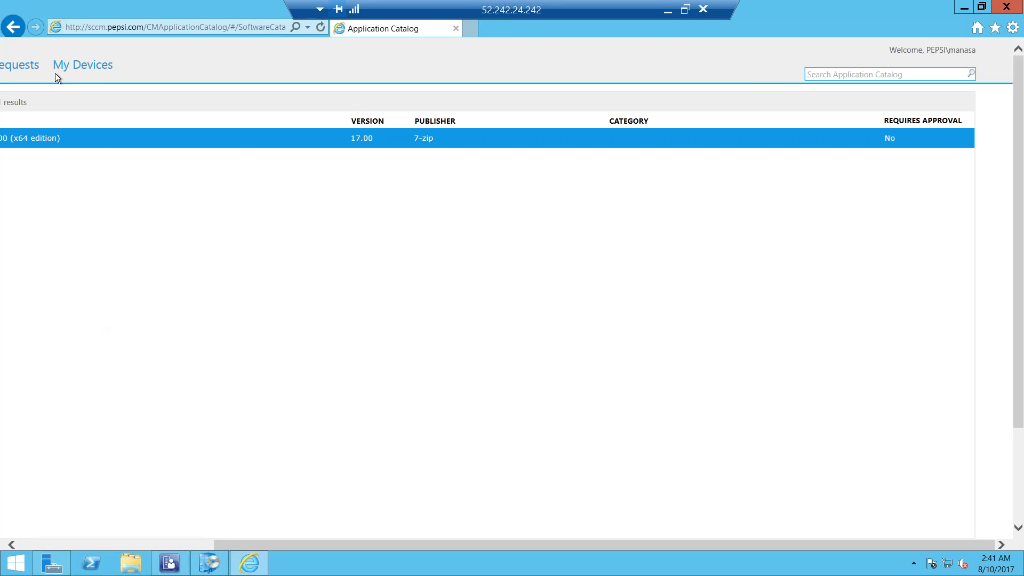
Switch to the Database remote session and follow Software Center's link from the available software to the Application Catalog
{"action": "left_click", "coordinate": [218, 28]}
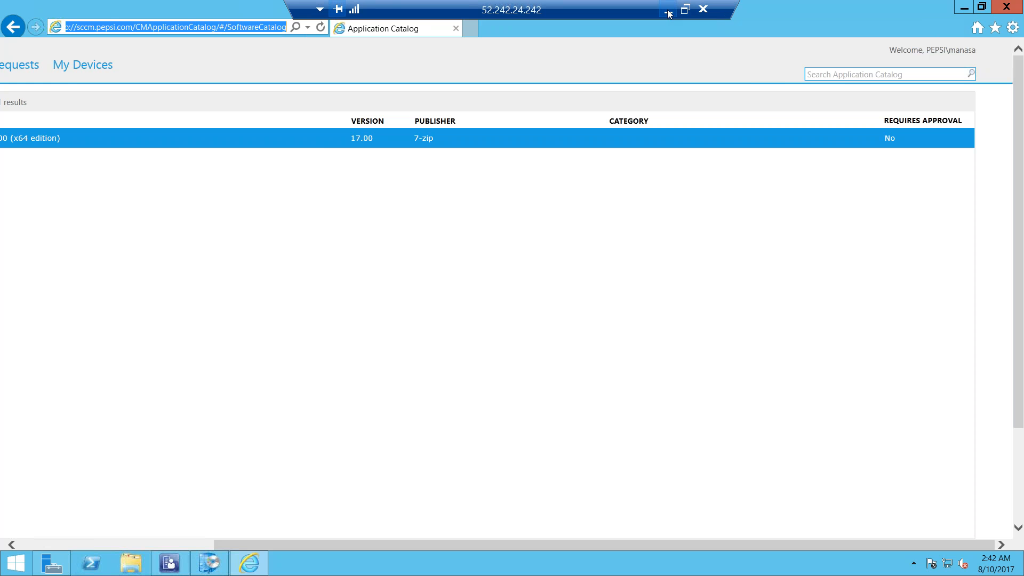
{"action": "mouse_move", "coordinate": [584, 570]}
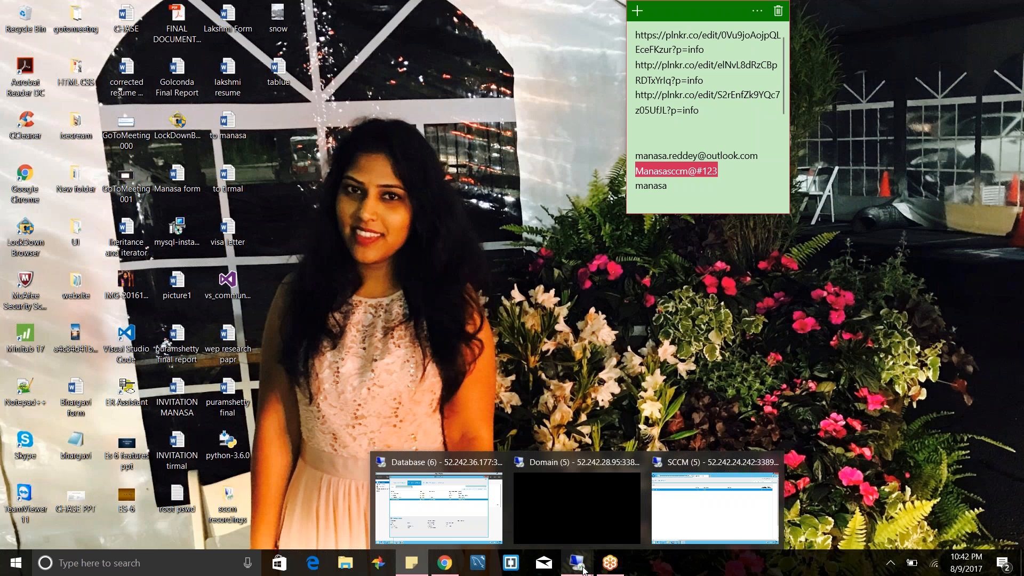
{"action": "left_click", "coordinate": [576, 499]}
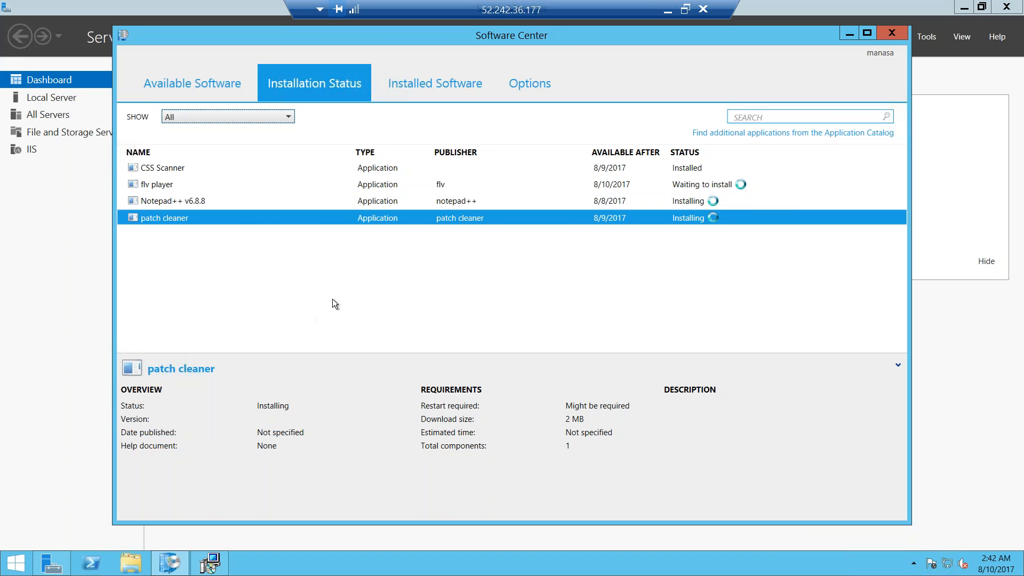
{"action": "left_click", "coordinate": [231, 87]}
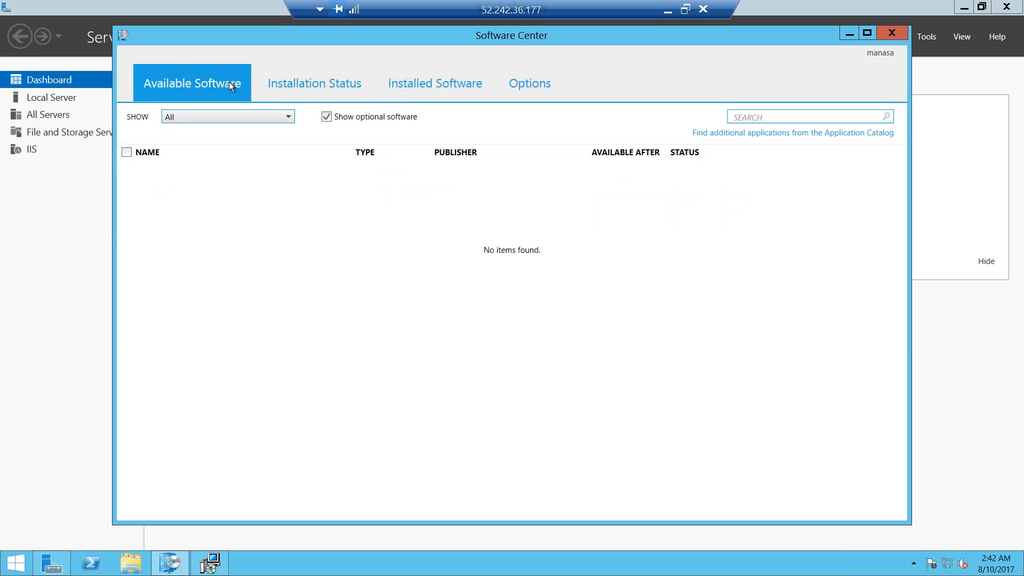
{"action": "left_click", "coordinate": [739, 133]}
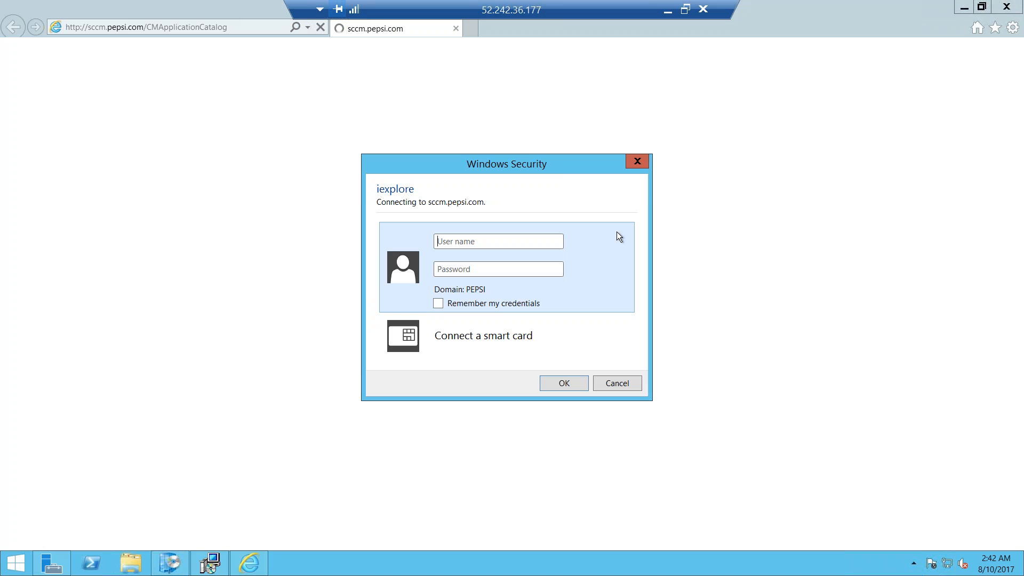
Enter the pepsi.com domain user name in the sign-in prompt for sccm.pepsi.com
{"action": "type", "text": "pepsi.com"}
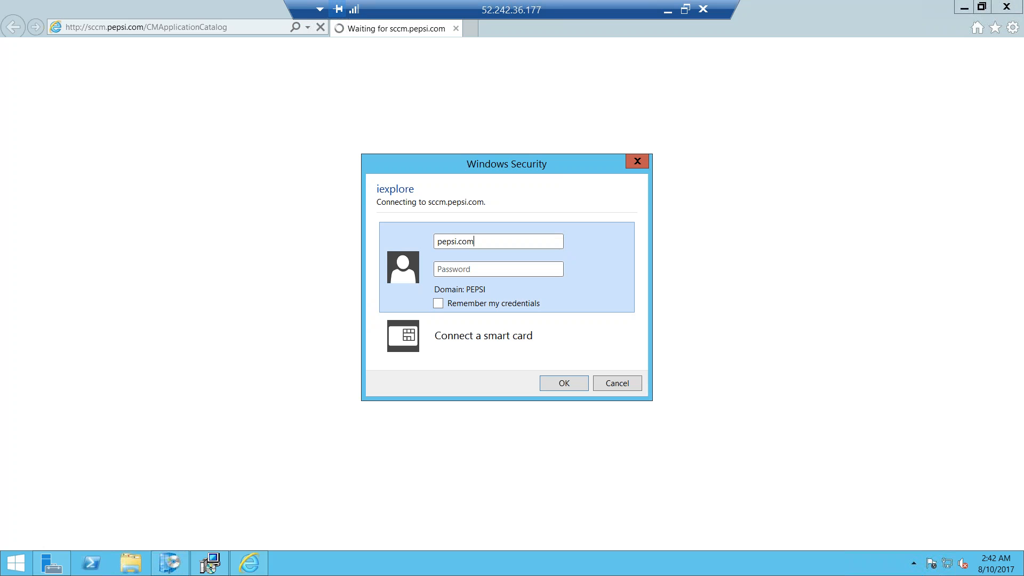
{"action": "type", "text": "\\manasa"}
{"action": "key", "text": "ctrl+v"}
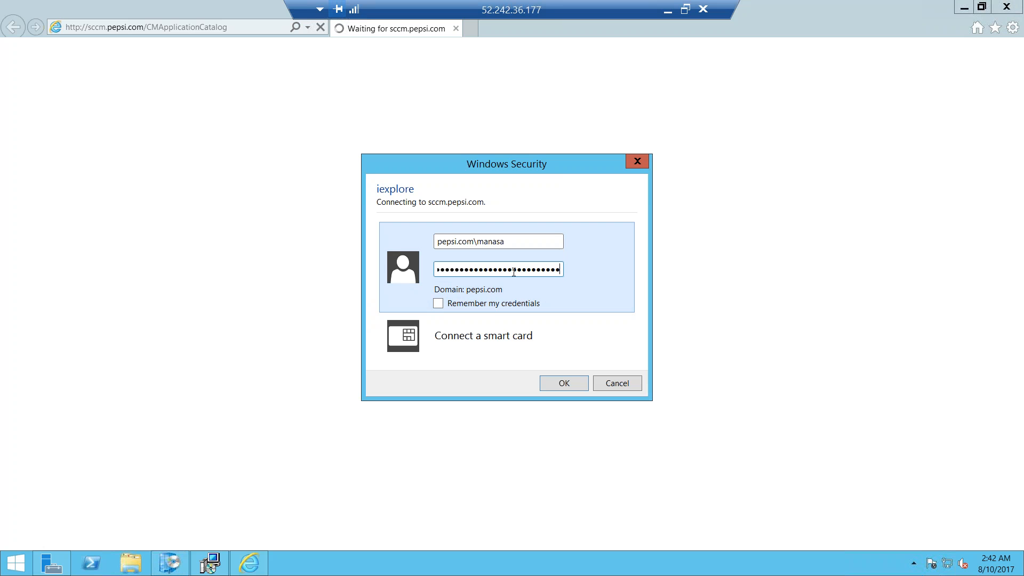
{"action": "key", "text": "BackSpace"}
{"action": "key", "text": "BackSpace"}
{"action": "key", "text": "BackSpace"}
{"action": "key", "text": "BackSpace"}
{"action": "key", "text": "BackSpace"}
{"action": "key", "text": "BackSpace"}
{"action": "key", "text": "BackSpace"}
{"action": "key", "text": "BackSpace"}
{"action": "key", "text": "BackSpace"}
{"action": "key", "text": "BackSpace"}
{"action": "key", "text": "BackSpace"}
{"action": "key", "text": "BackSpace"}
{"action": "key", "text": "BackSpace"}
{"action": "key", "text": "BackSpace"}
{"action": "key", "text": "BackSpace"}
{"action": "key", "text": "BackSpace"}
{"action": "key", "text": "BackSpace"}
{"action": "key", "text": "BackSpace"}
{"action": "key", "text": "BackSpace"}
{"action": "key", "text": "BackSpace"}
{"action": "key", "text": "BackSpace"}
{"action": "key", "text": "BackSpace"}
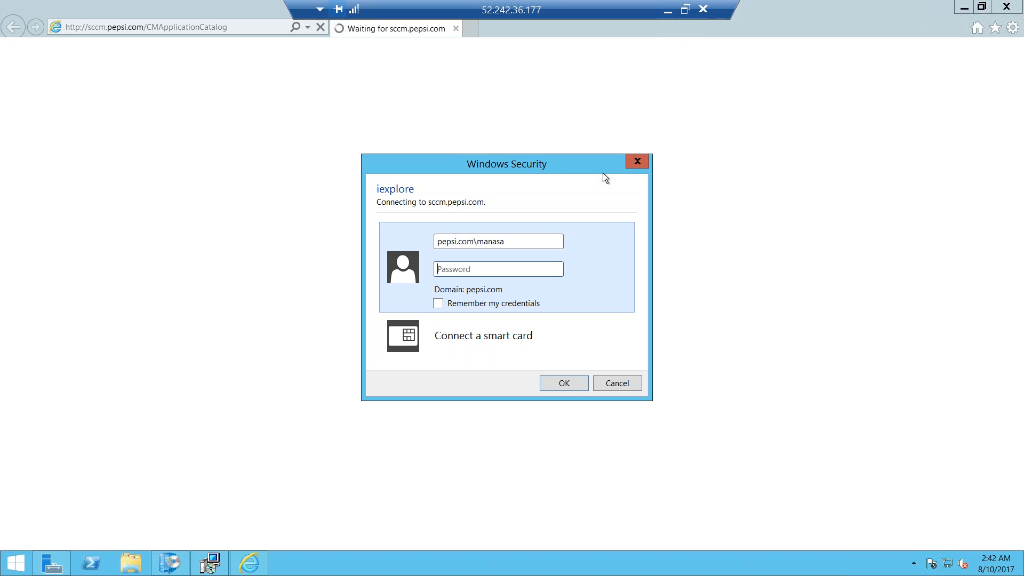
Enter the account password, sign in to the Application Catalog and allow the blocked Silverlight add-on to run this time
{"action": "type", "text": "••••••••••••••"}
{"action": "left_click", "coordinate": [556, 383]}
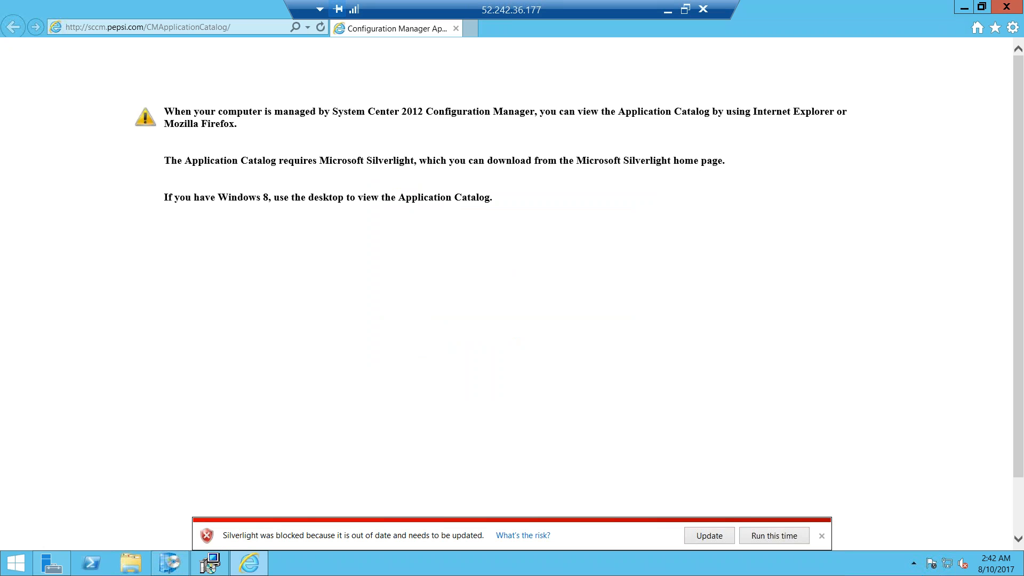
{"action": "left_click", "coordinate": [769, 533]}
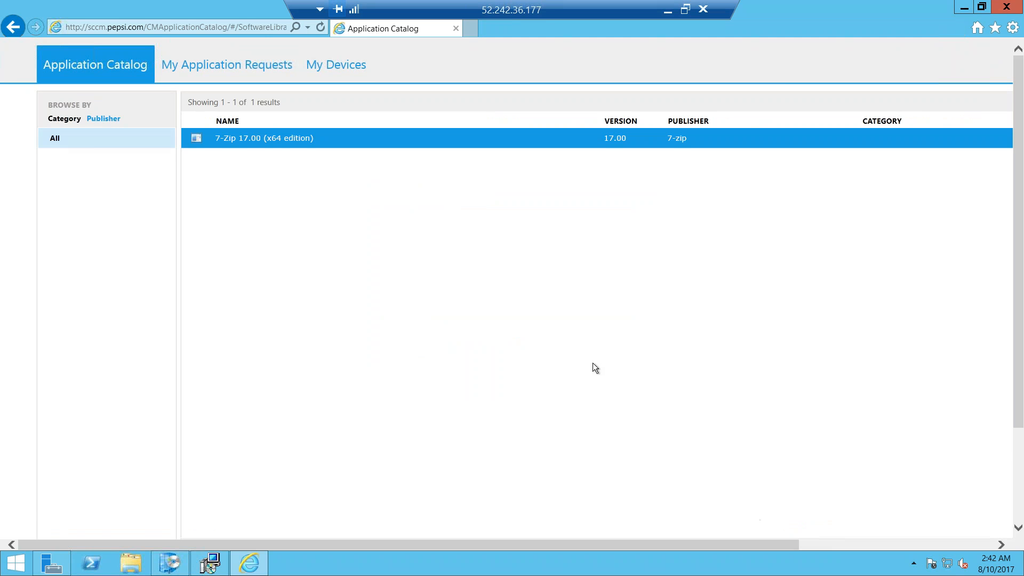
Look over the Application Catalog, switch back to the SCCM remote session and launch Server Manager
{"action": "scroll", "coordinate": [593, 363], "scroll_direction": "down", "scroll_amount": 3}
{"action": "scroll", "coordinate": [593, 364], "scroll_direction": "up", "scroll_amount": 3}
{"action": "left_click", "coordinate": [666, 11]}
{"action": "mouse_move", "coordinate": [586, 567]}
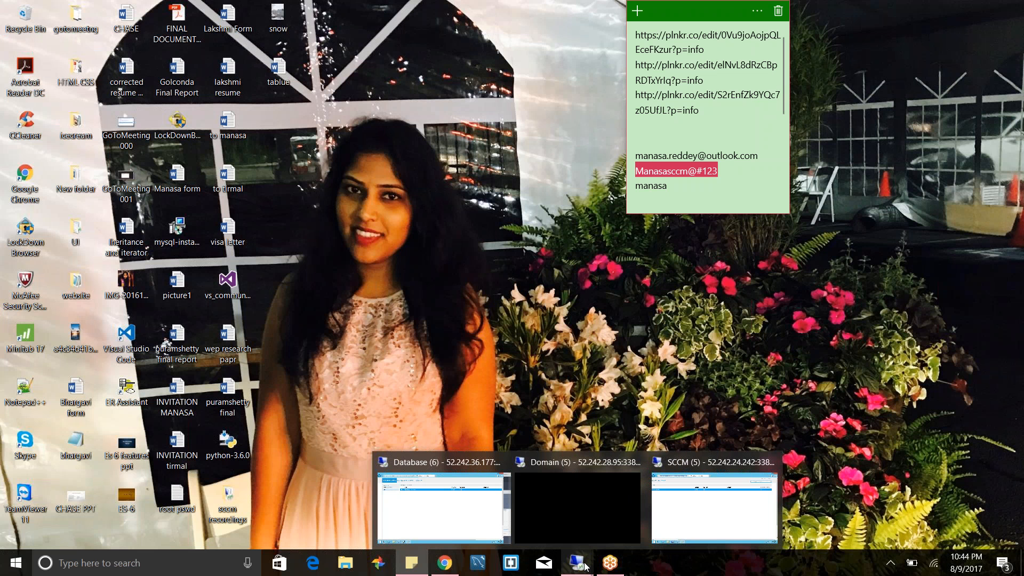
{"action": "left_click", "coordinate": [706, 511]}
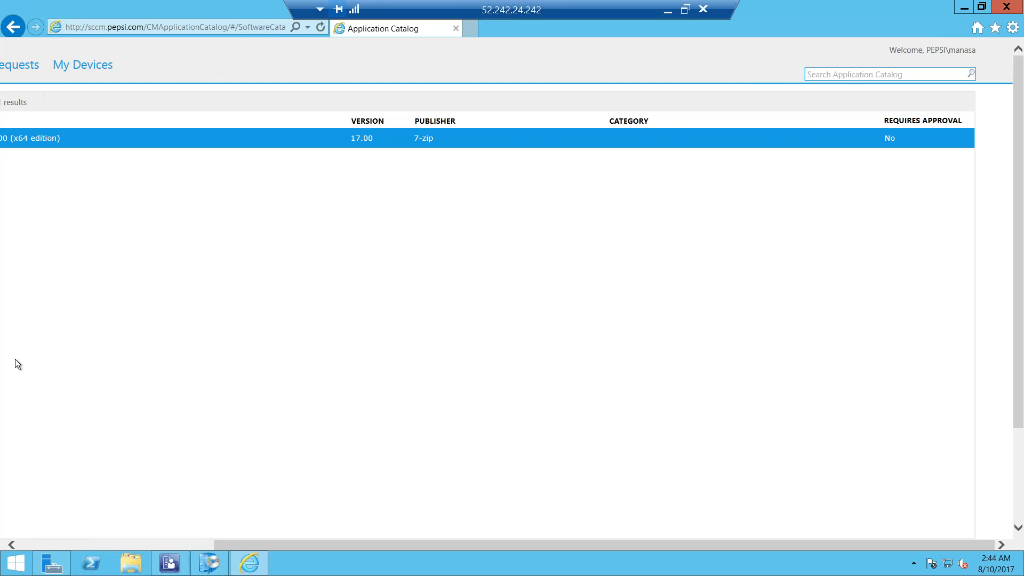
{"action": "left_click", "coordinate": [14, 566]}
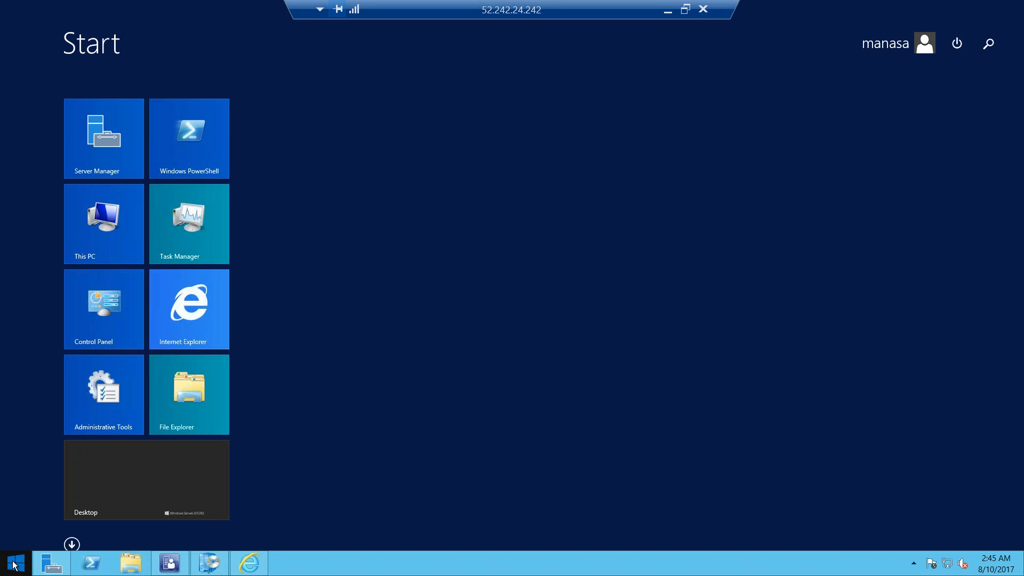
{"action": "left_click", "coordinate": [132, 140]}
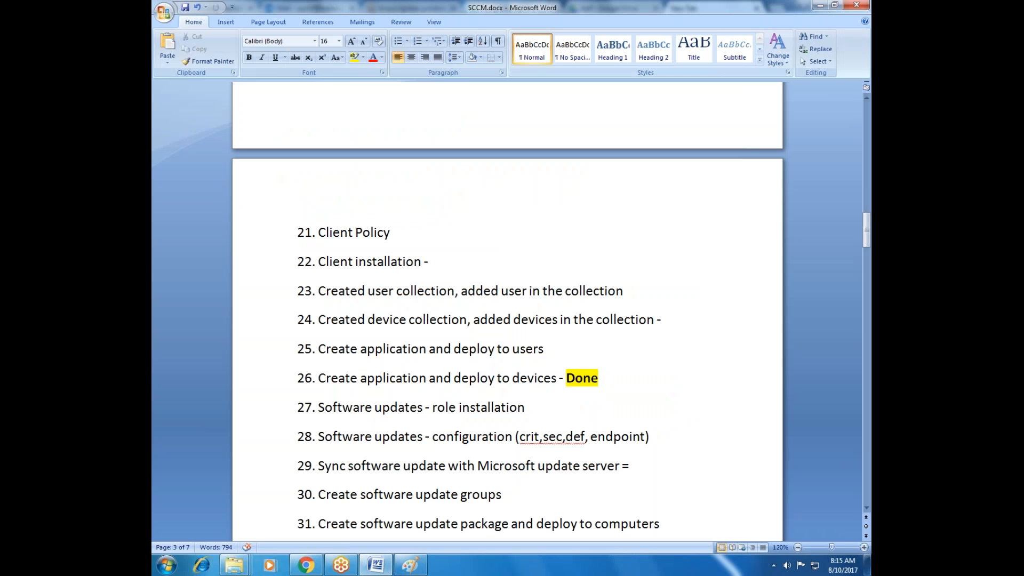
Review items 25 and 26 of the SCCM.docx topic list, on deploying applications to users and devices, and the topics that follow
{"action": "left_click_drag", "start_coordinate": [319, 353], "coordinate": [546, 352]}
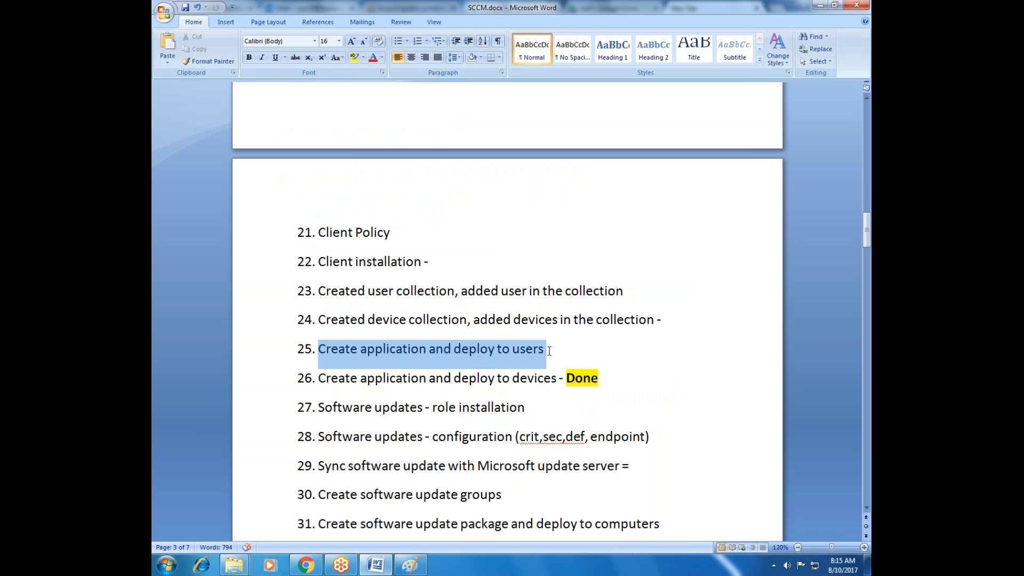
{"action": "left_click_drag", "start_coordinate": [313, 378], "coordinate": [599, 378]}
{"action": "scroll", "coordinate": [430, 413], "scroll_direction": "down", "scroll_amount": 1}
{"action": "scroll", "coordinate": [430, 414], "scroll_direction": "down", "scroll_amount": 2}
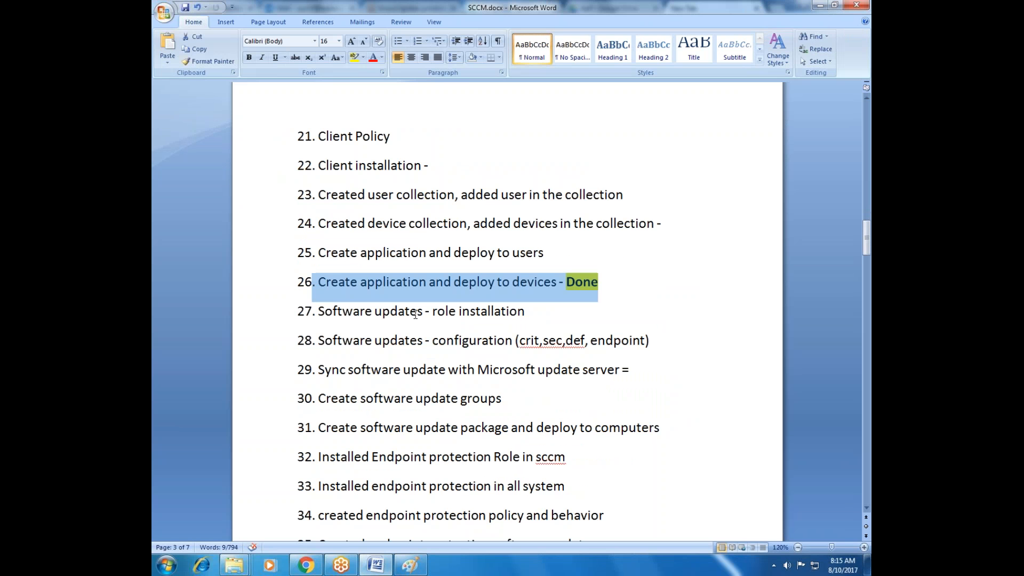
Switch to Paint and start a new blank picture, discarding the current collection diagram
{"action": "left_click", "coordinate": [410, 565]}
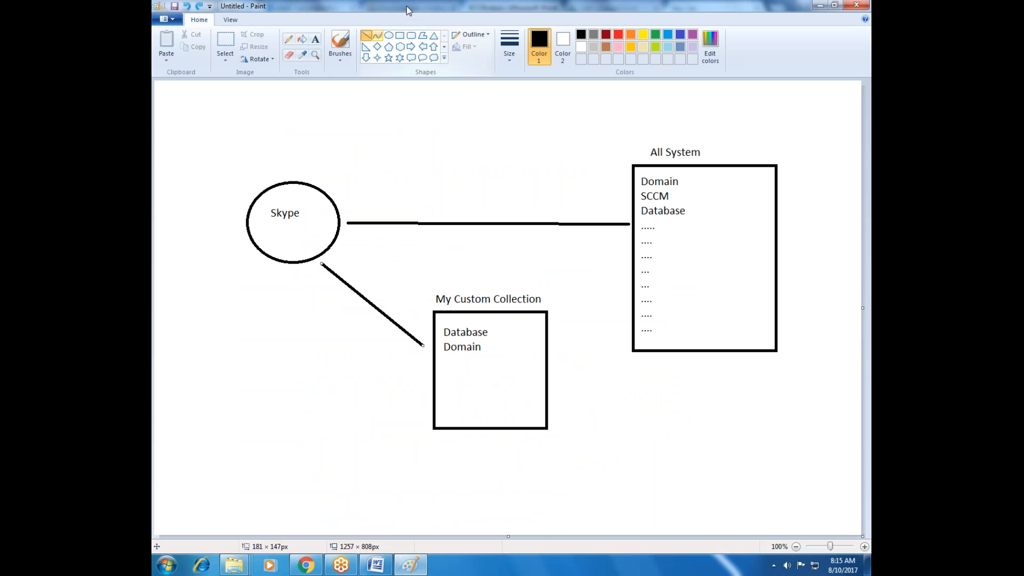
{"action": "left_click", "coordinate": [350, 82]}
{"action": "left_click", "coordinate": [166, 19]}
{"action": "left_click", "coordinate": [184, 39]}
{"action": "left_click", "coordinate": [531, 283]}
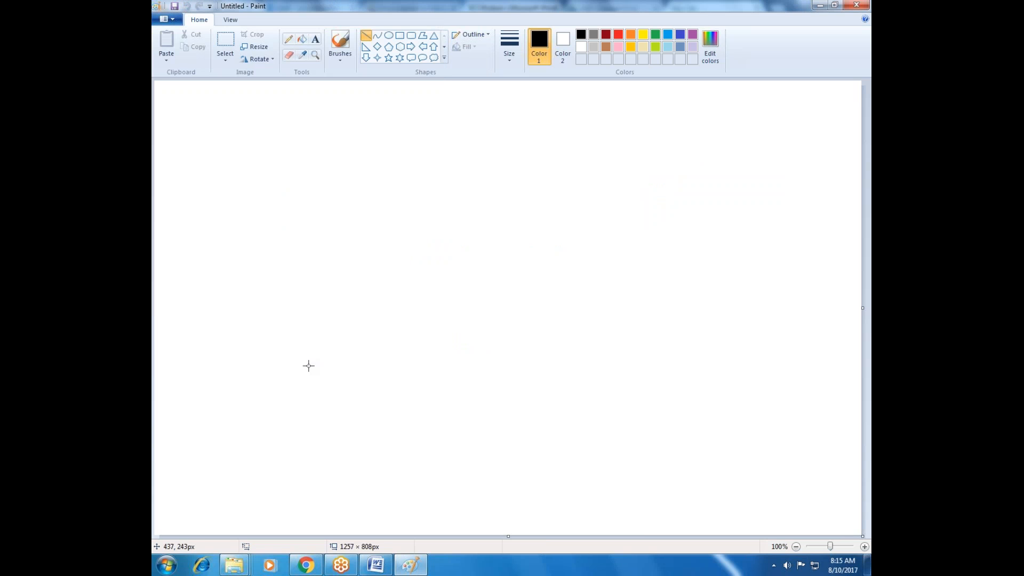
Open Windows Update in Control Panel to view the computer's update status, and close the window
{"action": "key", "text": "super"}
{"action": "left_click", "coordinate": [328, 436]}
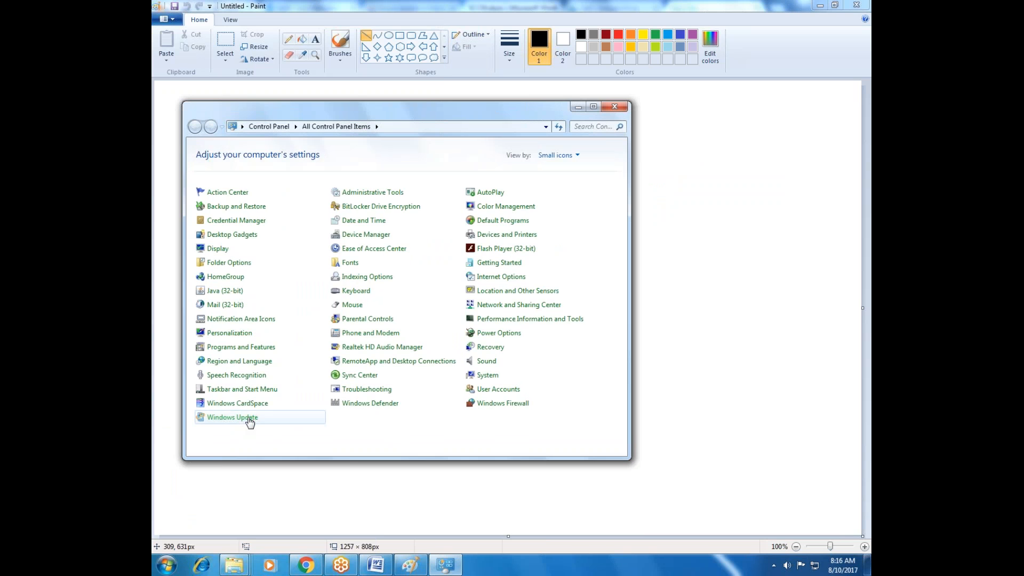
{"action": "left_click", "coordinate": [249, 420]}
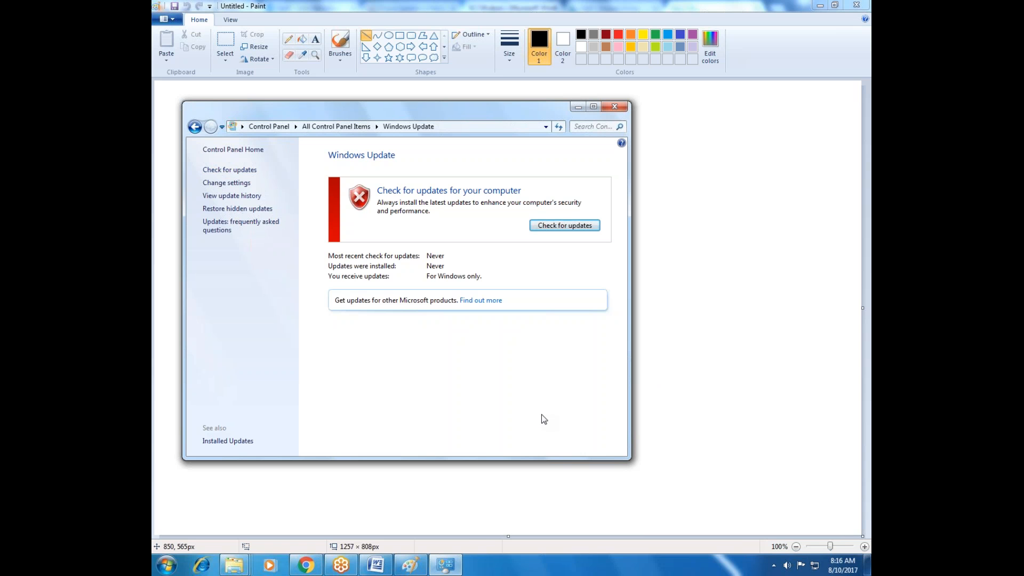
{"action": "left_click", "coordinate": [552, 12]}
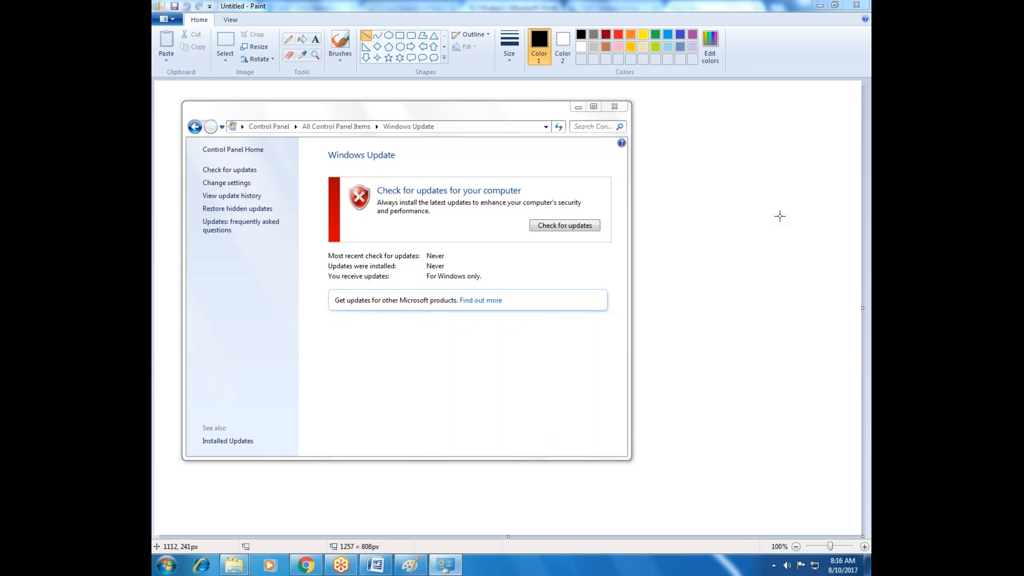
{"action": "left_click", "coordinate": [615, 107]}
Draw a vertical column of eight small rectangles along the canvas's right side with the Rectangle shape
{"action": "left_click", "coordinate": [399, 35]}
{"action": "mouse_move", "coordinate": [682, 118]}
{"action": "left_mouse_down"}
{"action": "mouse_move", "coordinate": [721, 144]}
{"action": "mouse_move", "coordinate": [725, 190]}
{"action": "mouse_move", "coordinate": [704, 238]}
{"action": "mouse_move", "coordinate": [727, 245]}
{"action": "mouse_move", "coordinate": [734, 344]}
{"action": "mouse_move", "coordinate": [700, 355]}
{"action": "mouse_move", "coordinate": [738, 388]}
{"action": "mouse_move", "coordinate": [716, 428]}
{"action": "mouse_move", "coordinate": [741, 439]}
{"action": "mouse_move", "coordinate": [727, 482]}
{"action": "mouse_move", "coordinate": [746, 487]}
{"action": "left_mouse_up"}
{"action": "left_click", "coordinate": [667, 155]}
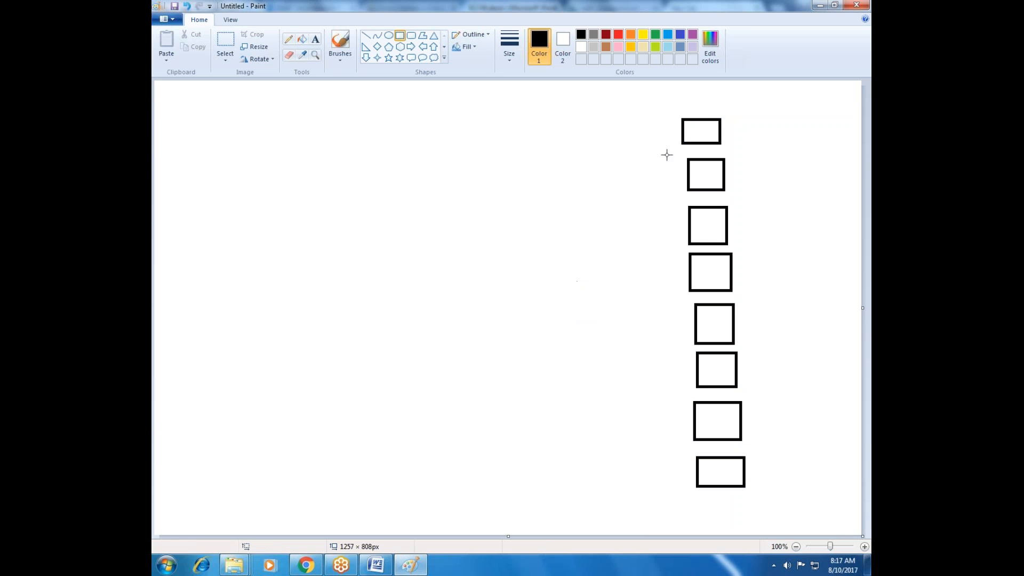
Label each of the three uppermost rectangles in the column with the text 7
{"action": "left_click", "coordinate": [315, 39]}
{"action": "left_click", "coordinate": [691, 116]}
{"action": "left_click_drag", "start_coordinate": [715, 115], "coordinate": [709, 121]}
{"action": "type", "text": "7"}
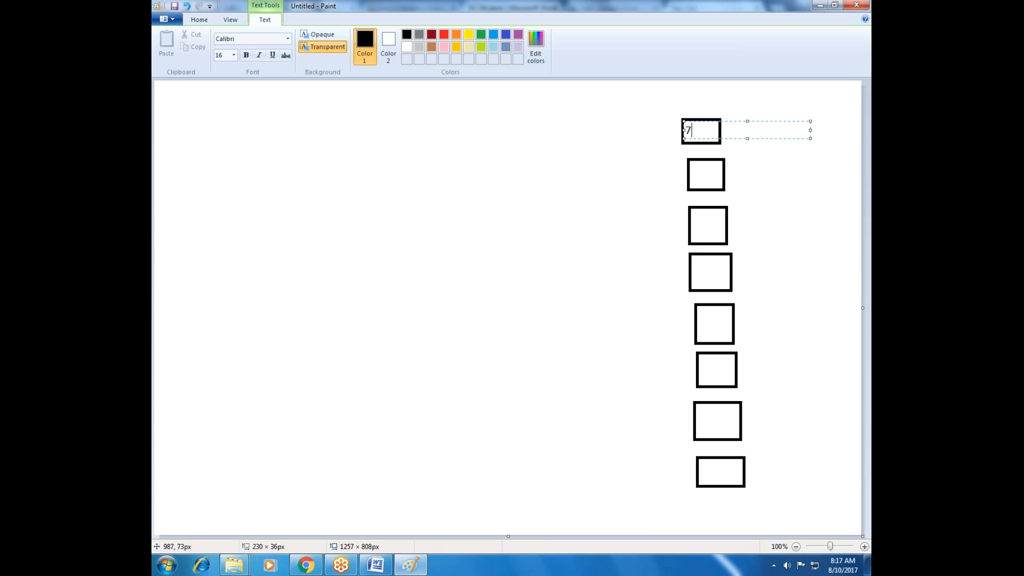
{"action": "left_click", "coordinate": [694, 174]}
{"action": "left_click", "coordinate": [697, 171]}
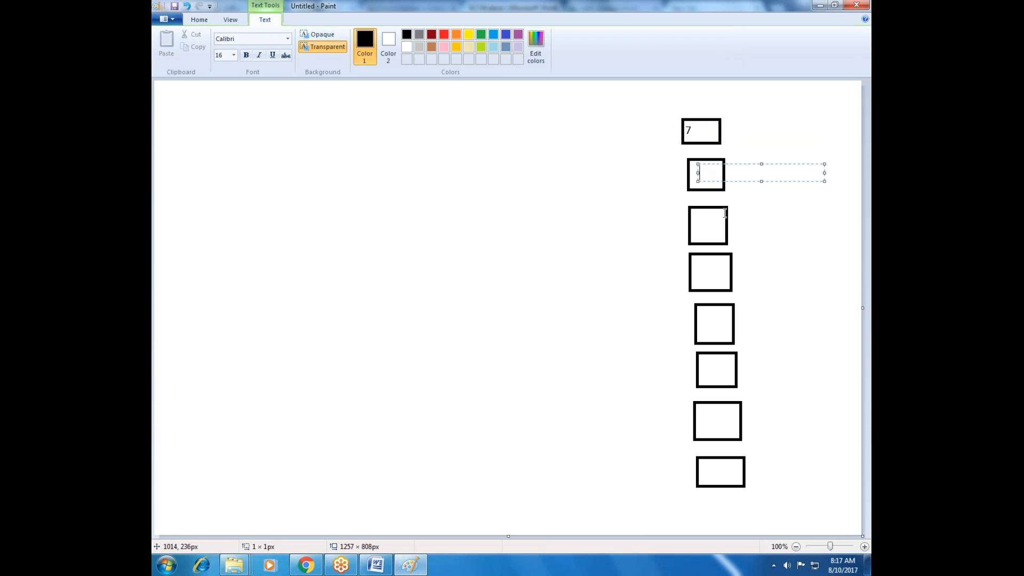
{"action": "type", "text": "7"}
{"action": "left_click", "coordinate": [707, 227]}
{"action": "left_click", "coordinate": [699, 226]}
{"action": "type", "text": "7"}
Label the fourth and fifth rectangles 8 and the sixth rectangle 10
{"action": "left_click", "coordinate": [700, 271]}
{"action": "left_click", "coordinate": [702, 272]}
{"action": "type", "text": "8"}
{"action": "left_click", "coordinate": [705, 311]}
{"action": "left_click", "coordinate": [704, 311]}
{"action": "type", "text": "8"}
{"action": "left_click", "coordinate": [714, 370]}
{"action": "left_click", "coordinate": [713, 370]}
{"action": "type", "text": "00"}
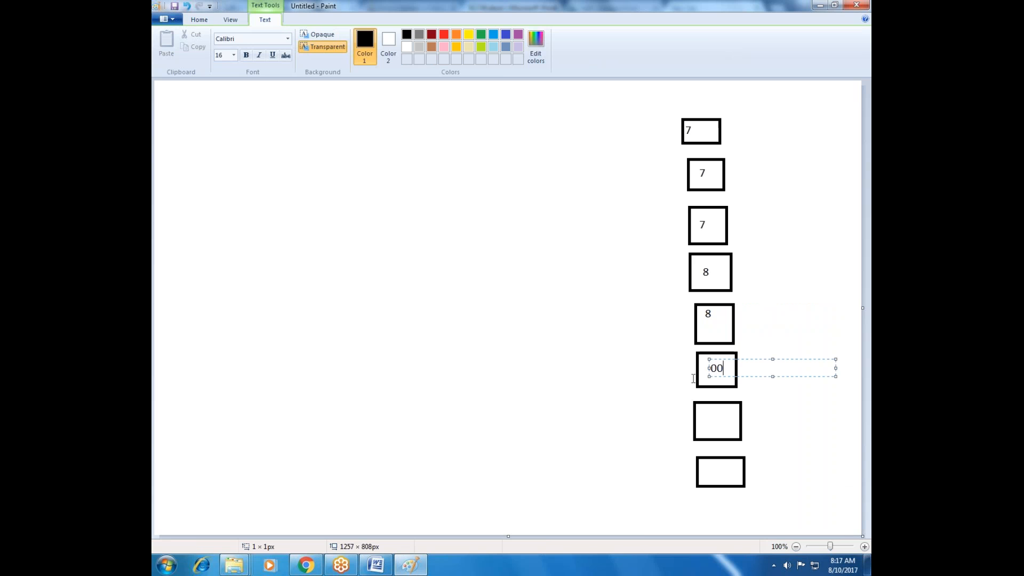
{"action": "left_click_drag", "start_coordinate": [725, 368], "coordinate": [711, 369]}
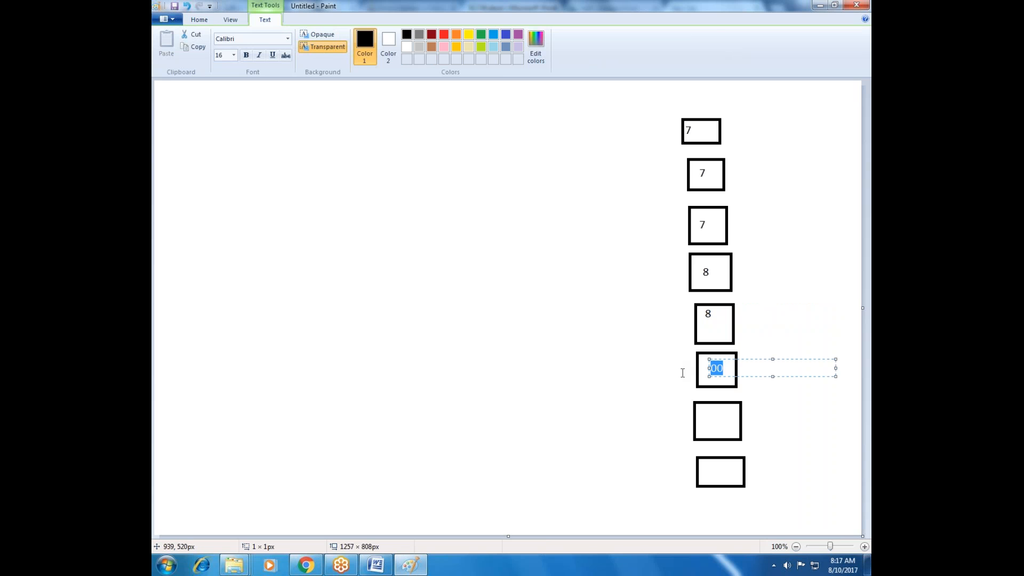
{"action": "type", "text": "10"}
Label the seventh rectangle 2012 and the lowest rectangle 2016
{"action": "left_click", "coordinate": [700, 424]}
{"action": "left_click", "coordinate": [701, 424]}
{"action": "type", "text": "2012"}
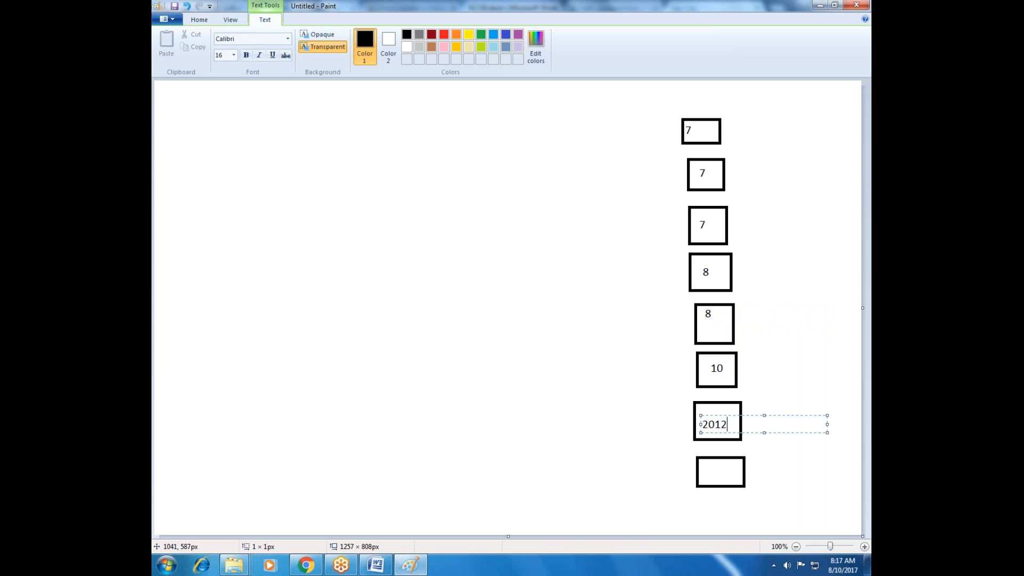
{"action": "left_click", "coordinate": [715, 472]}
{"action": "left_click", "coordinate": [715, 473]}
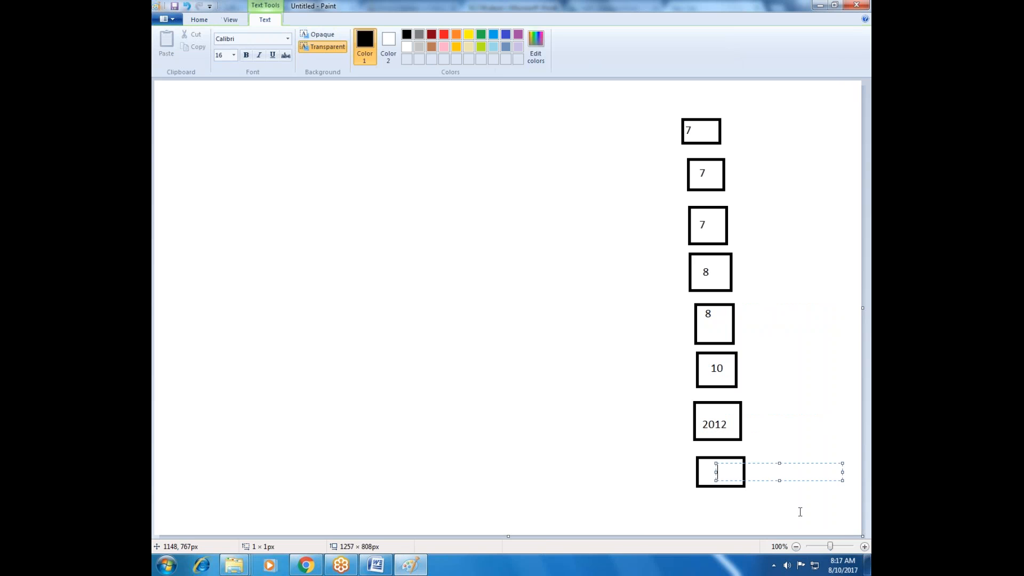
{"action": "type", "text": "2016"}
{"action": "left_click", "coordinate": [797, 343]}
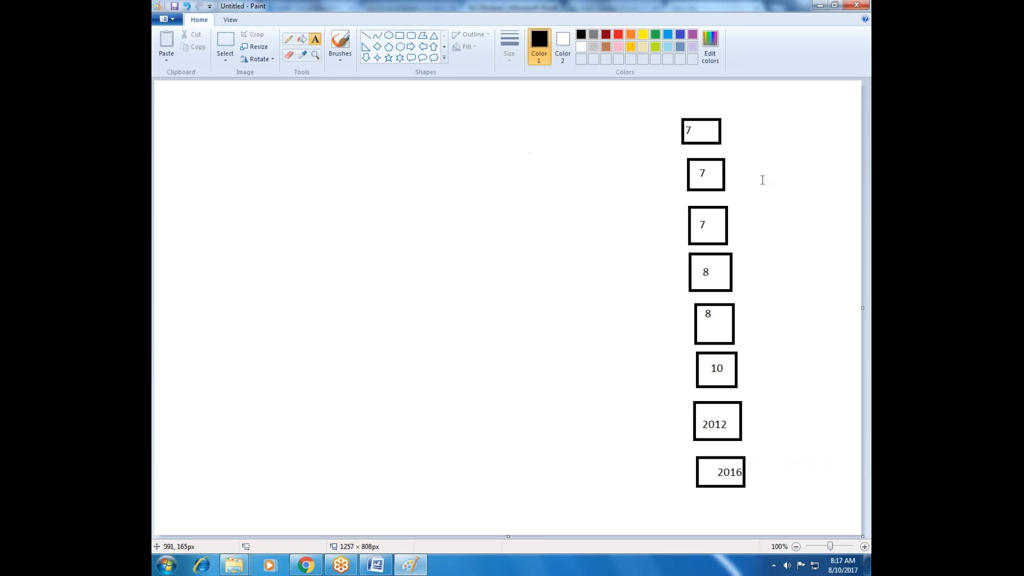
{"action": "left_click", "coordinate": [399, 35]}
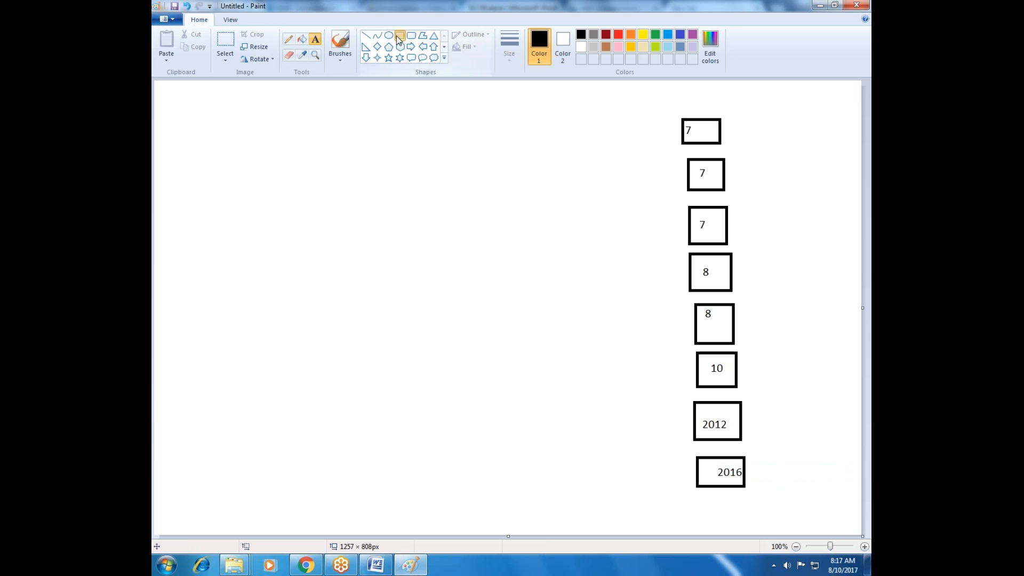
{"action": "mouse_move", "coordinate": [631, 103]}
{"action": "left_mouse_down"}
{"action": "mouse_move", "coordinate": [665, 306]}
{"action": "mouse_move", "coordinate": [807, 525]}
{"action": "mouse_move", "coordinate": [804, 507]}
{"action": "left_mouse_up"}
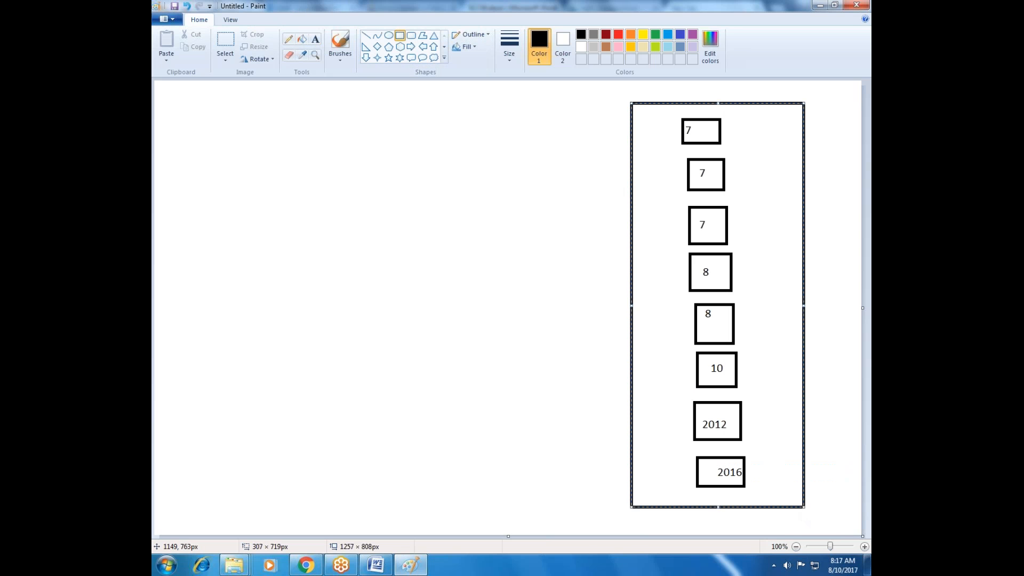
{"action": "key", "text": "ctrl+z"}
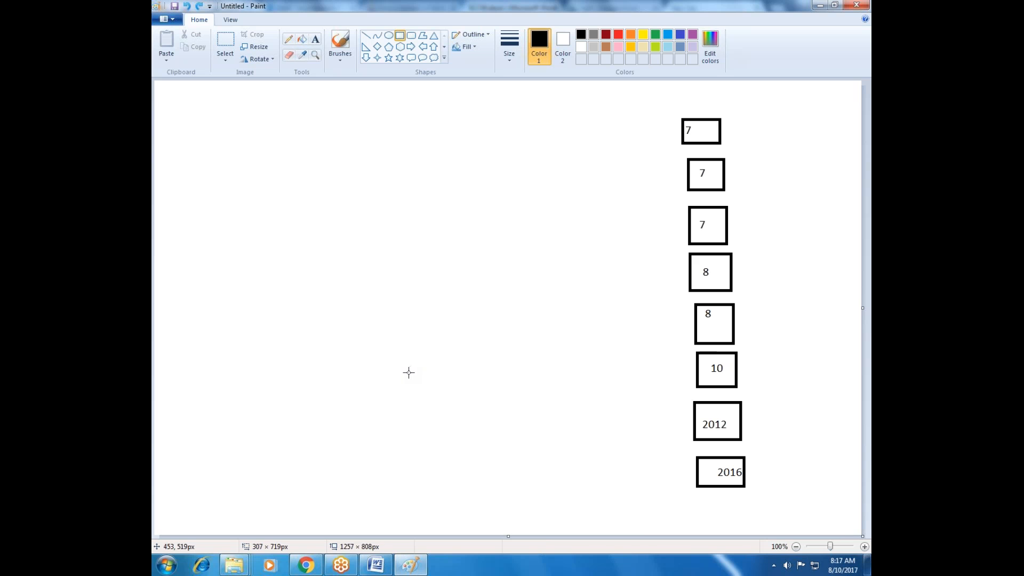
Draw an ellipse about 330 × 291 px on the canvas's empty left side and label it Microsoft Update Server
{"action": "left_click", "coordinate": [389, 36]}
{"action": "mouse_move", "coordinate": [249, 118]}
{"action": "left_mouse_down"}
{"action": "mouse_move", "coordinate": [246, 136]}
{"action": "mouse_move", "coordinate": [293, 199]}
{"action": "mouse_move", "coordinate": [466, 256]}
{"action": "mouse_move", "coordinate": [433, 282]}
{"action": "left_mouse_up"}
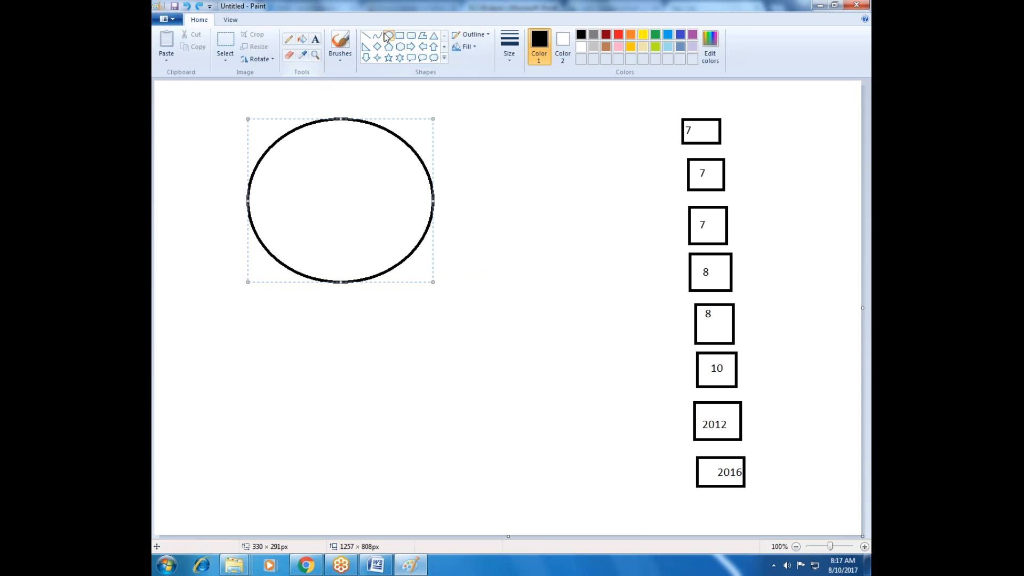
{"action": "left_click", "coordinate": [316, 40]}
{"action": "left_click", "coordinate": [282, 156]}
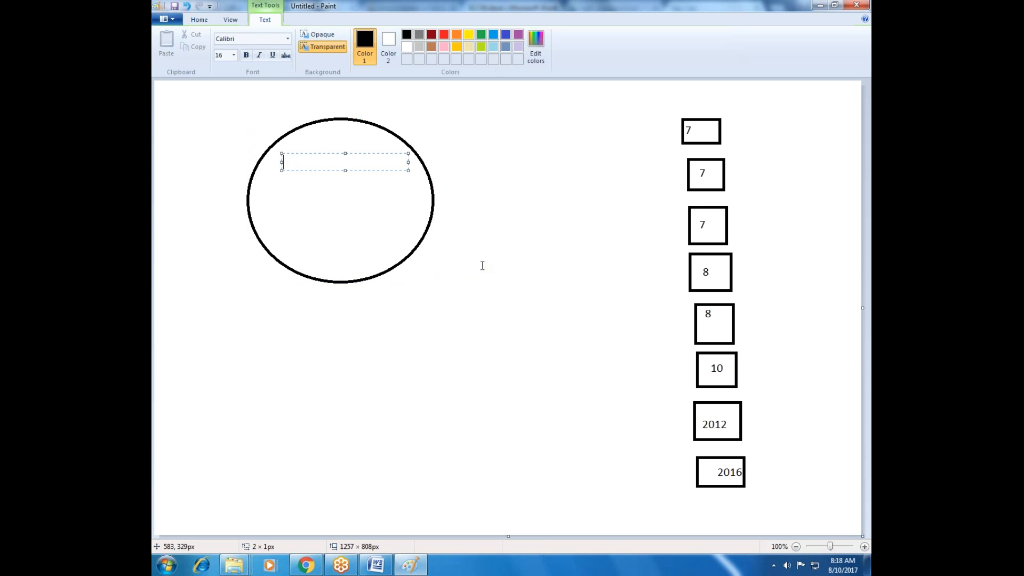
{"action": "type", "text": "Microsoft Update Server"}
{"action": "left_click", "coordinate": [498, 206]}
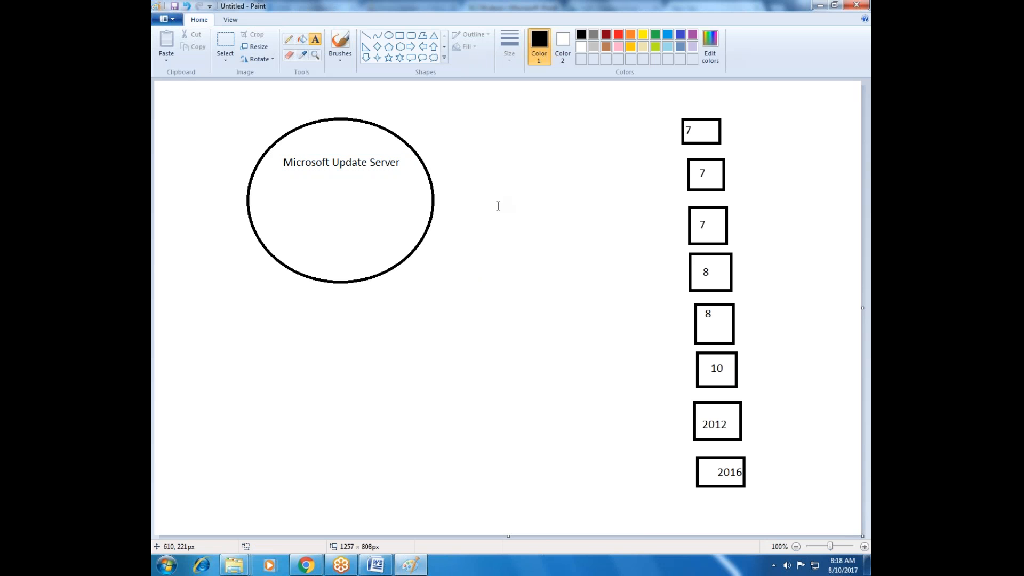
Open Windows Update in the Control Panel and move its window lower over the drawing
{"action": "left_click", "coordinate": [167, 565]}
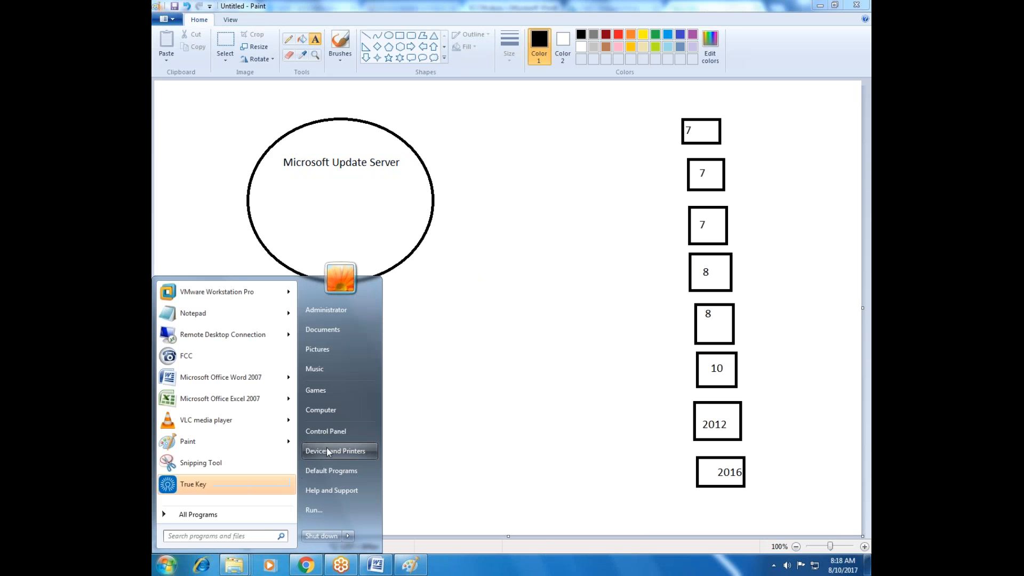
{"action": "left_click", "coordinate": [336, 433]}
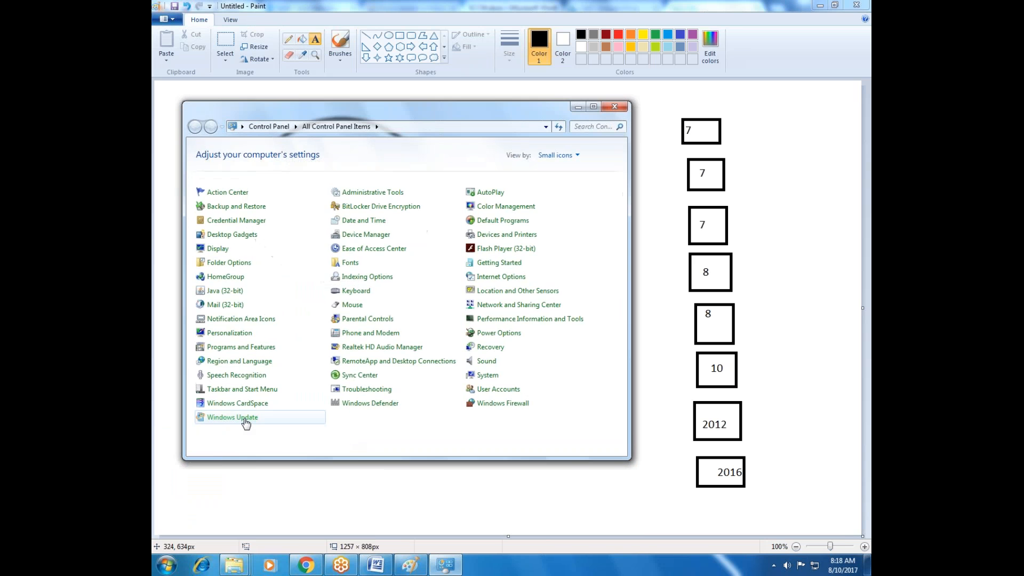
{"action": "left_click", "coordinate": [246, 419]}
{"action": "left_click_drag", "start_coordinate": [459, 112], "coordinate": [484, 286]}
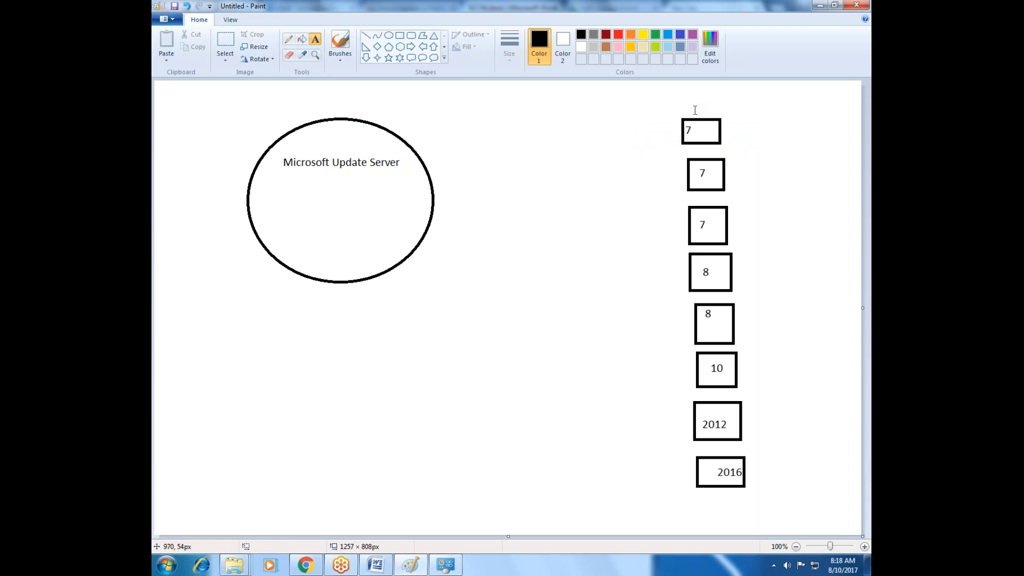
Return to the Windows Update window from the drawing and reposition it to show the update check options
{"action": "left_click", "coordinate": [692, 108]}
{"action": "left_click", "coordinate": [684, 112]}
{"action": "left_click", "coordinate": [684, 109]}
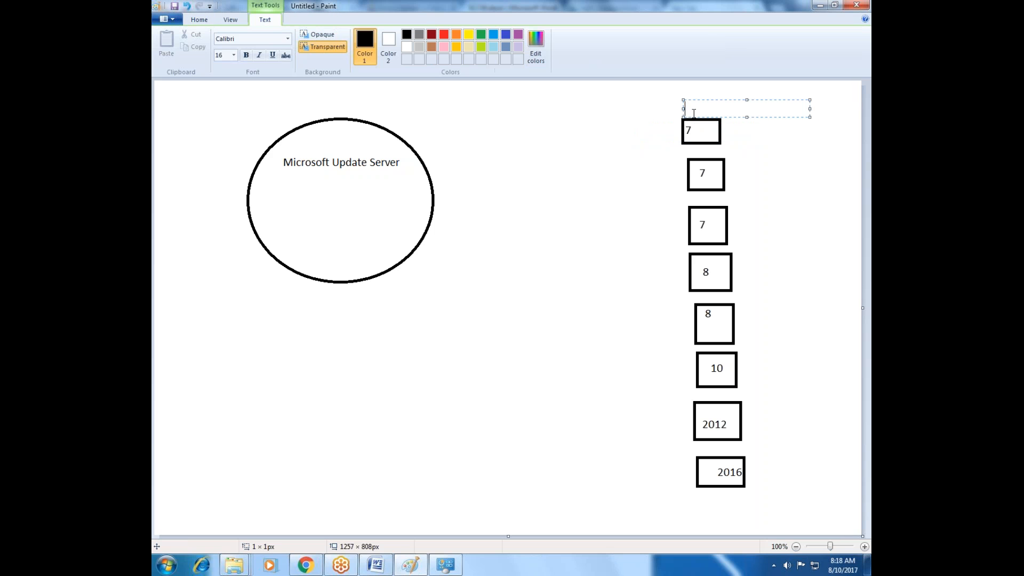
{"action": "left_click", "coordinate": [697, 130]}
{"action": "left_click", "coordinate": [445, 564]}
{"action": "left_click_drag", "start_coordinate": [430, 273], "coordinate": [508, 162]}
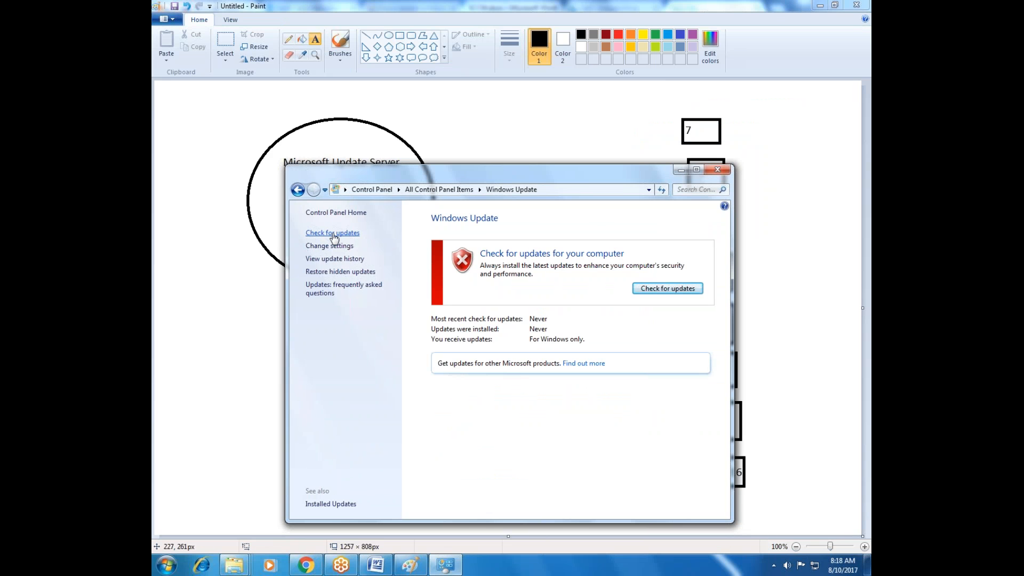
Draw pairs of straight lines linking the Microsoft Update Server ellipse to the uppermost 7, the 2012 and the 2016 rectangles
{"action": "left_click", "coordinate": [248, 226]}
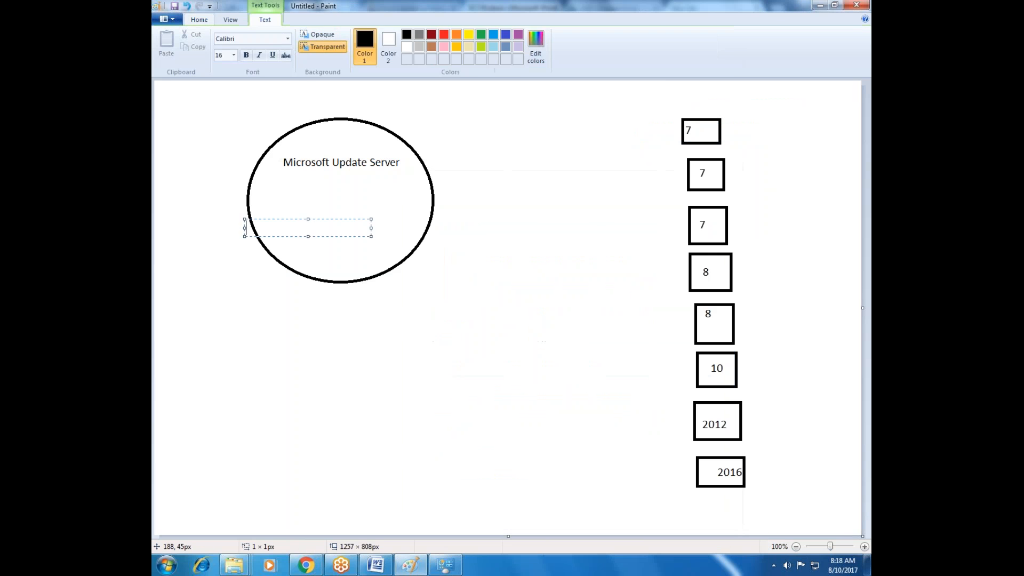
{"action": "left_click", "coordinate": [305, 114]}
{"action": "left_click", "coordinate": [366, 36]}
{"action": "left_click_drag", "start_coordinate": [699, 135], "coordinate": [388, 173]}
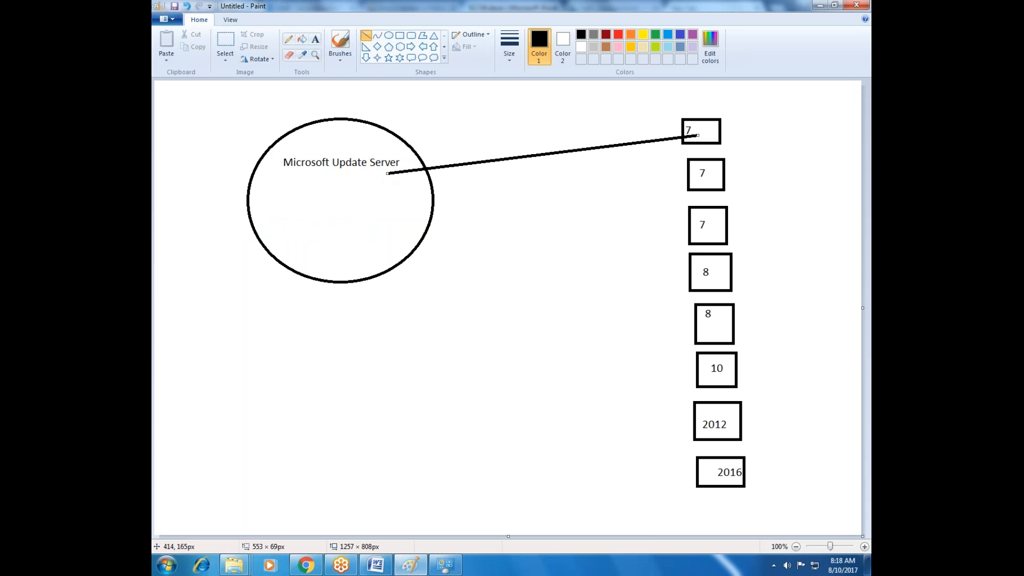
{"action": "left_click", "coordinate": [386, 202]}
{"action": "left_click_drag", "start_coordinate": [426, 193], "coordinate": [714, 137]}
{"action": "mouse_move", "coordinate": [709, 423]}
{"action": "left_mouse_down"}
{"action": "mouse_move", "coordinate": [567, 380]}
{"action": "mouse_move", "coordinate": [430, 270]}
{"action": "mouse_move", "coordinate": [401, 231]}
{"action": "mouse_move", "coordinate": [434, 226]}
{"action": "mouse_move", "coordinate": [720, 415]}
{"action": "left_mouse_up"}
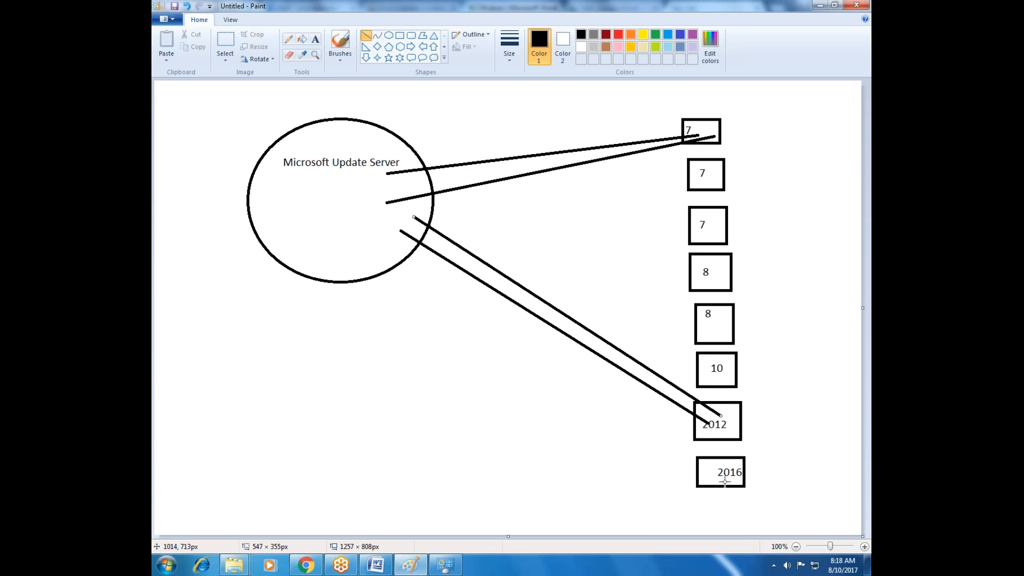
{"action": "mouse_move", "coordinate": [708, 477]}
{"action": "left_mouse_down"}
{"action": "mouse_move", "coordinate": [385, 343]}
{"action": "mouse_move", "coordinate": [327, 268]}
{"action": "mouse_move", "coordinate": [451, 297]}
{"action": "mouse_move", "coordinate": [530, 337]}
{"action": "mouse_move", "coordinate": [666, 422]}
{"action": "mouse_move", "coordinate": [714, 467]}
{"action": "left_mouse_up"}
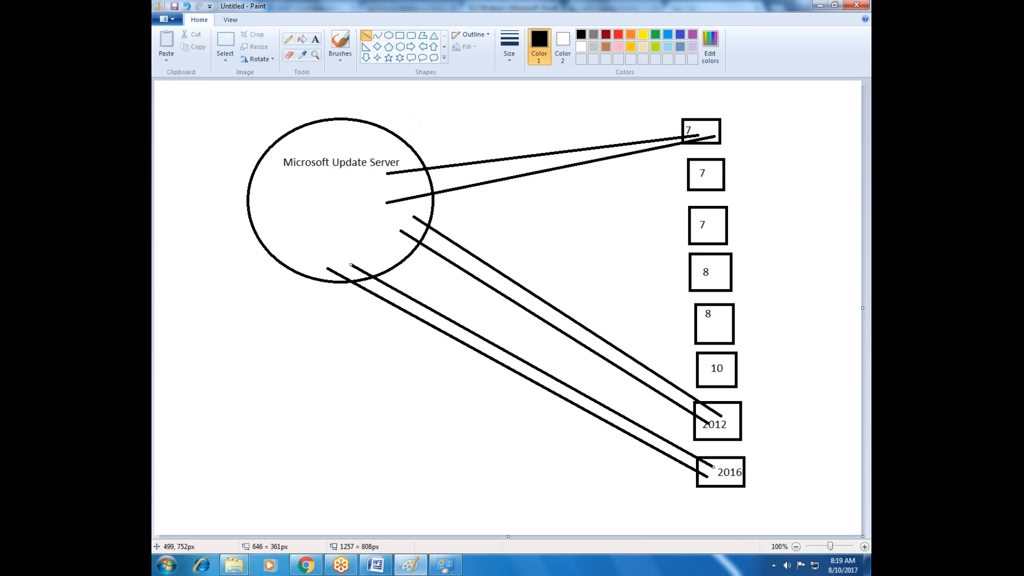
Review the Windows Update page's check for updates option once more and close its window
{"action": "left_click", "coordinate": [445, 565]}
{"action": "left_click_drag", "start_coordinate": [336, 170], "coordinate": [429, 204]}
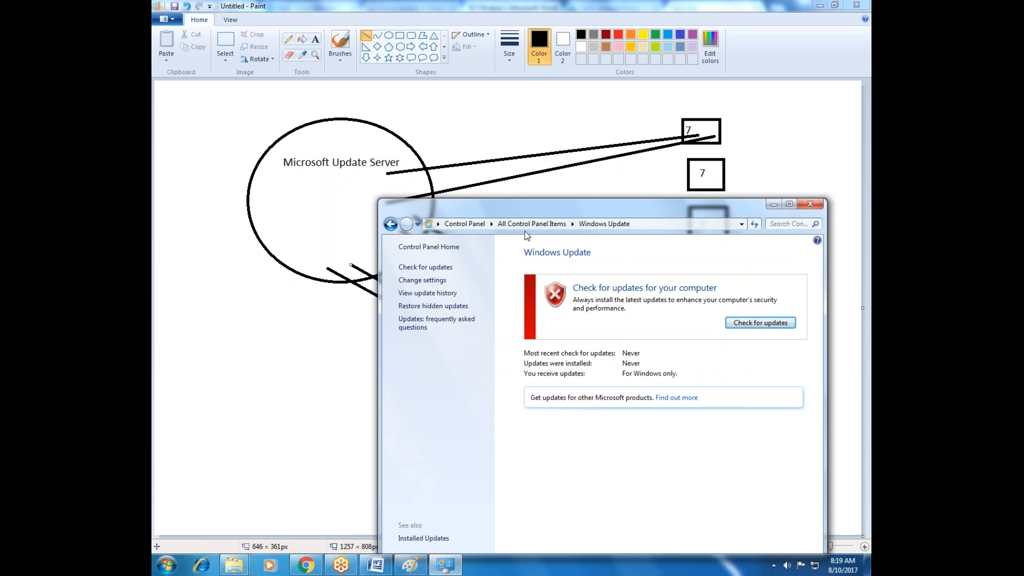
{"action": "left_click", "coordinate": [652, 223]}
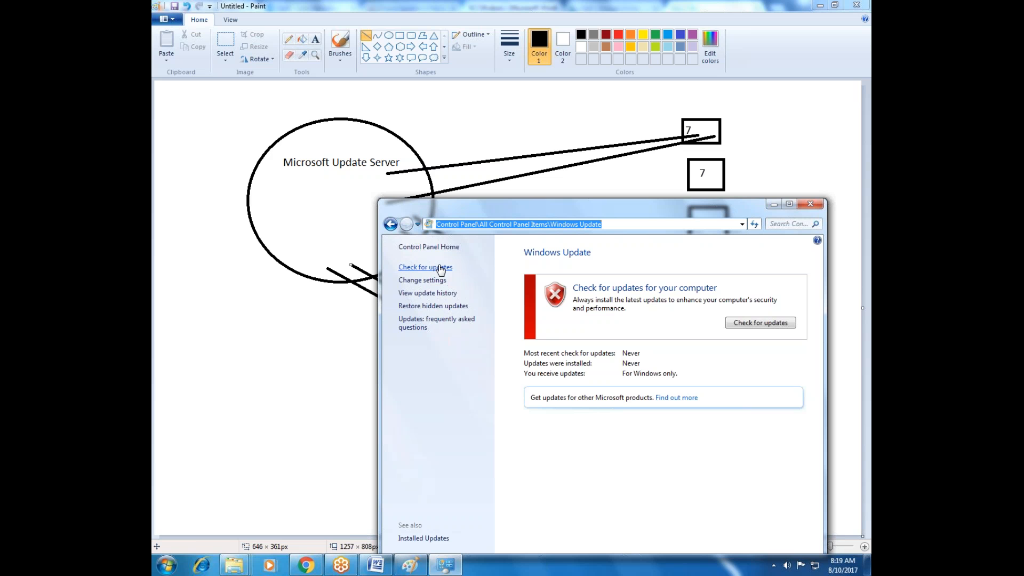
{"action": "left_click", "coordinate": [811, 205]}
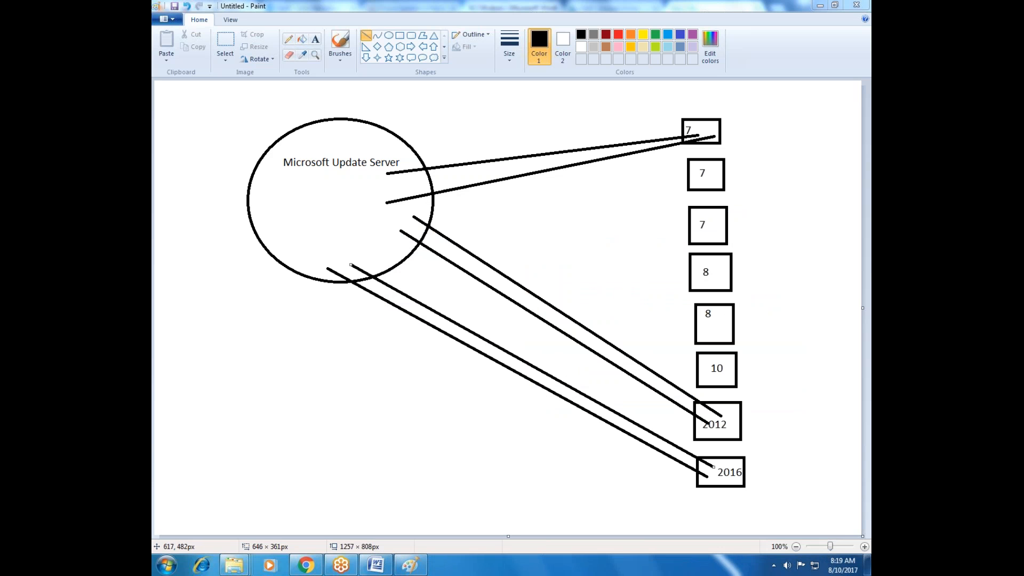
Undo the lines drawn between the Microsoft Update Server ellipse and the computer rectangles
{"action": "key", "text": "ctrl+z"}
{"action": "key", "text": "ctrl+z"}
{"action": "key", "text": "ctrl+z"}
{"action": "key", "text": "ctrl+z"}
{"action": "key", "text": "ctrl+z"}
{"action": "key", "text": "ctrl+z"}
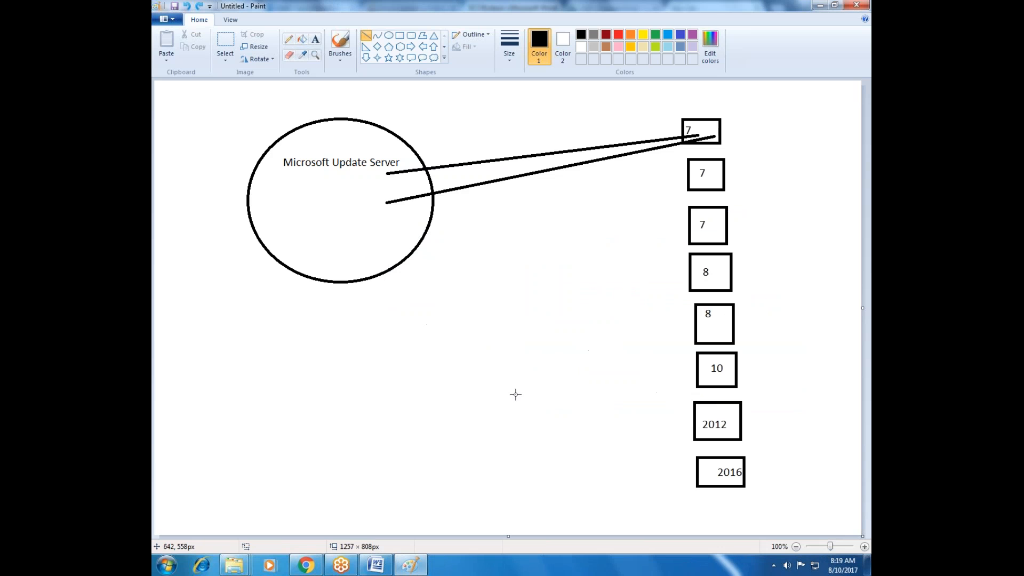
Draw a rectangle about 139 × 291 px between the ellipse and the column, and connect it to the ellipse with a line
{"action": "left_click", "coordinate": [399, 35]}
{"action": "left_click_drag", "start_coordinate": [530, 116], "coordinate": [608, 280]}
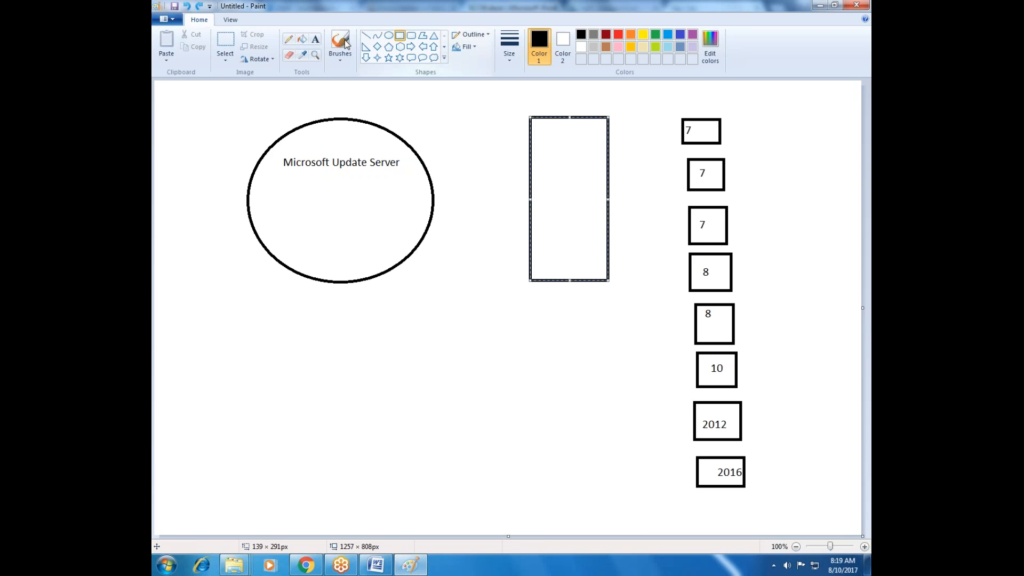
{"action": "left_click", "coordinate": [316, 39]}
{"action": "left_click", "coordinate": [366, 35]}
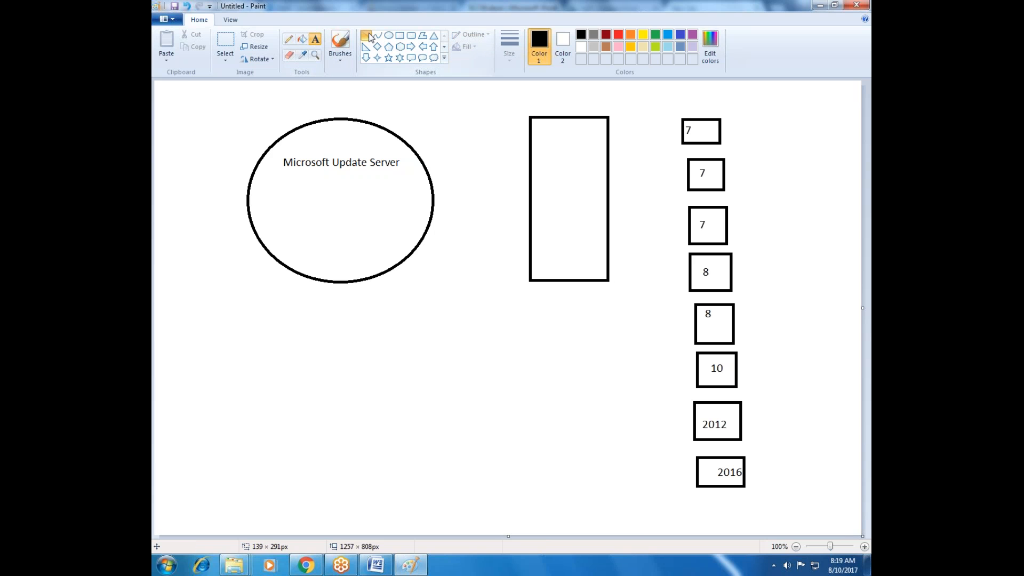
{"action": "left_click_drag", "start_coordinate": [402, 176], "coordinate": [539, 151]}
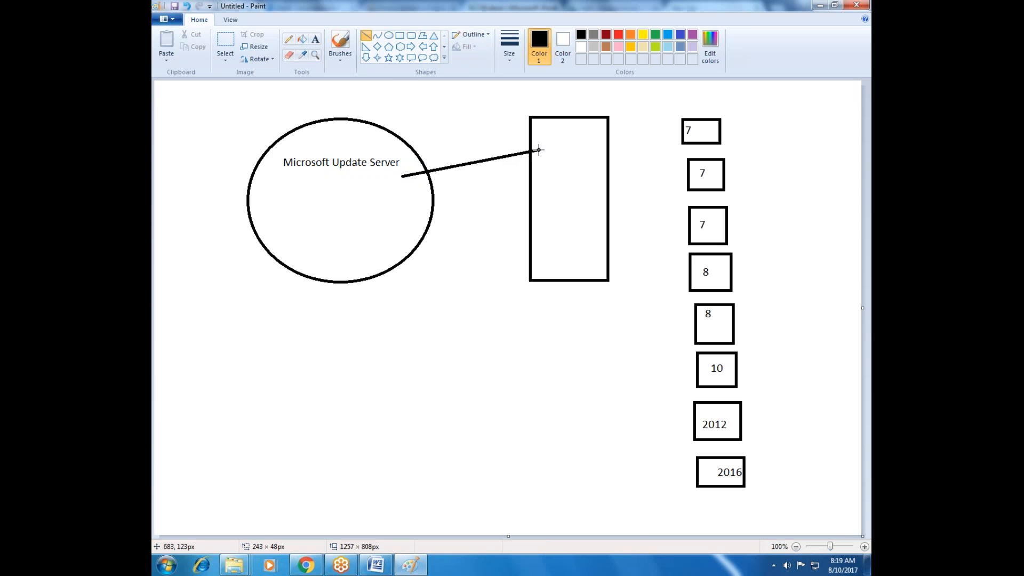
Label the tall middle rectangle SCCM near its upper edge
{"action": "left_click", "coordinate": [315, 39]}
{"action": "left_click", "coordinate": [548, 119]}
{"action": "type", "text": "SCCM"}
{"action": "left_click", "coordinate": [562, 171]}
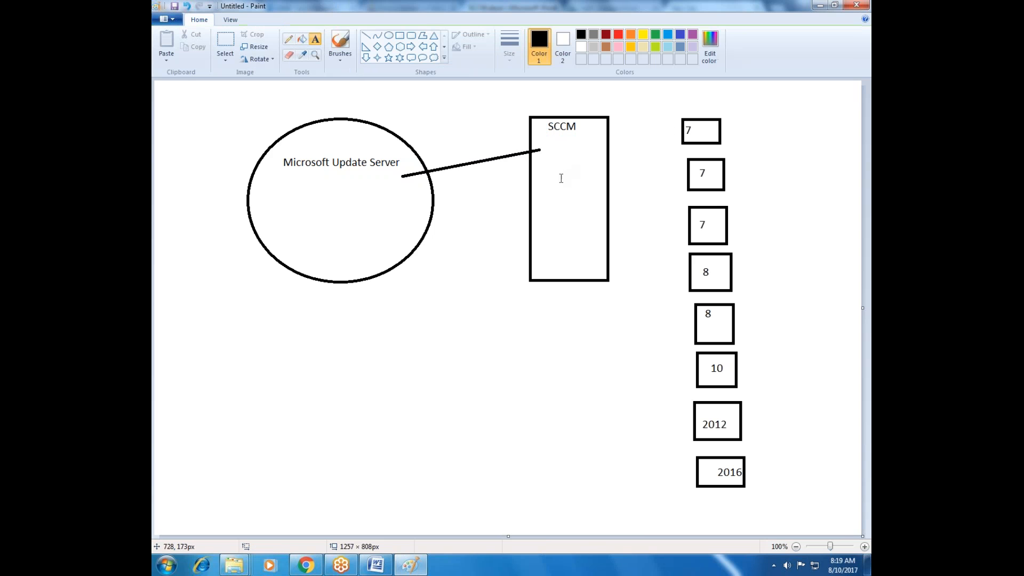
Add the text Critical Updates under the Microsoft Update Server label and begin a second line with Defi
{"action": "left_click", "coordinate": [298, 183]}
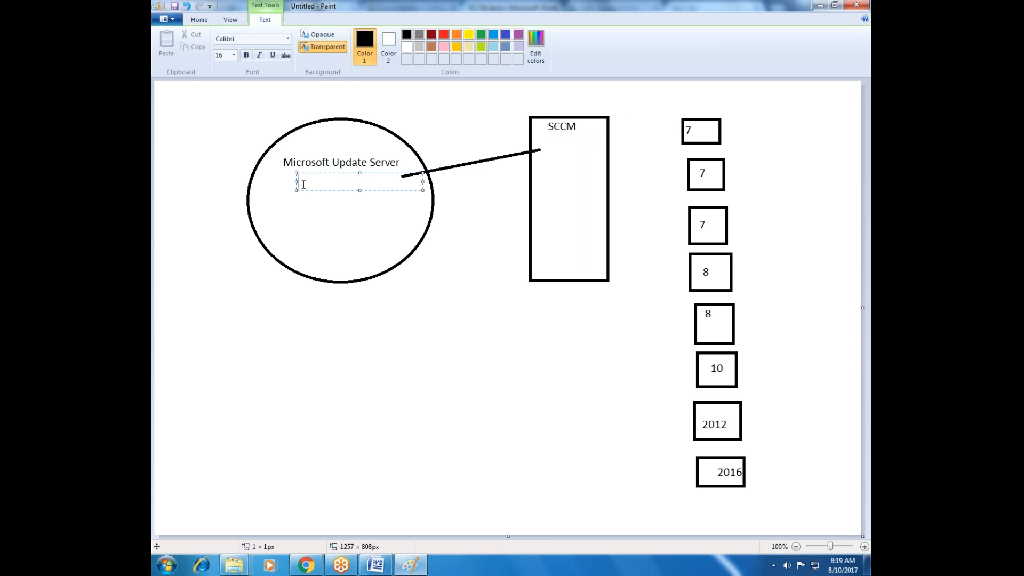
{"action": "type", "text": "Critical Updates"}
{"action": "key", "text": "Return"}
{"action": "type", "text": "Defi"}
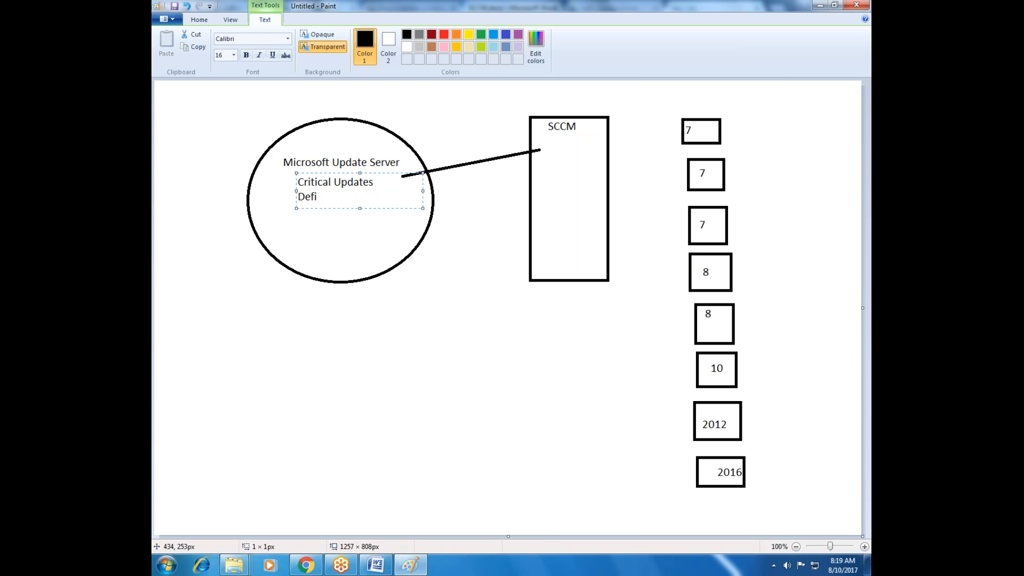
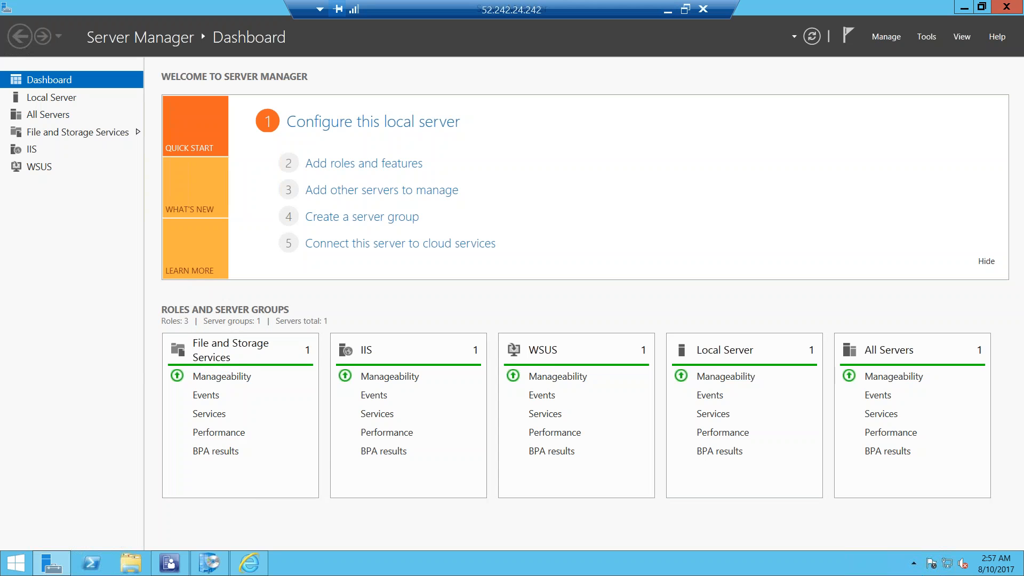
Switch to the Configuration Manager console and open Servers and Site System Roles under Site Configuration in Administration
{"action": "left_click", "coordinate": [173, 565]}
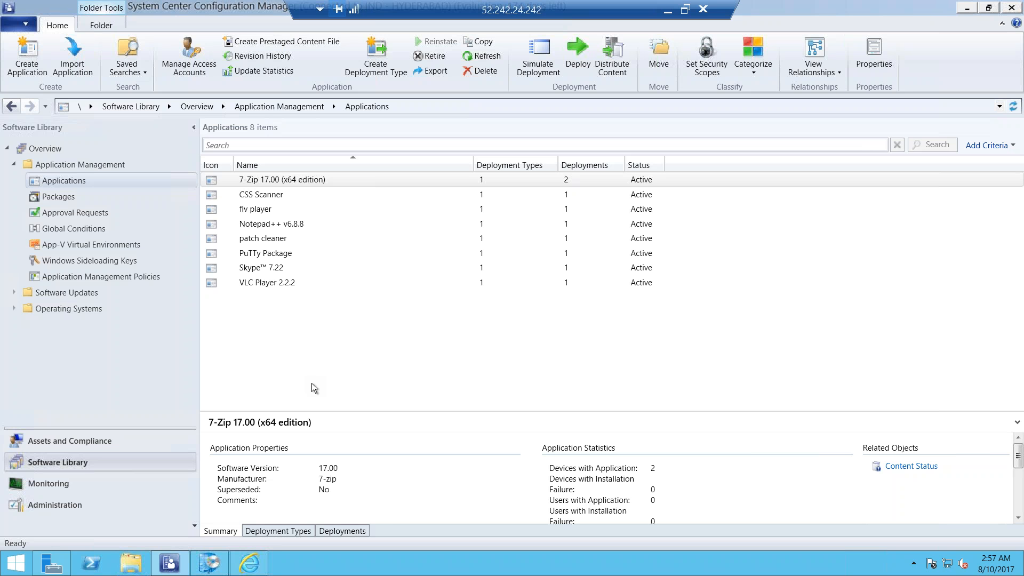
{"action": "left_click", "coordinate": [65, 500]}
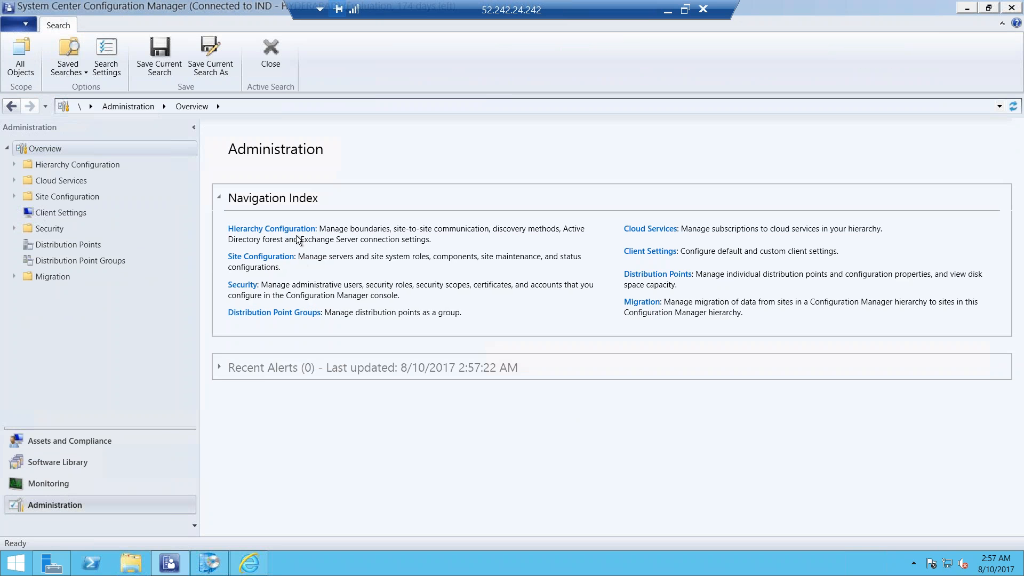
{"action": "left_click", "coordinate": [246, 259]}
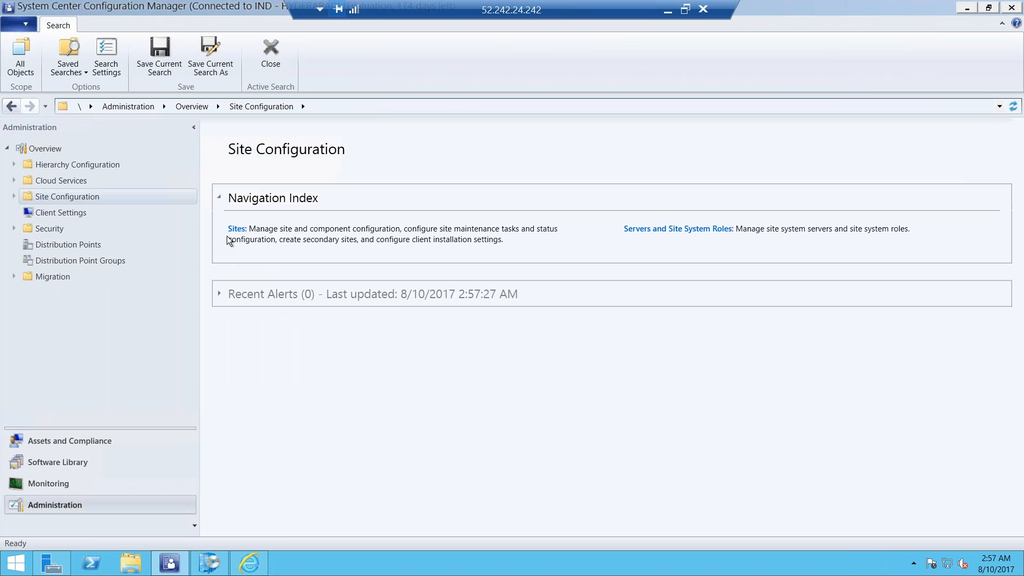
{"action": "left_click", "coordinate": [236, 229]}
{"action": "left_click", "coordinate": [660, 229]}
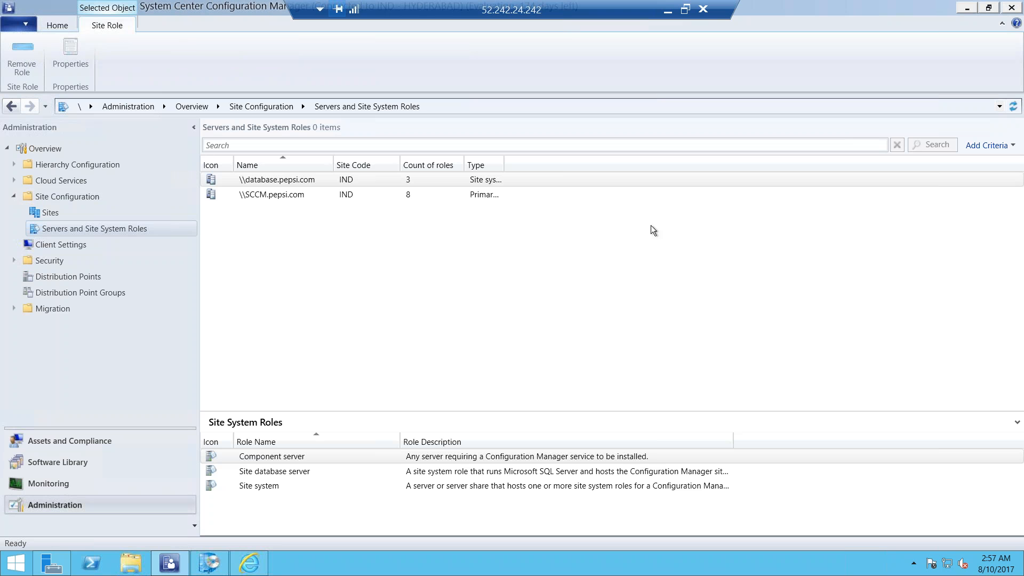
Start adding site system roles to \\SCCM.pepsi.com without an Internet proxy, and choose the Software update point role
{"action": "left_click", "coordinate": [312, 196]}
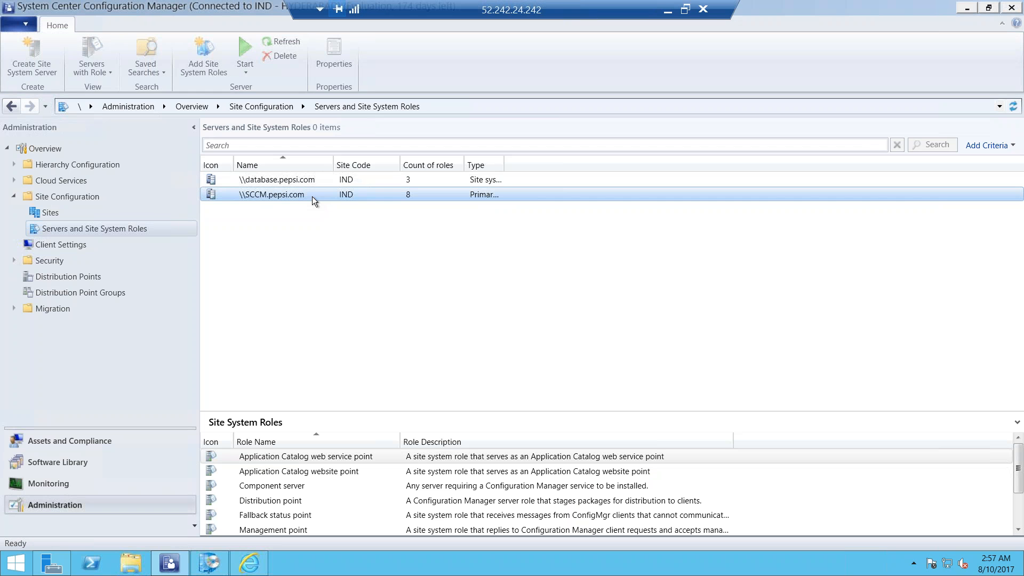
{"action": "right_click", "coordinate": [312, 197]}
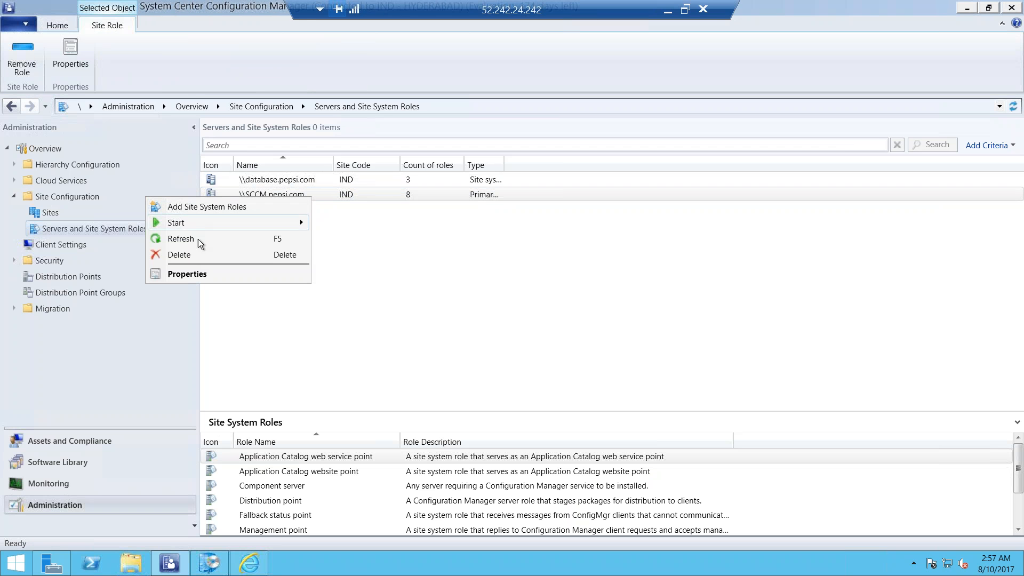
{"action": "left_click", "coordinate": [201, 207]}
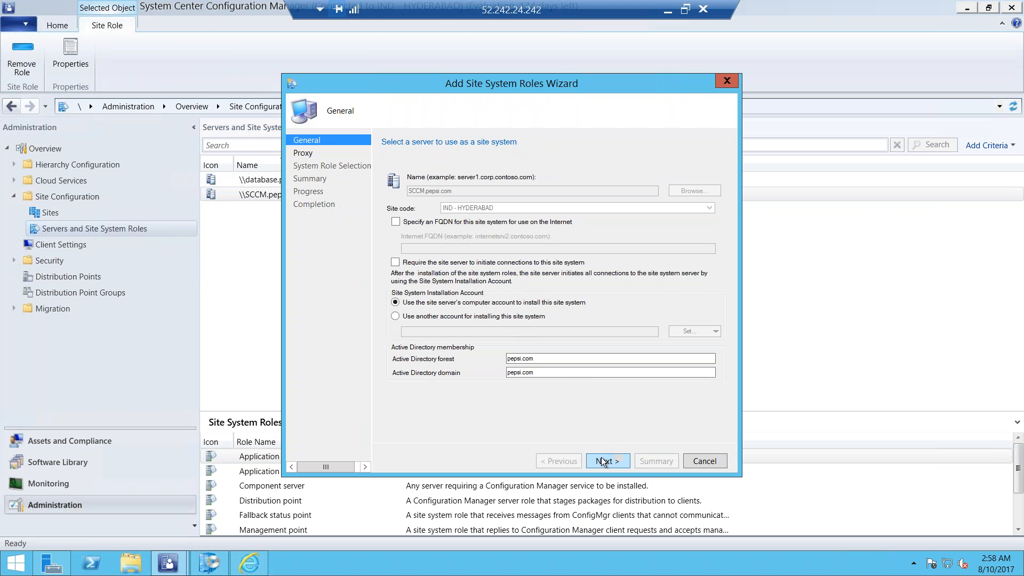
{"action": "left_click", "coordinate": [602, 461]}
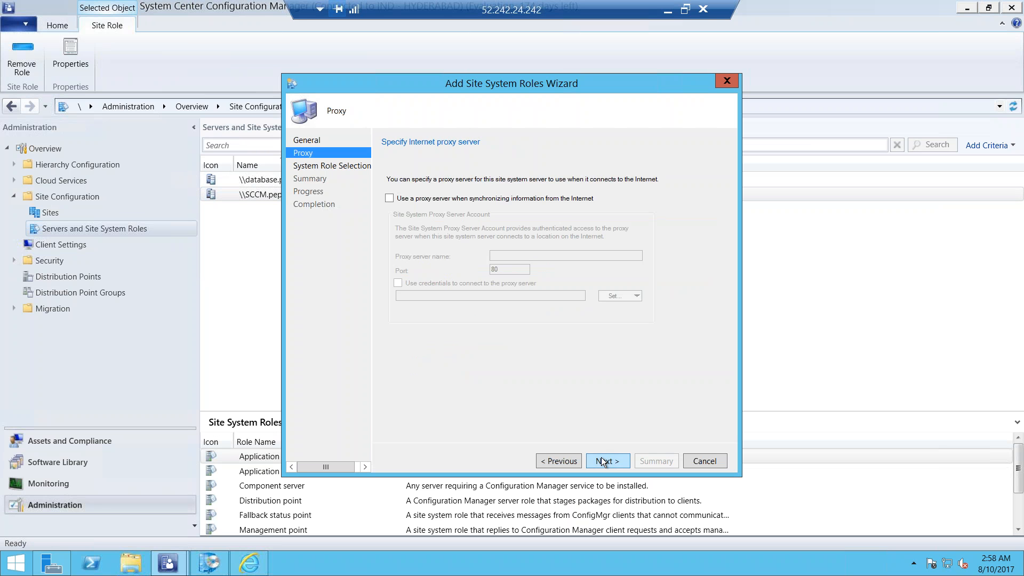
{"action": "left_click", "coordinate": [602, 459]}
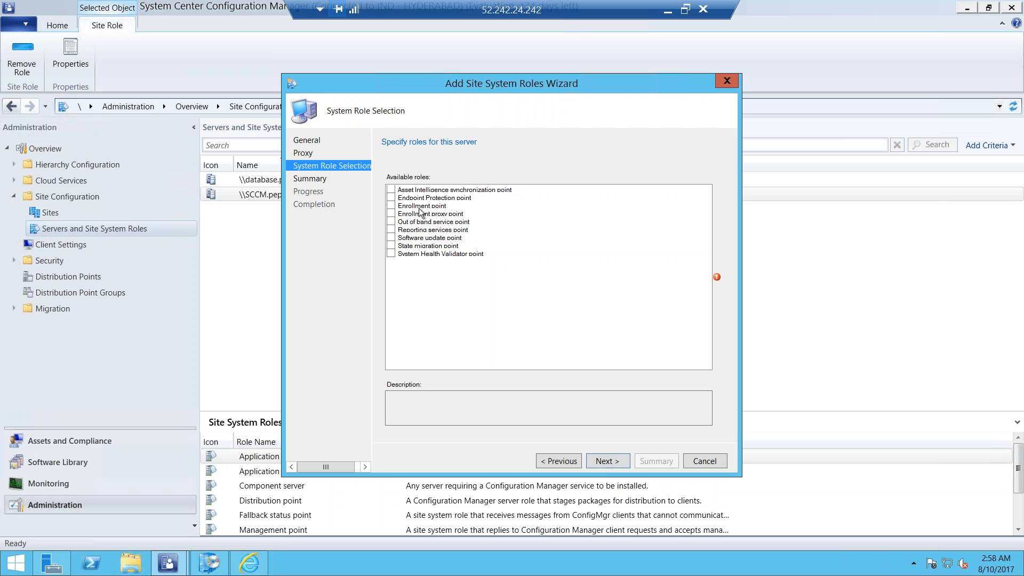
{"action": "left_click", "coordinate": [392, 237]}
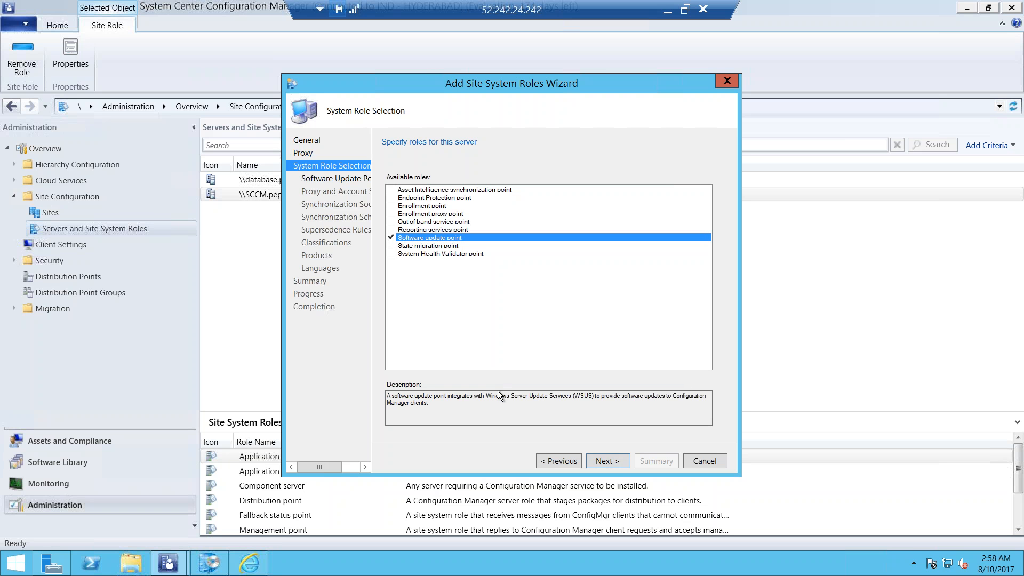
{"action": "left_click", "coordinate": [615, 467]}
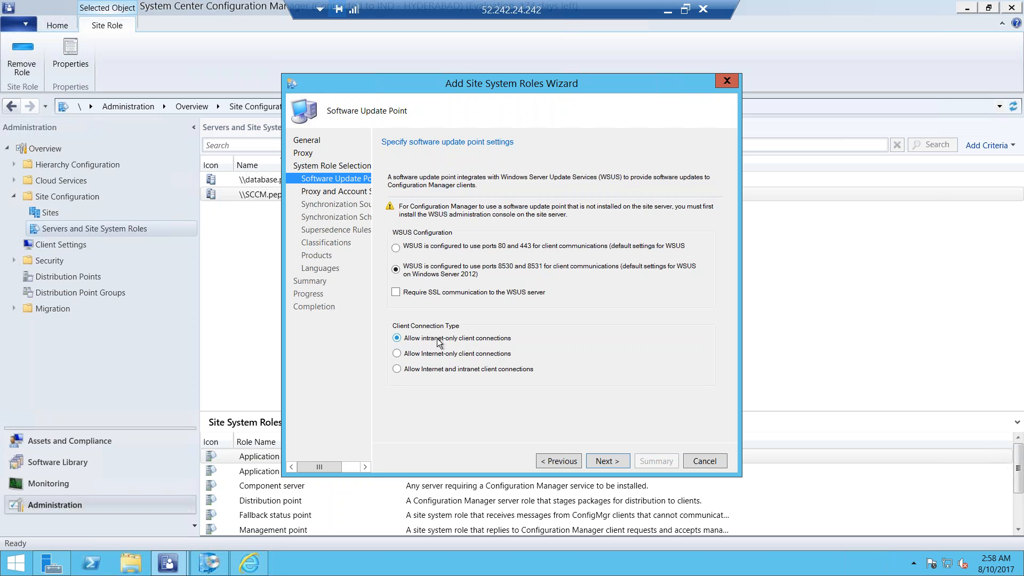
Accept WSUS ports 8530 and 8531 with intranet-only client connections, and leave the WSUS server connection credentials off
{"action": "left_click", "coordinate": [605, 460]}
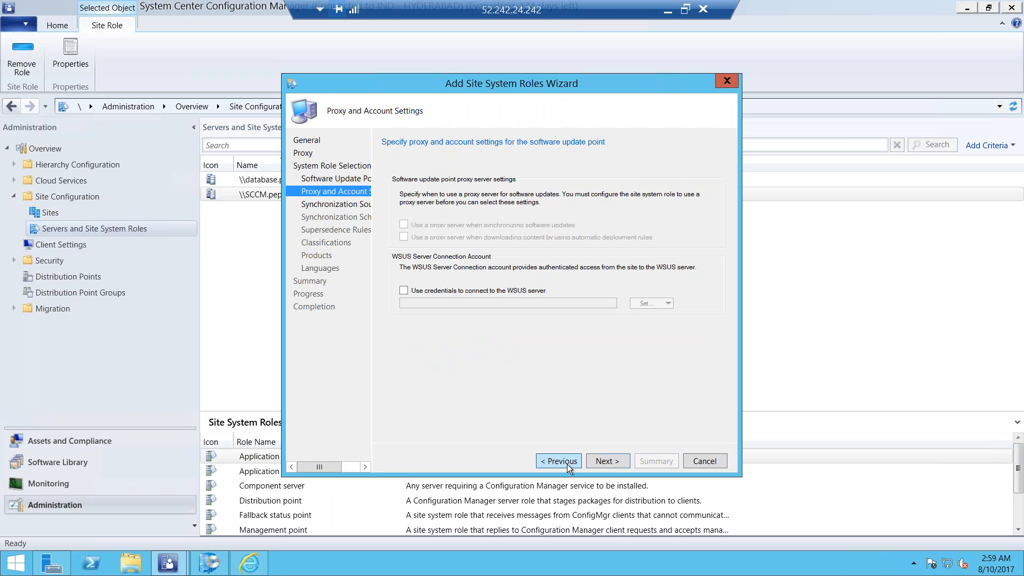
{"action": "left_click", "coordinate": [559, 461]}
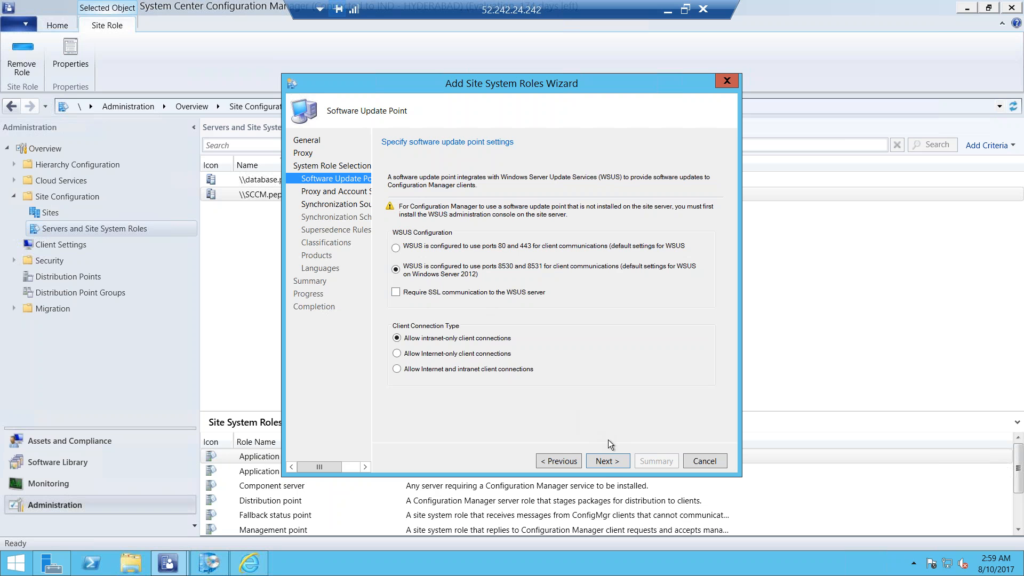
{"action": "left_click", "coordinate": [608, 461]}
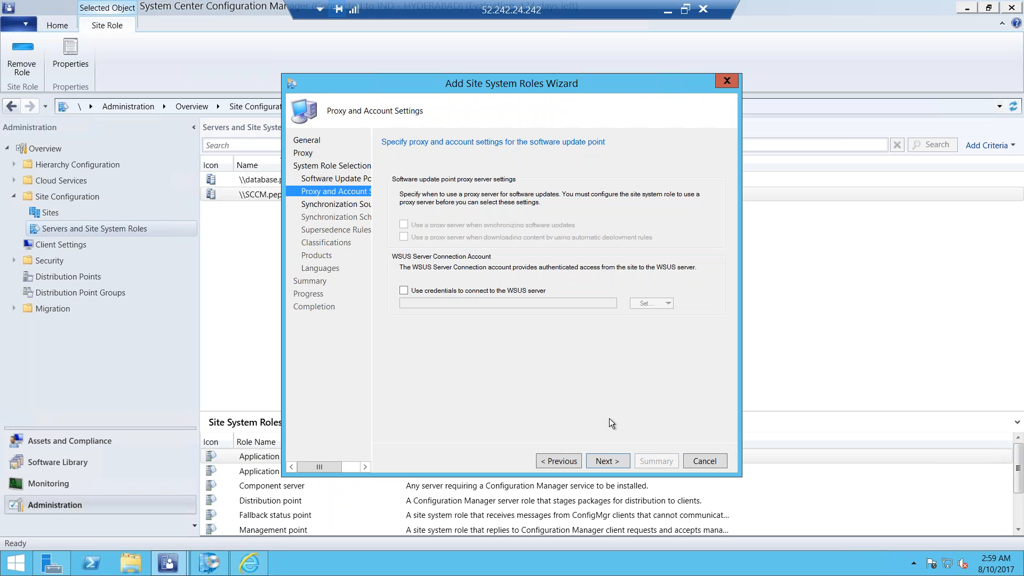
{"action": "left_click", "coordinate": [604, 458]}
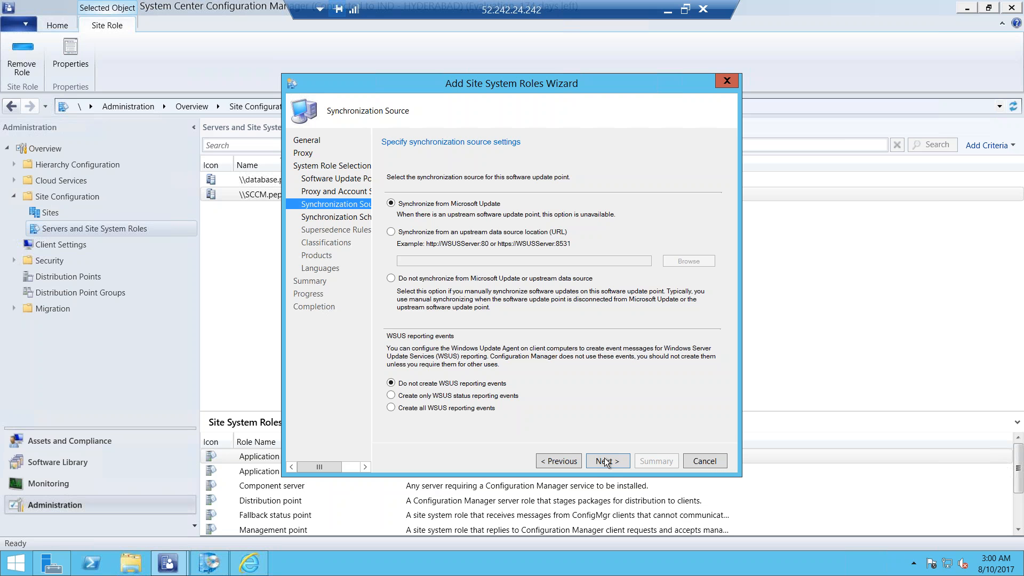
Accept Microsoft Update as the synchronization source and enable synchronization on a simple schedule of every 7 days
{"action": "left_click", "coordinate": [606, 462]}
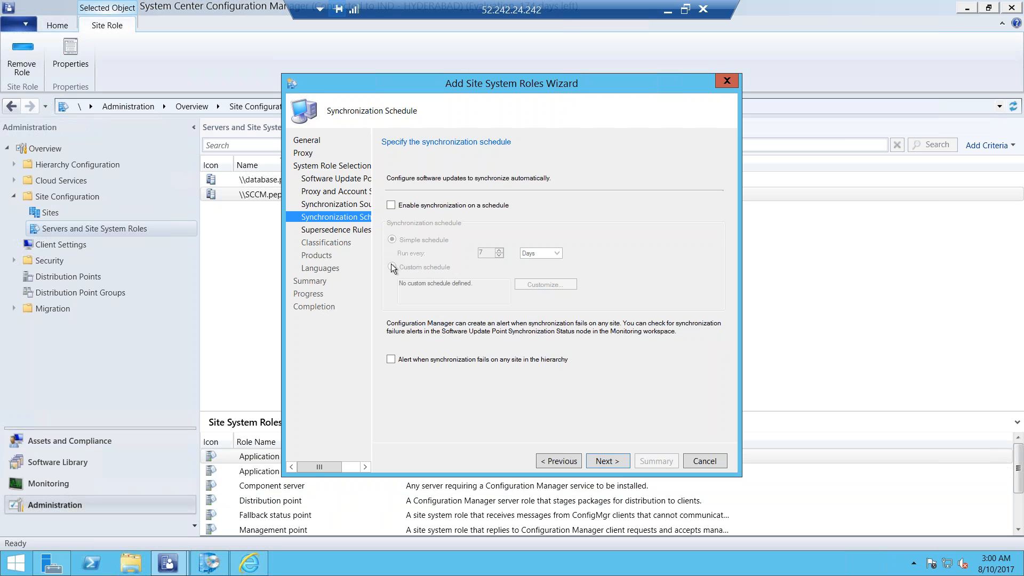
{"action": "left_click", "coordinate": [391, 206]}
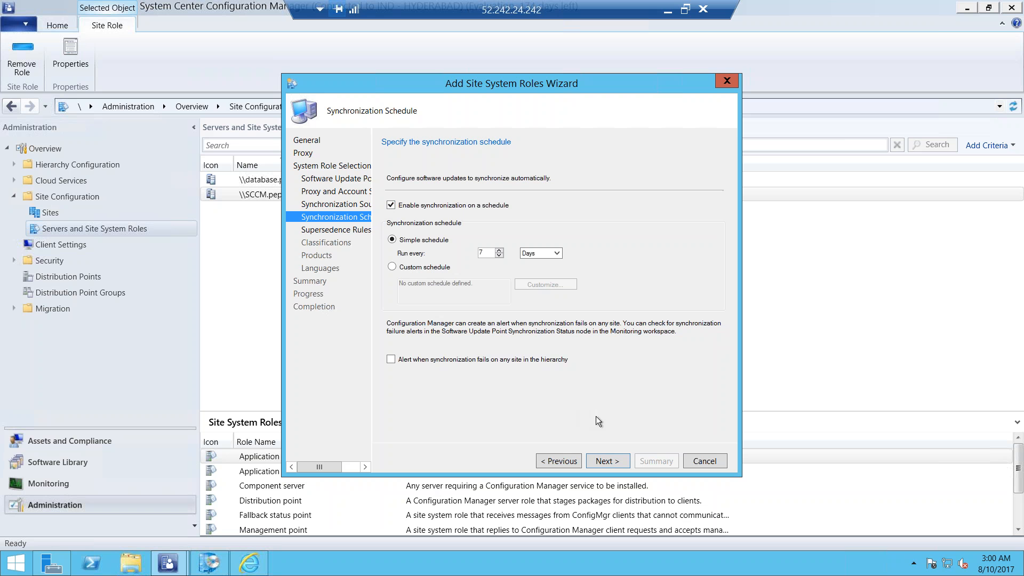
{"action": "left_click", "coordinate": [605, 460]}
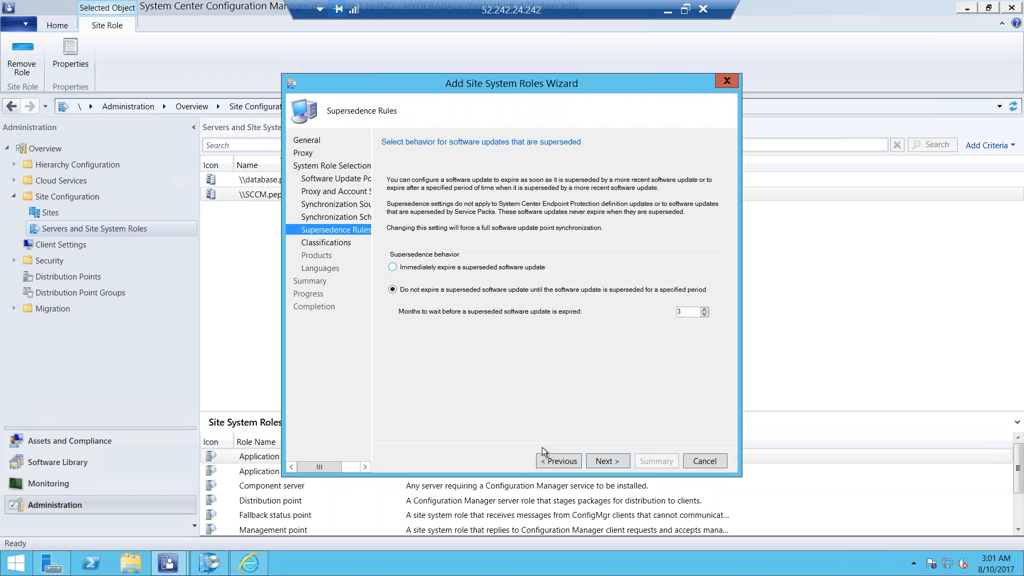
{"action": "left_click", "coordinate": [544, 461]}
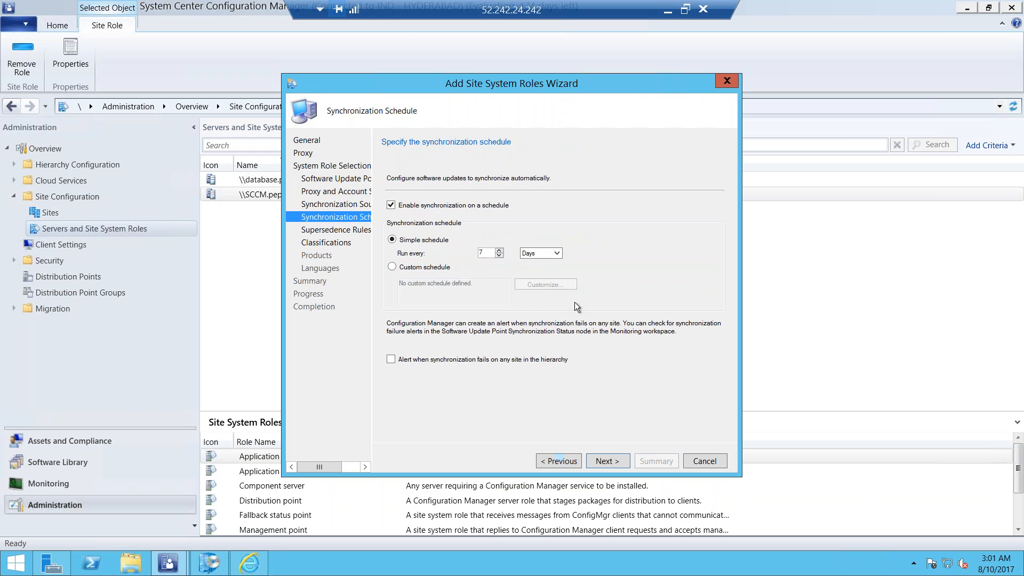
{"action": "left_click", "coordinate": [604, 460]}
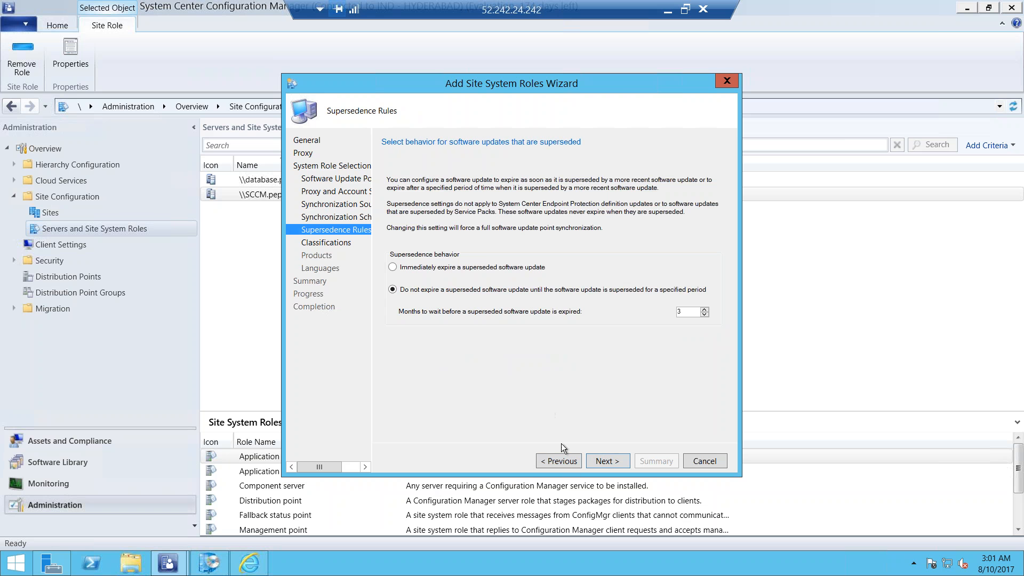
Set the supersedence behavior to immediately expire a superseded software update
{"action": "left_click", "coordinate": [598, 460]}
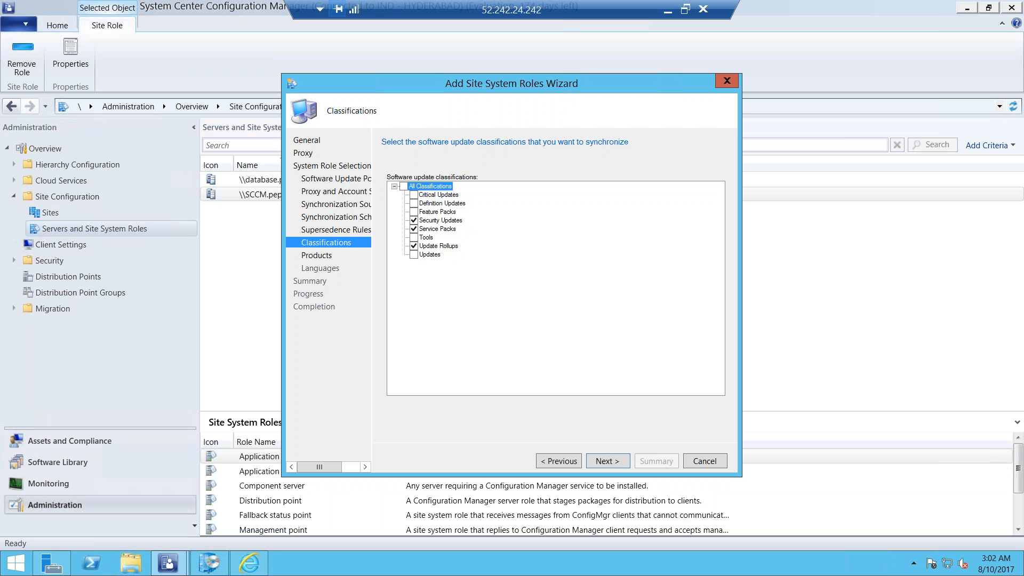
{"action": "left_click", "coordinate": [561, 464]}
{"action": "left_click", "coordinate": [561, 462]}
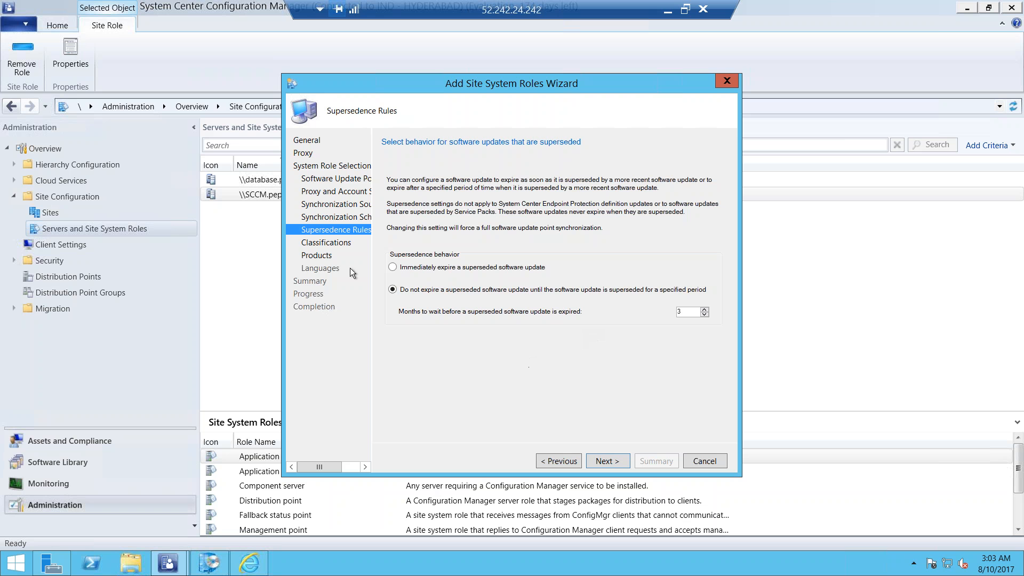
{"action": "left_click", "coordinate": [394, 267]}
{"action": "left_click", "coordinate": [613, 462]}
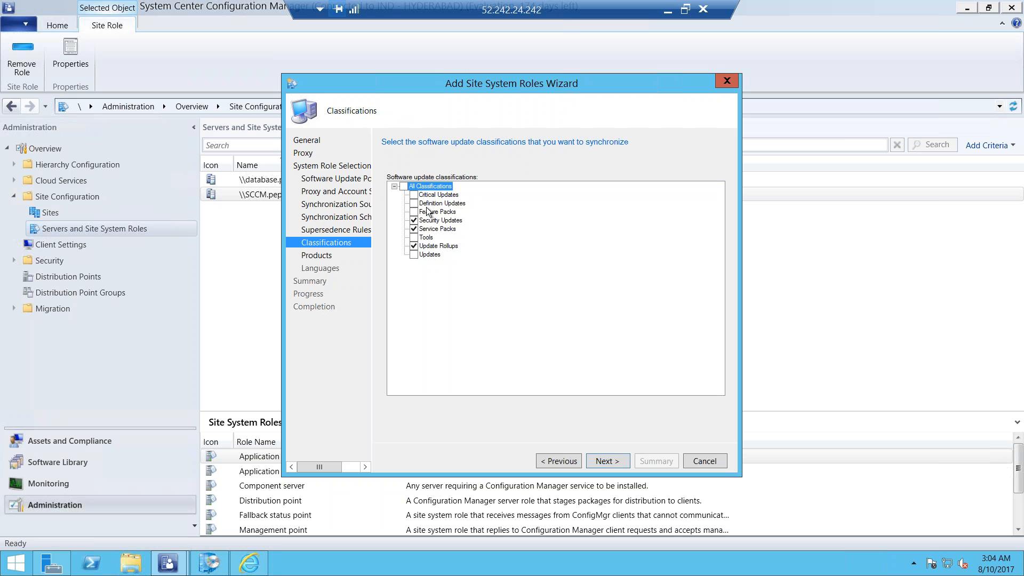
Select the Critical Updates and Definition Updates classifications, and clear Security Updates, Service Packs and Update Rollups
{"action": "left_click", "coordinate": [415, 195]}
{"action": "left_click", "coordinate": [414, 203]}
{"action": "left_click", "coordinate": [414, 220]}
{"action": "left_click", "coordinate": [415, 228]}
{"action": "left_click", "coordinate": [415, 246]}
{"action": "left_click", "coordinate": [603, 460]}
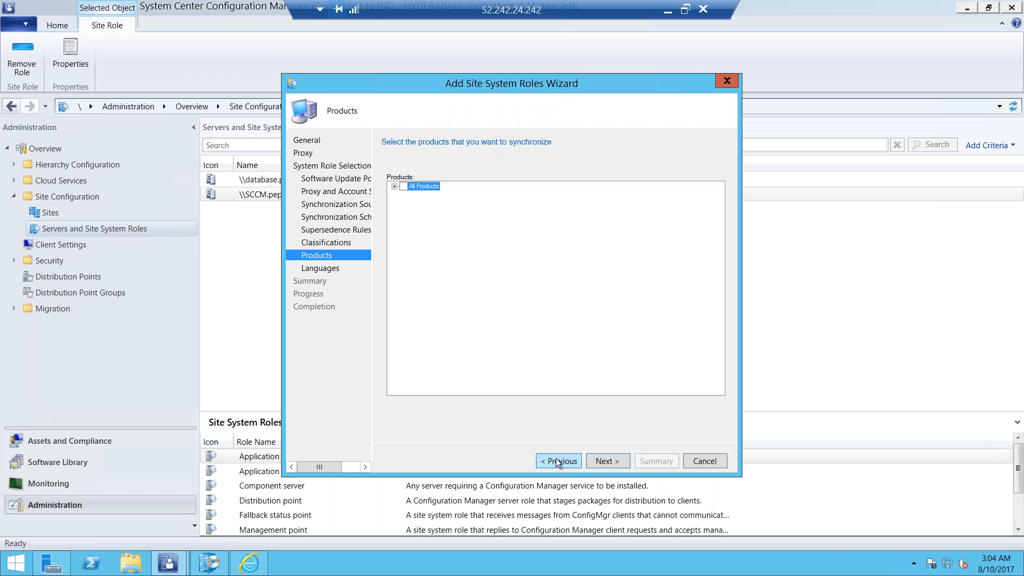
Expand the Microsoft product tree, try selecting the whole Windows family, and expand its individual products
{"action": "left_click", "coordinate": [395, 187]}
{"action": "left_click", "coordinate": [404, 195]}
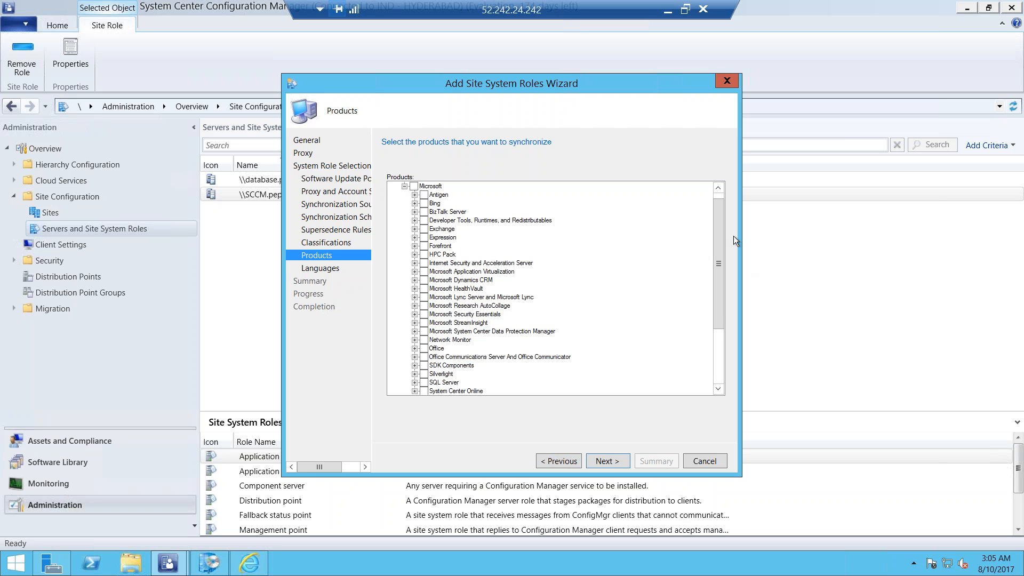
{"action": "scroll", "coordinate": [718, 210], "scroll_direction": "up", "scroll_amount": 1}
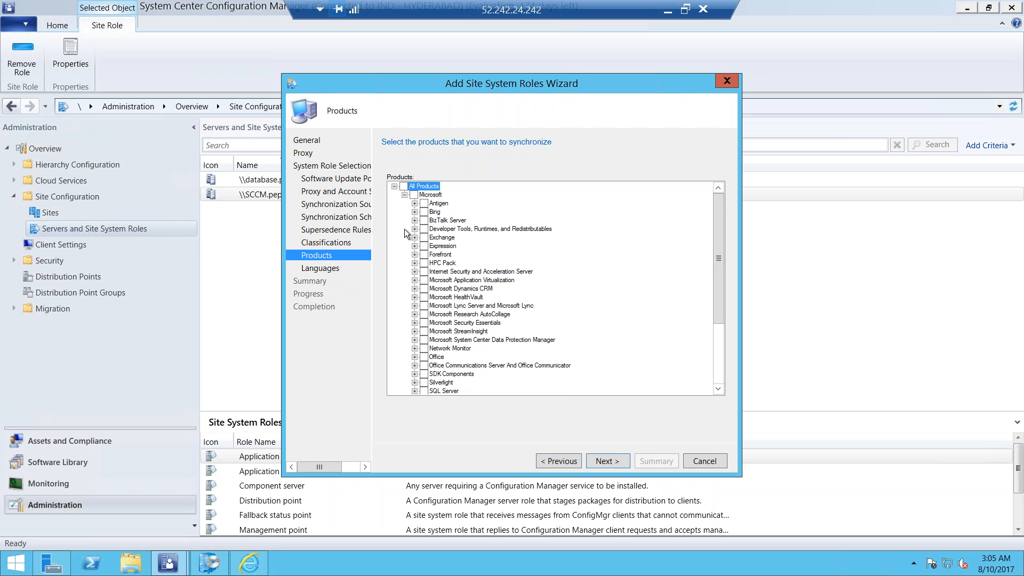
{"action": "left_click", "coordinate": [404, 196]}
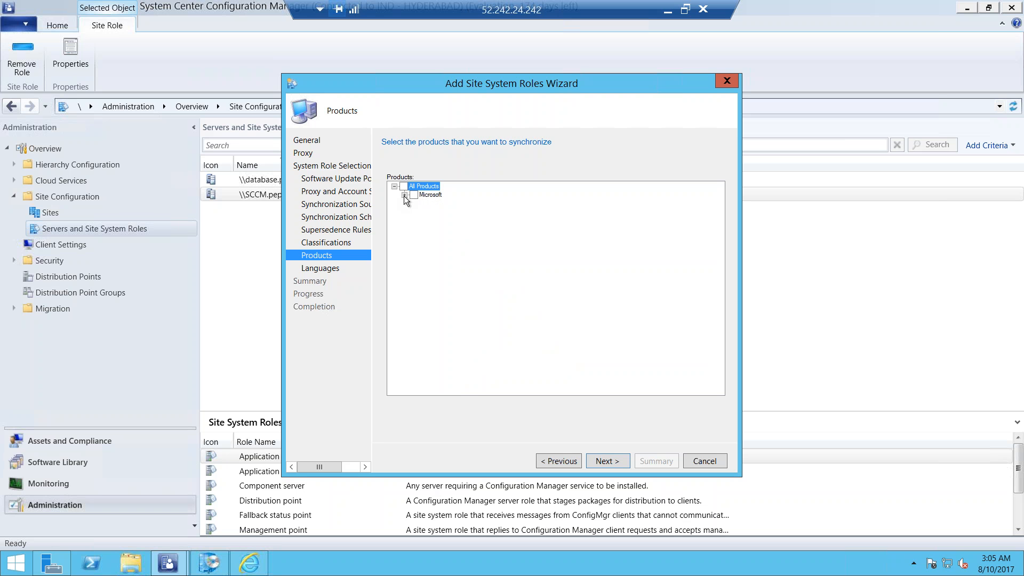
{"action": "left_click", "coordinate": [404, 195]}
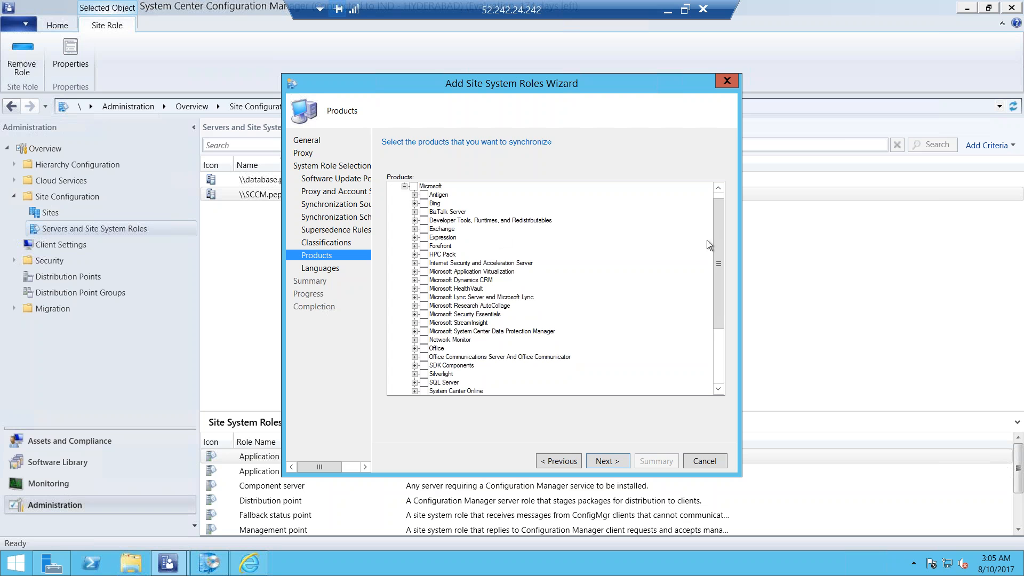
{"action": "scroll", "coordinate": [717, 213], "scroll_direction": "up", "scroll_amount": 1}
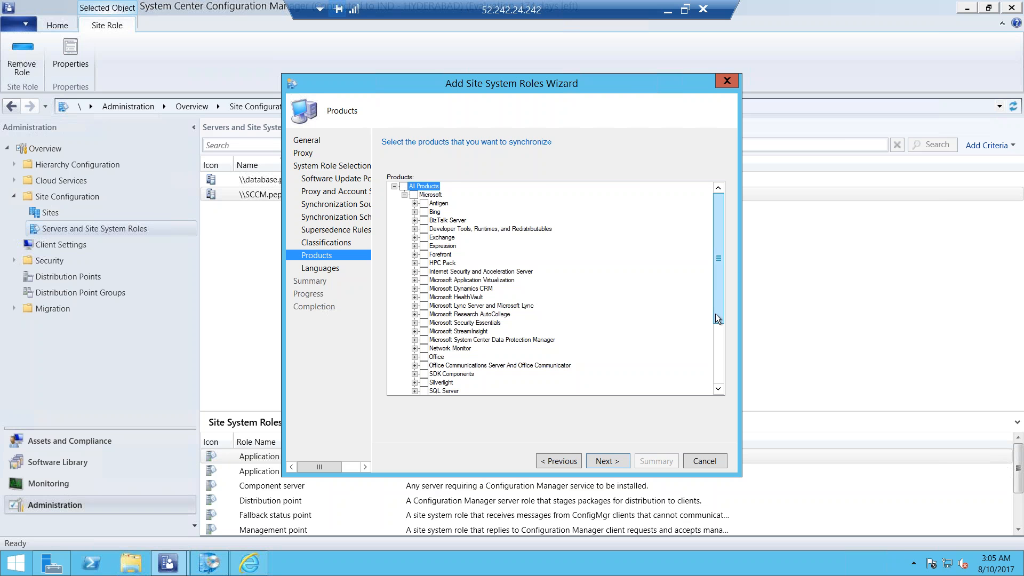
{"action": "scroll", "coordinate": [715, 315], "scroll_direction": "down", "scroll_amount": 4}
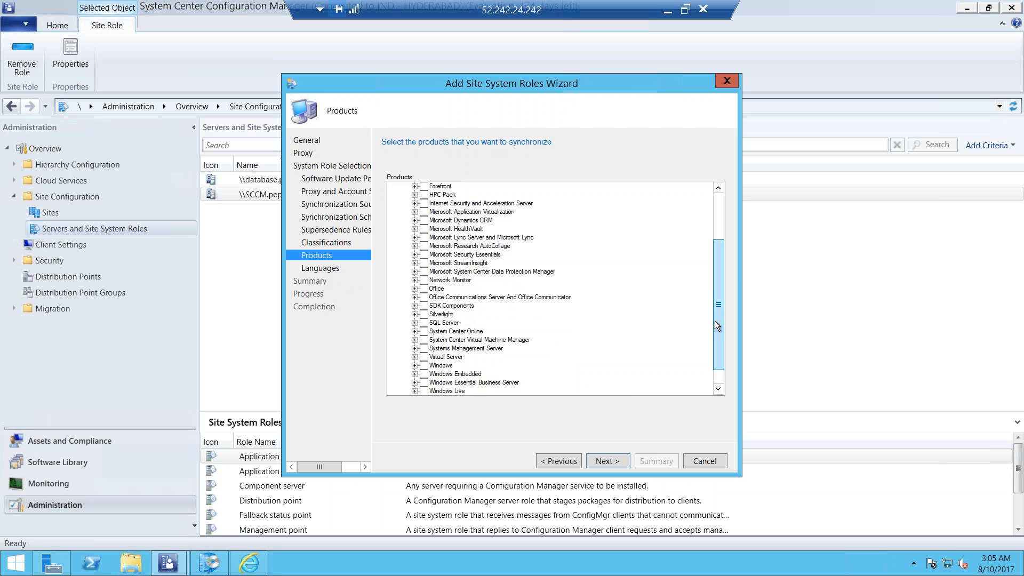
{"action": "left_click", "coordinate": [424, 340]}
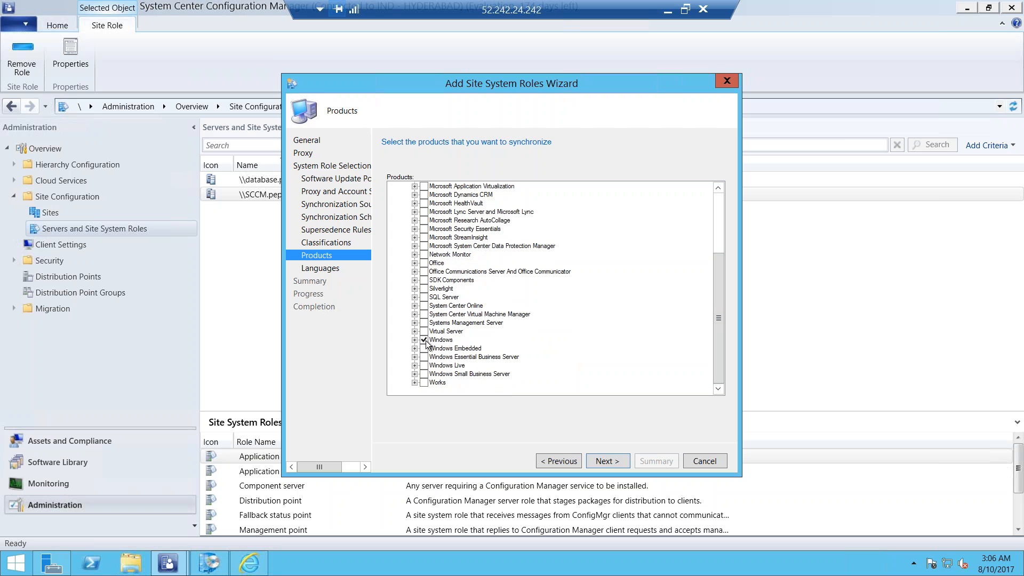
{"action": "left_click", "coordinate": [415, 340]}
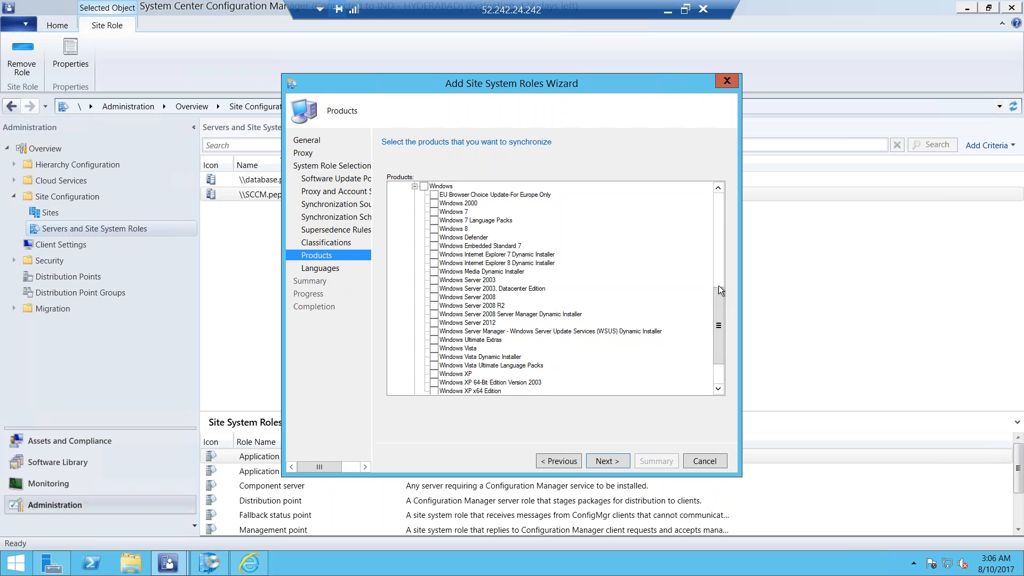
Select Forefront Endpoint Protection 2010 under Forefront as a product to synchronize
{"action": "left_click", "coordinate": [717, 212]}
{"action": "left_click", "coordinate": [718, 200]}
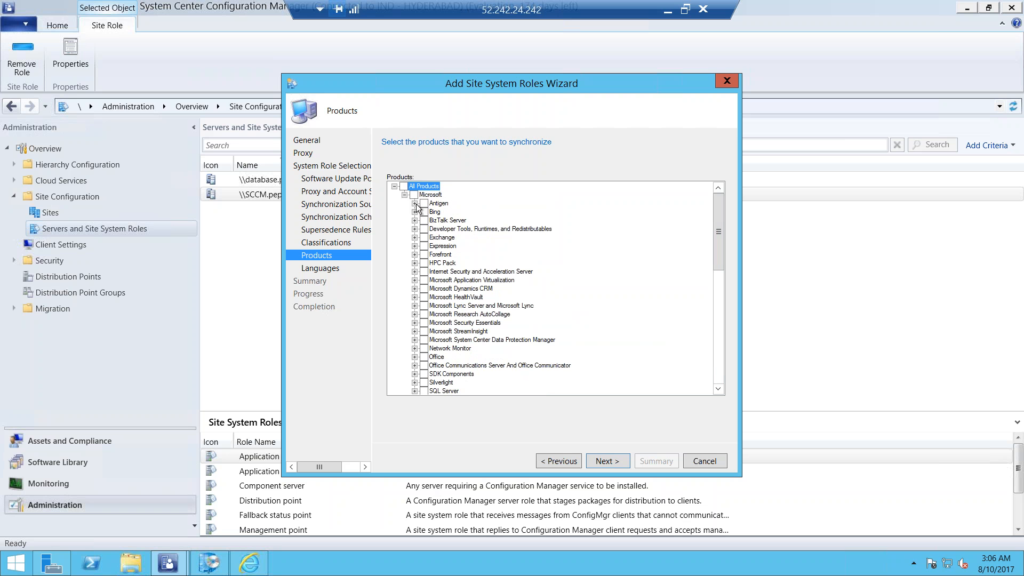
{"action": "left_click", "coordinate": [415, 255]}
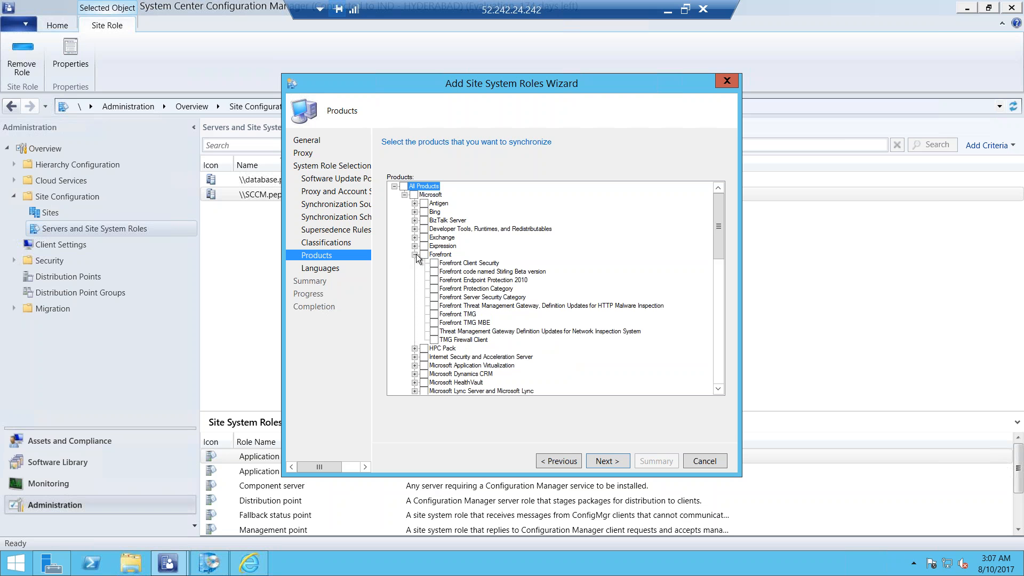
{"action": "left_click", "coordinate": [435, 281]}
{"action": "left_click_drag", "start_coordinate": [721, 226], "coordinate": [721, 240]}
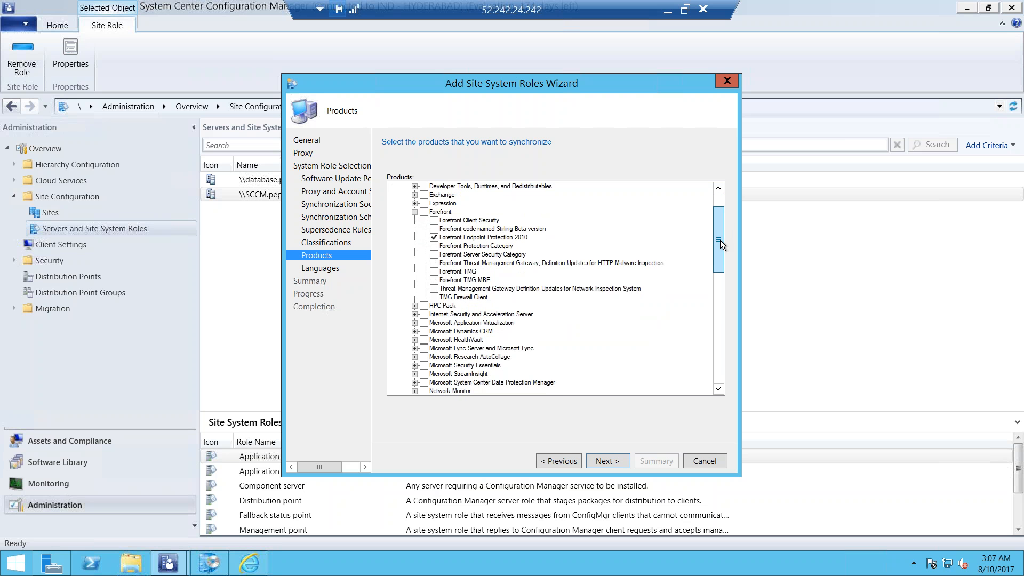
Dismiss the audio device popup, keep the selected products, and continue to the language settings
{"action": "left_click_drag", "start_coordinate": [720, 243], "coordinate": [718, 243]}
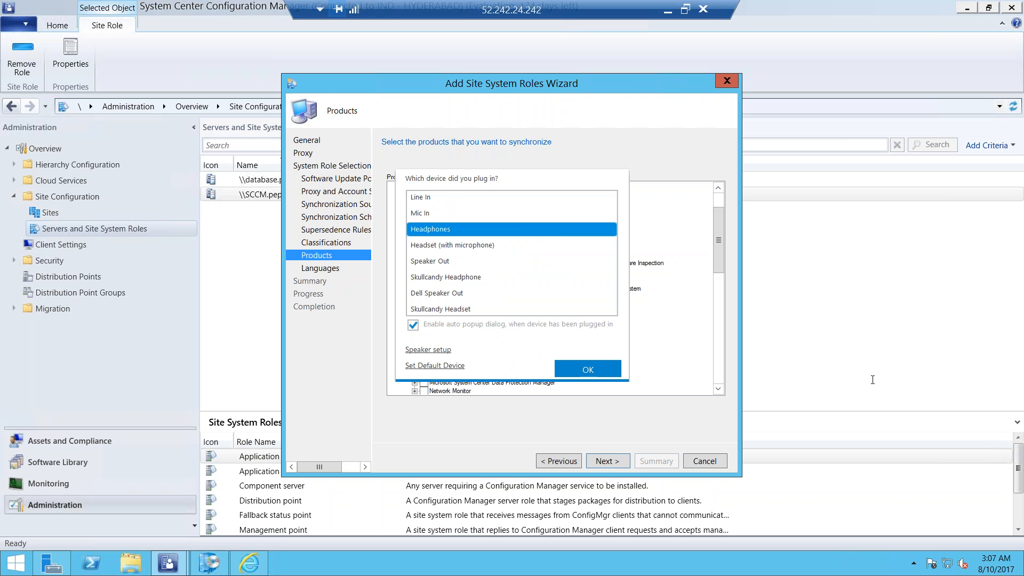
{"action": "left_click", "coordinate": [587, 369]}
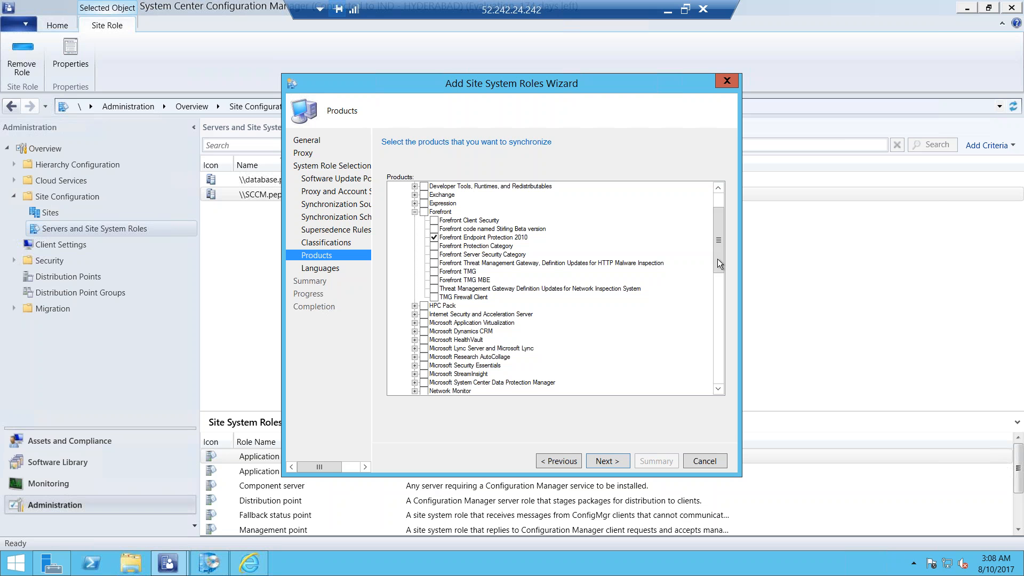
{"action": "left_click", "coordinate": [613, 463]}
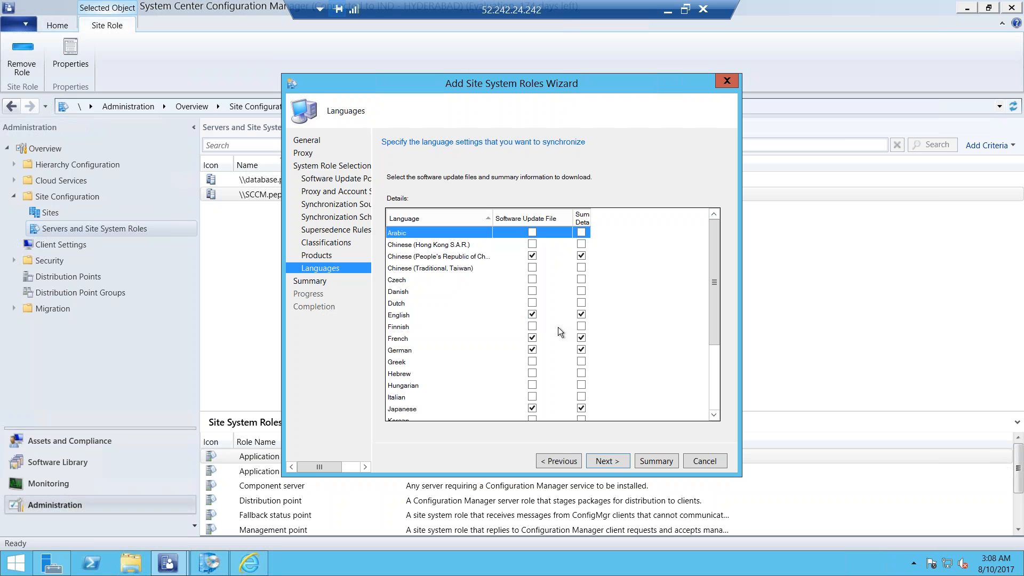
Clear French, German, Chinese (People's Republic of China), Japanese and Russian for update files and summary details, keeping only English
{"action": "left_click", "coordinate": [532, 338]}
{"action": "left_click", "coordinate": [532, 349]}
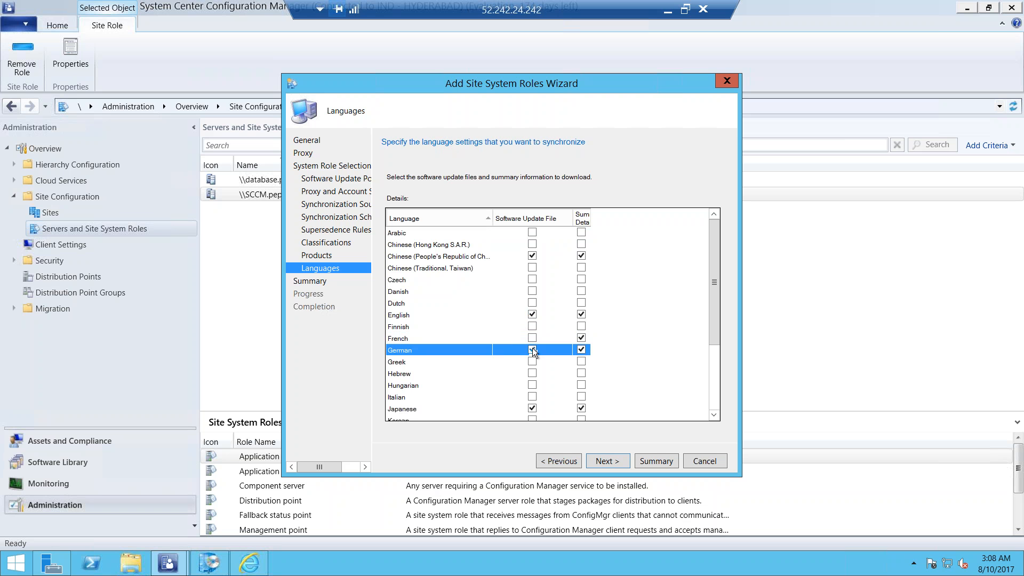
{"action": "left_click", "coordinate": [581, 338]}
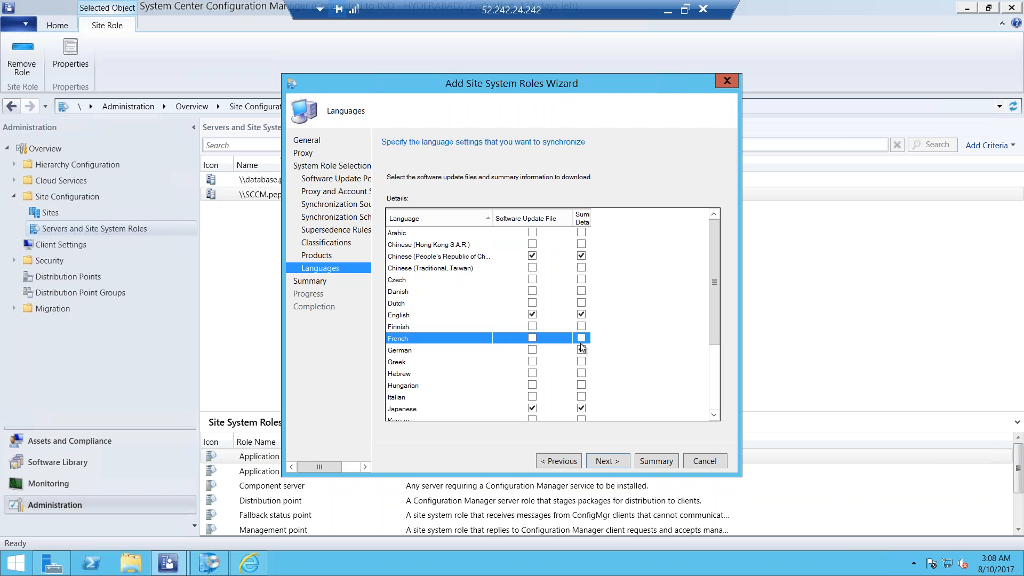
{"action": "left_click", "coordinate": [581, 350]}
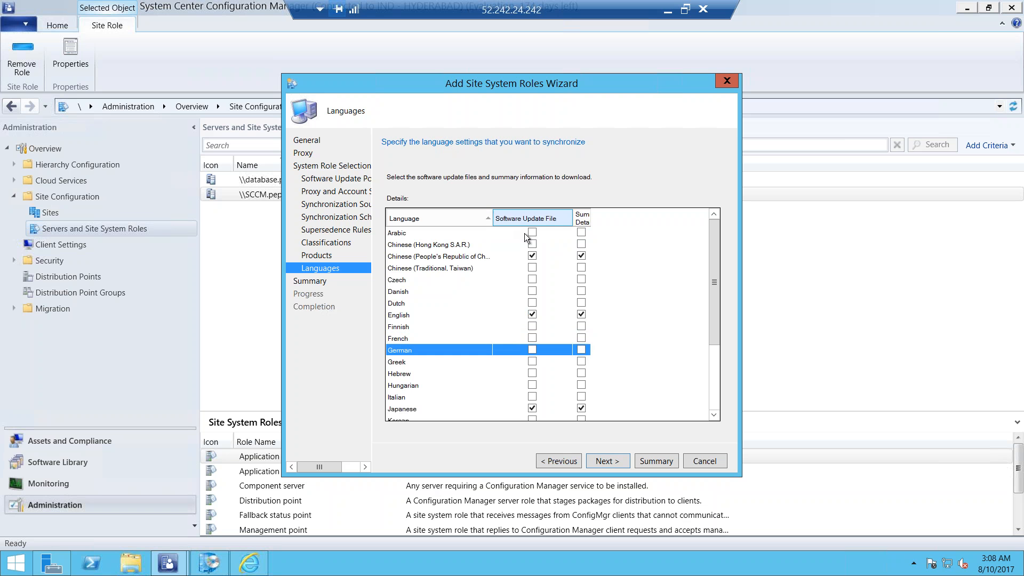
{"action": "left_click", "coordinate": [533, 256]}
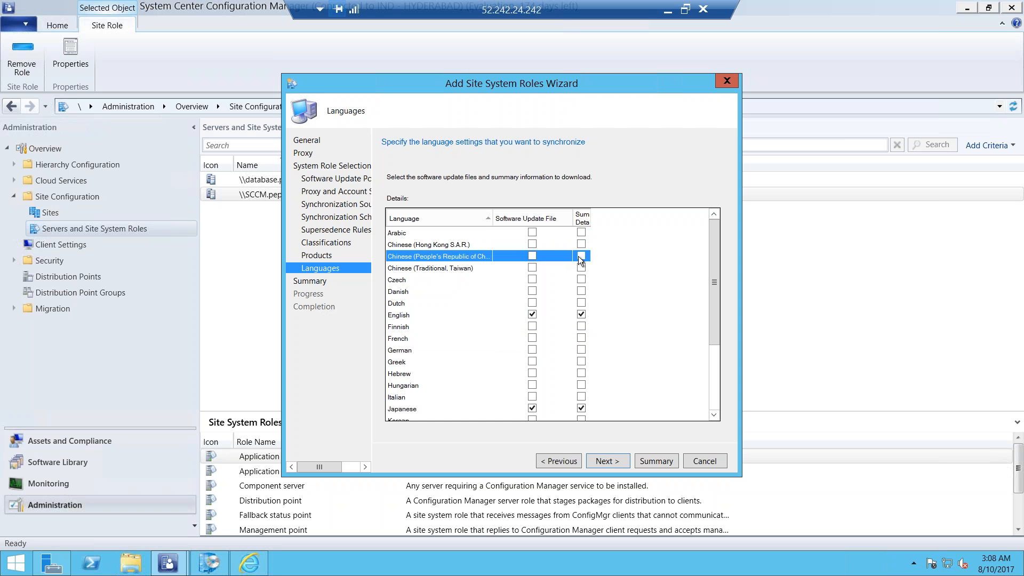
{"action": "left_click", "coordinate": [531, 408]}
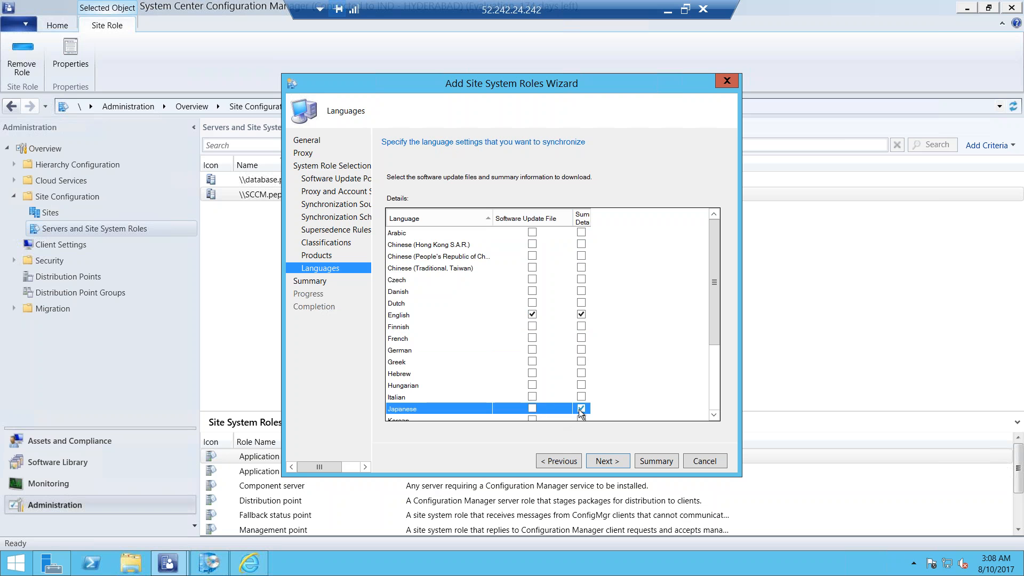
{"action": "left_click_drag", "start_coordinate": [712, 304], "coordinate": [709, 383]}
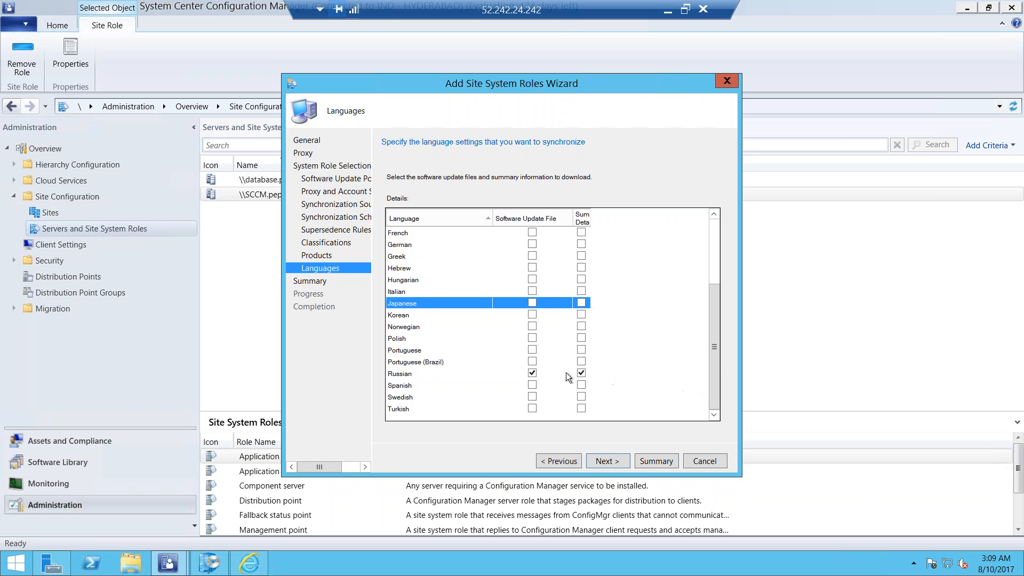
{"action": "left_click", "coordinate": [579, 374]}
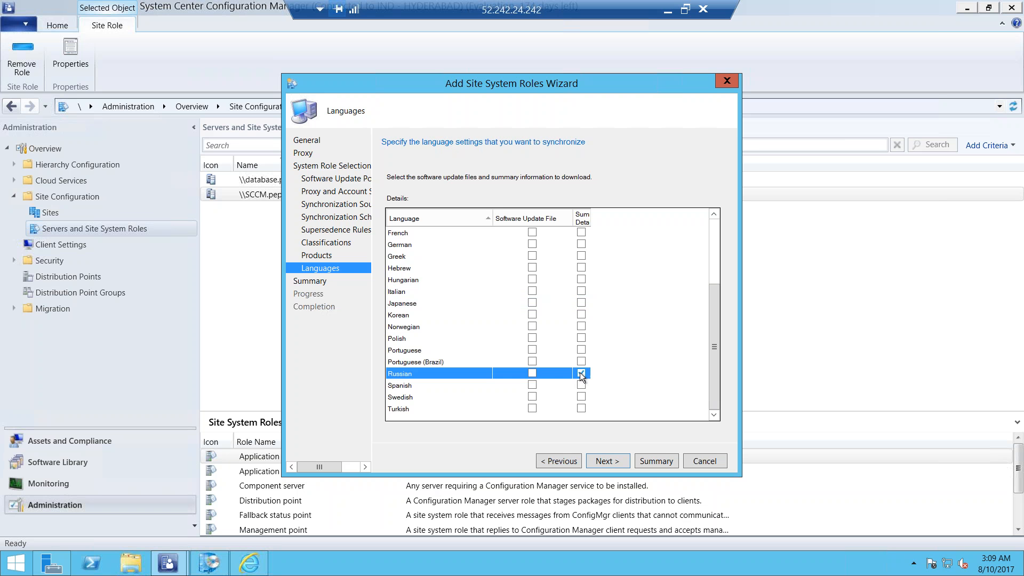
{"action": "left_click_drag", "start_coordinate": [714, 341], "coordinate": [724, 243]}
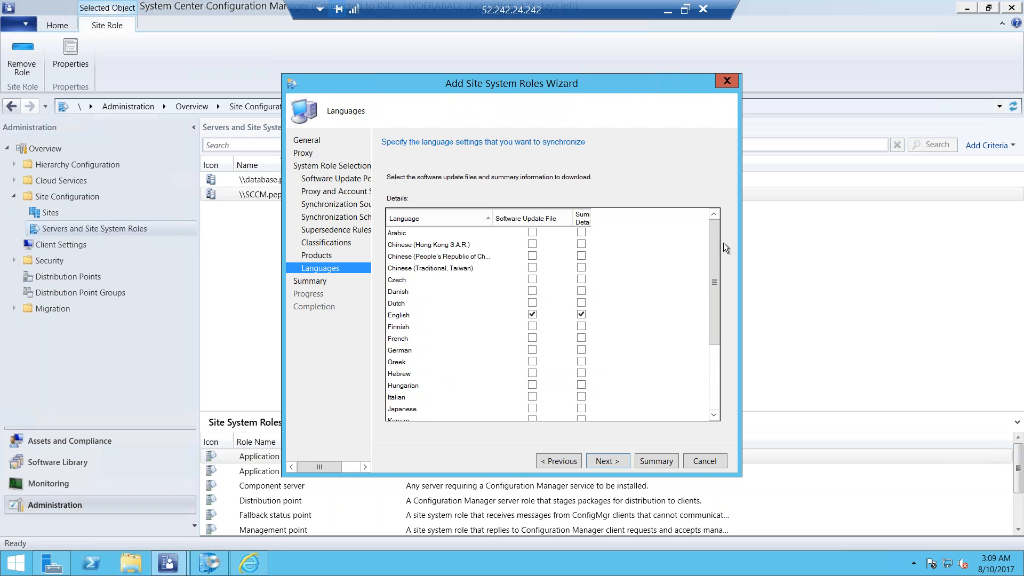
Apply the software update point settings and close the completed role wizard
{"action": "left_click", "coordinate": [615, 460]}
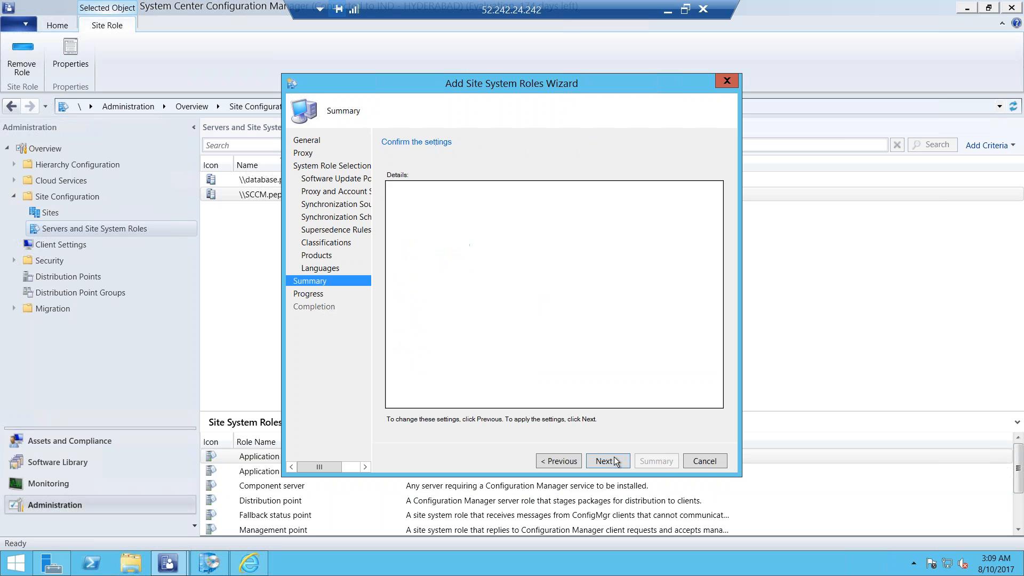
{"action": "left_click", "coordinate": [615, 461]}
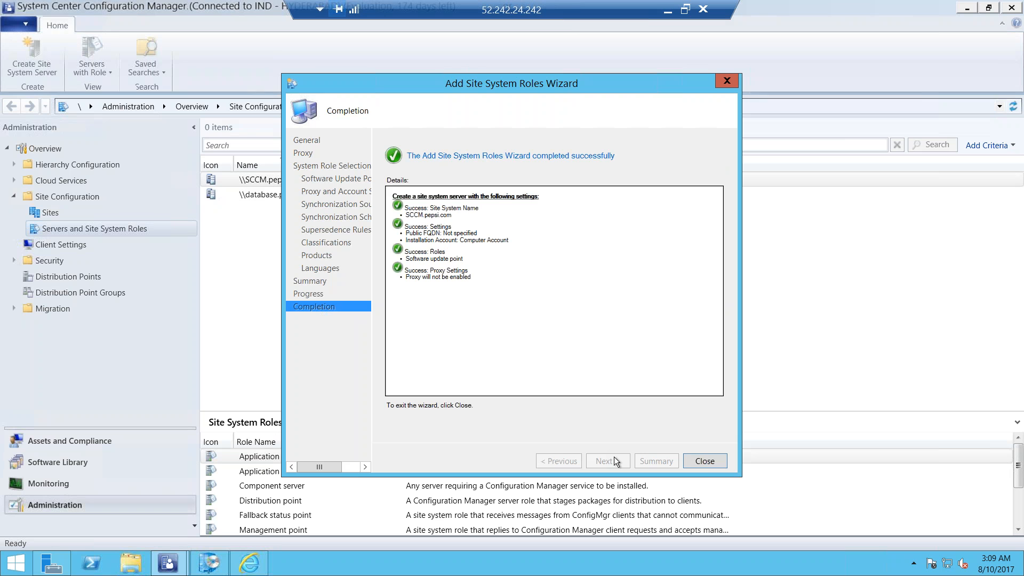
{"action": "left_click", "coordinate": [703, 460]}
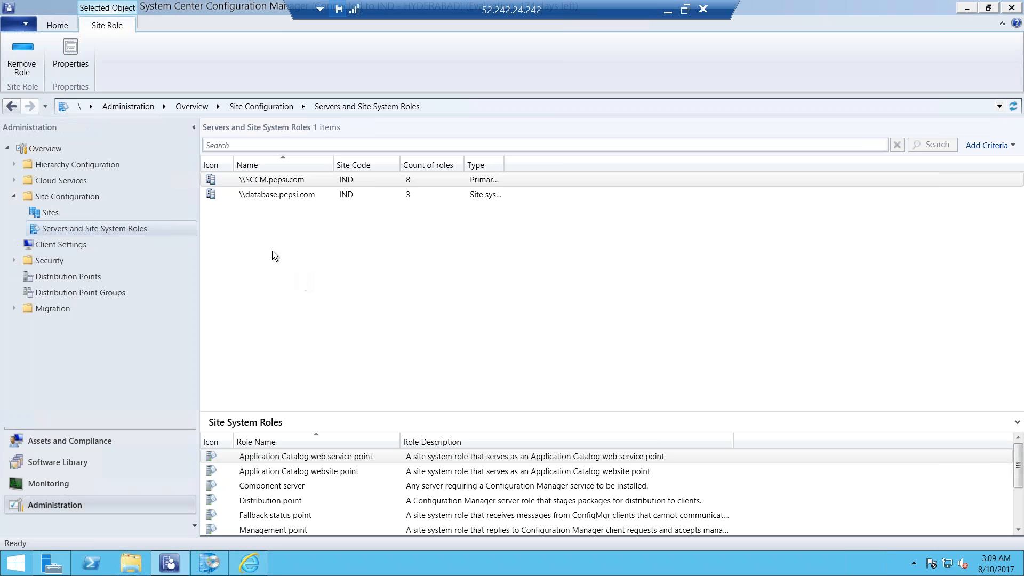
Start a site-wide synchronization for All Software Updates in the Software Library
{"action": "left_click", "coordinate": [74, 461]}
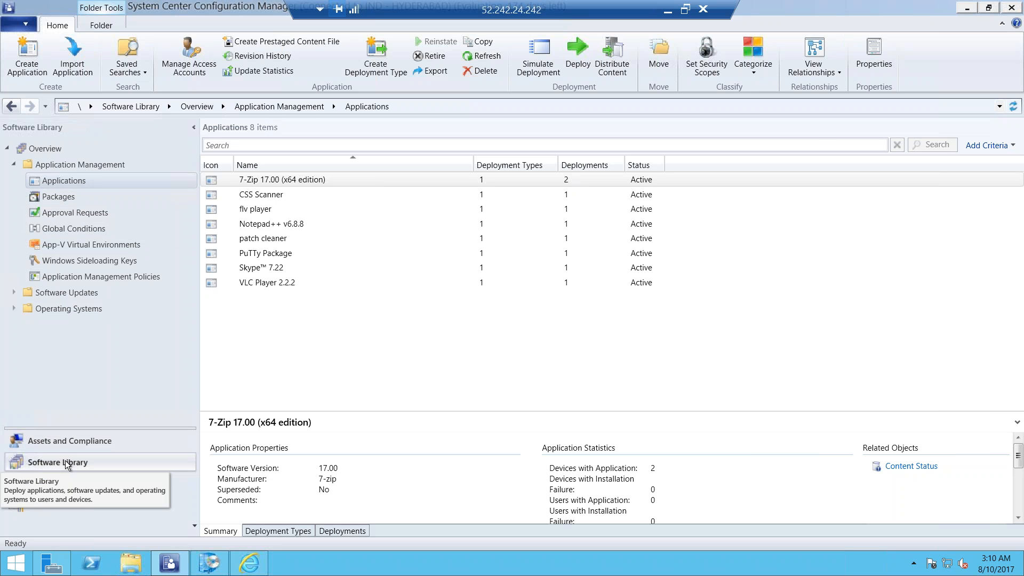
{"action": "left_click", "coordinate": [95, 293]}
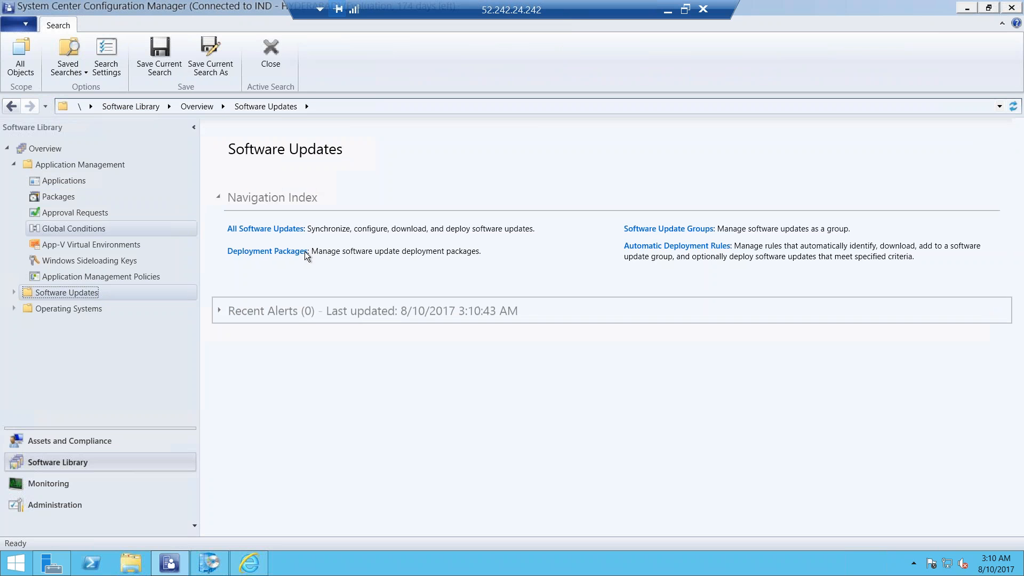
{"action": "left_click", "coordinate": [272, 230]}
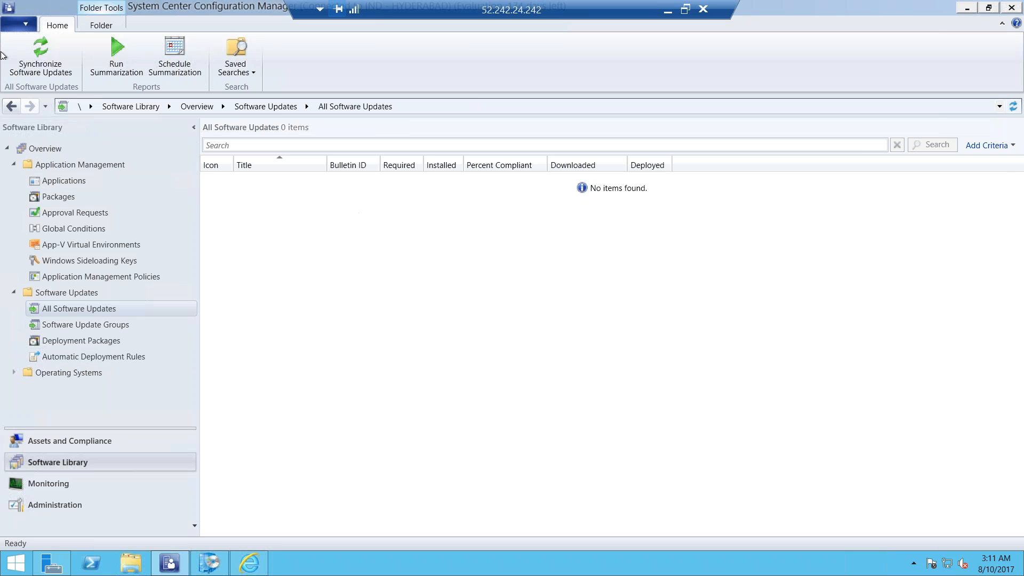
{"action": "left_click", "coordinate": [39, 49]}
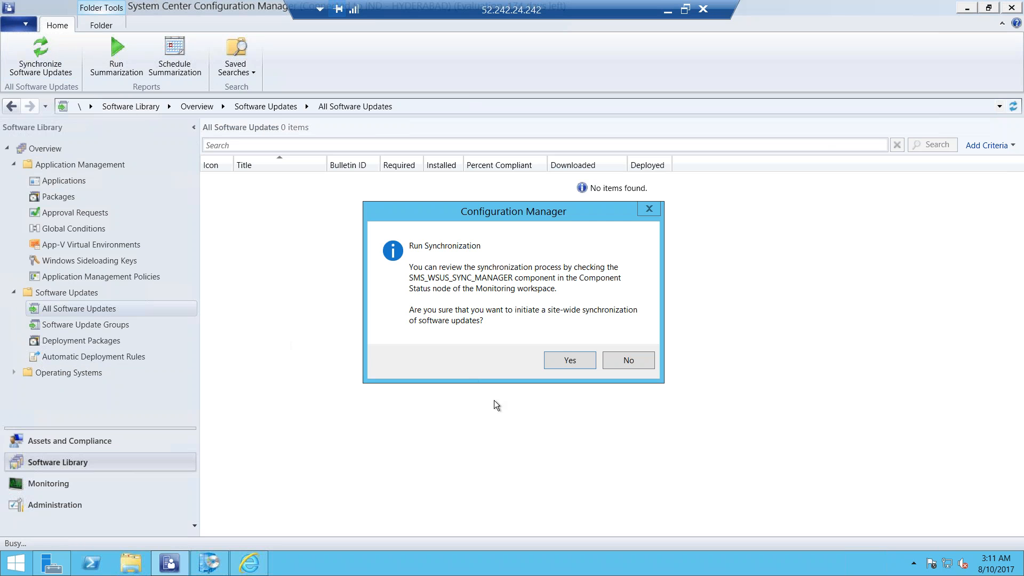
{"action": "left_click", "coordinate": [568, 361]}
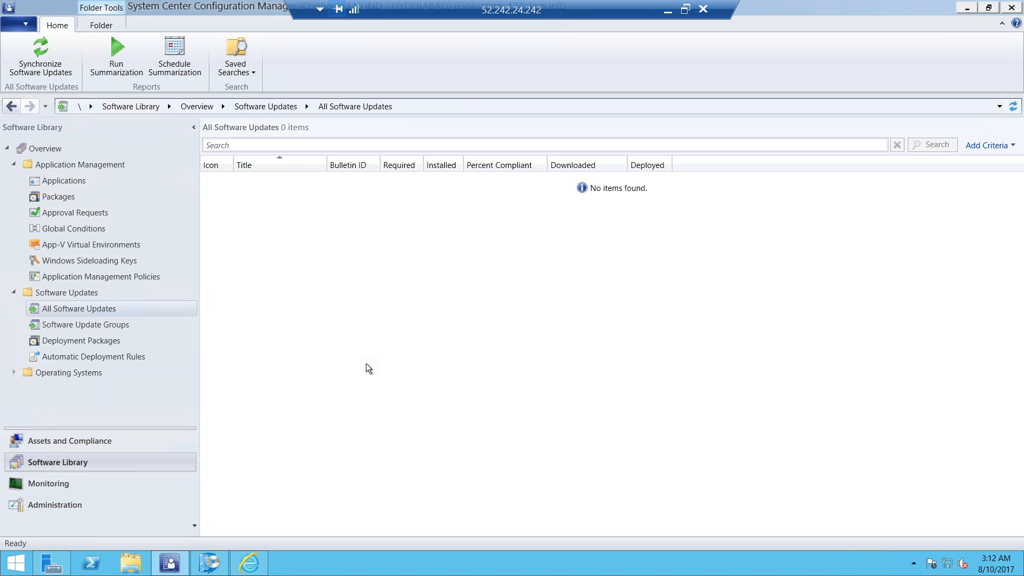
Run cmtrace.exe from C:\Program Files\Microsoft Configuration Manager\tools in File Explorer and make it the default log file viewer
{"action": "mouse_move", "coordinate": [252, 569]}
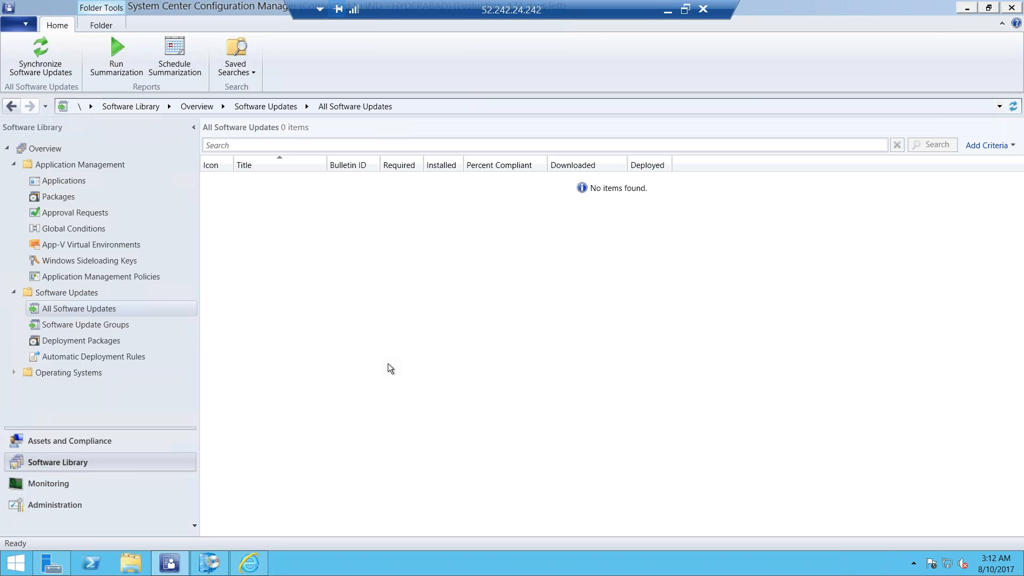
{"action": "left_click", "coordinate": [131, 569]}
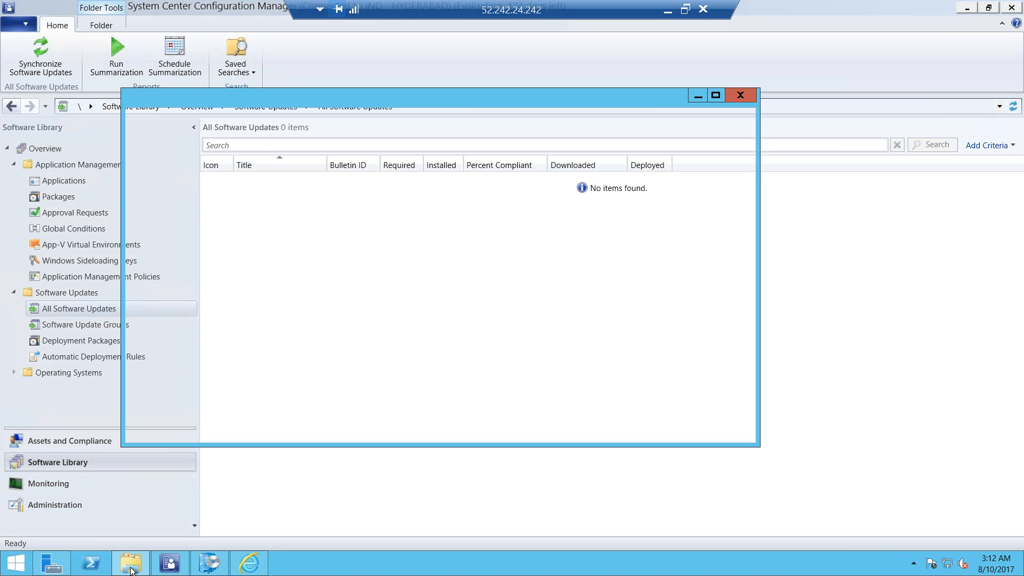
{"action": "double_click", "coordinate": [495, 342]}
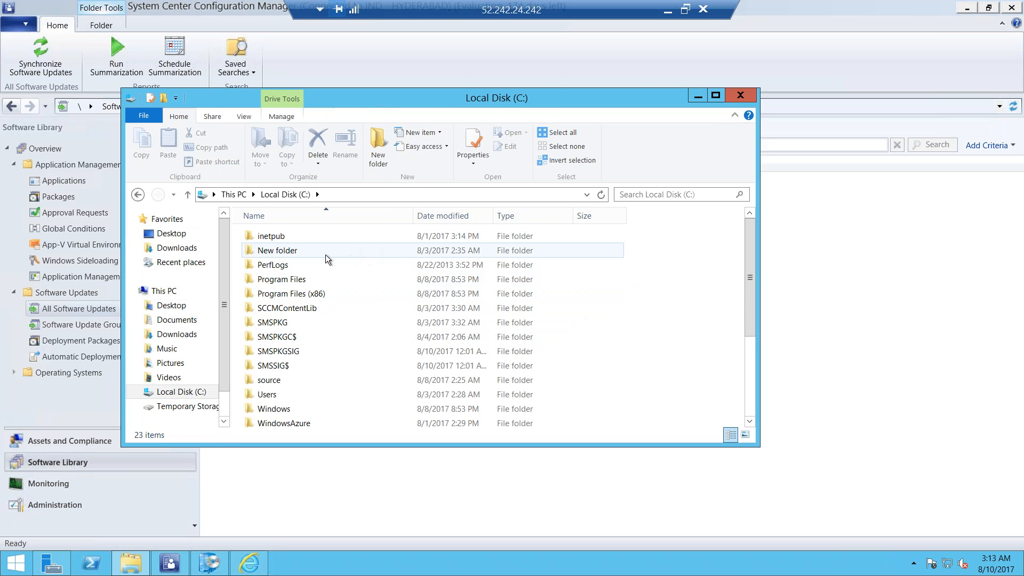
{"action": "left_click", "coordinate": [300, 280]}
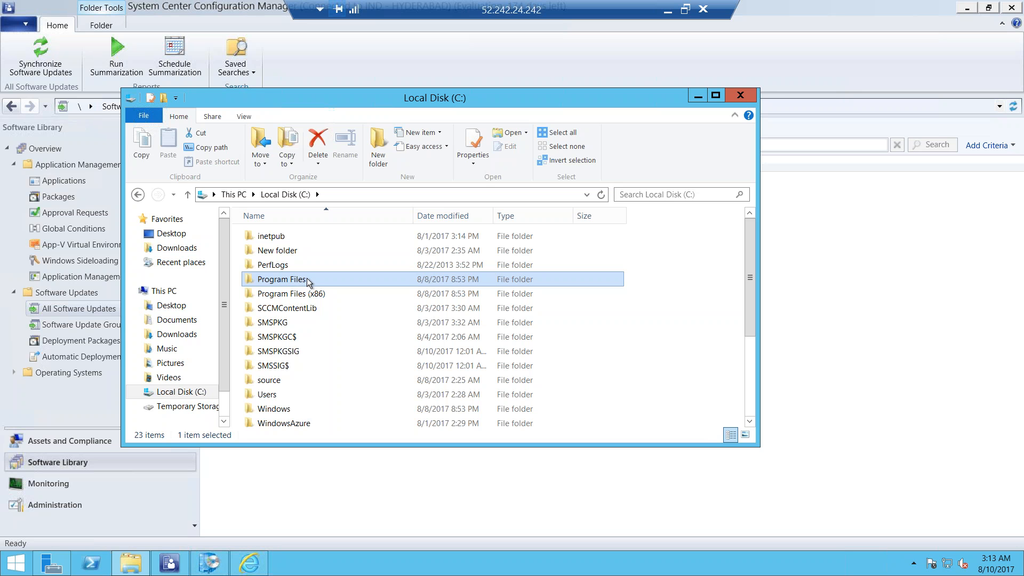
{"action": "double_click", "coordinate": [302, 281]}
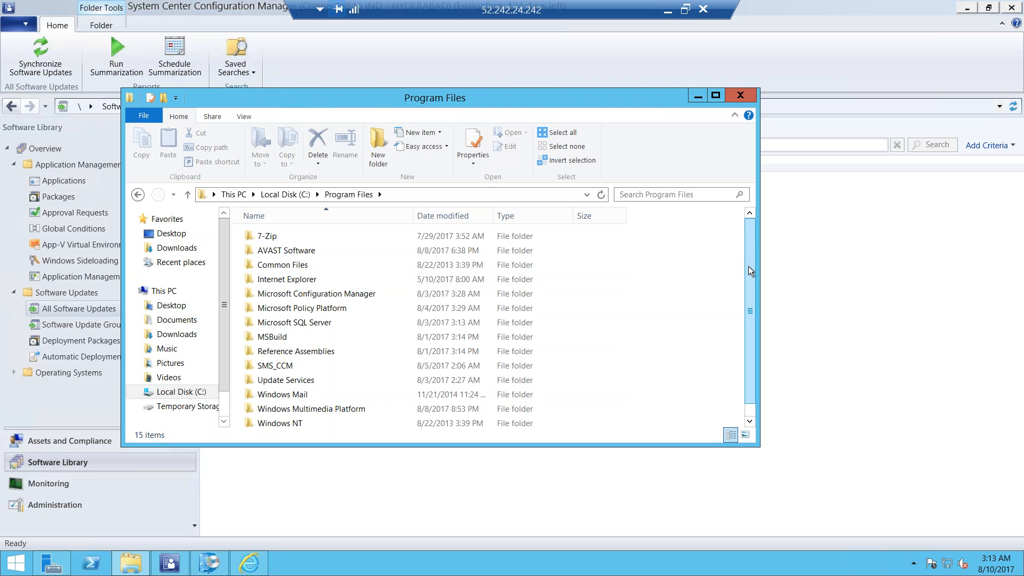
{"action": "double_click", "coordinate": [350, 294]}
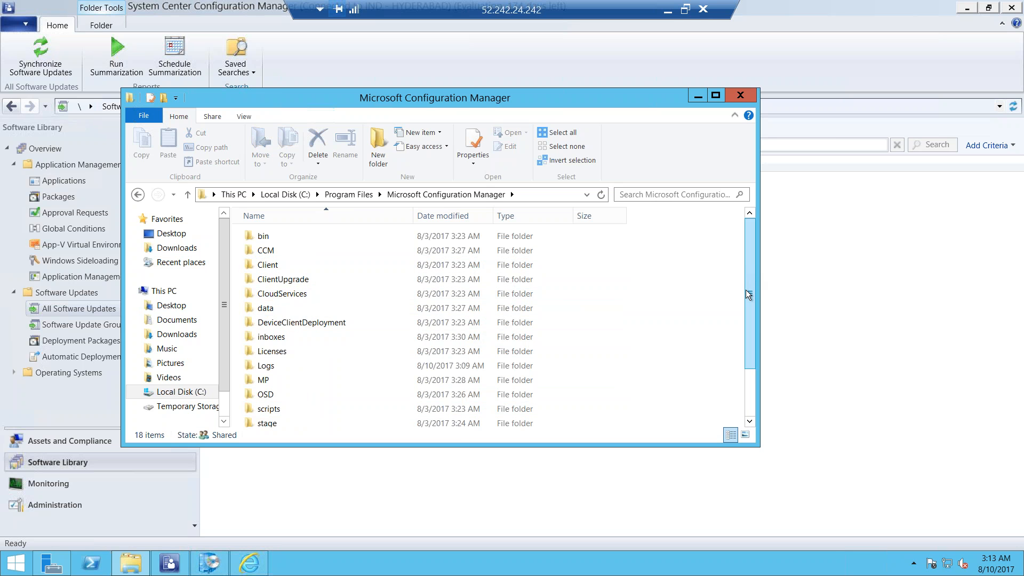
{"action": "left_click_drag", "start_coordinate": [745, 295], "coordinate": [747, 337]}
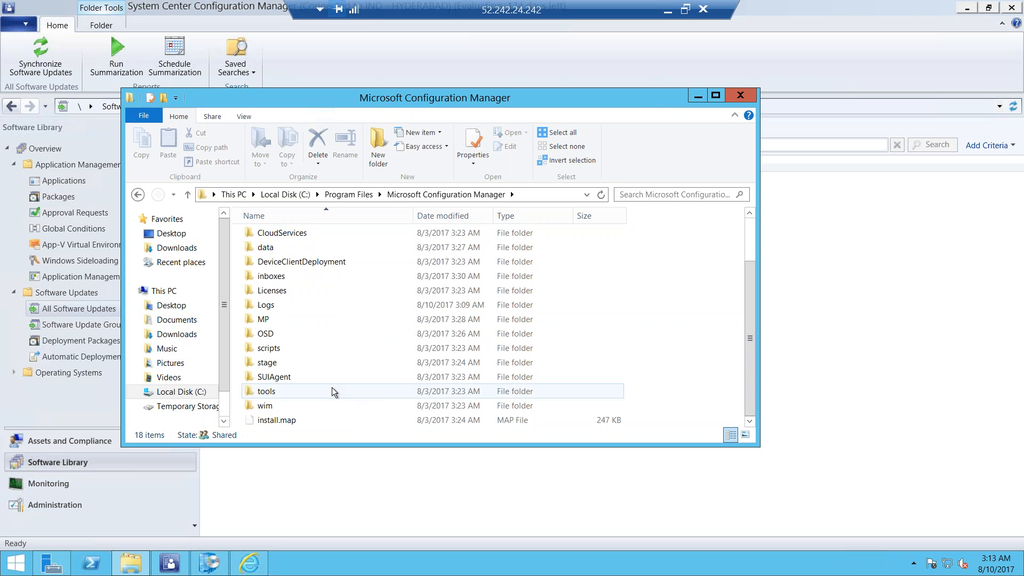
{"action": "double_click", "coordinate": [316, 391]}
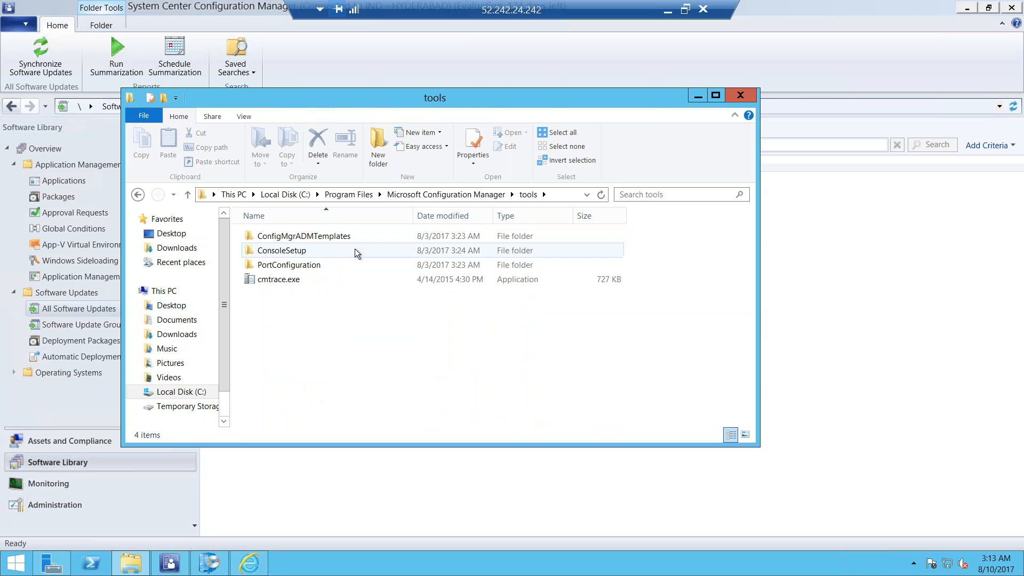
{"action": "double_click", "coordinate": [286, 279]}
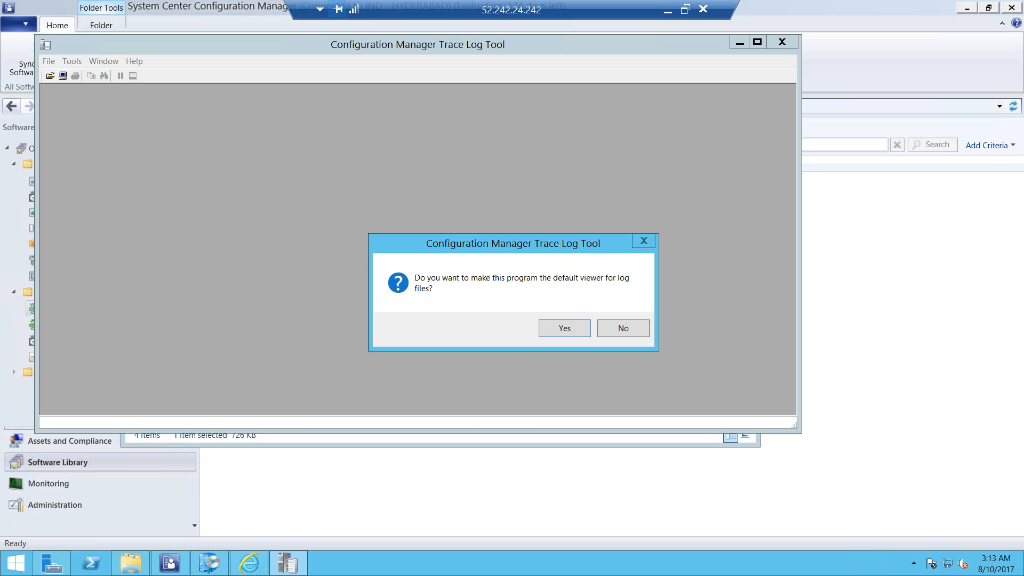
{"action": "left_click", "coordinate": [553, 329]}
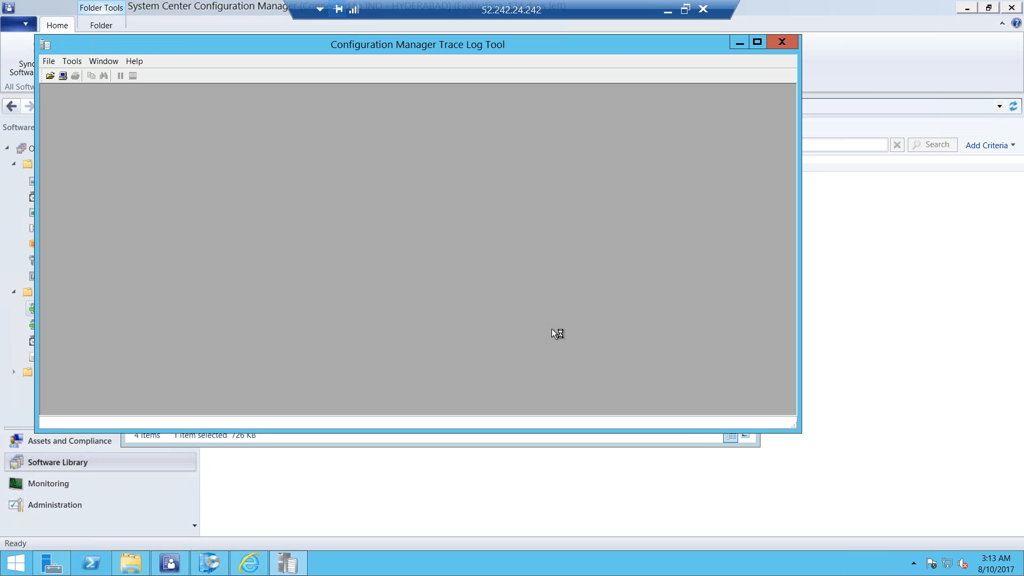
Browse for a log file to open in C:\Program Files\Microsoft Configuration Manager\Logs
{"action": "left_click", "coordinate": [49, 63]}
{"action": "left_click", "coordinate": [25, 74]}
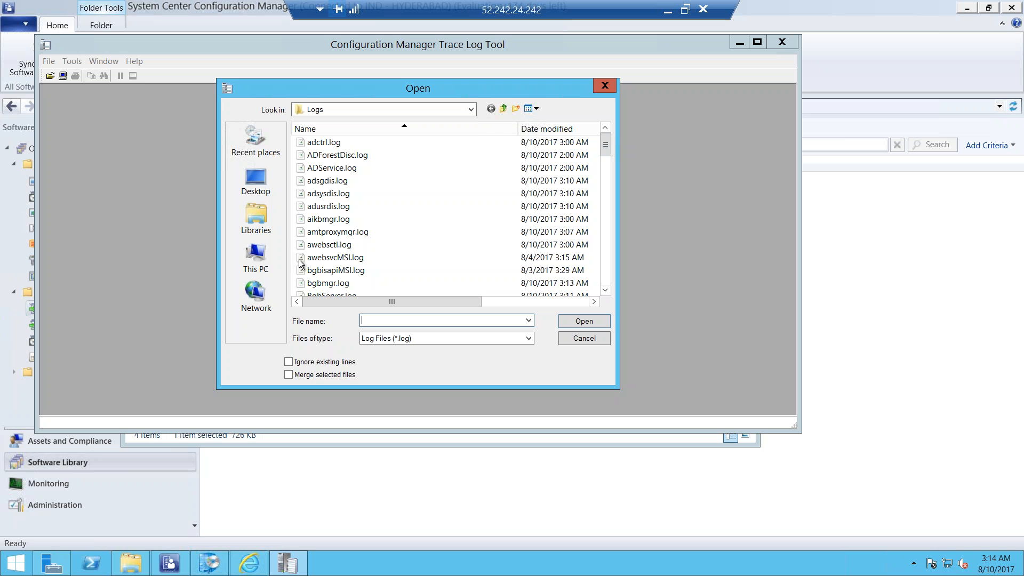
{"action": "left_click", "coordinate": [260, 259]}
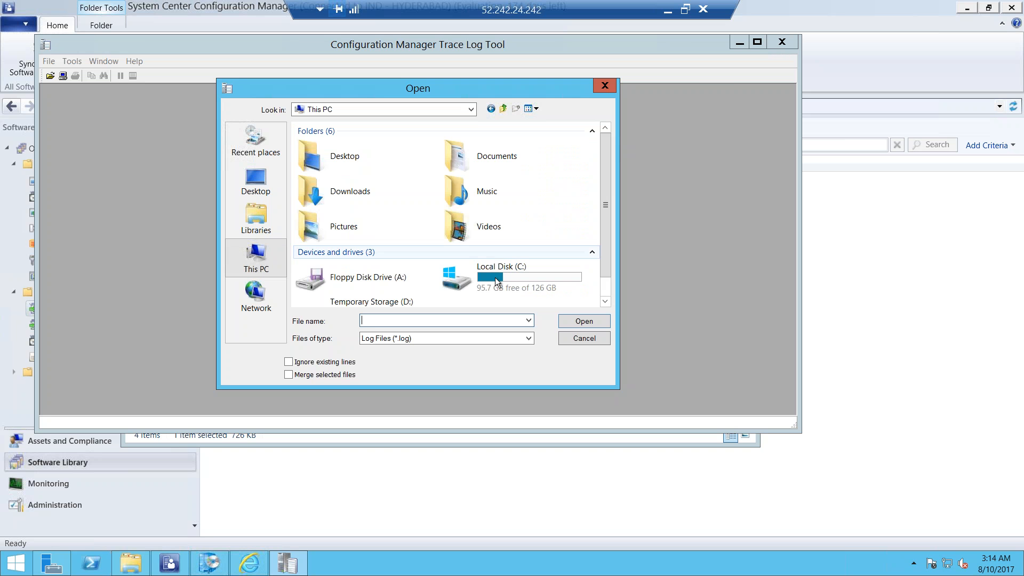
{"action": "left_click", "coordinate": [516, 289]}
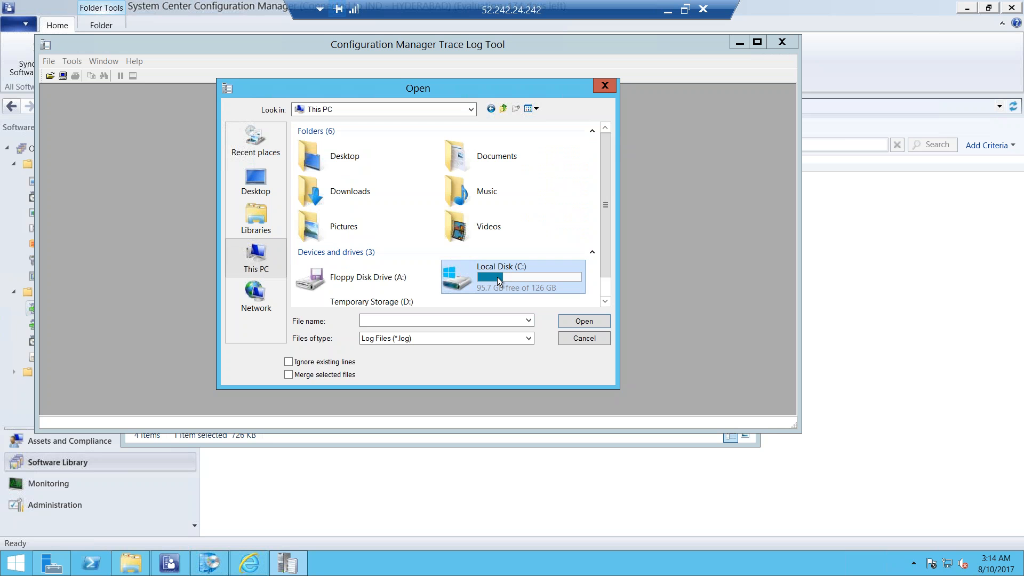
{"action": "left_click", "coordinate": [573, 321]}
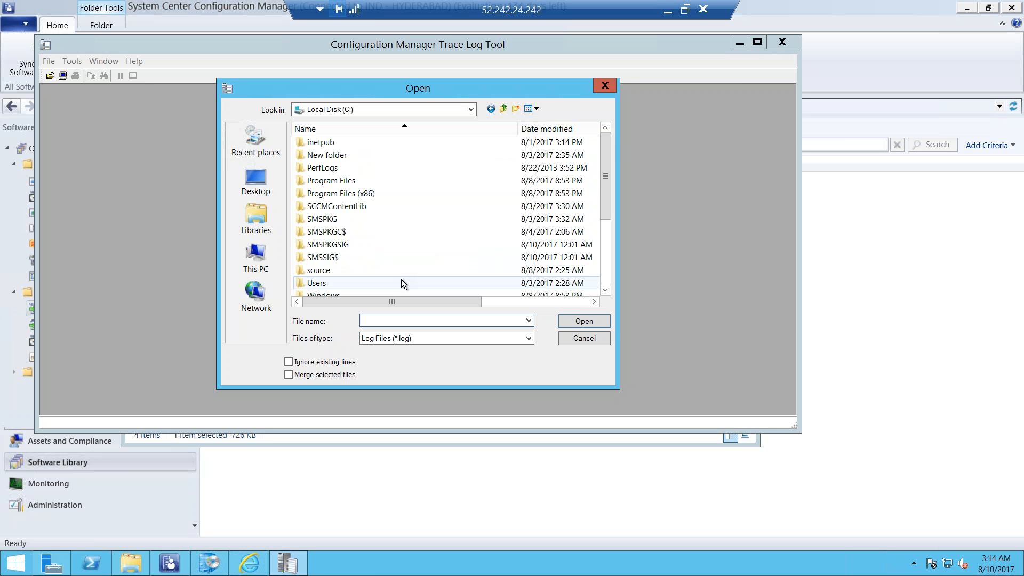
{"action": "left_click", "coordinate": [351, 196]}
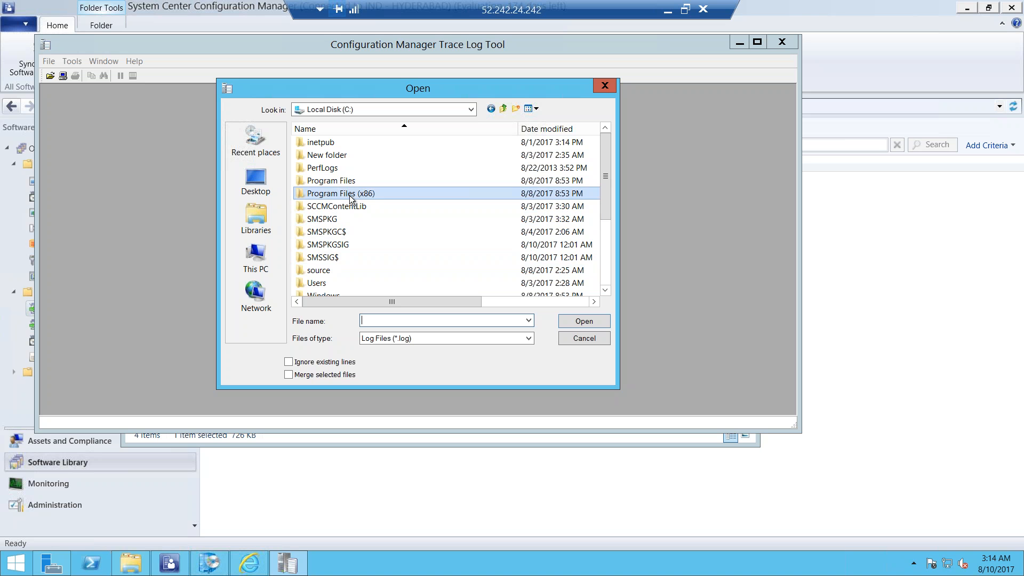
{"action": "left_click", "coordinate": [347, 184]}
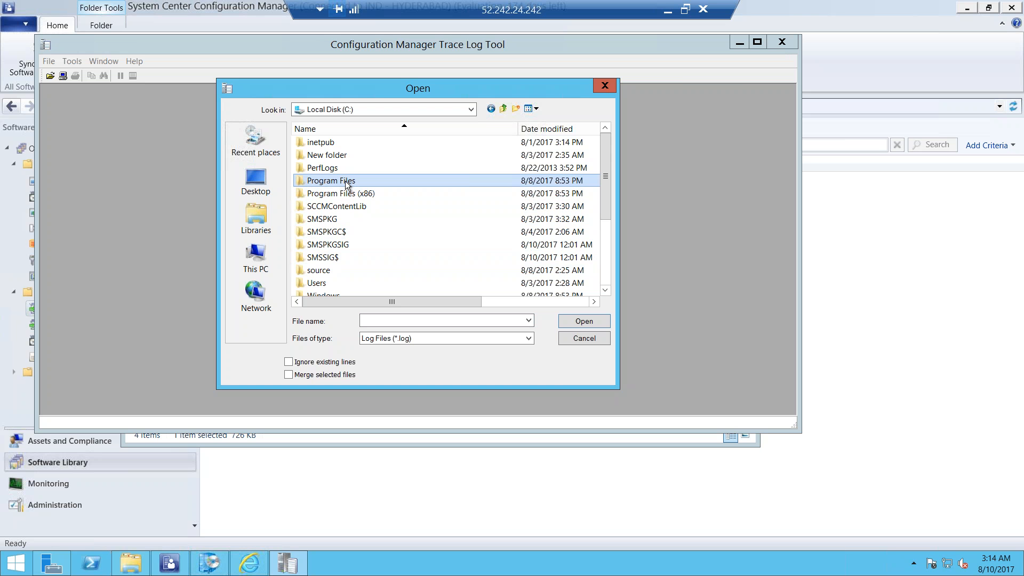
{"action": "double_click", "coordinate": [347, 184]}
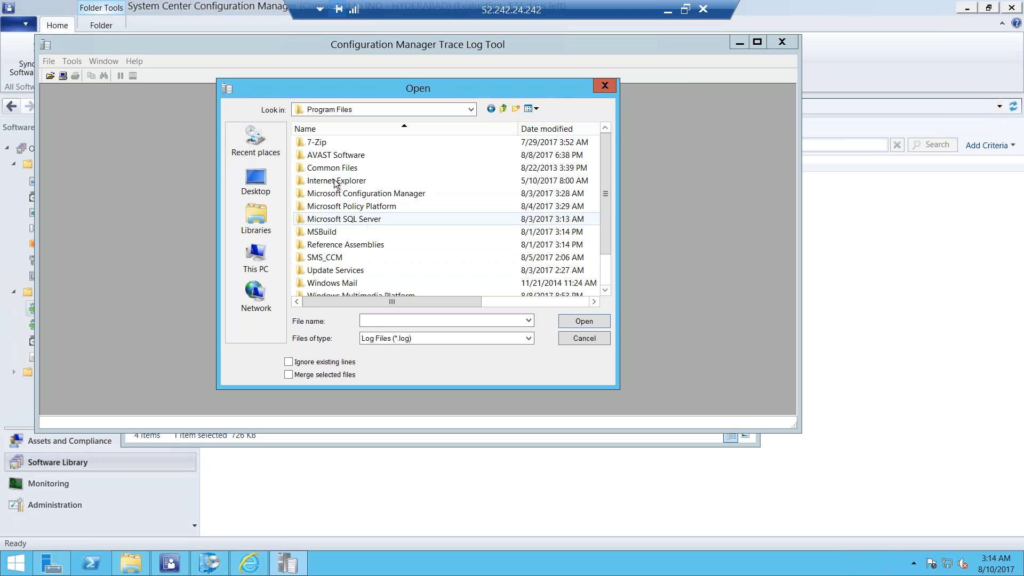
{"action": "double_click", "coordinate": [358, 196]}
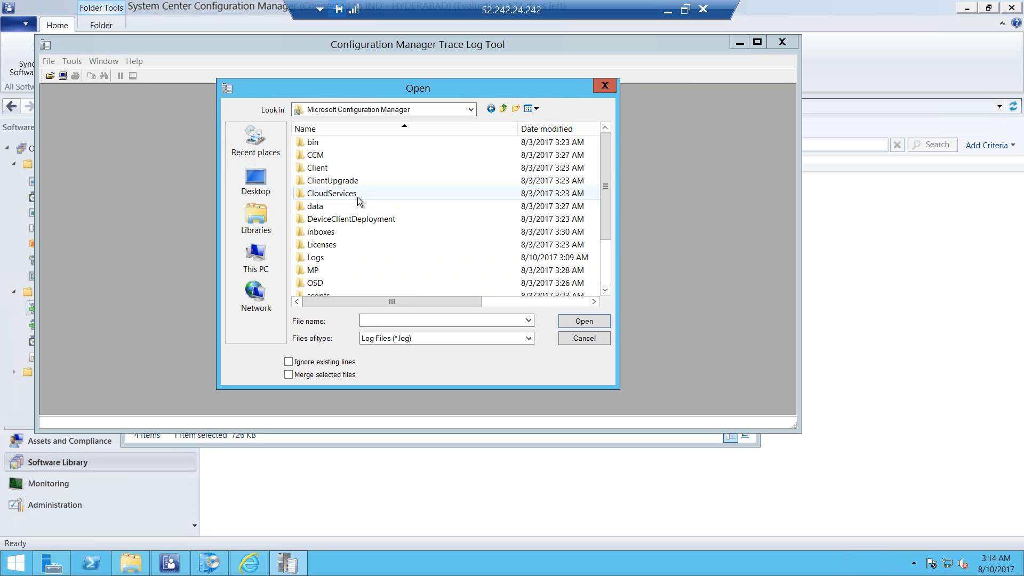
{"action": "double_click", "coordinate": [315, 257]}
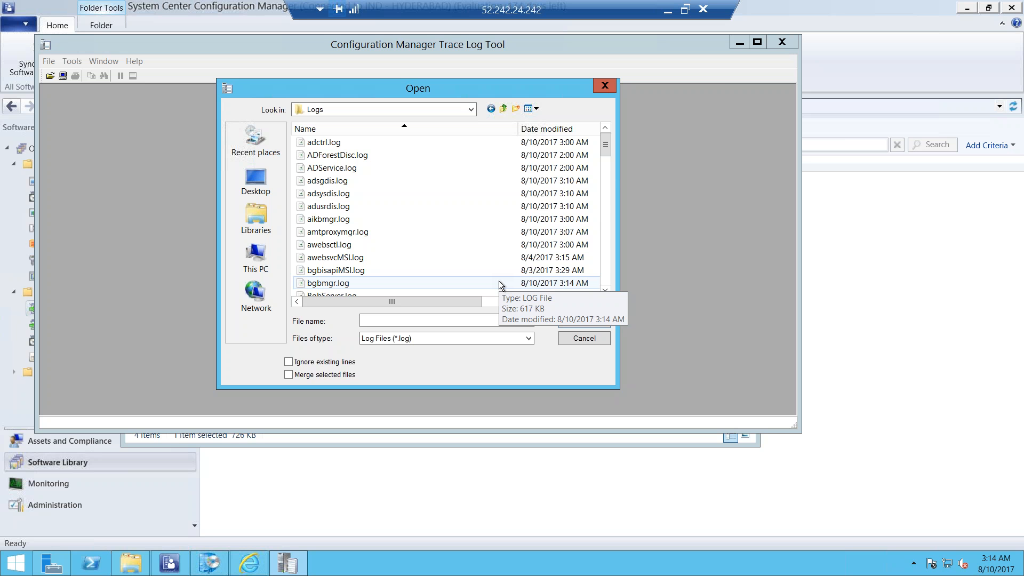
Open WCM.log from the Logs folder and examine its latest entries for the WSUS synchronization status
{"action": "left_click_drag", "start_coordinate": [604, 148], "coordinate": [604, 282]}
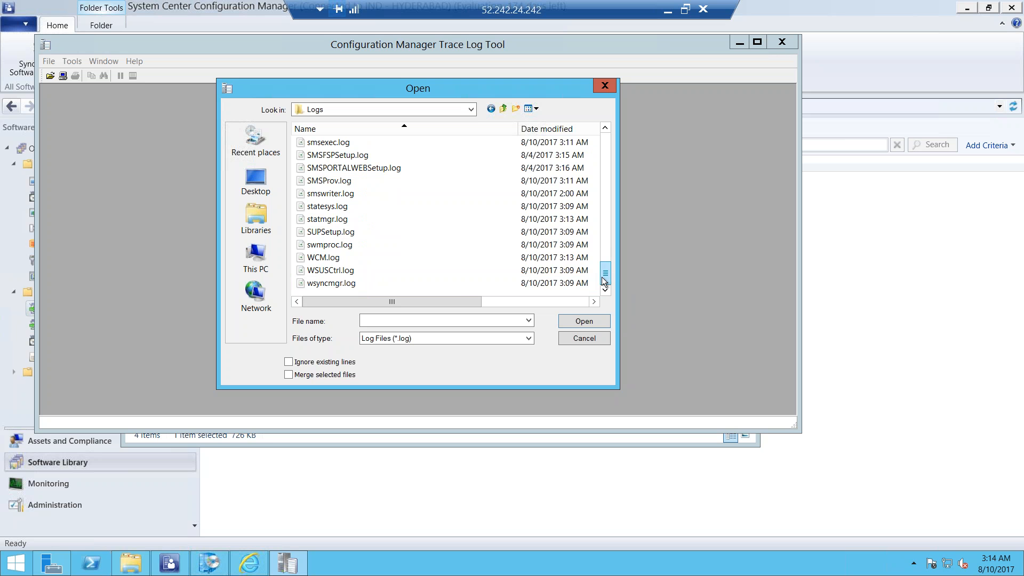
{"action": "left_click", "coordinate": [334, 260]}
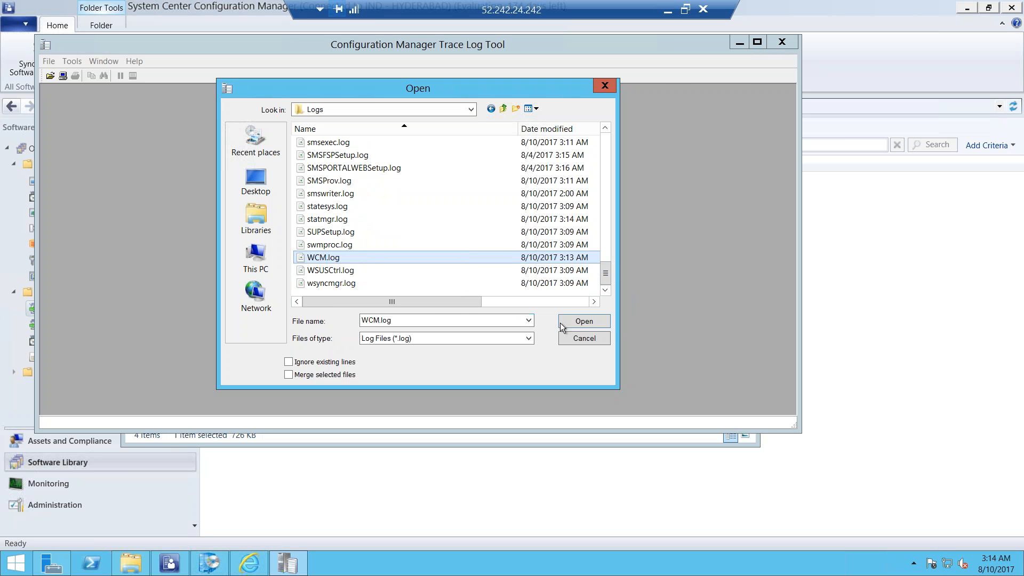
{"action": "left_click", "coordinate": [582, 321]}
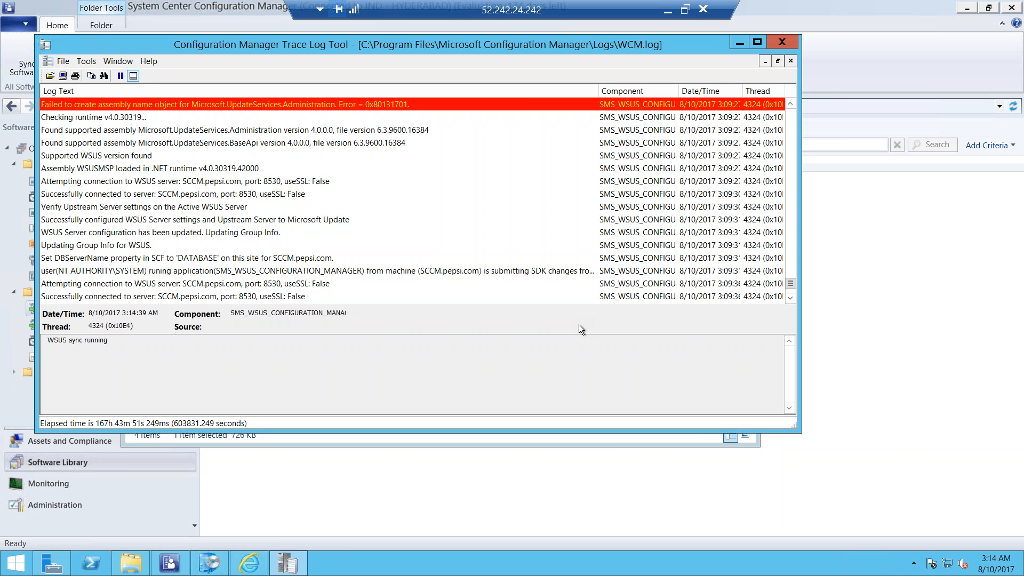
{"action": "left_click", "coordinate": [792, 297]}
{"action": "left_click", "coordinate": [790, 298]}
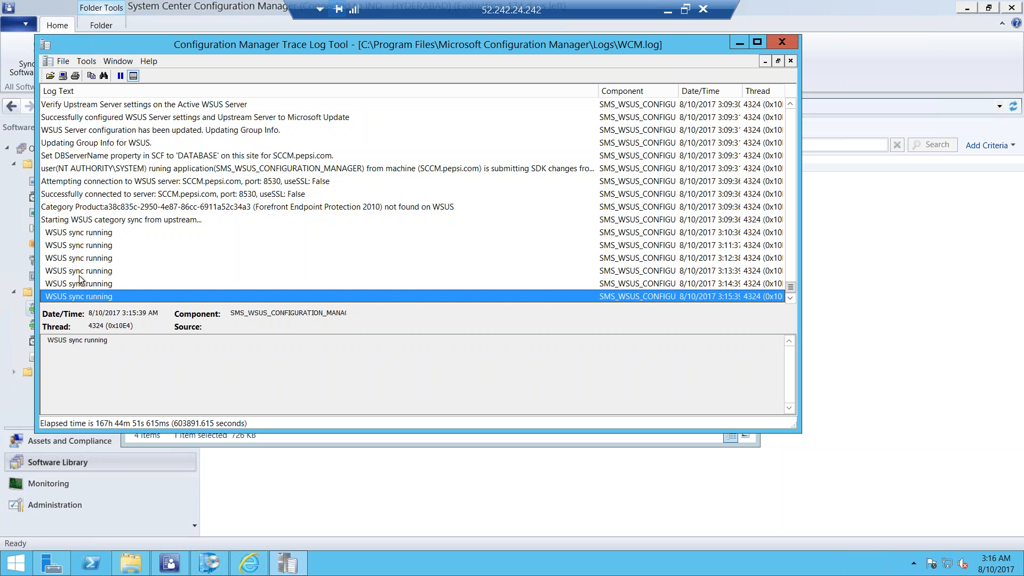
Open wsyncmgr.log from the Logs folder and examine its most recent synchronization entries
{"action": "left_click", "coordinate": [59, 61]}
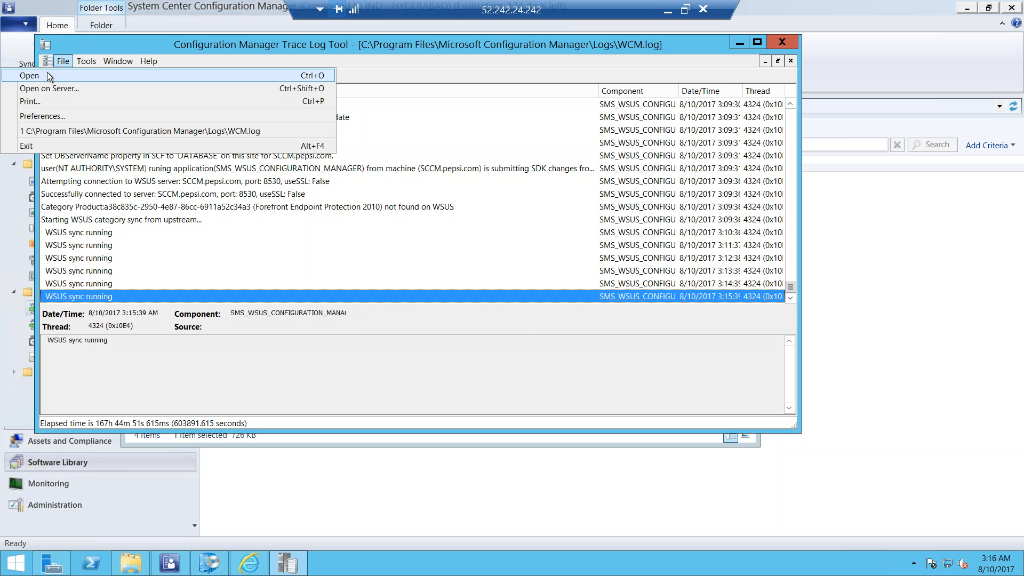
{"action": "left_click", "coordinate": [48, 74]}
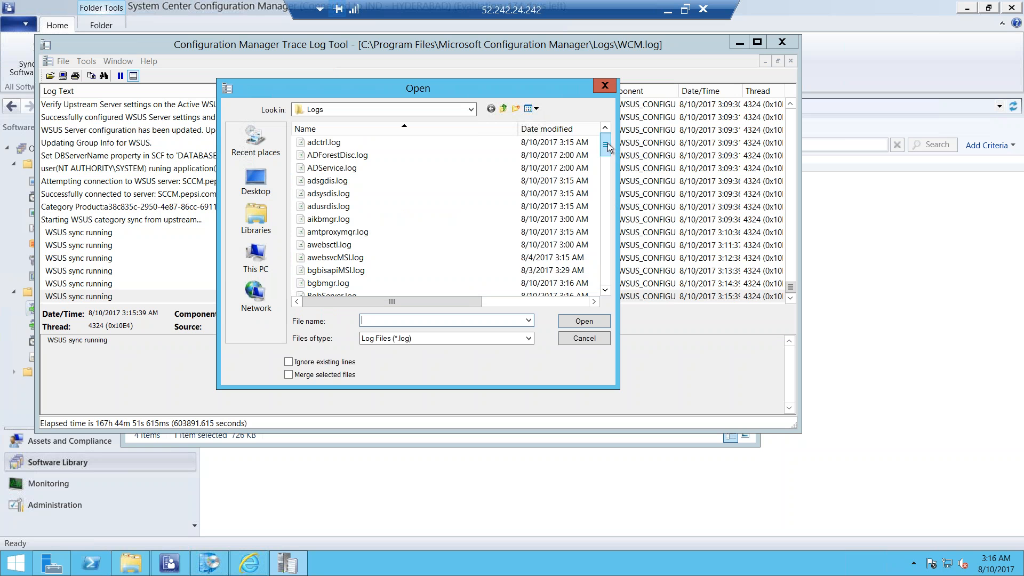
{"action": "scroll", "coordinate": [603, 179], "scroll_direction": "down", "scroll_amount": 20}
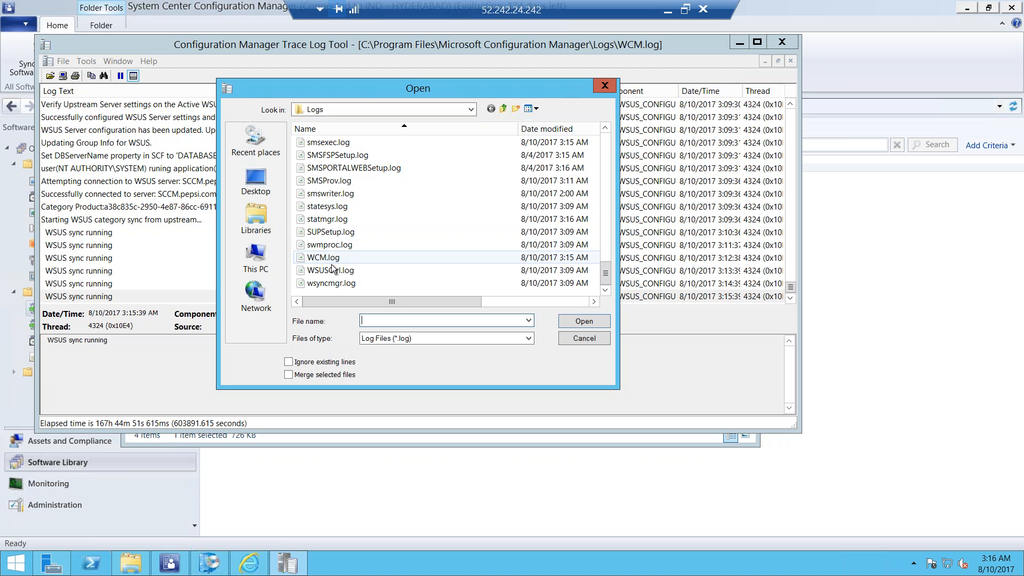
{"action": "left_click", "coordinate": [330, 284]}
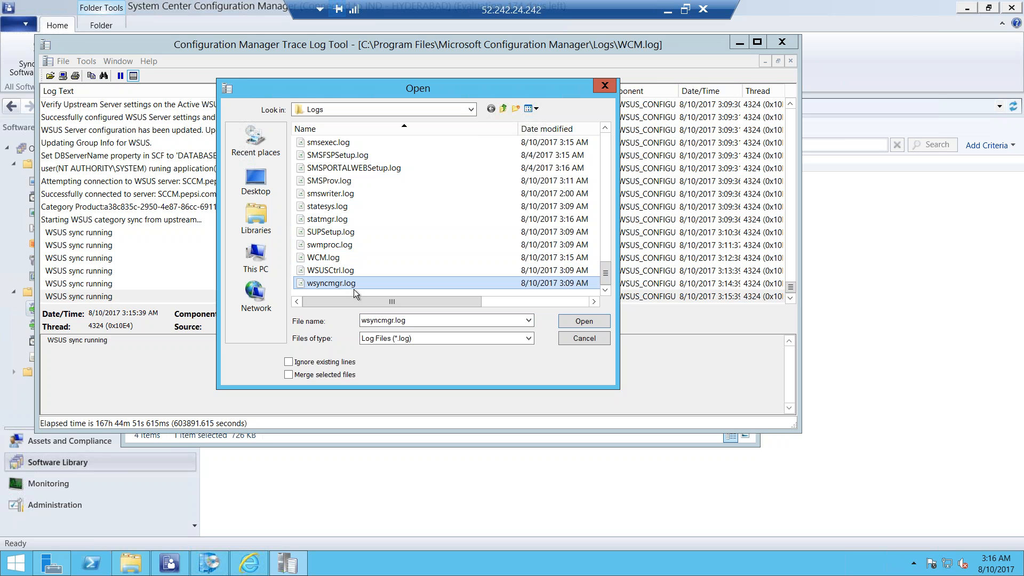
{"action": "left_click", "coordinate": [583, 321]}
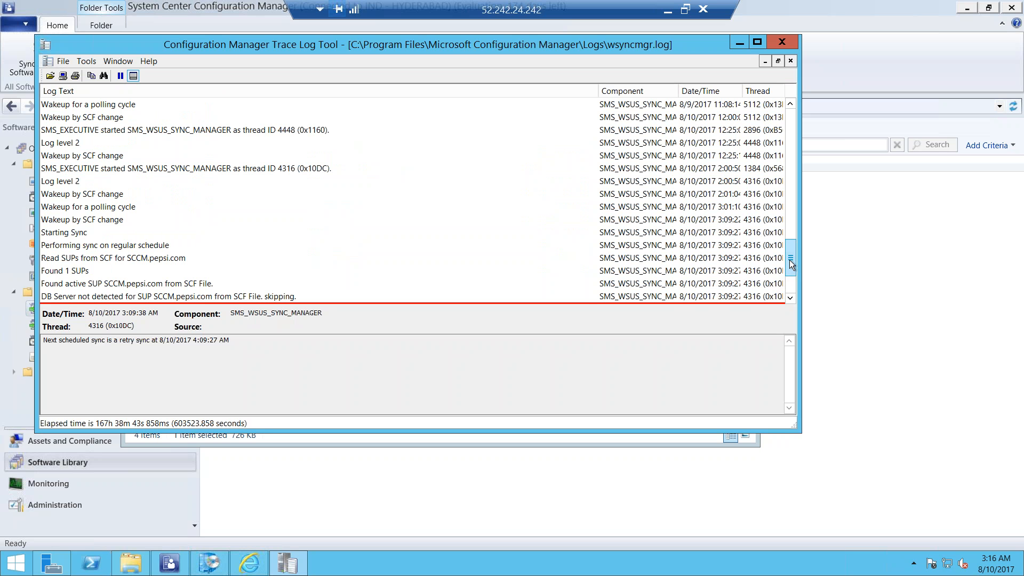
{"action": "left_click_drag", "start_coordinate": [790, 272], "coordinate": [792, 288]}
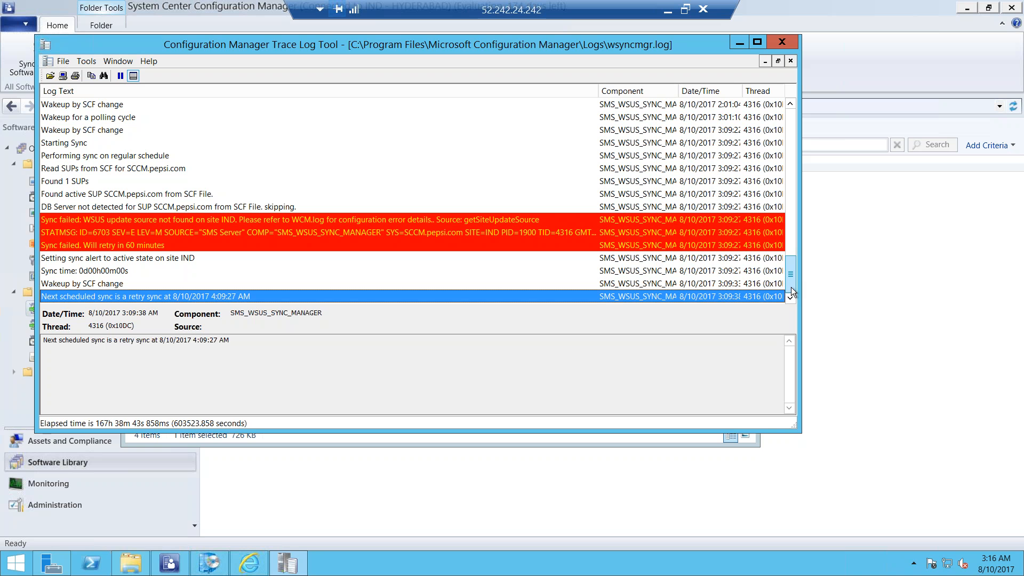